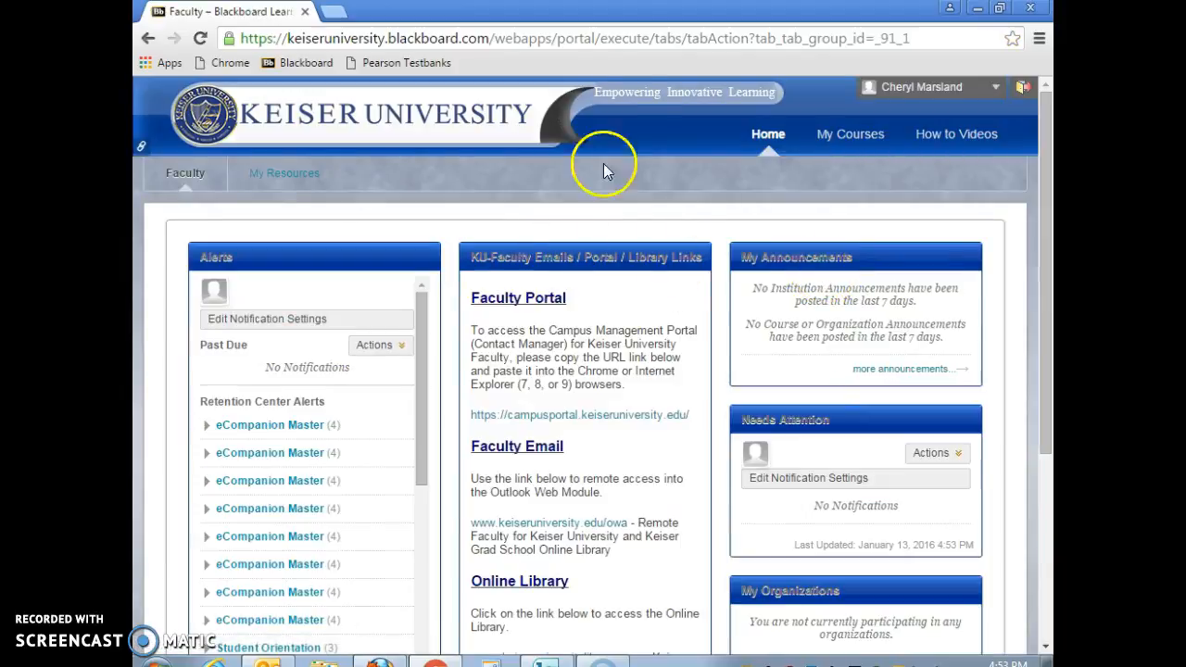
Step: Open the KU_MEL_E_DIE3125C_4WK eCompanion Master course from the list of courses
click(864, 134)
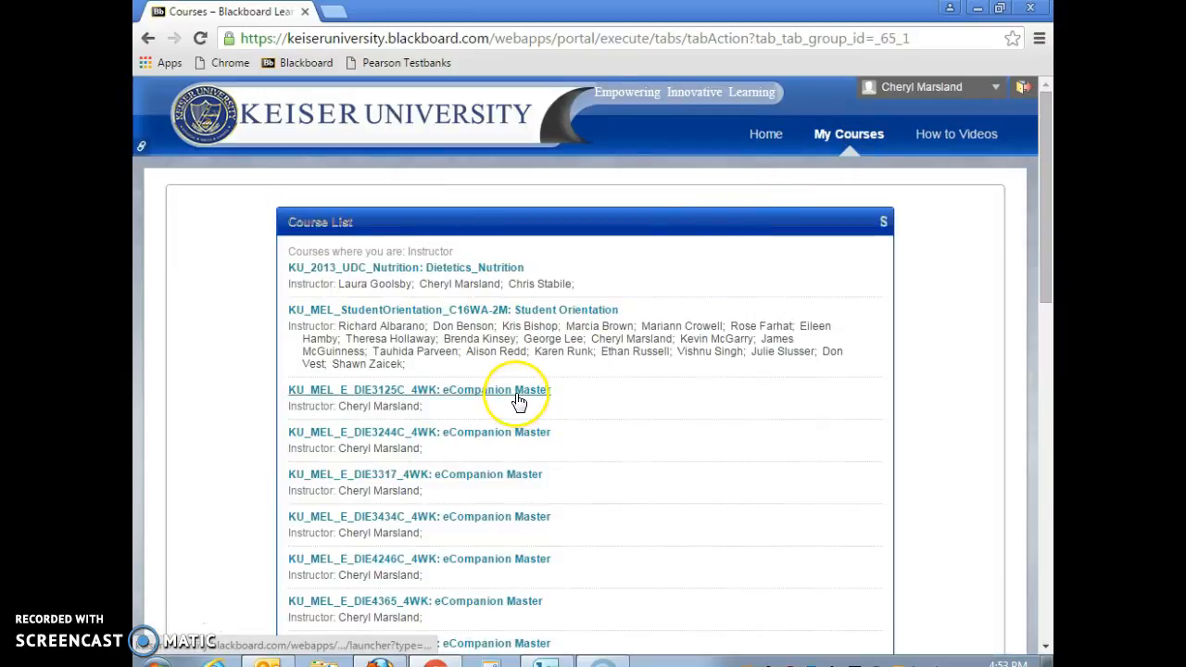
click(519, 400)
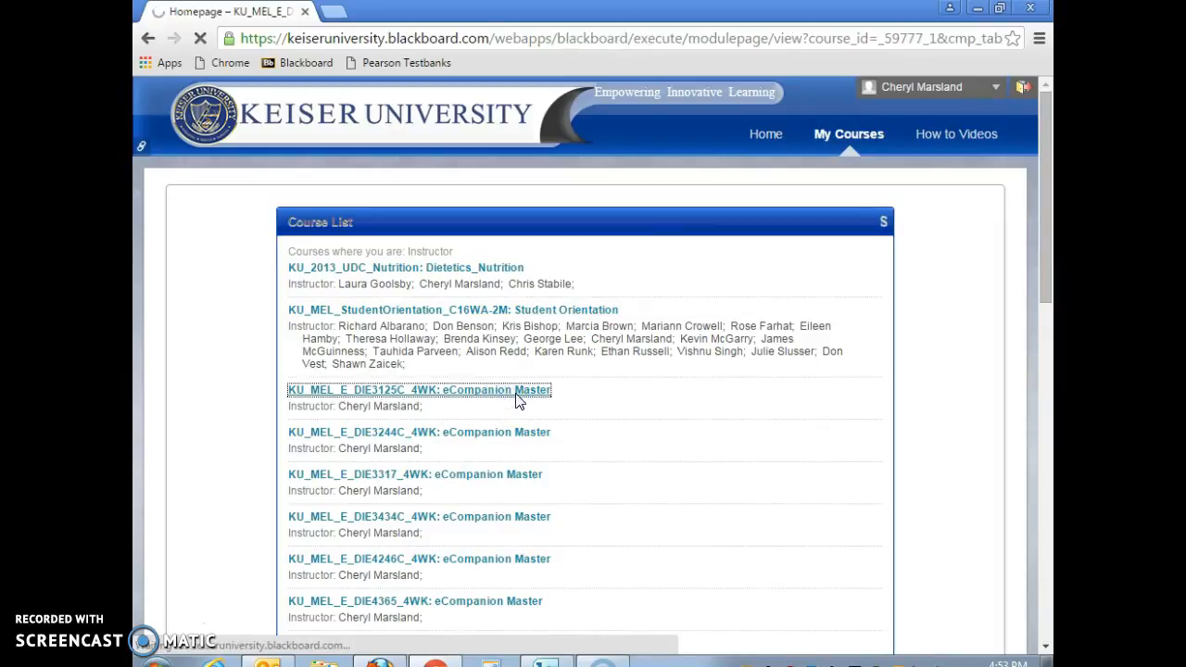
scroll(517, 395, down, 2)
scroll(517, 394, up, 2)
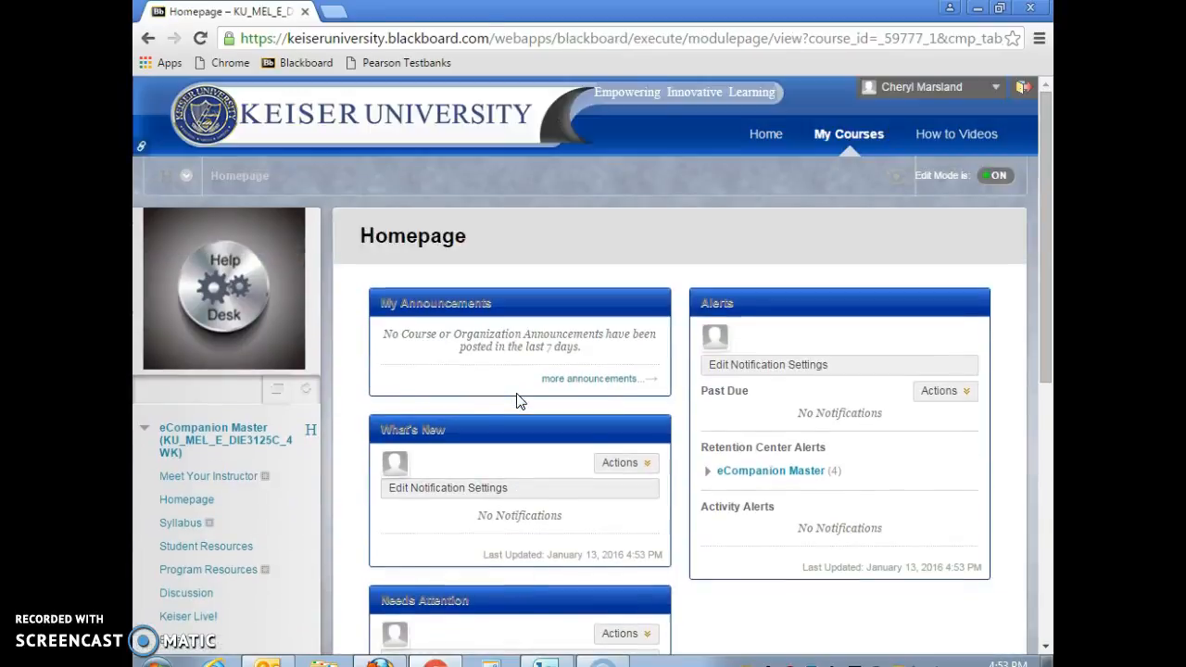
Step: Open the Tests page among the course tools for tests, surveys and pools
scroll(569, 387, down, 2)
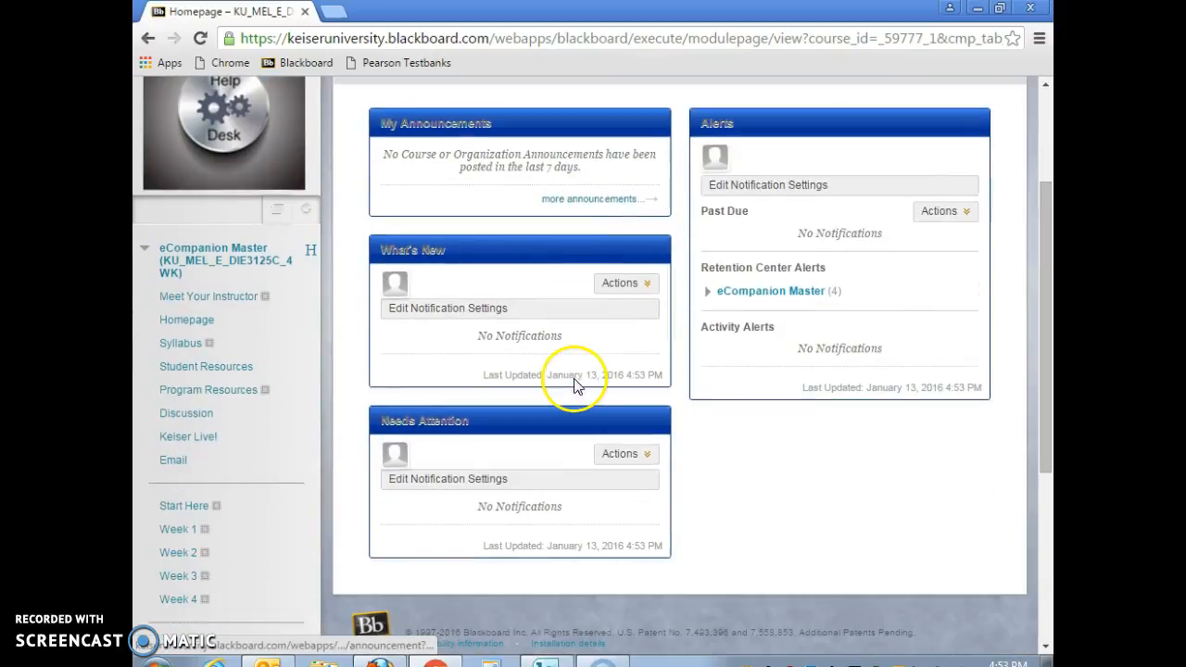
scroll(573, 384, down, 3)
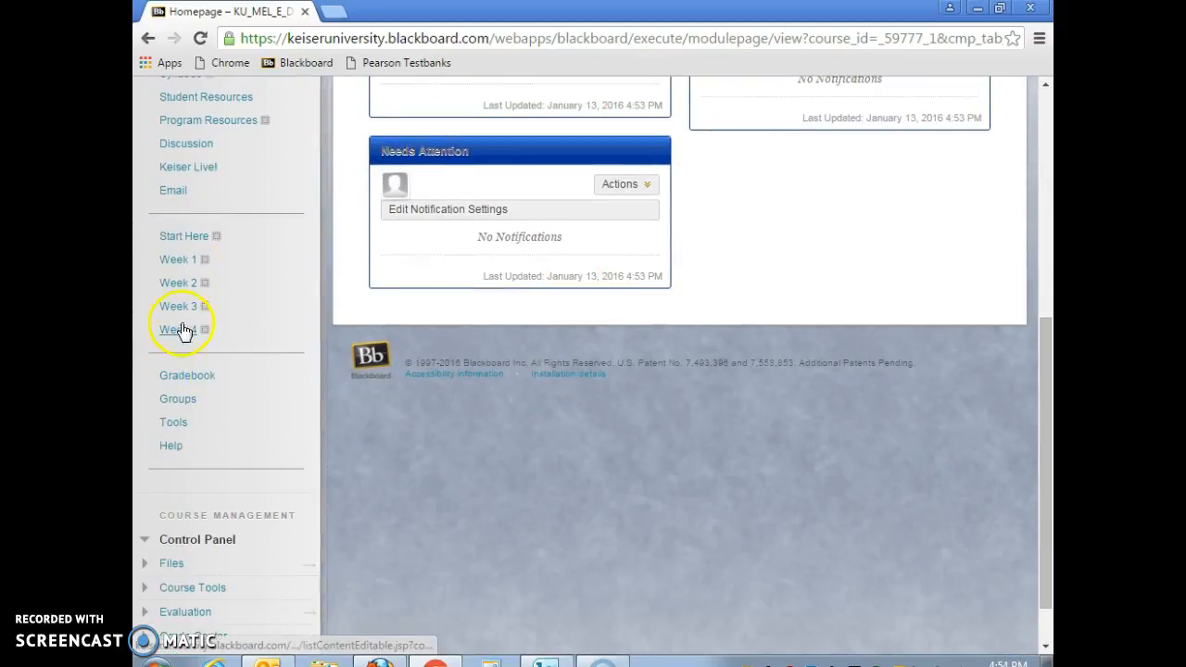
scroll(306, 380, down, 1)
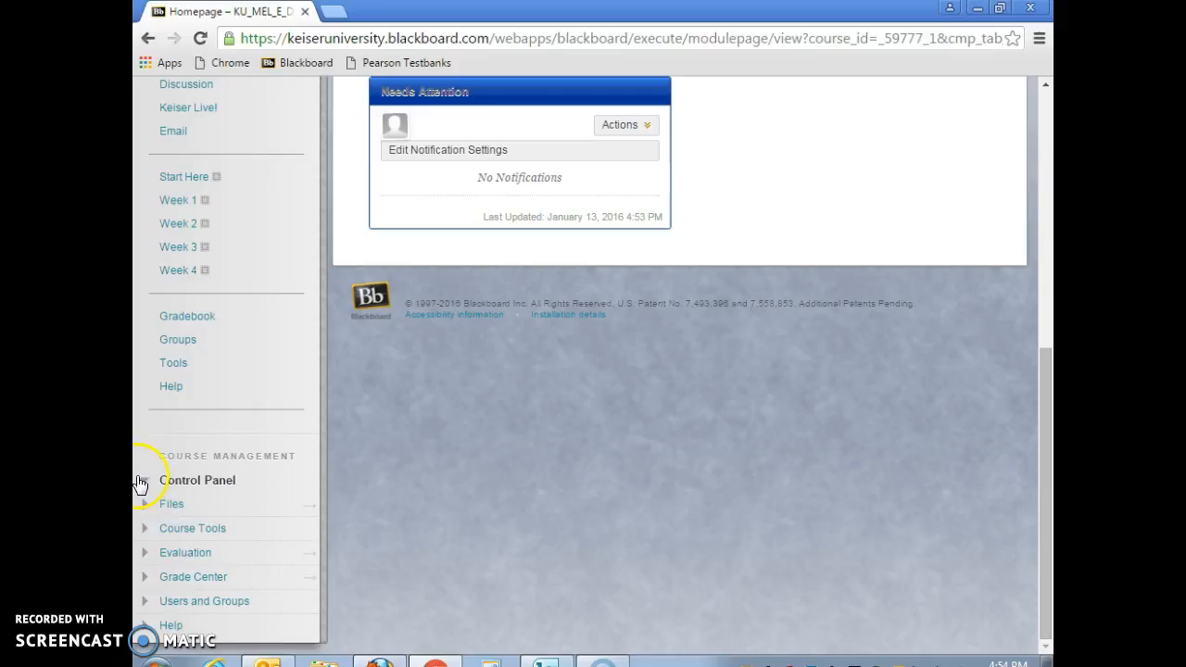
click(152, 532)
scroll(660, 499, down, 5)
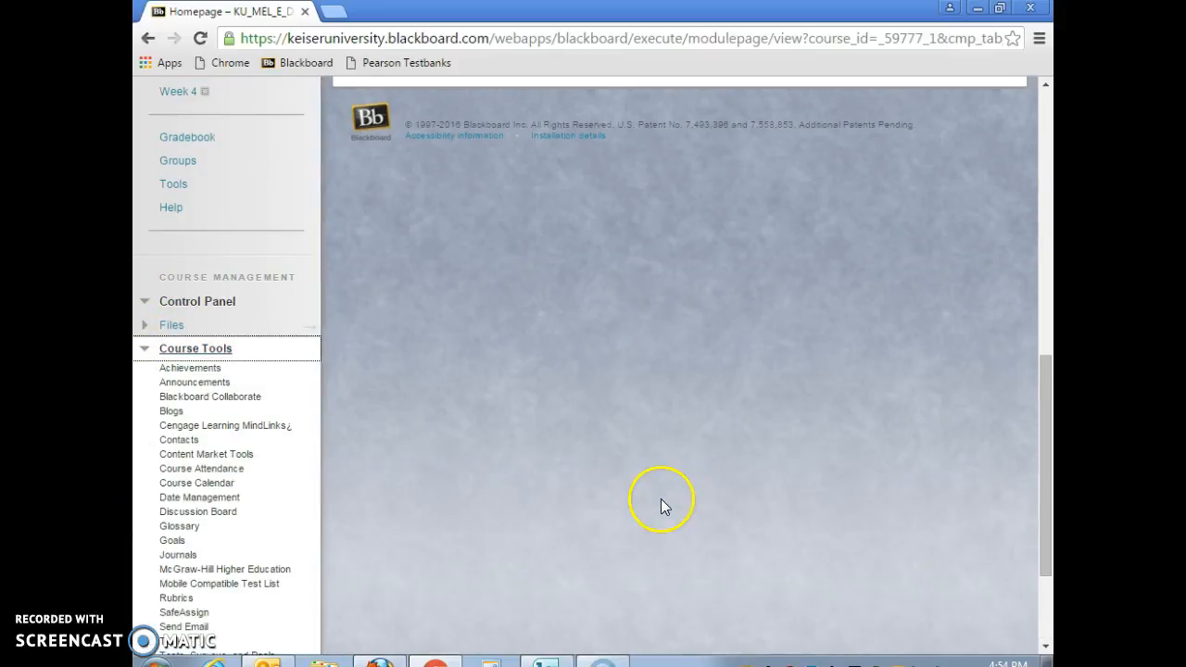
click(232, 493)
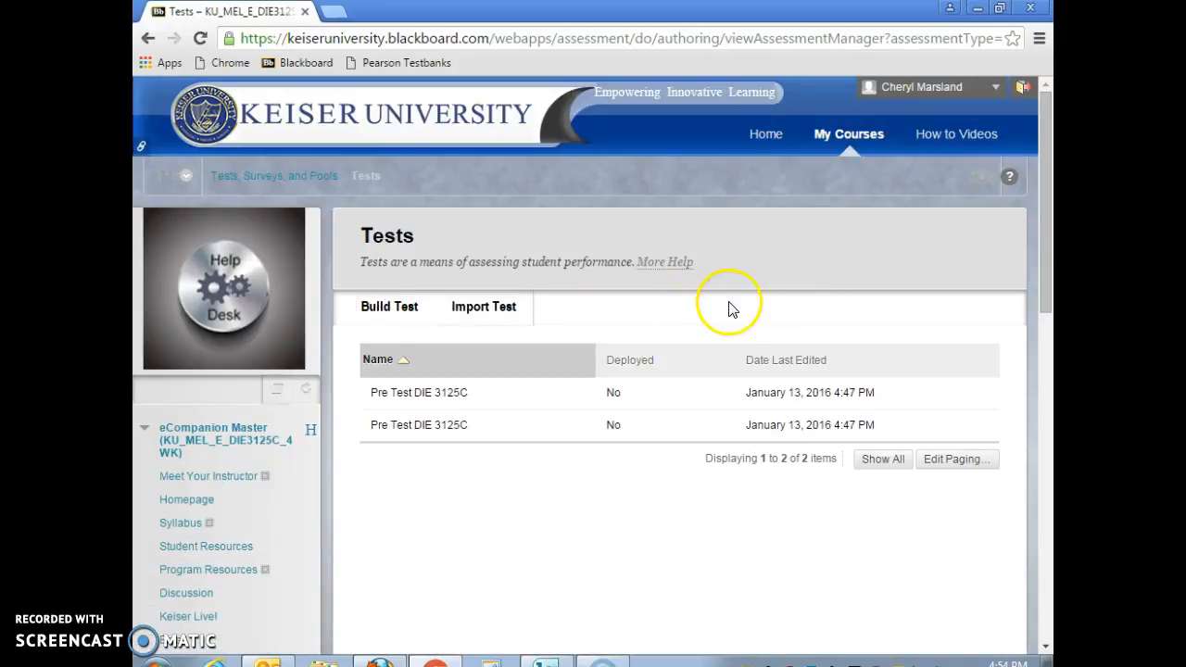
Step: Delete both existing Pre Test DIE 3125C tests from the course
mouse_move(478, 397)
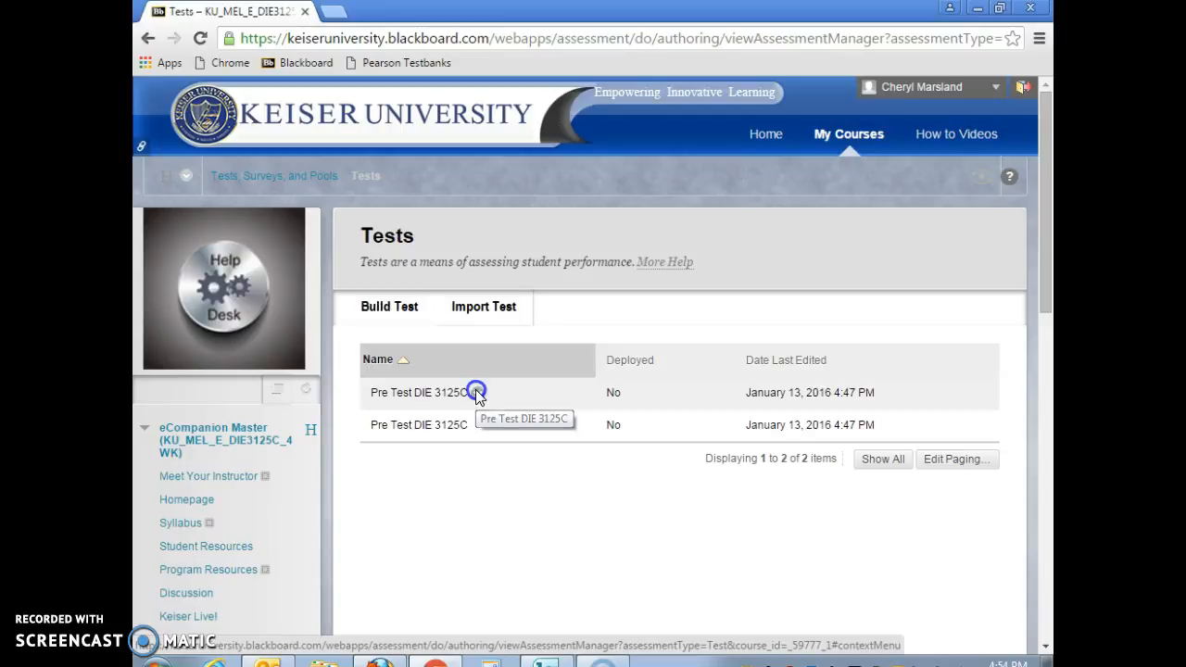
click(478, 395)
click(498, 515)
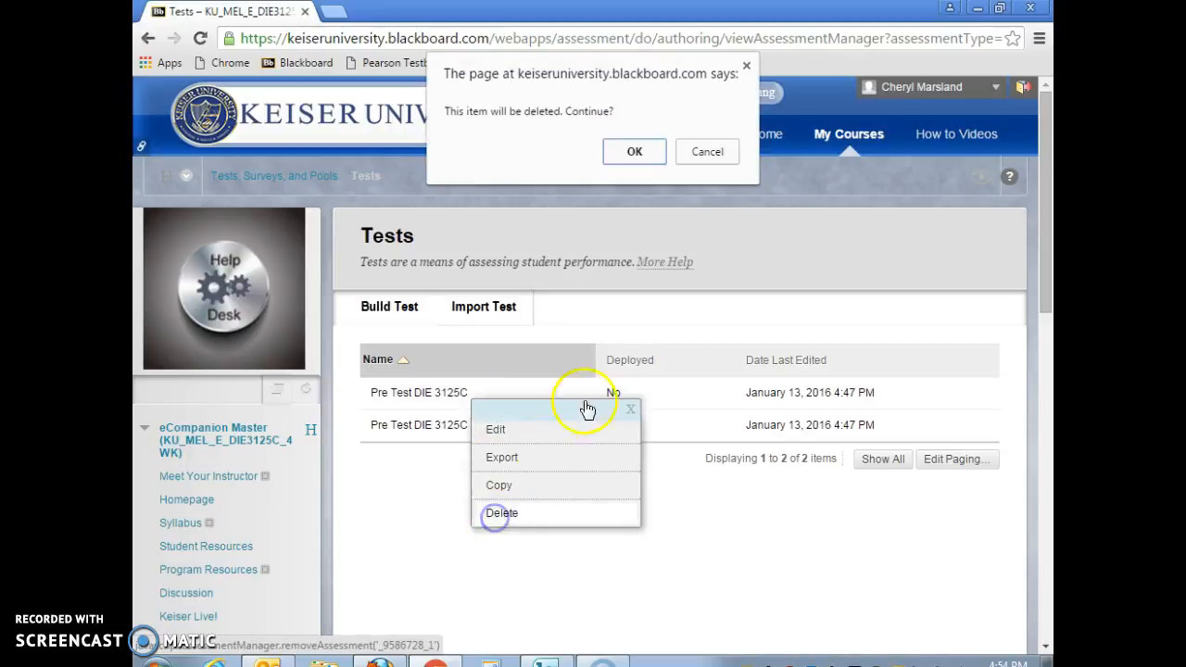
click(635, 151)
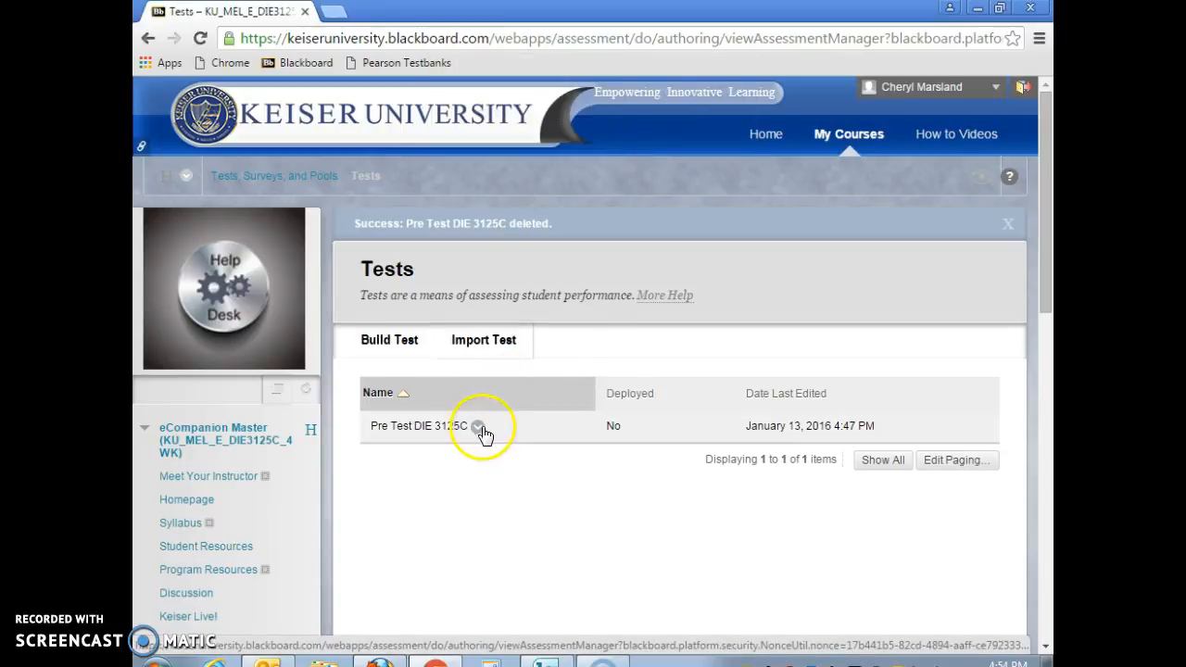
click(478, 427)
click(501, 546)
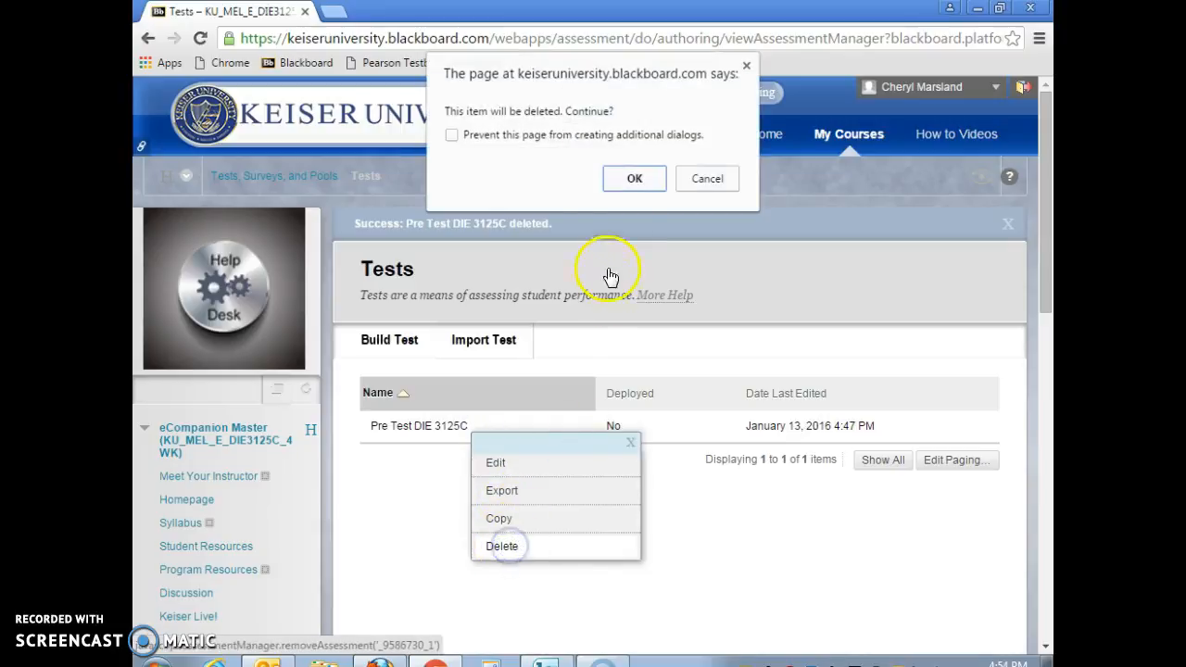
click(634, 178)
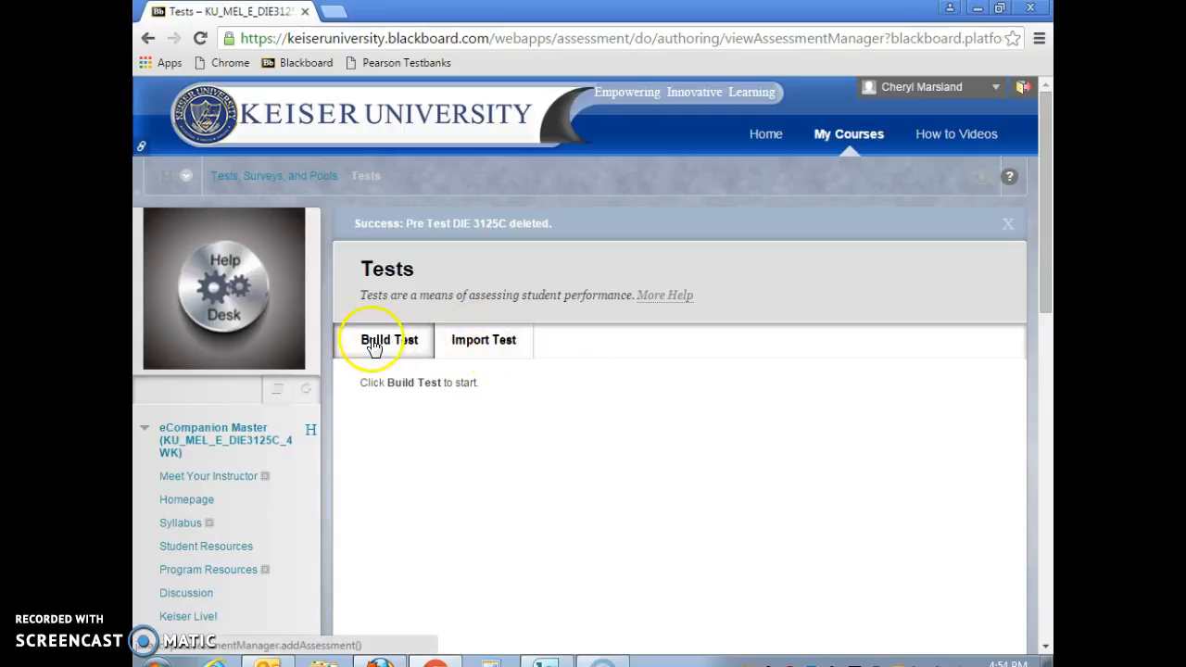
Step: Try to import a test from the computer using the file DIE3125C PPT Management of Dietary Systems.doc
click(483, 340)
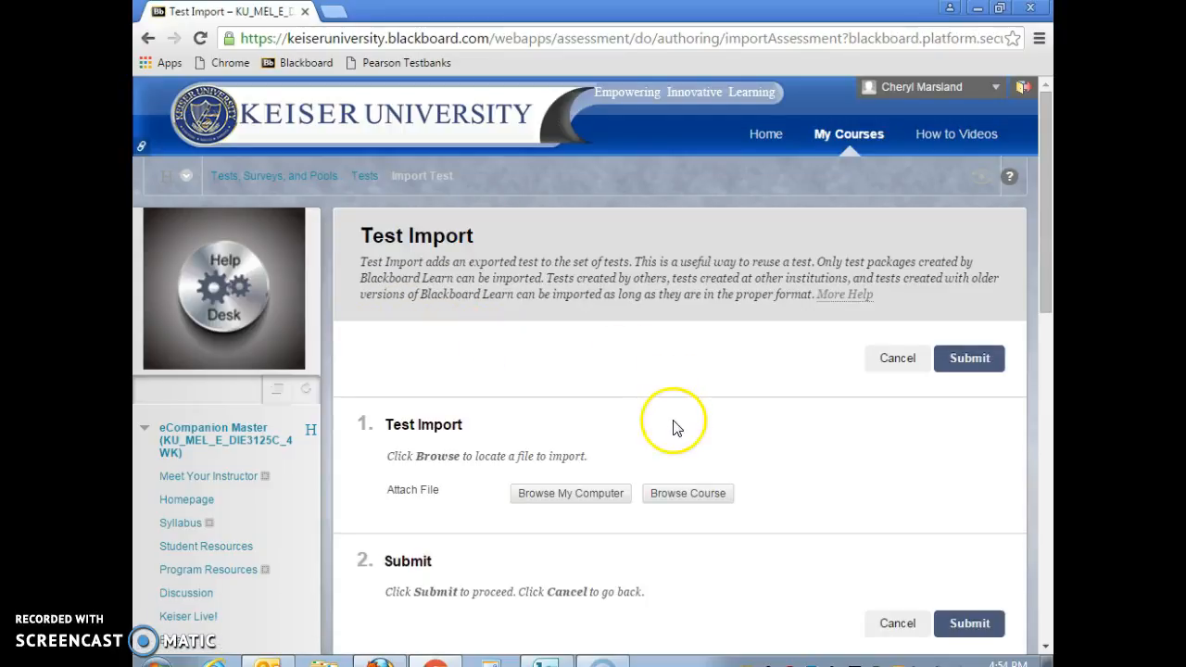
scroll(677, 424, down, 1)
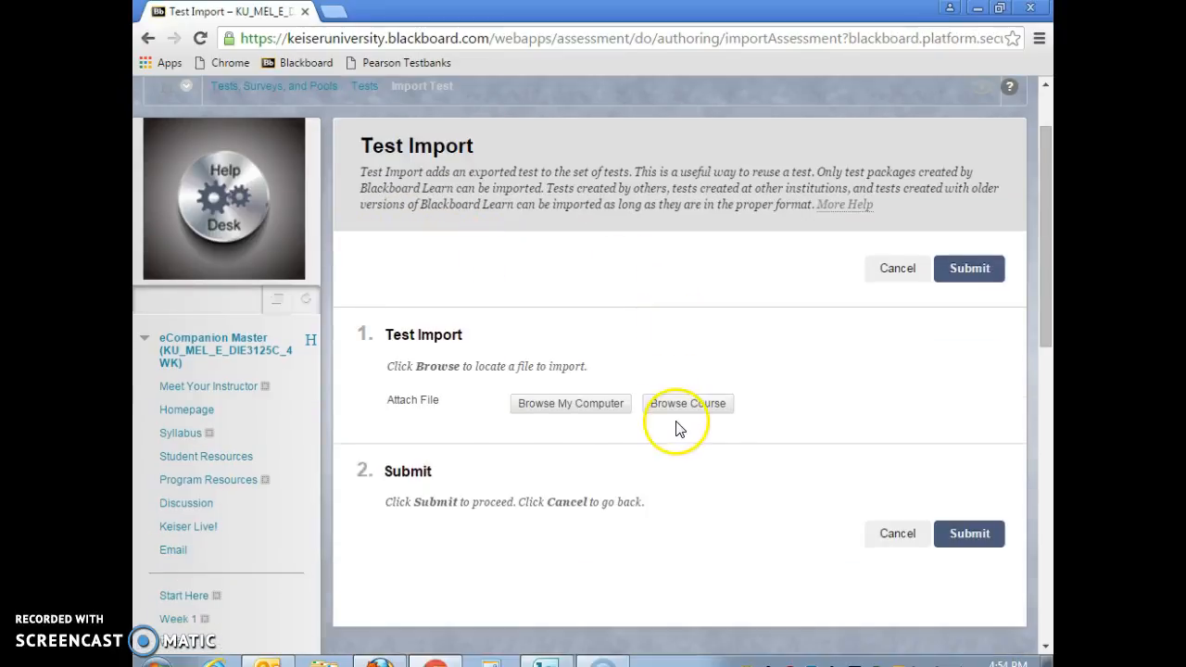
click(561, 404)
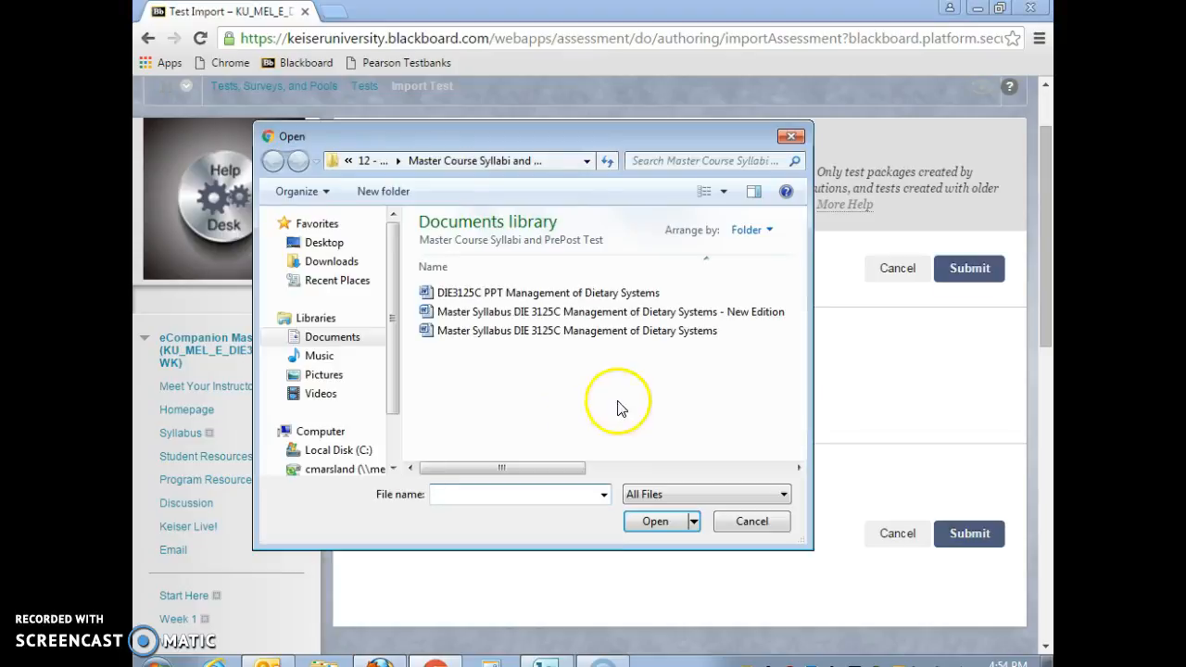
click(601, 292)
click(653, 522)
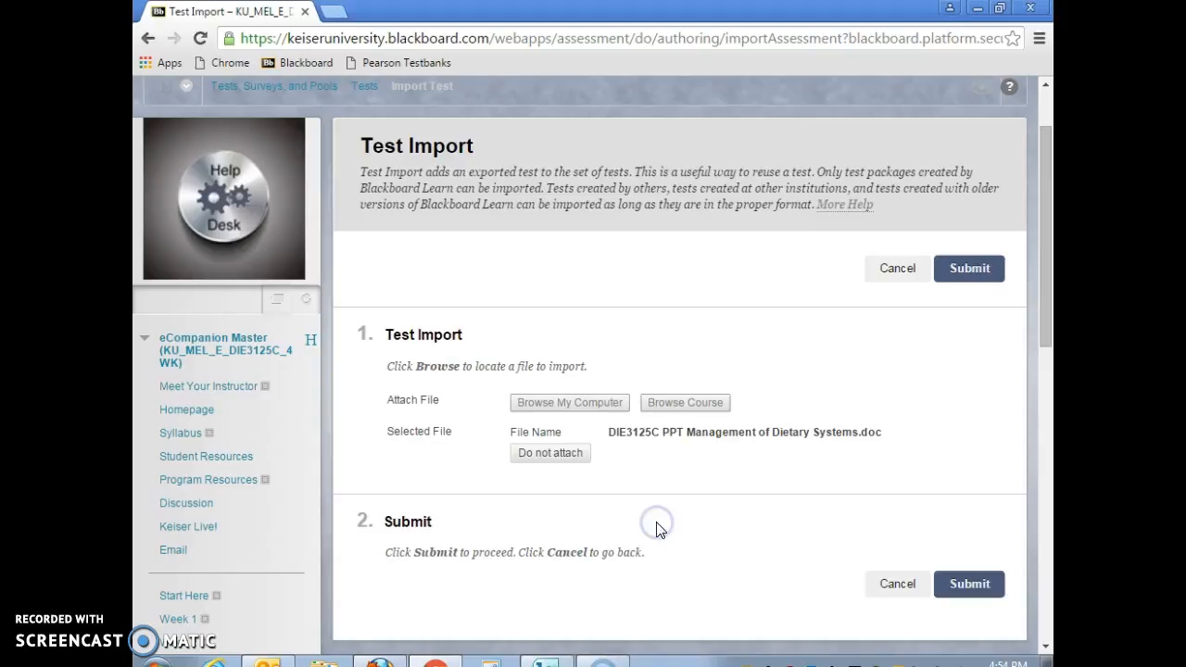
click(971, 588)
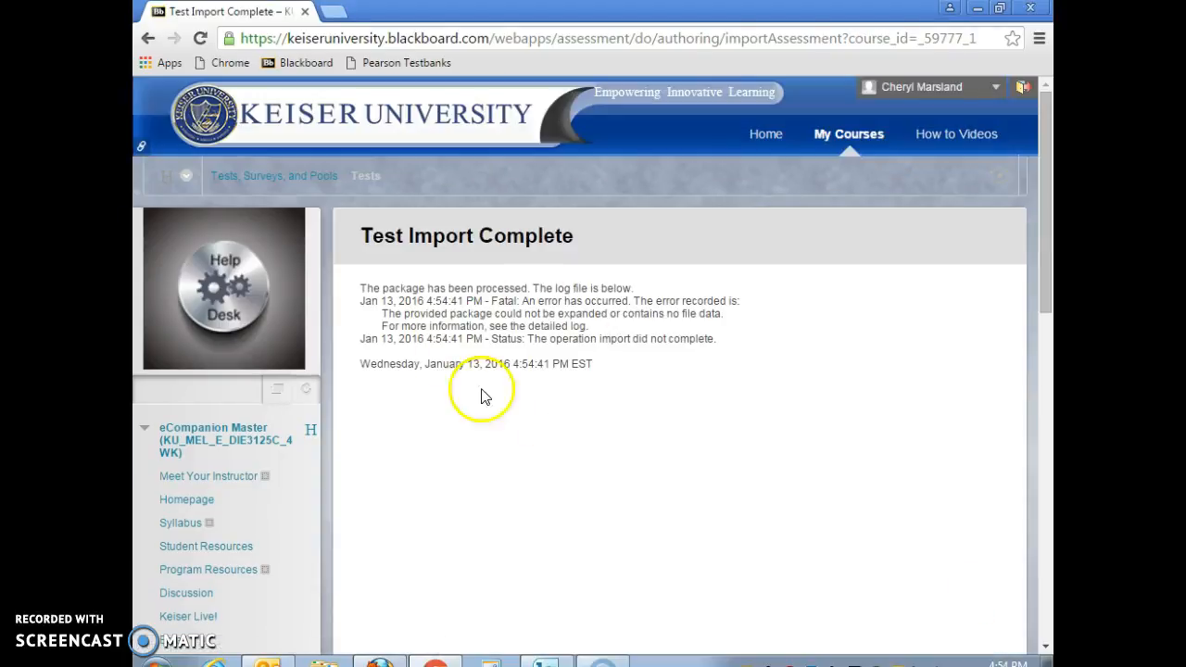
scroll(764, 444, down, 3)
click(986, 419)
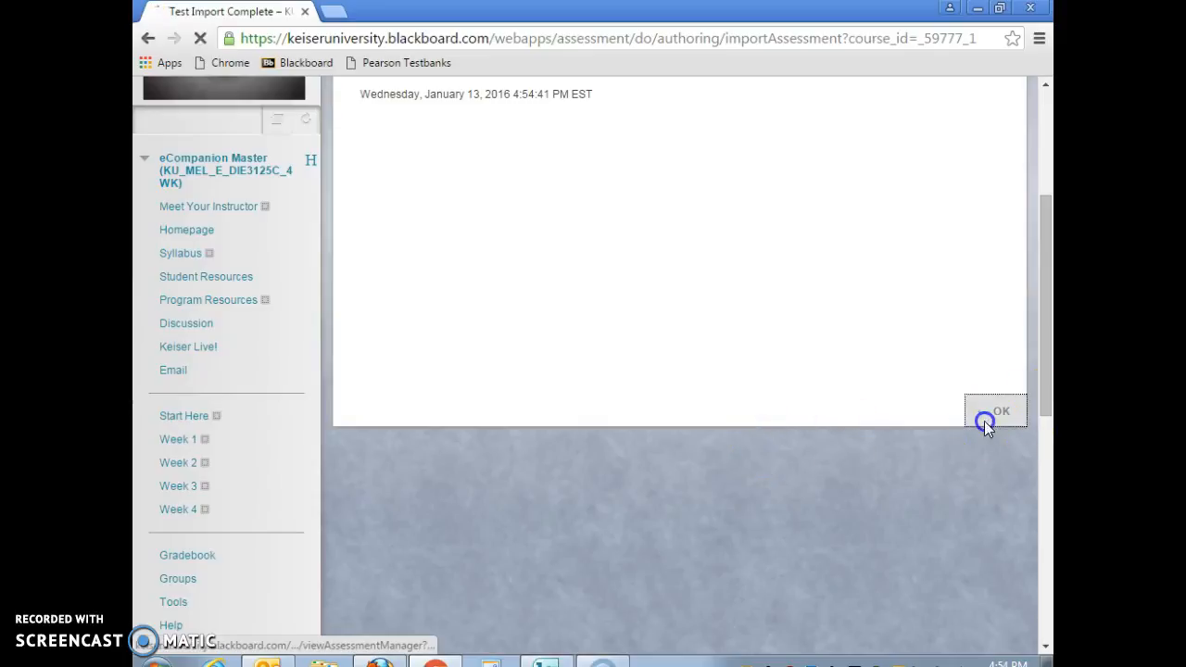
Step: Start building a new test and name it Pre Test DIE 3125C
click(381, 308)
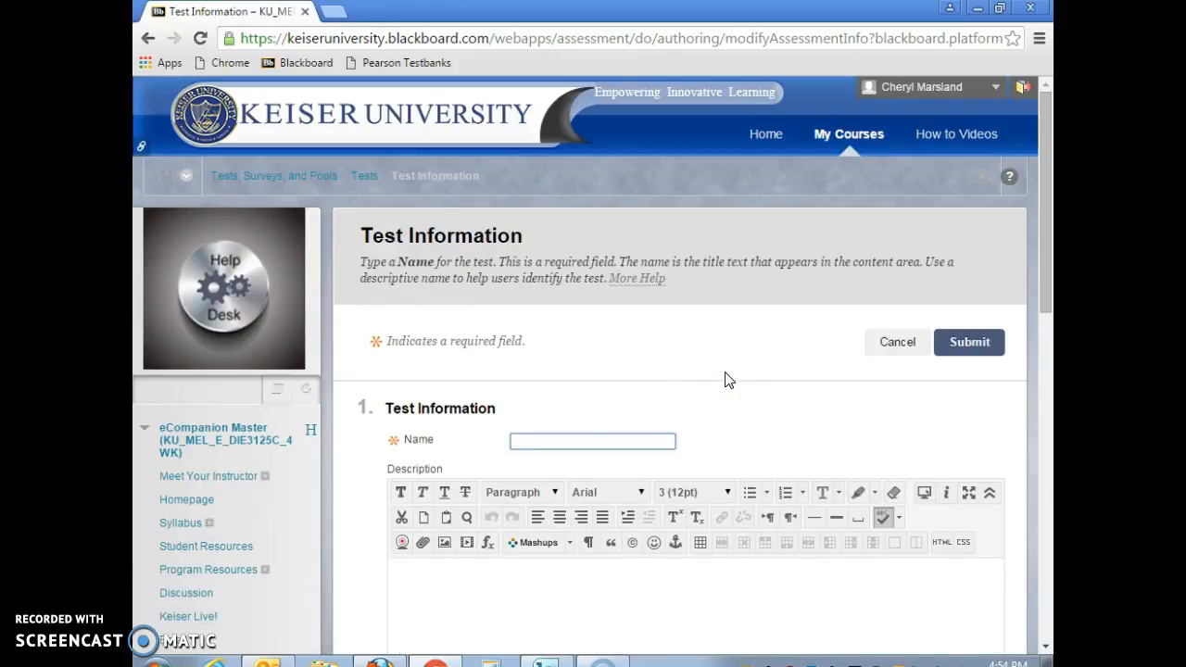
scroll(727, 379, down, 1)
click(632, 346)
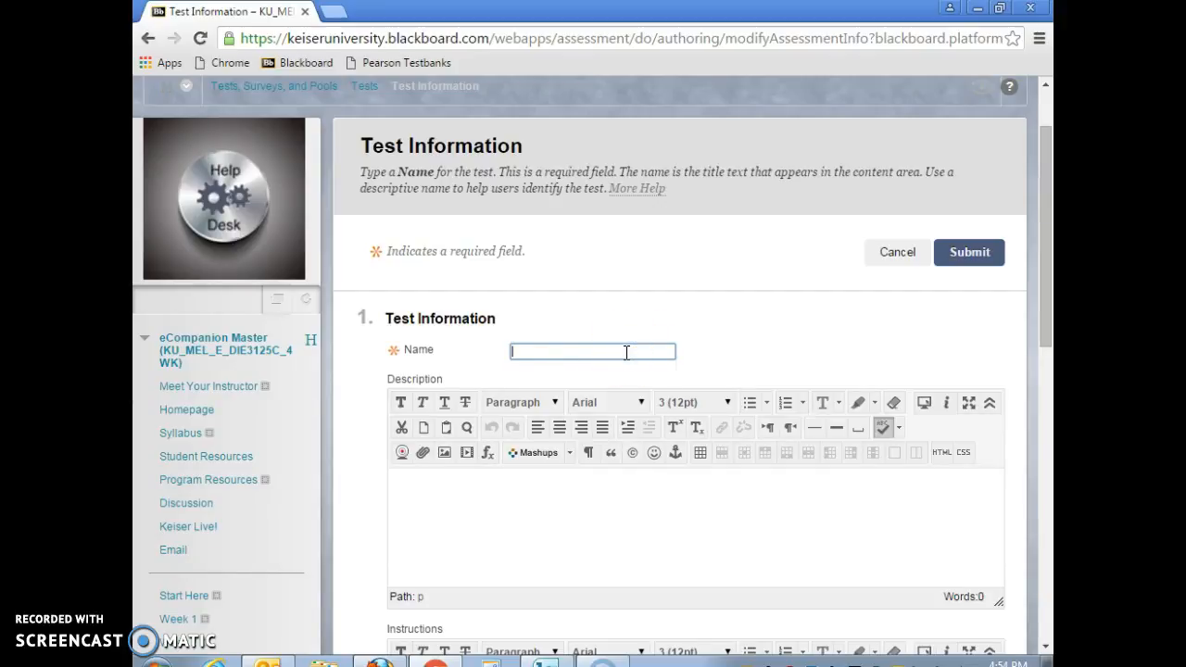
text(Pre)
click(590, 354)
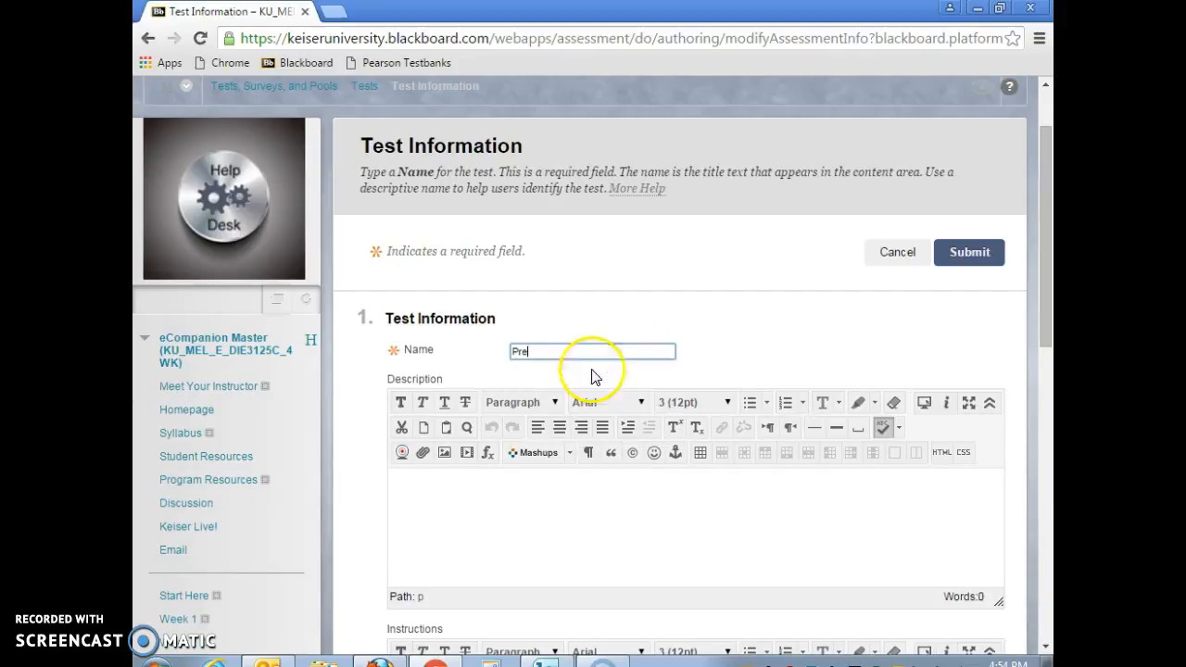
key(BackSpace)
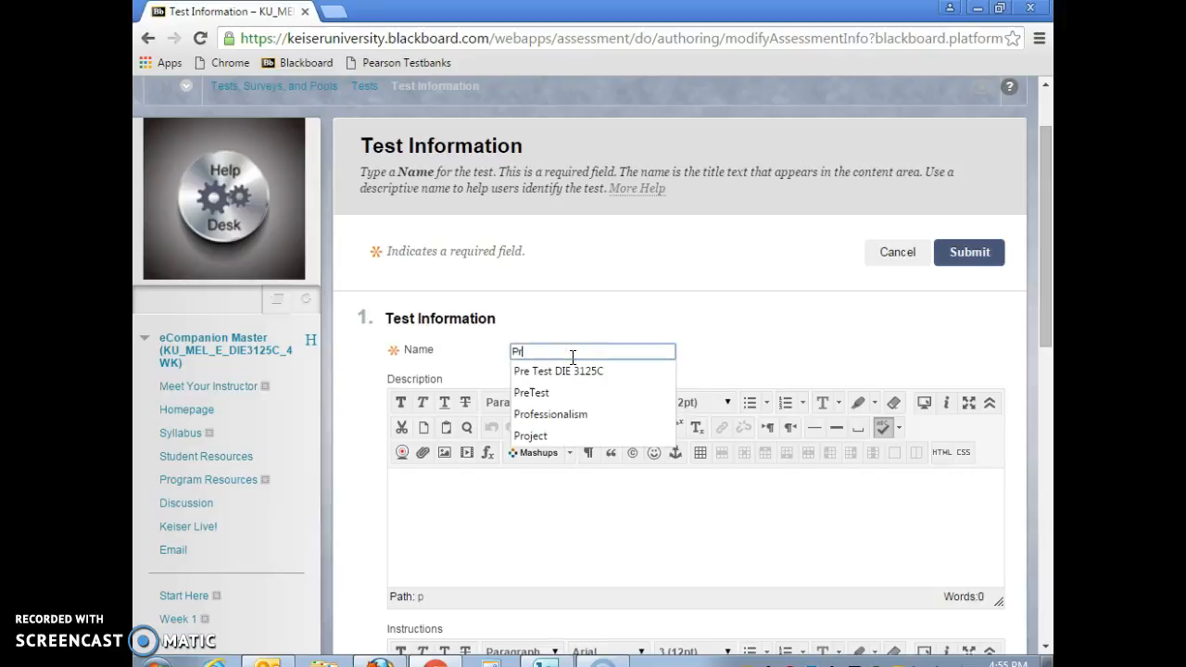
click(561, 372)
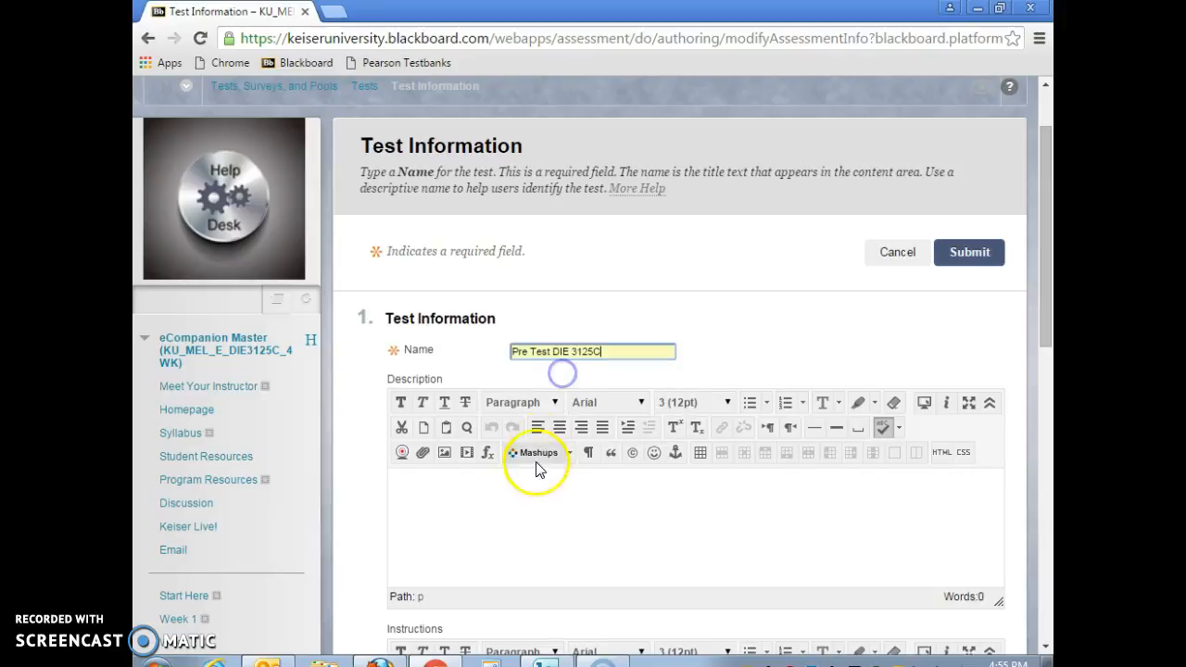
Step: Enter the description "Pre Test DIE 3125C" and the instructions "Please complete the questions to the best of your knowledge.", and submit the test information
click(523, 492)
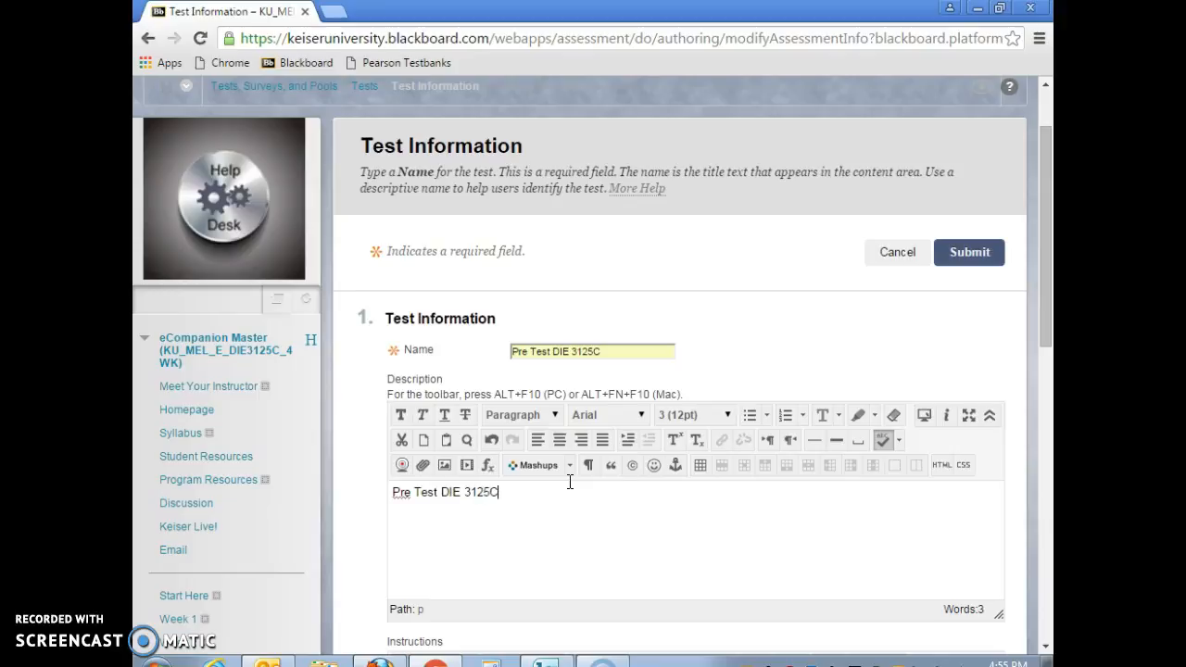
scroll(570, 482, down, 3)
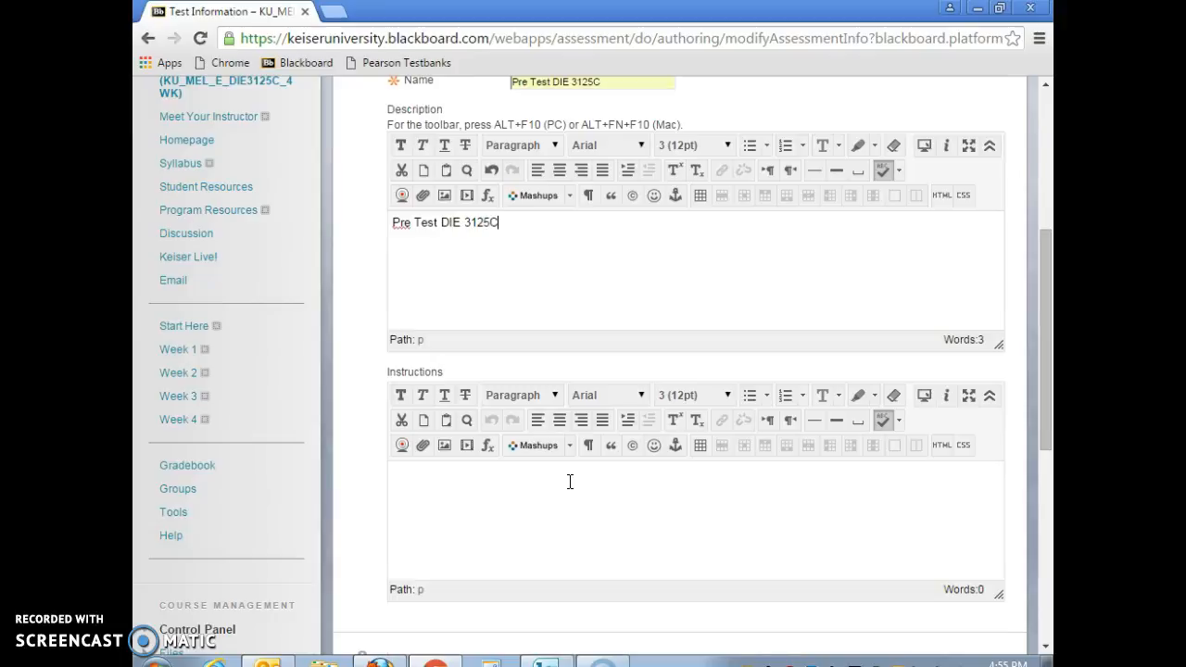
click(570, 482)
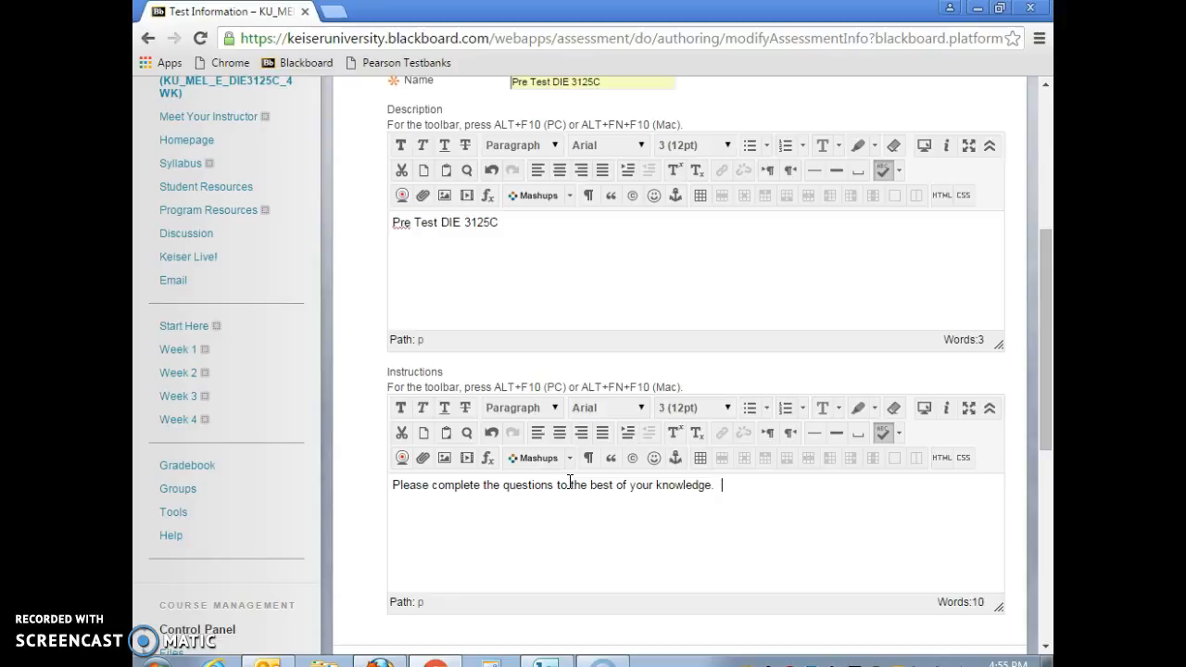
scroll(615, 485, down, 2)
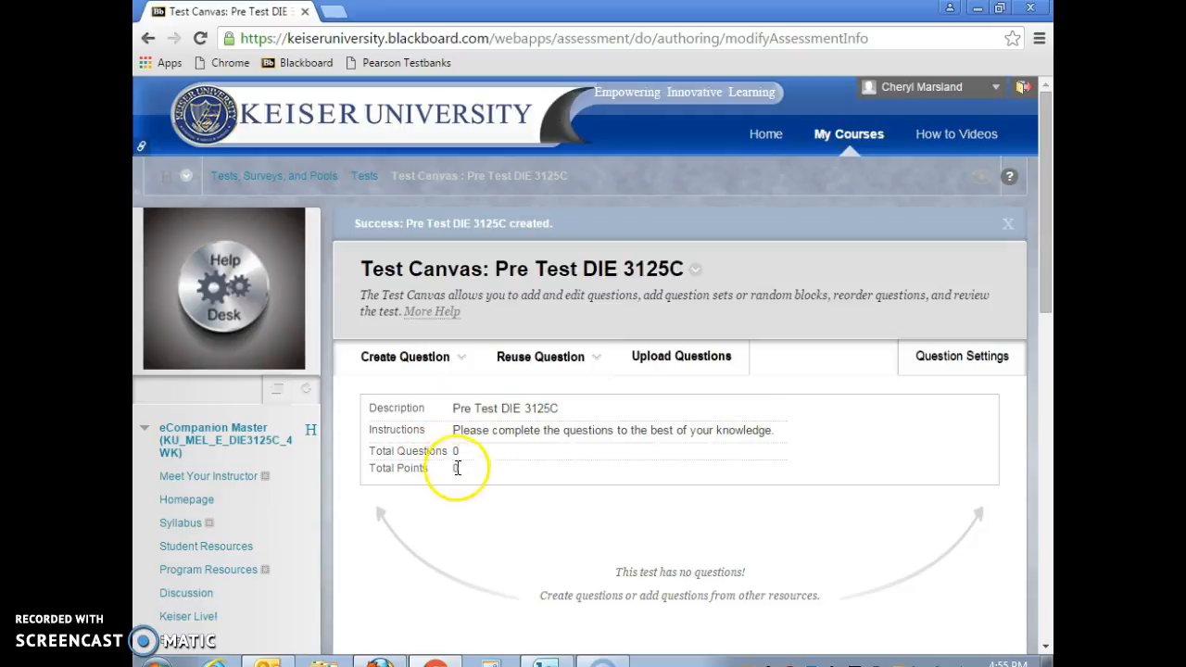
Step: Create a multiple choice question in the test, leave its title blank and start editing the question text
click(441, 363)
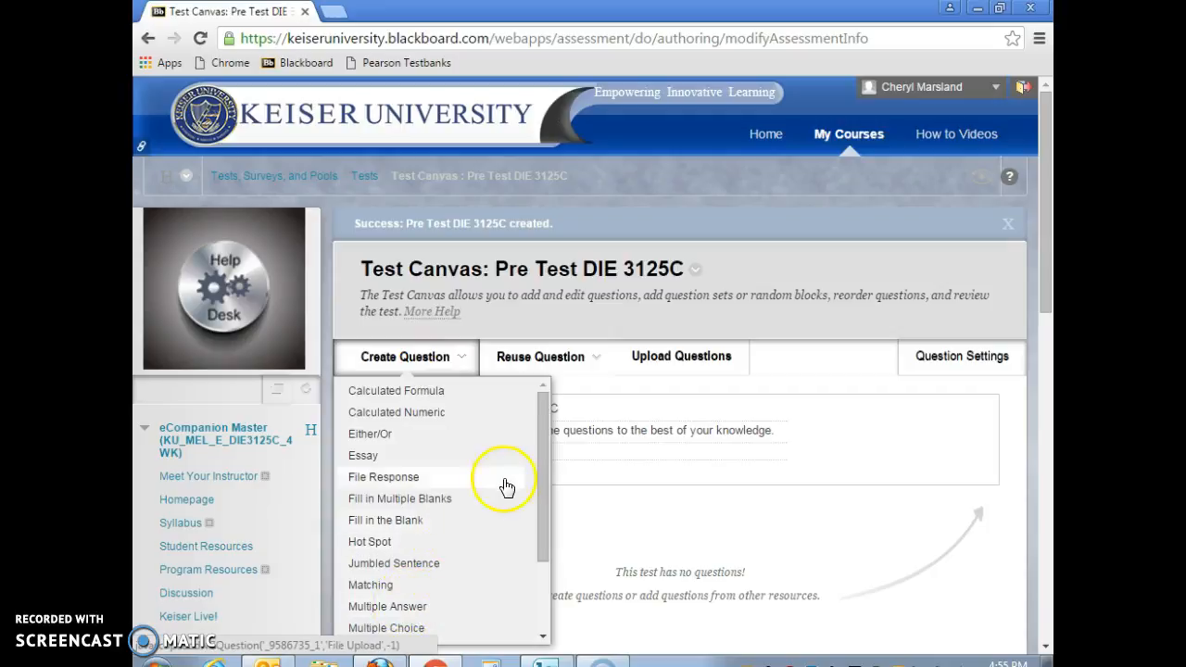
scroll(505, 498, down, 2)
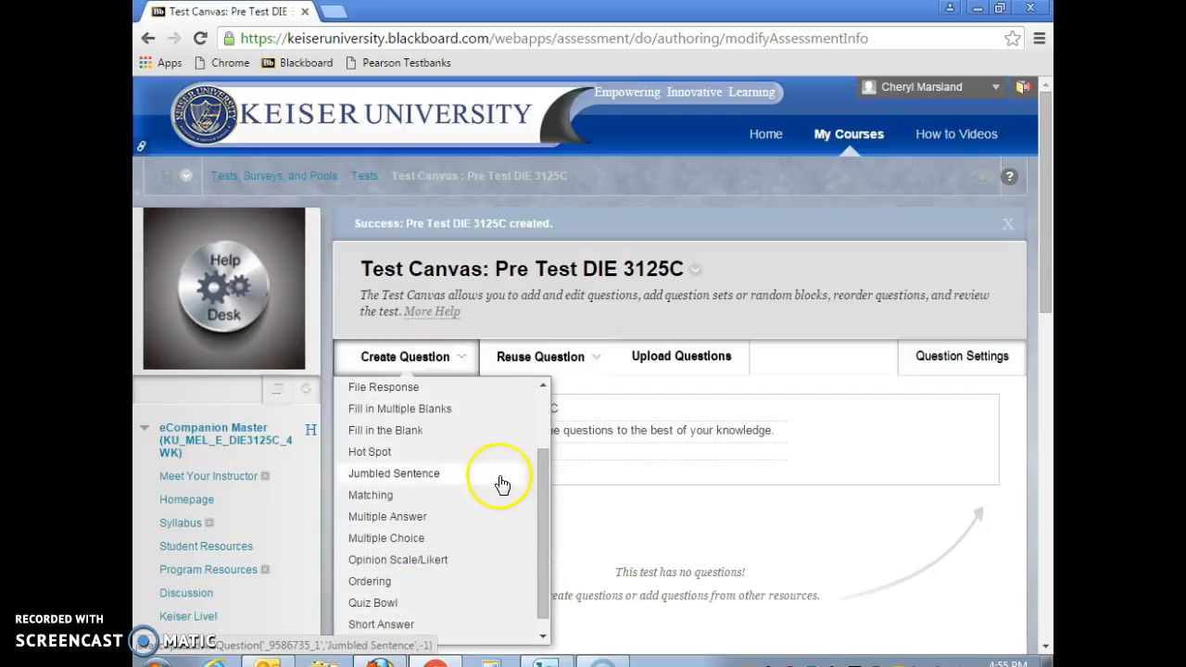
click(464, 547)
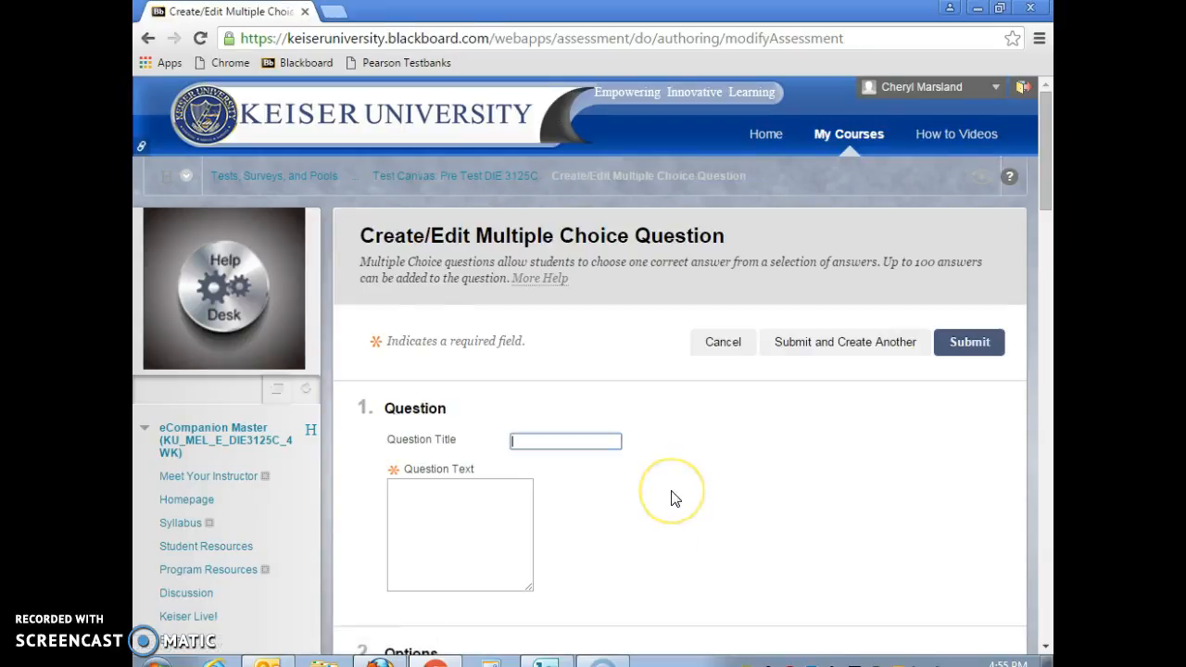
scroll(672, 498, down, 1)
click(559, 351)
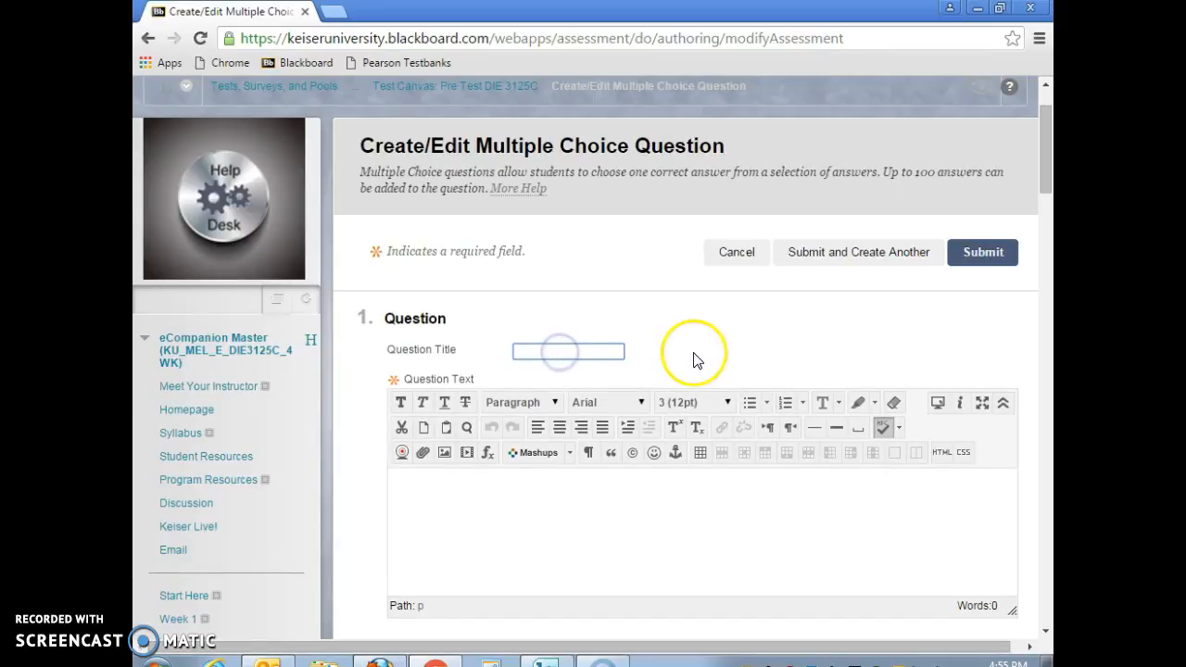
scroll(690, 361, down, 1)
click(670, 445)
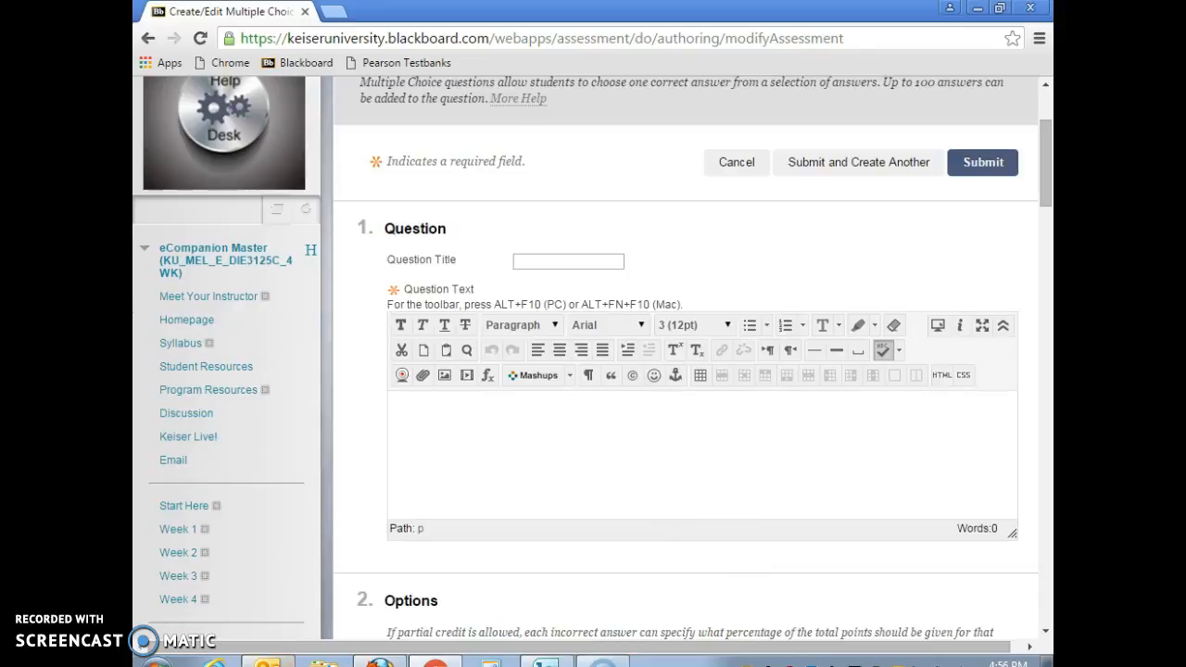
Step: Open the Word document DIE3125C PPT Management of Dietary Systems from the course's Master Course Syllabi and PrePost Test folder in the Documents library
click(324, 661)
double_click(491, 176)
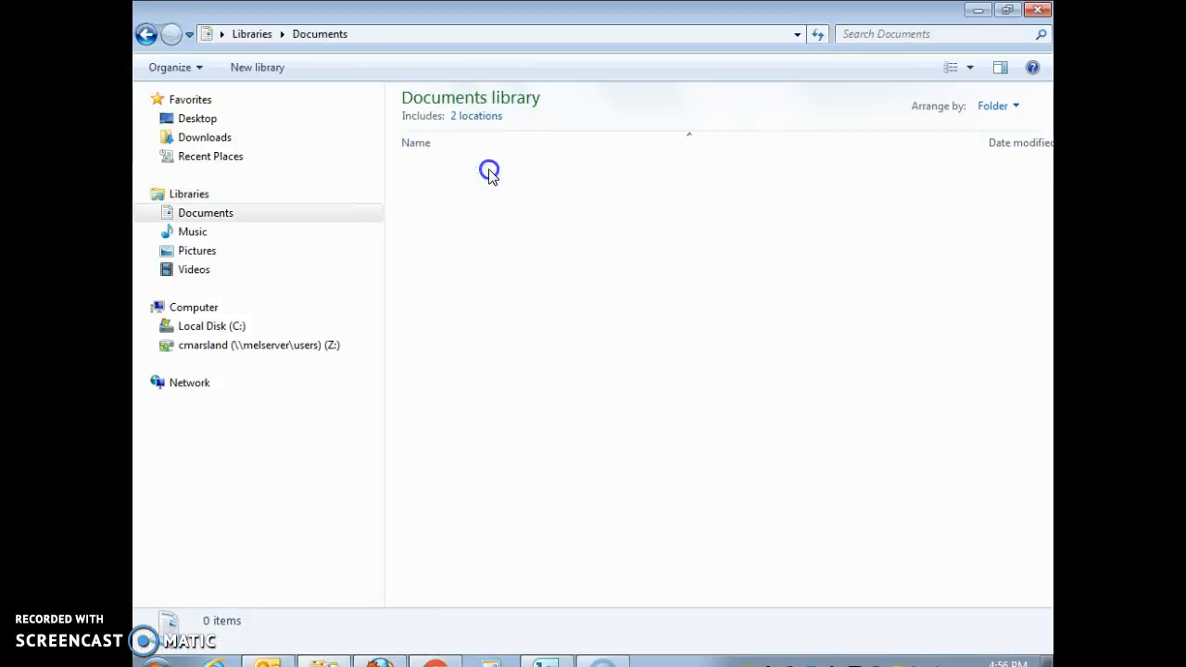
double_click(503, 210)
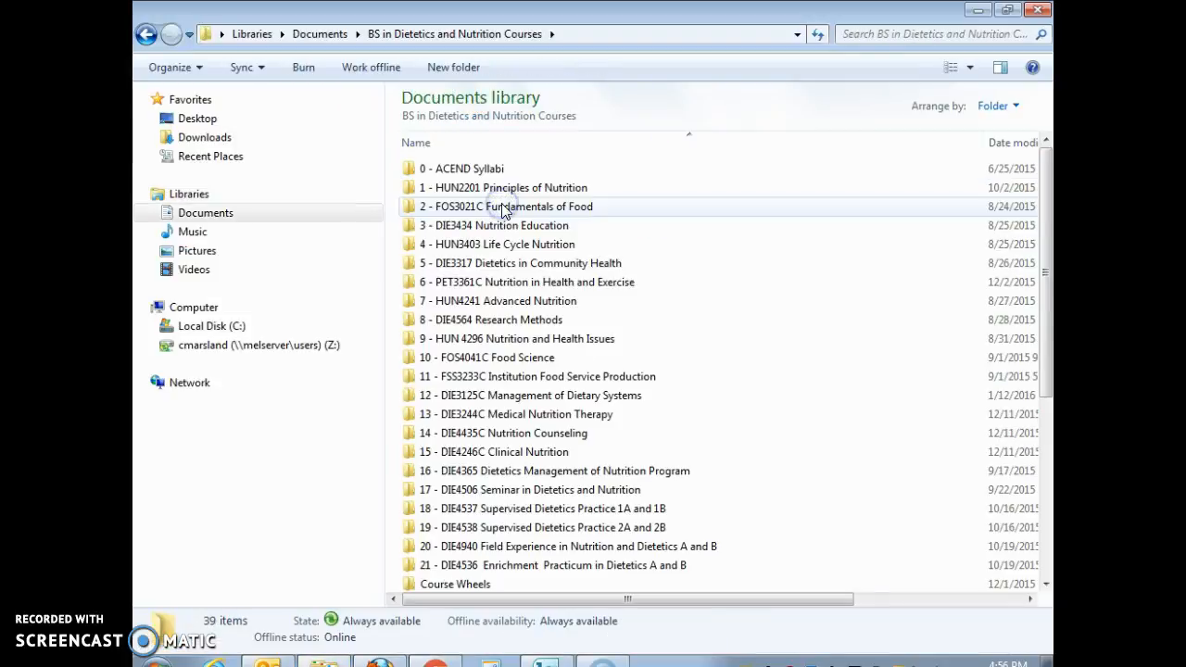
click(524, 395)
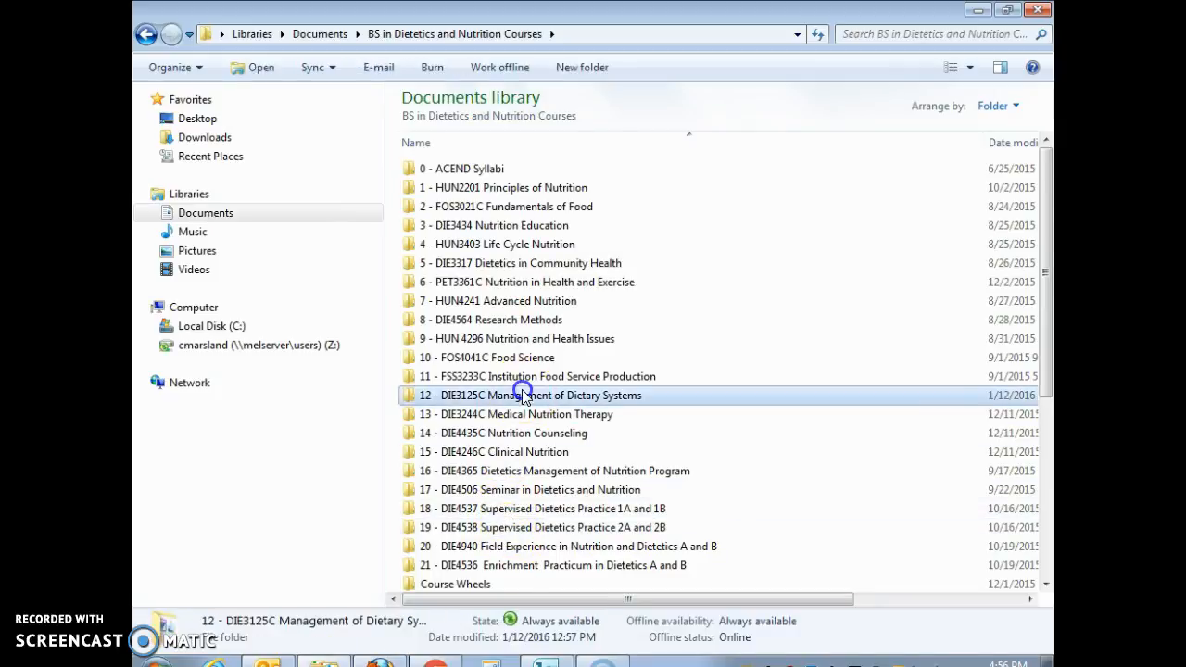
double_click(523, 395)
double_click(552, 187)
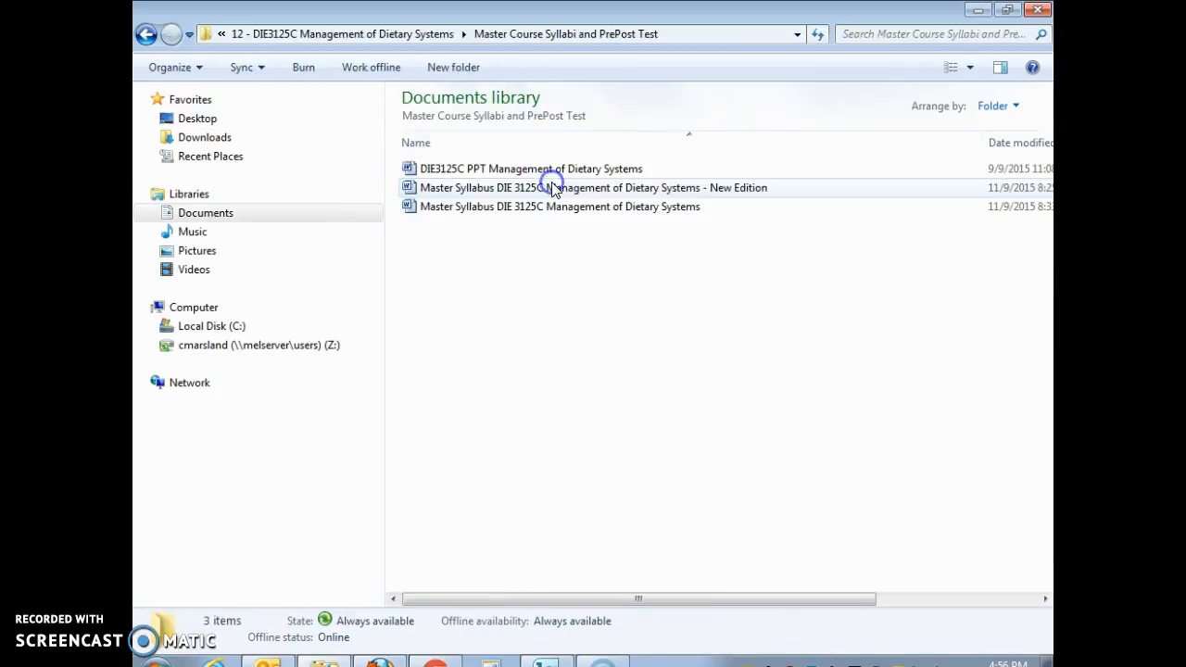
double_click(519, 169)
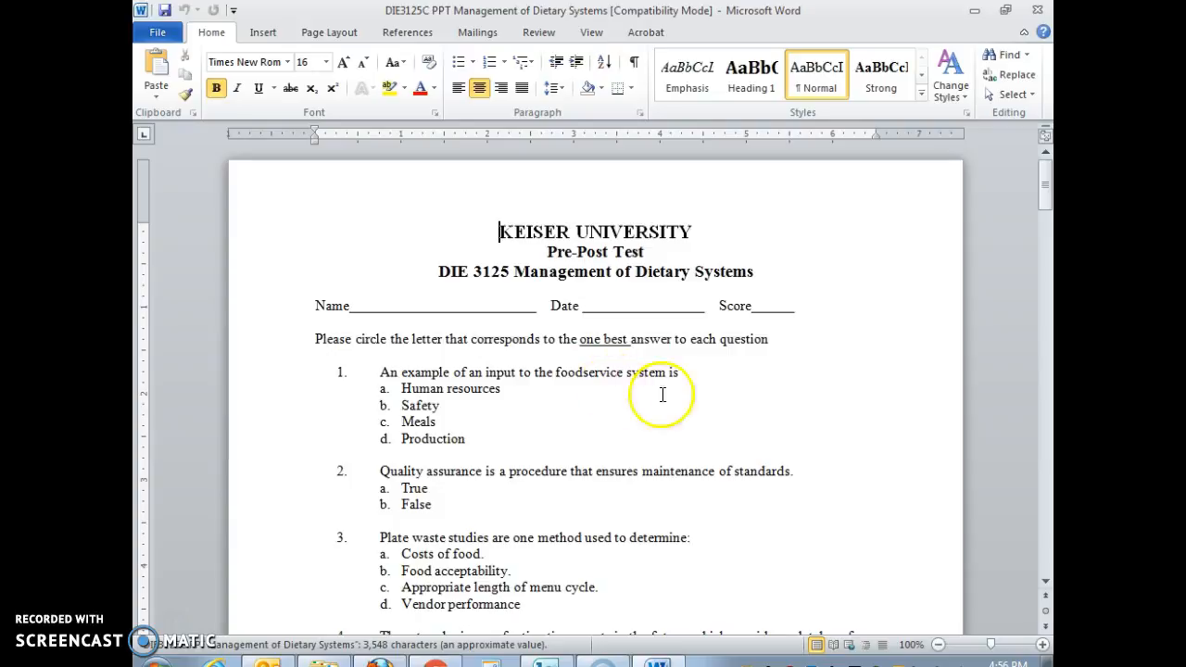
Step: Copy the wording of question 1 from the Word document into the Blackboard question text and remove its list number
click(687, 372)
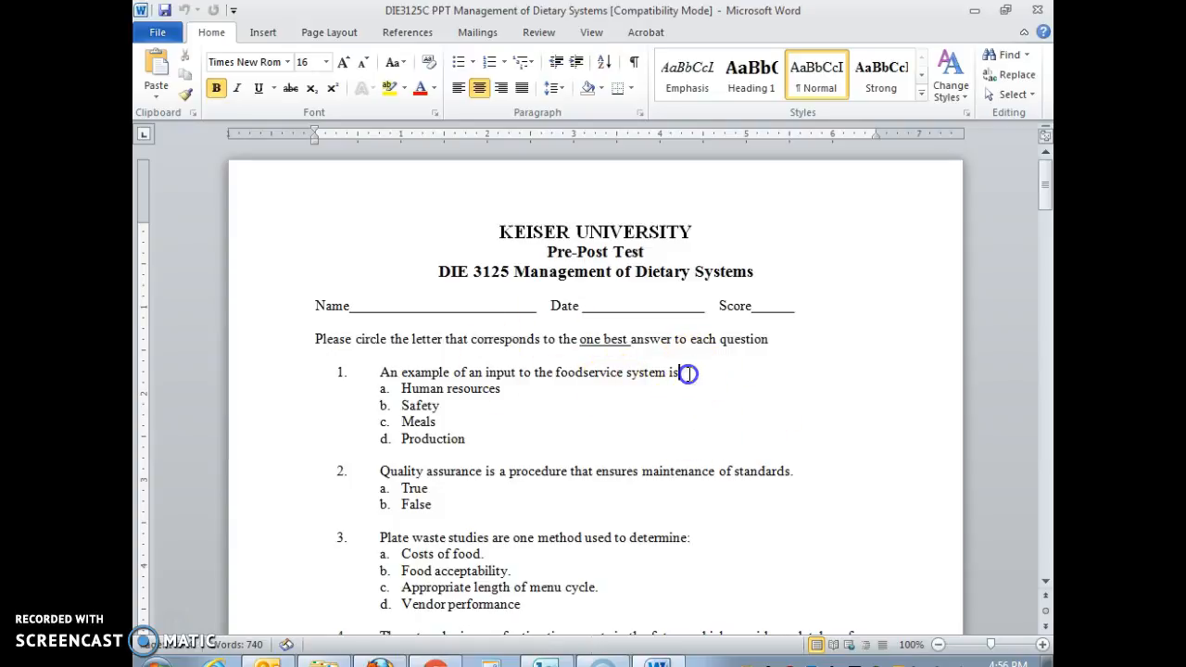
drag(687, 373, 454, 374)
right_click(387, 376)
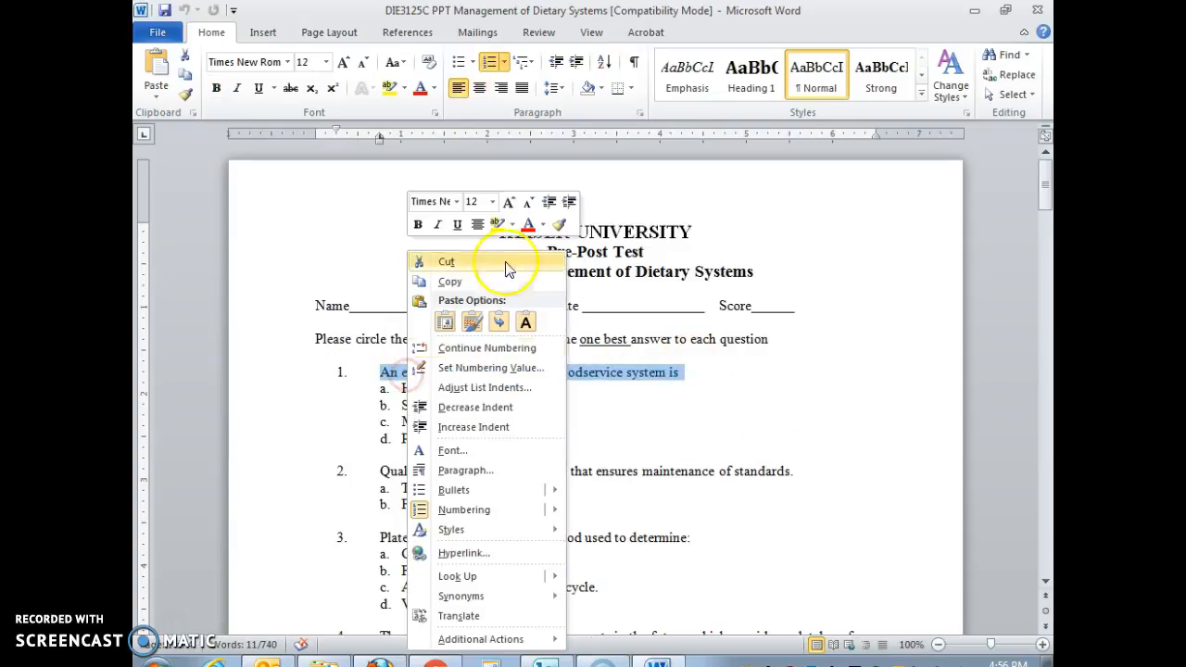
click(469, 280)
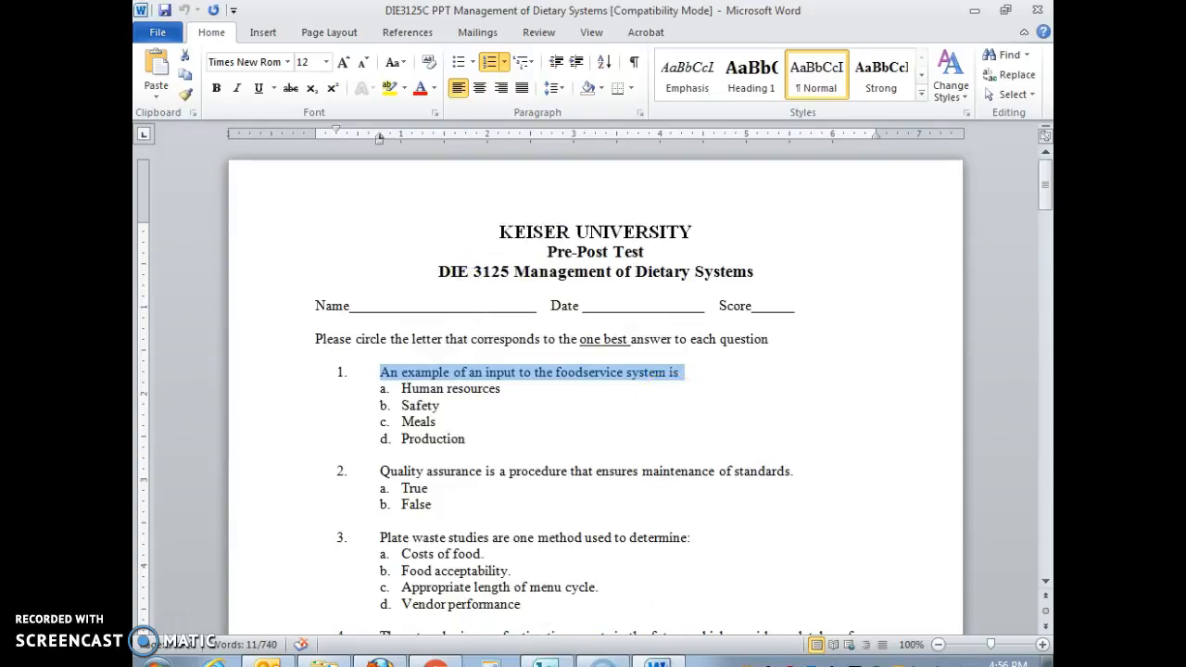
click(380, 663)
click(579, 422)
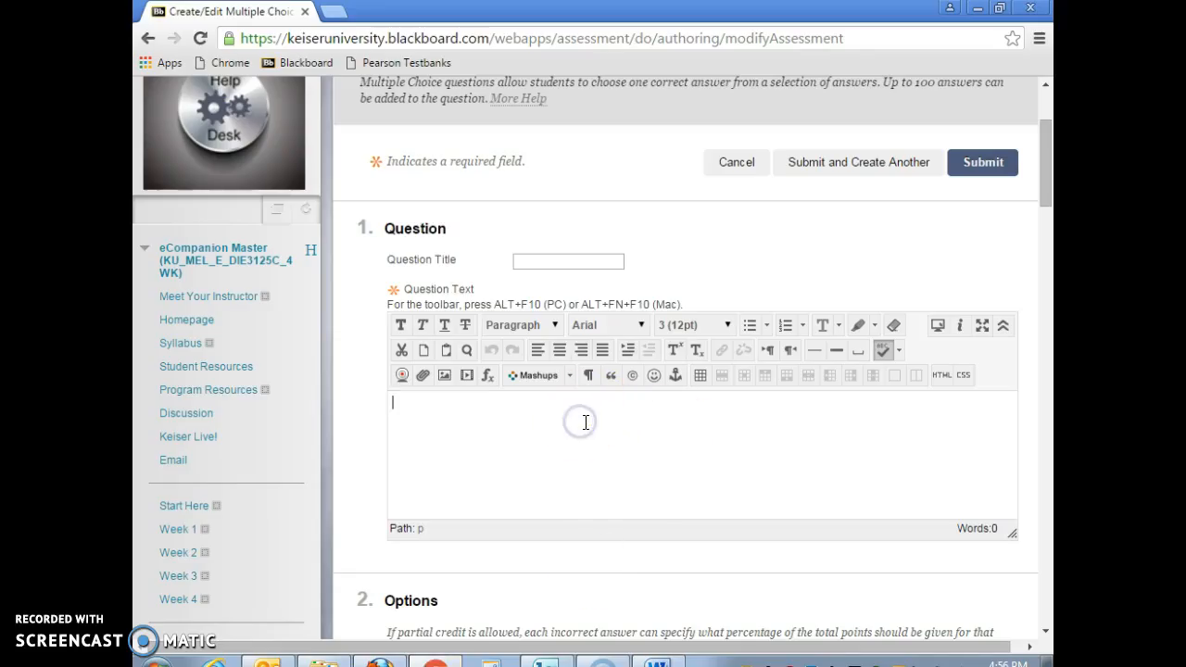
key(ctrl+v)
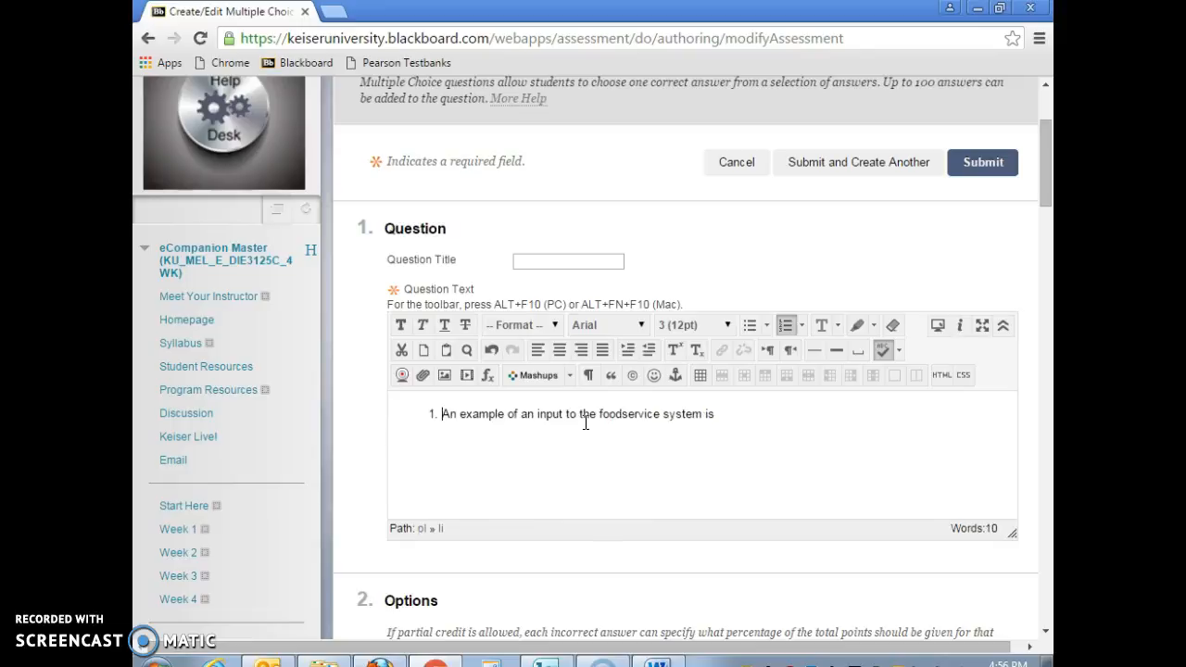
key(BackSpace)
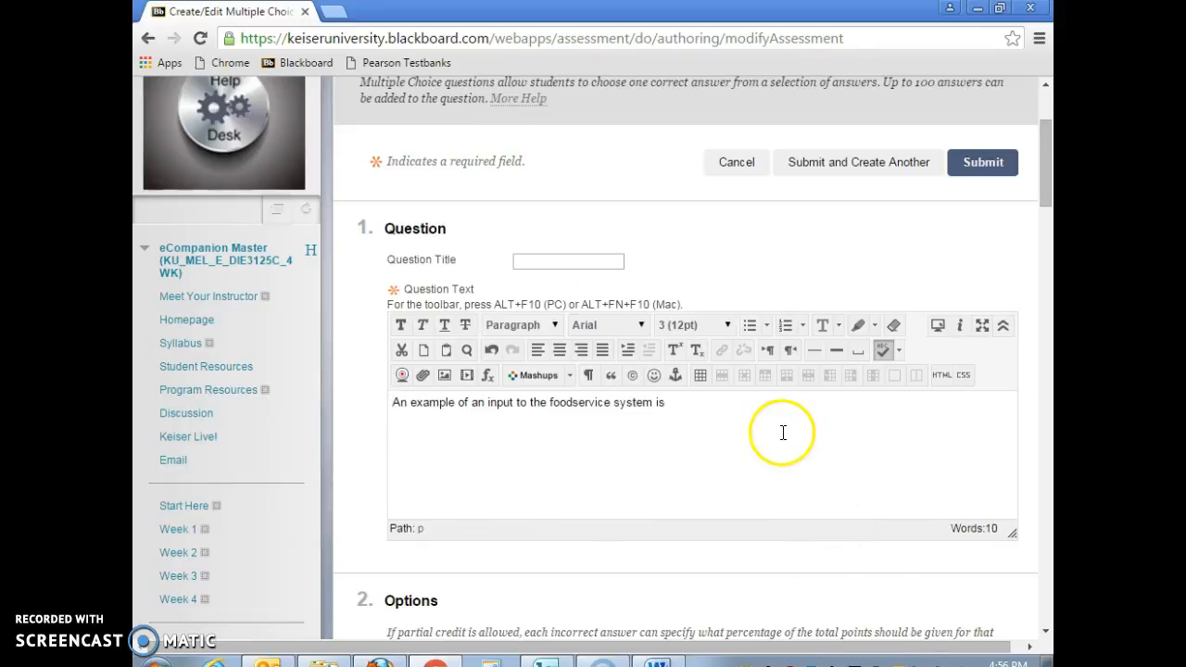
Step: Set the question's answer numbering to Lowercase Letters (a, b, c)
scroll(785, 434, down, 3)
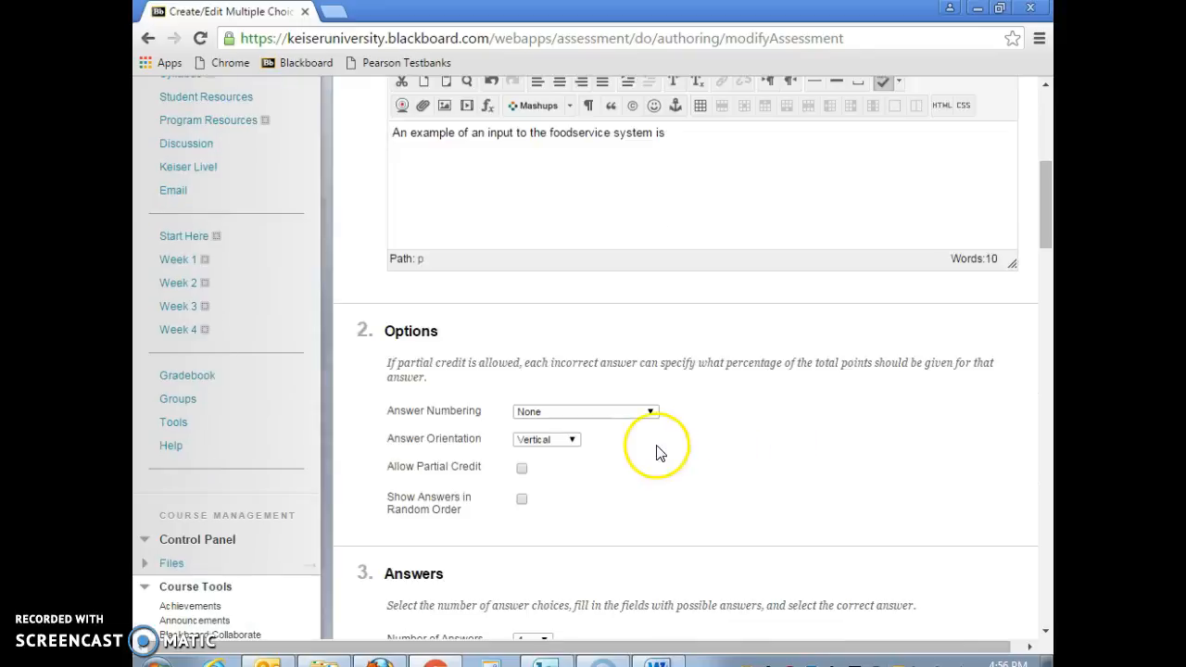
click(650, 411)
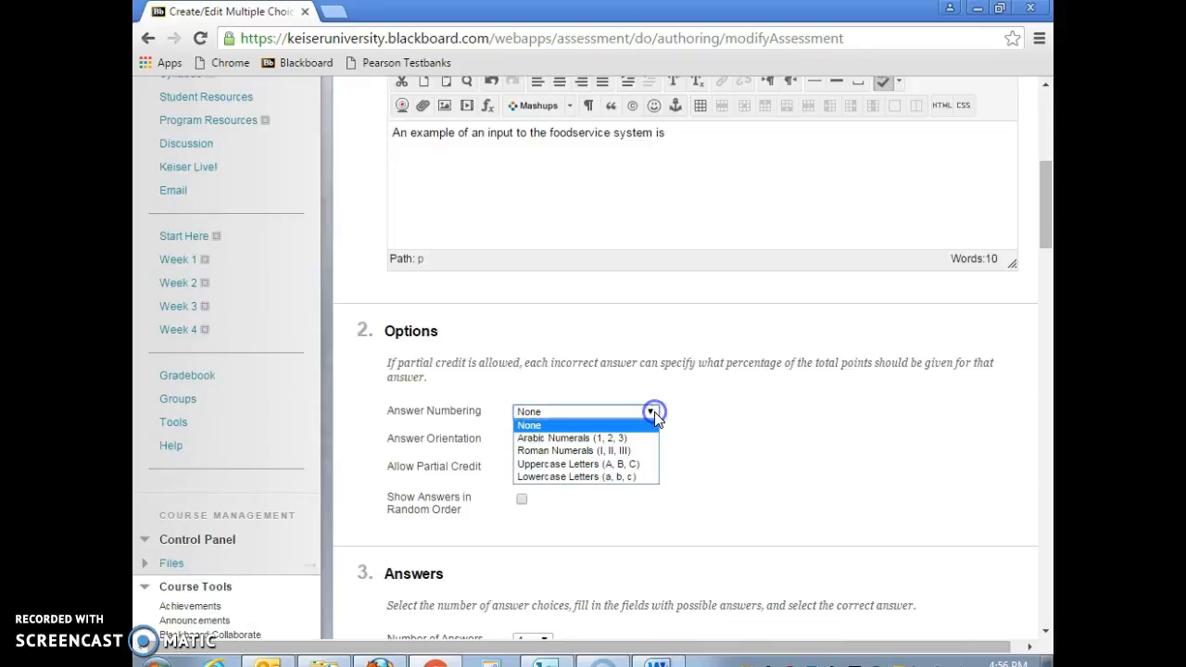
click(637, 478)
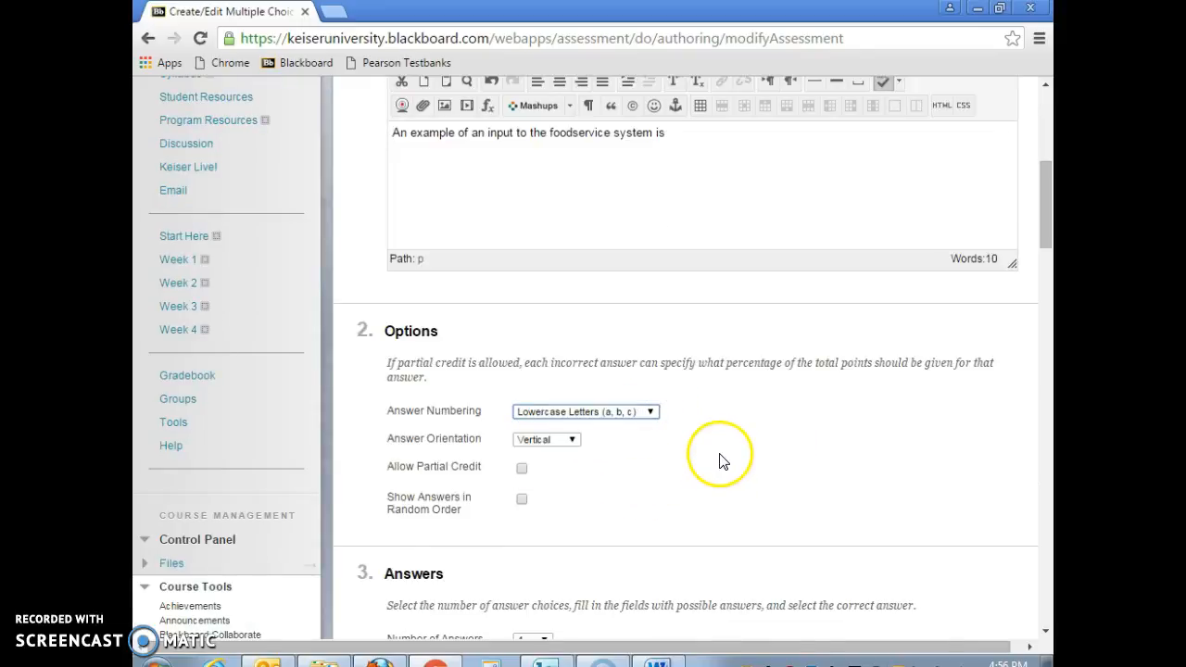
Step: Mark Answer 1 as the correct answer of the question
scroll(722, 460, down, 2)
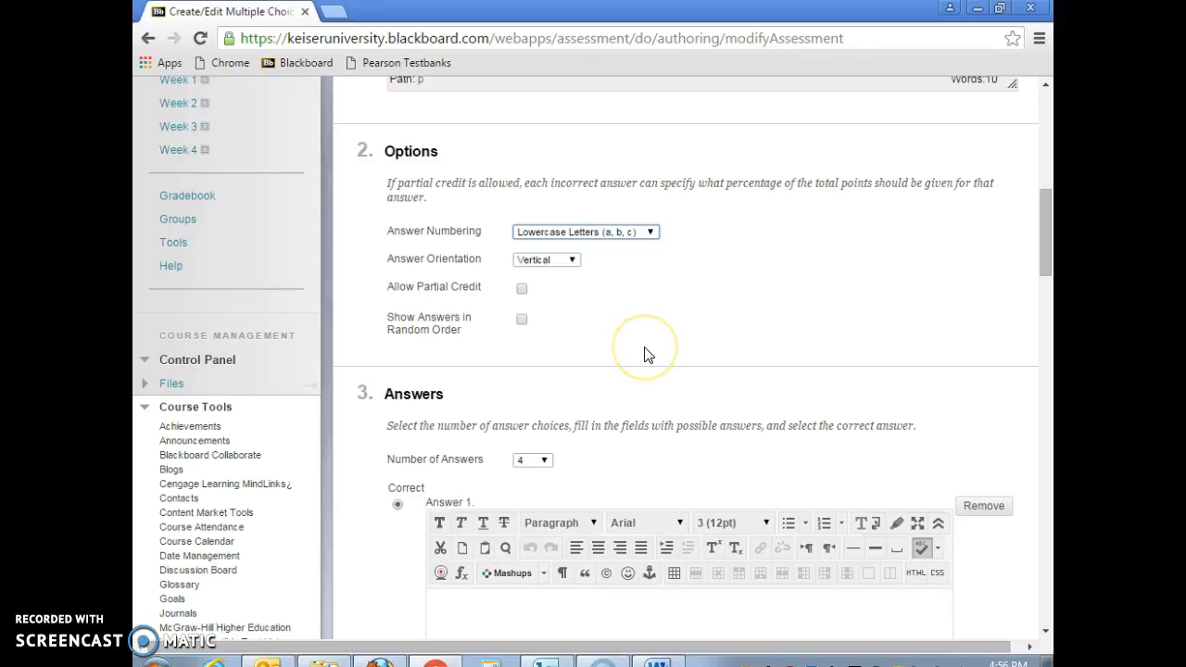
scroll(647, 355, down, 1)
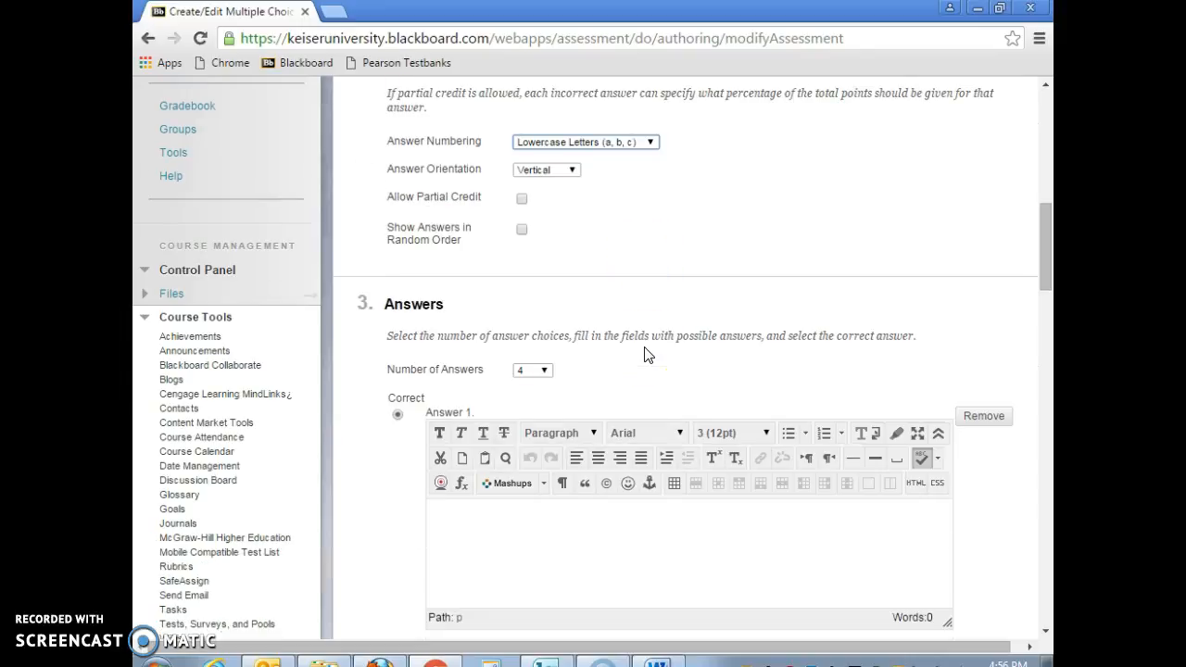
scroll(751, 275, down, 2)
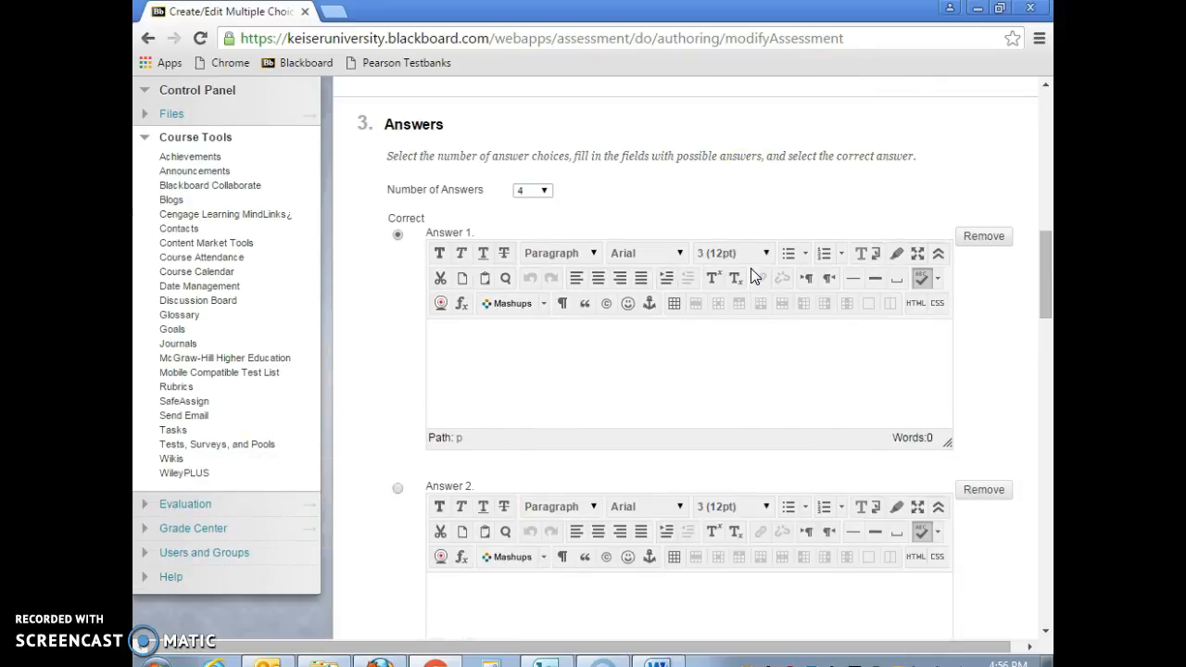
click(397, 235)
click(401, 235)
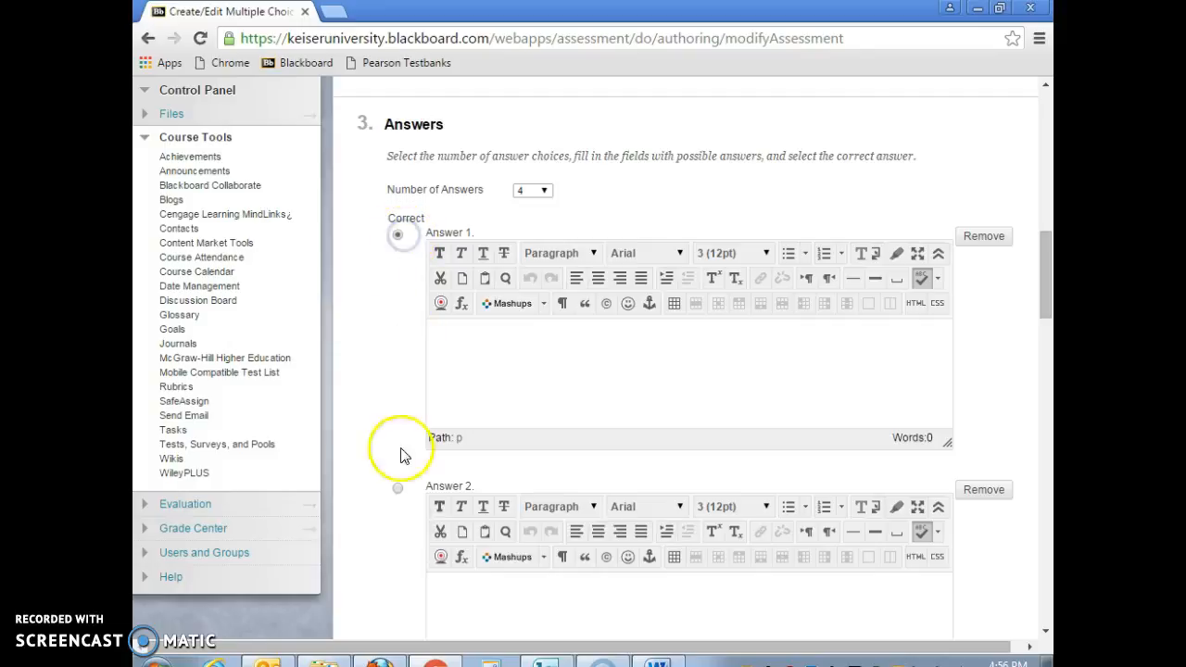
click(398, 492)
scroll(646, 510, down, 3)
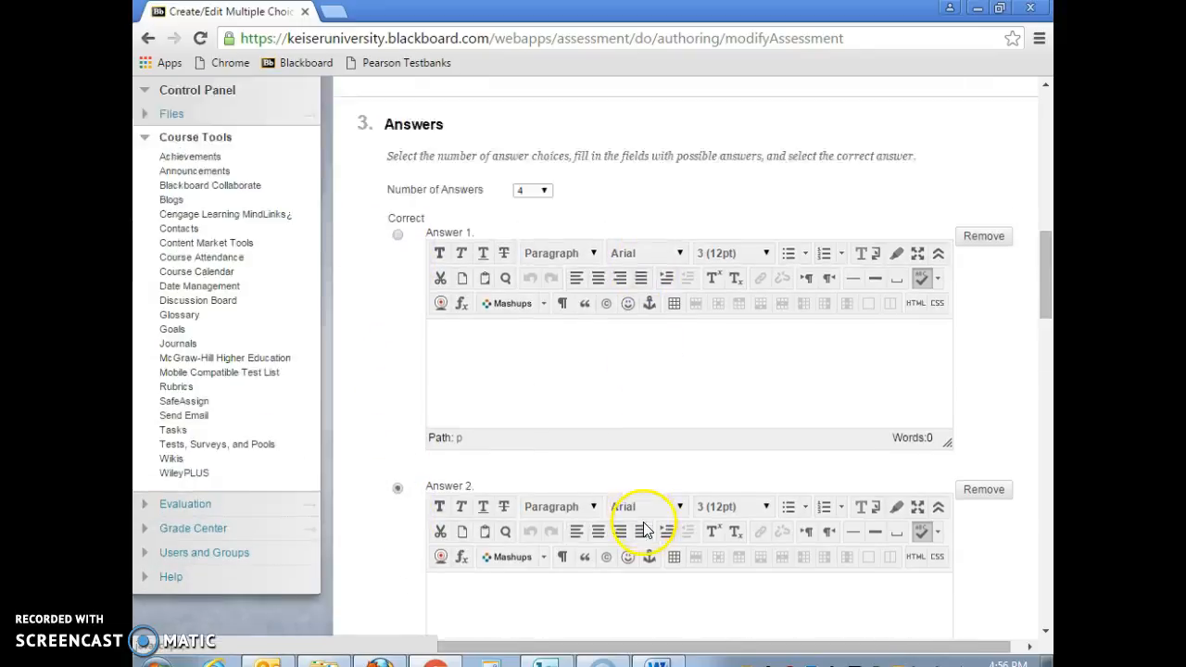
scroll(418, 291, up, 4)
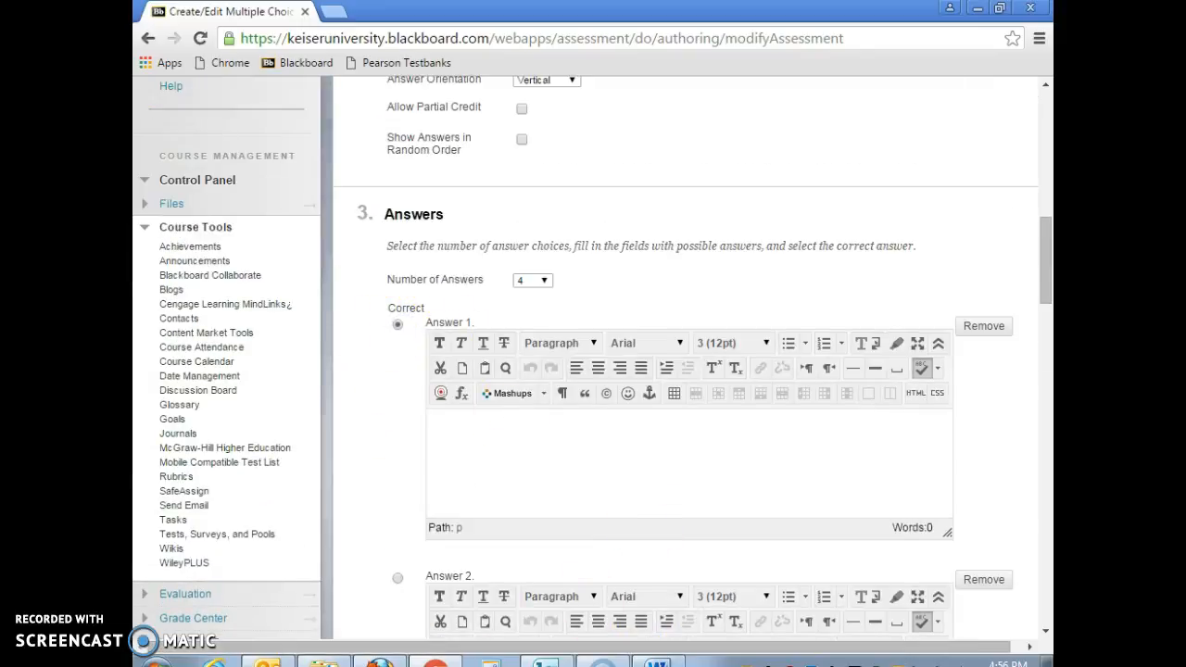
Step: Copy "Human resources" from question 1 in the Word document into Answer 1 in Blackboard and remove its list formatting
click(657, 663)
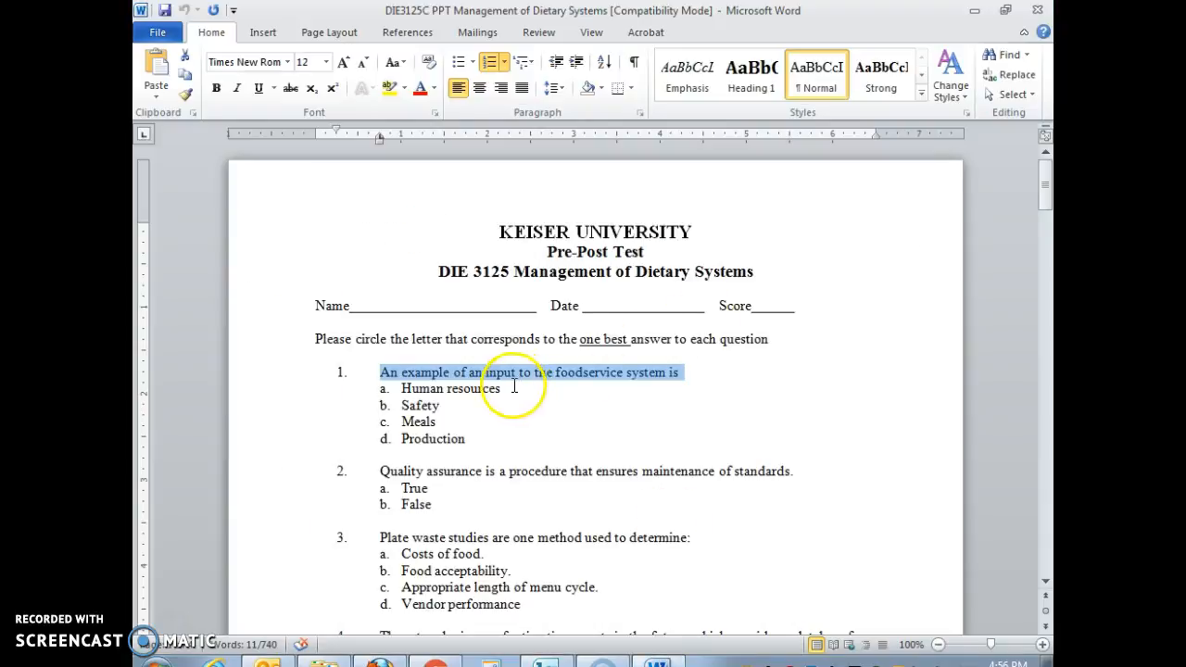
drag(500, 389, 460, 383)
right_click(424, 385)
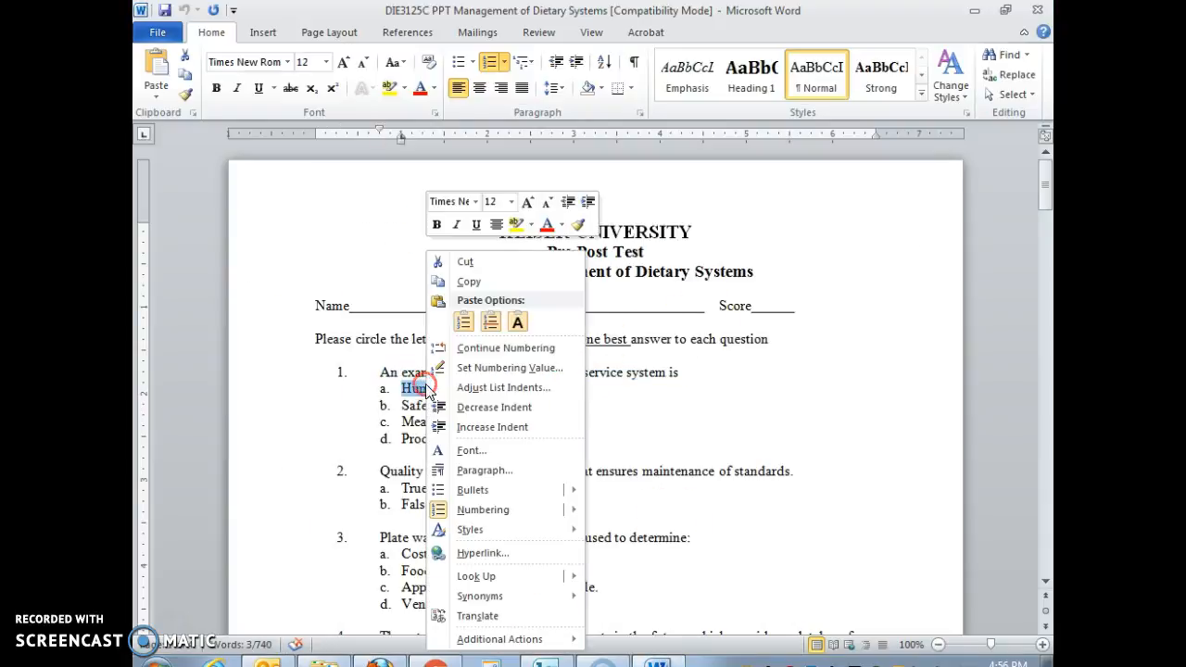
click(497, 281)
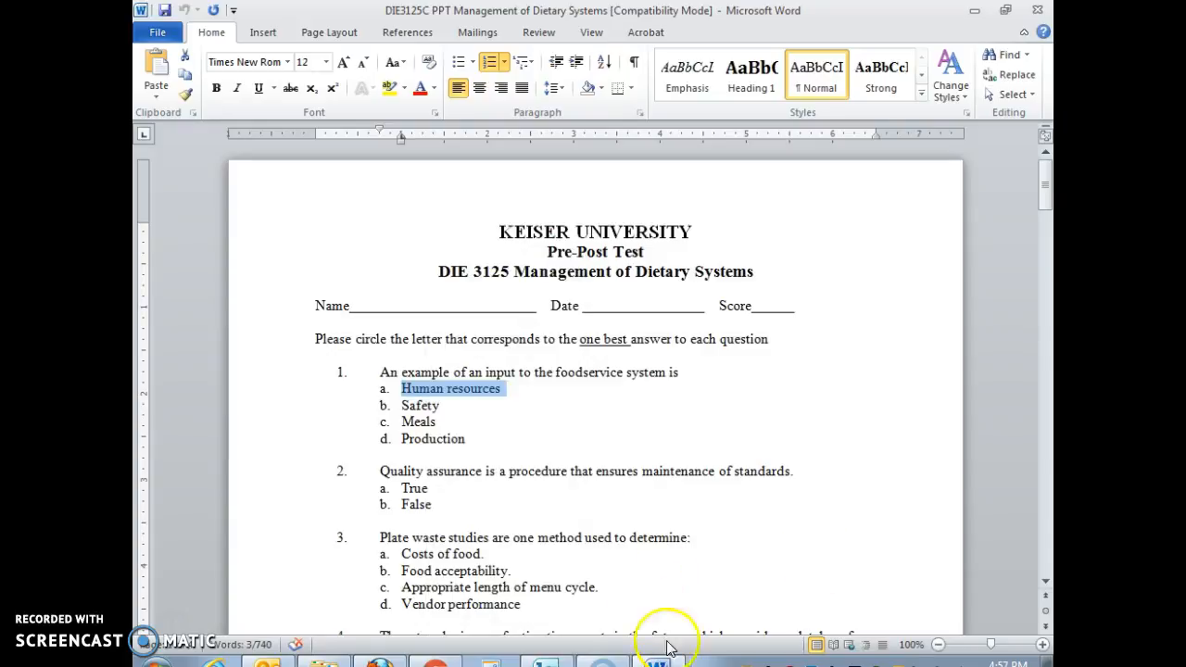
click(380, 663)
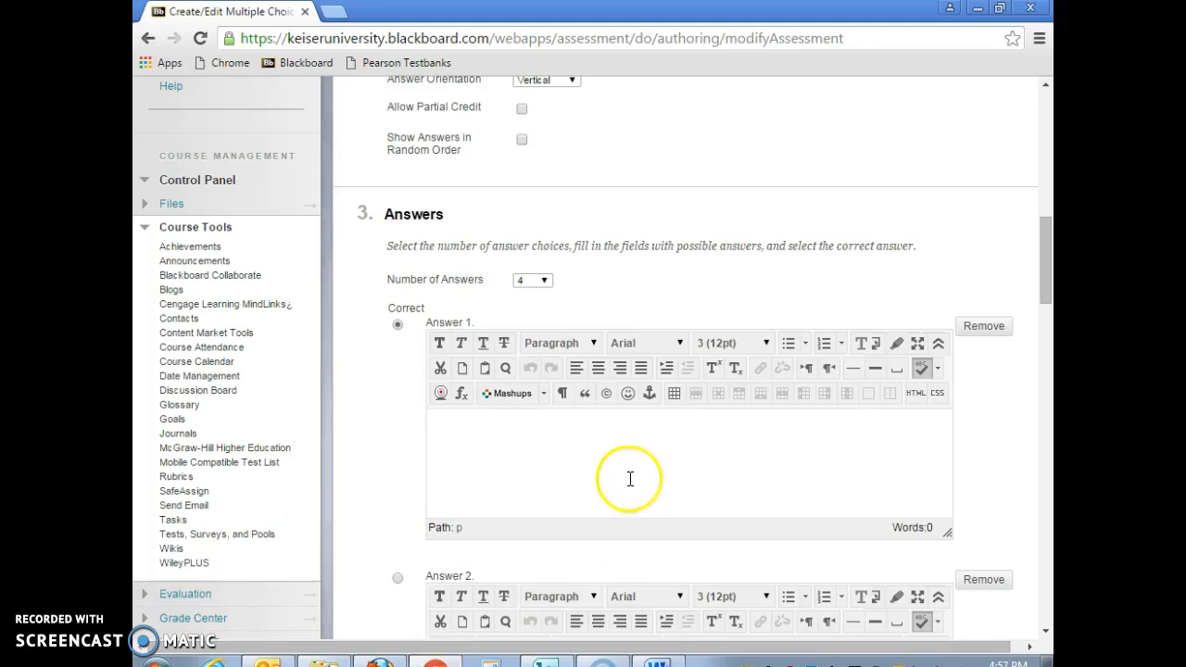
click(585, 457)
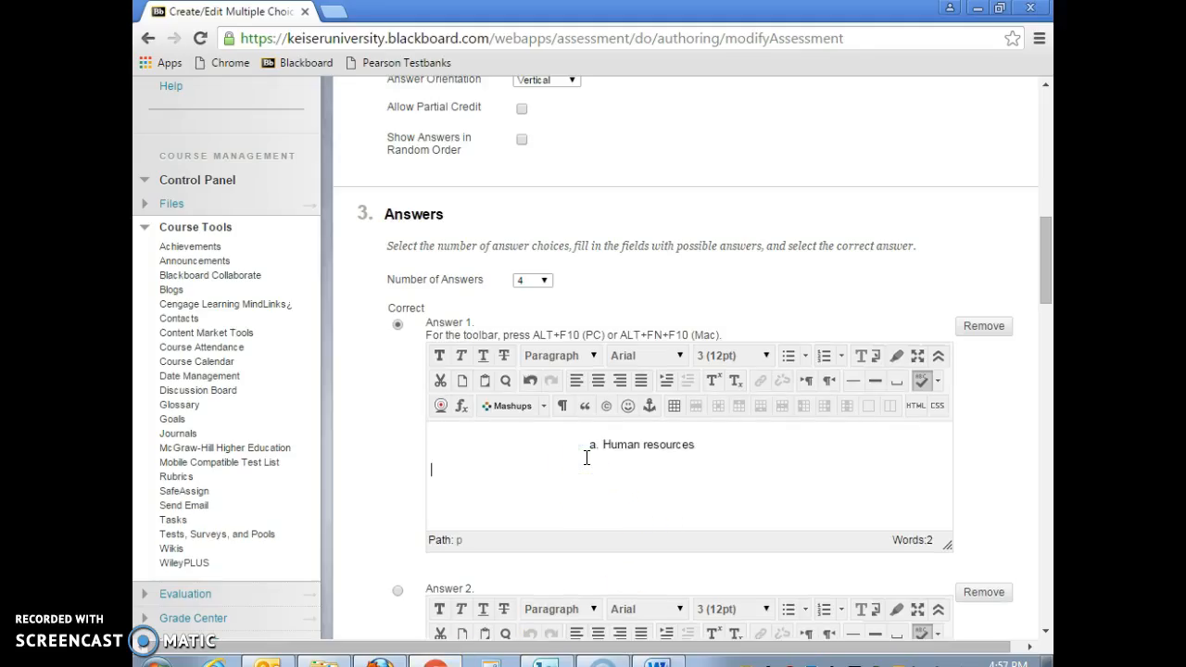
click(587, 457)
key(BackSpace)
key(BackSpace)
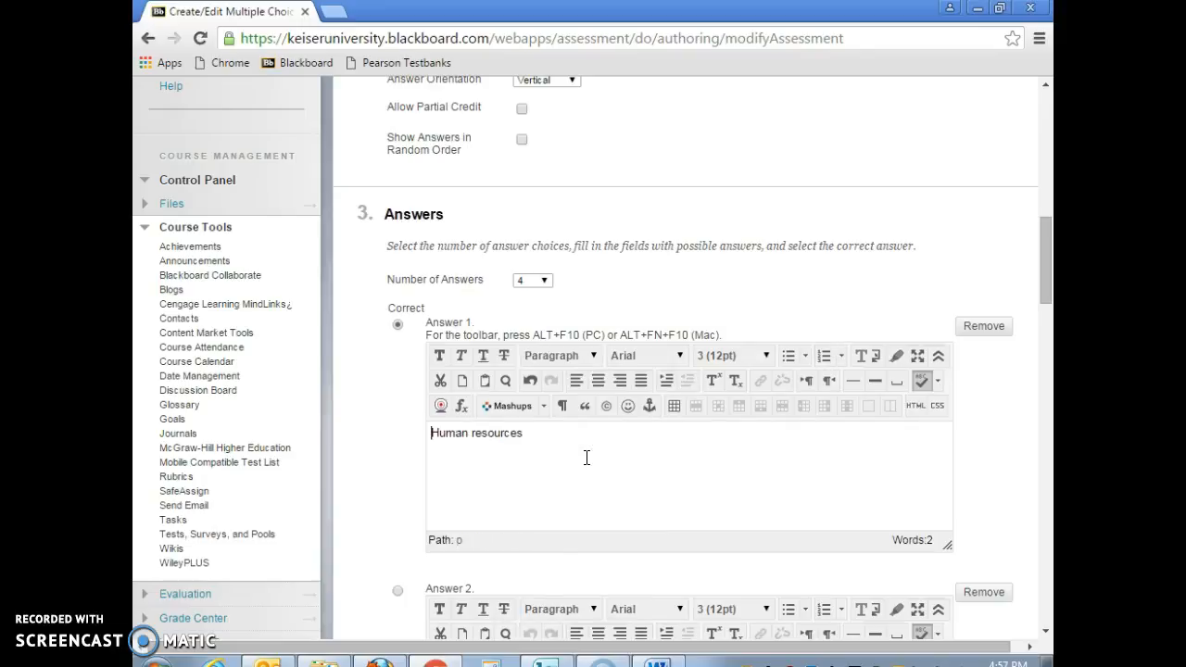
Step: Check the second choice of question 1 in the Word document and enter "Safety" as Answer 2 in Blackboard
scroll(667, 405, down, 3)
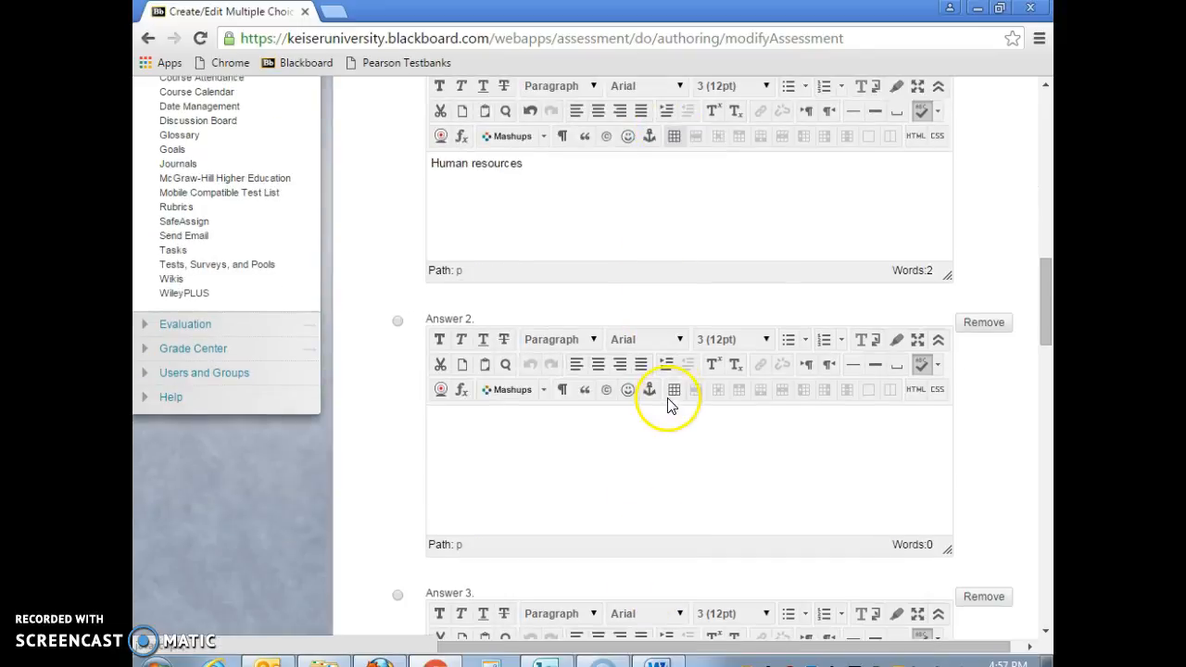
click(656, 664)
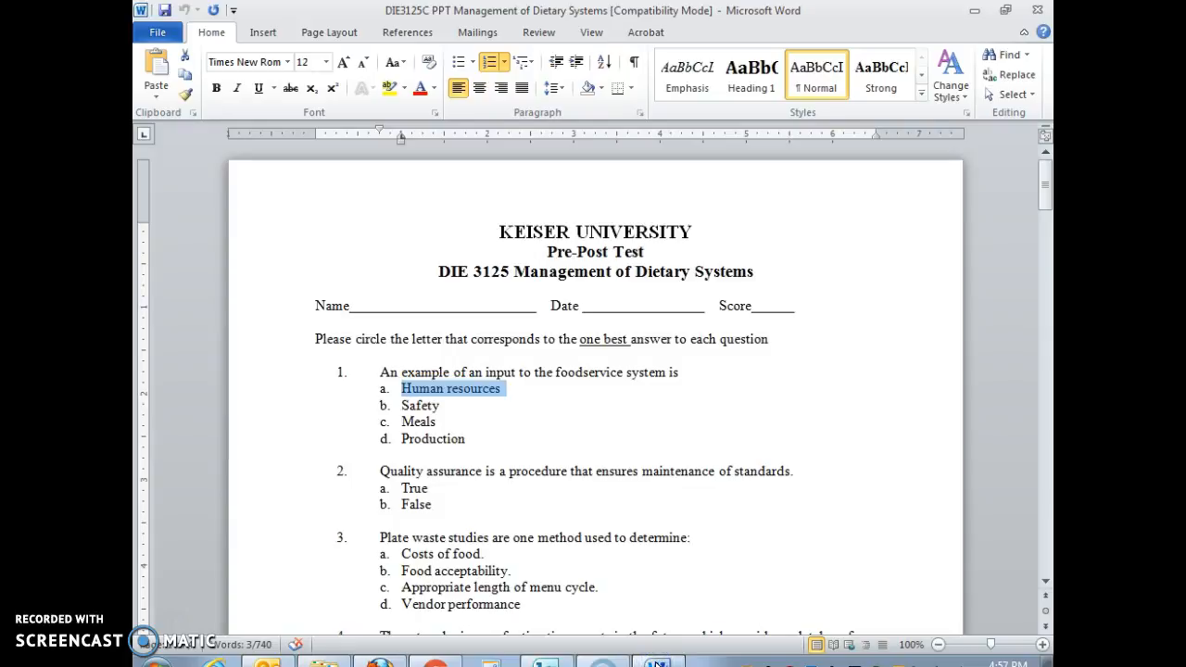
click(655, 664)
click(546, 427)
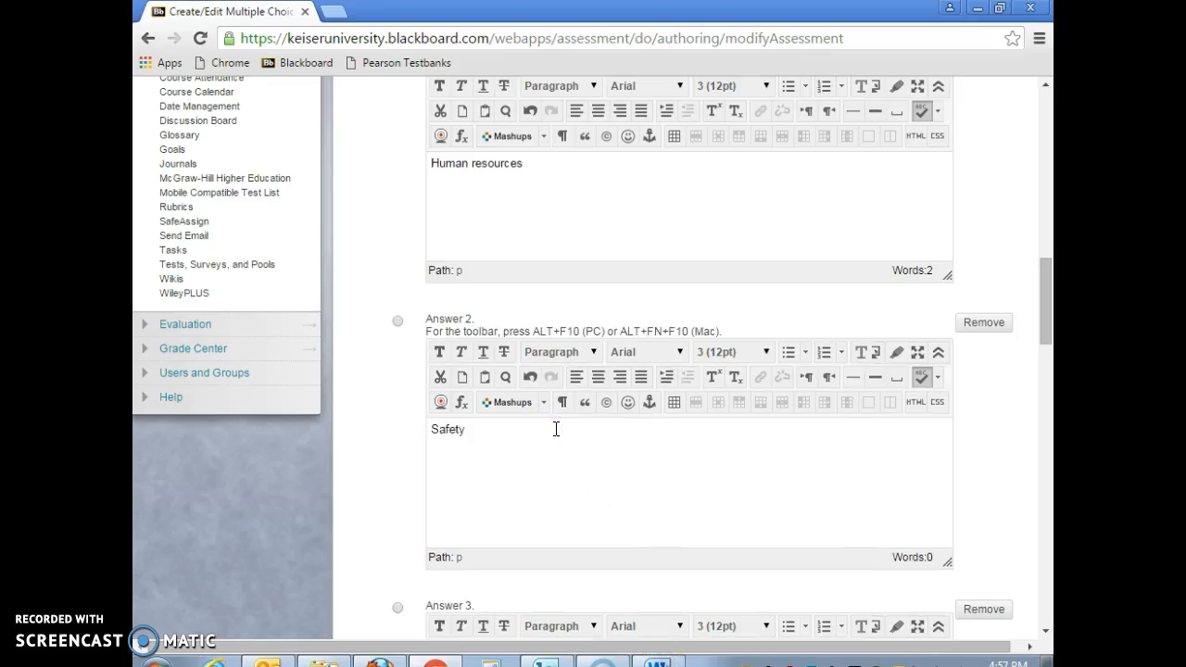
Step: Enter "Meals" as Answer 3 and "Production" as Answer 4
scroll(556, 429, down, 4)
click(563, 387)
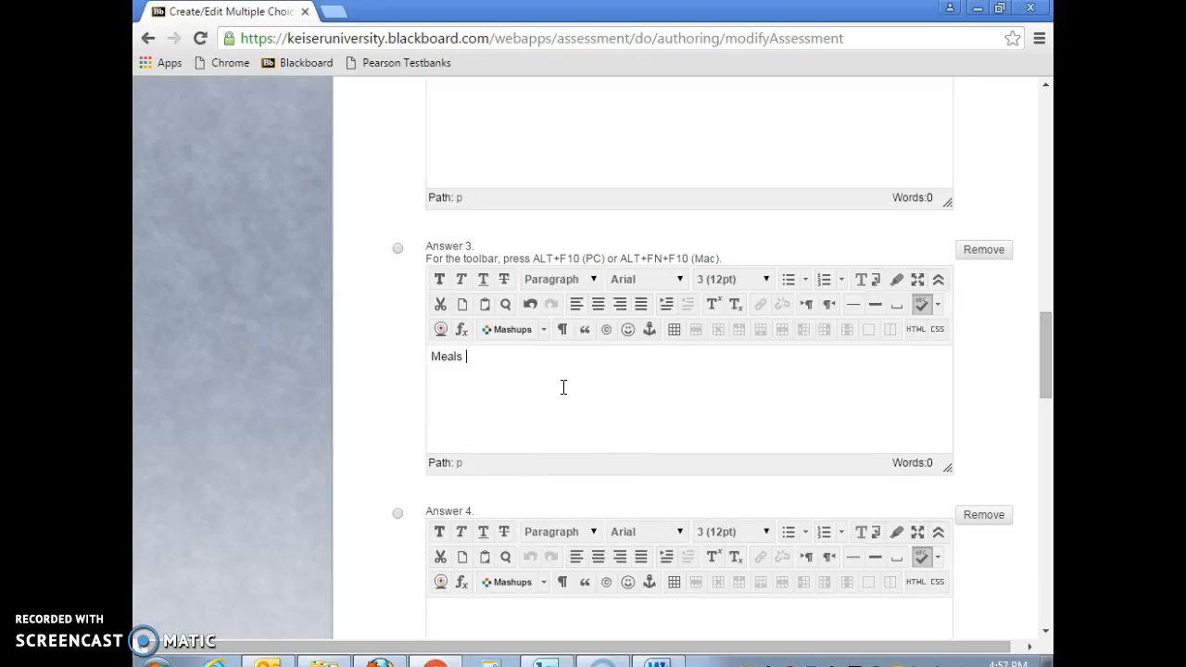
scroll(559, 353, down, 3)
click(554, 348)
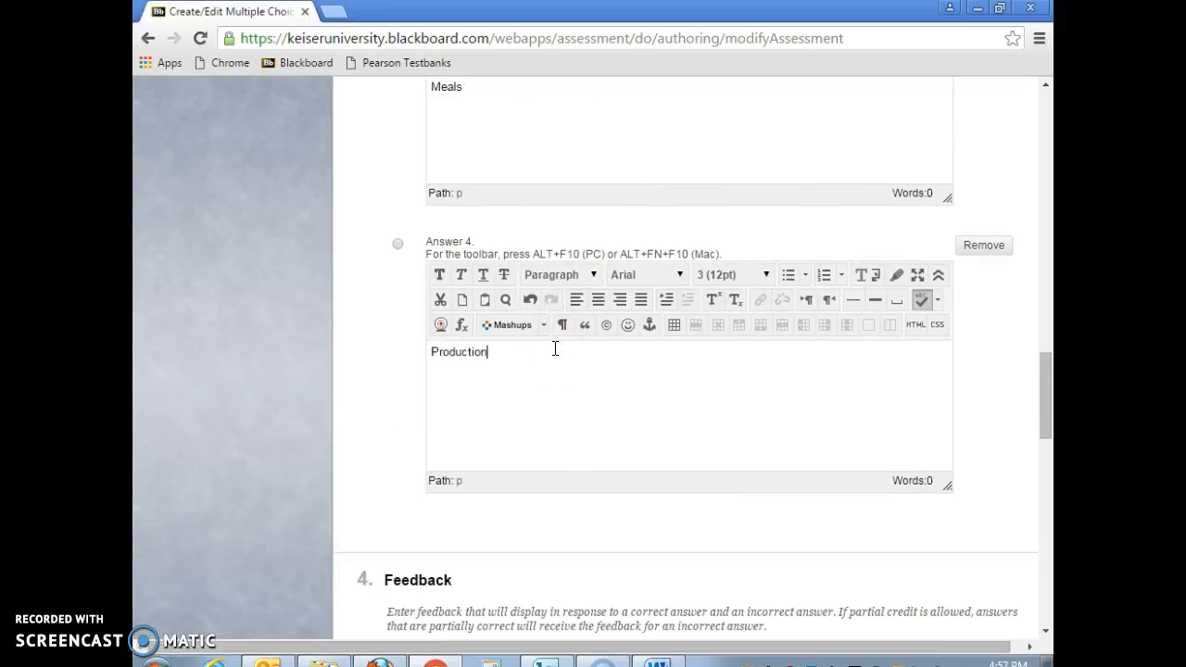
Step: Submit the finished multiple choice question, leaving its feedback, categories, keywords and instructor notes empty
scroll(662, 361, down, 2)
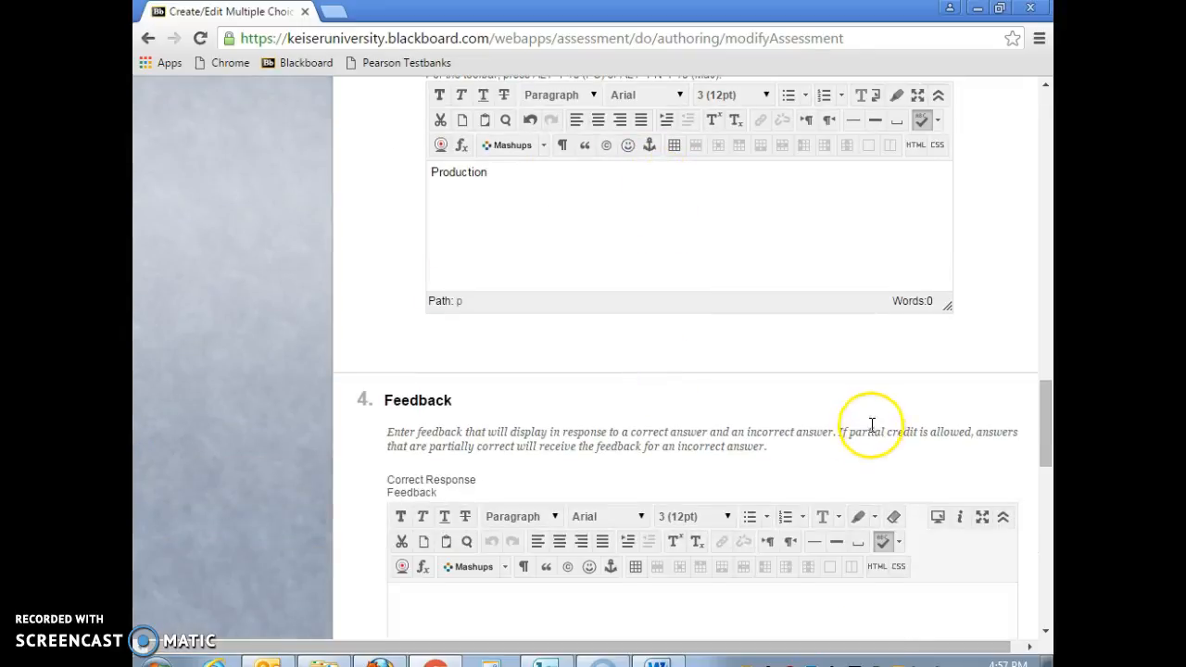
scroll(866, 429, down, 2)
scroll(487, 278, down, 4)
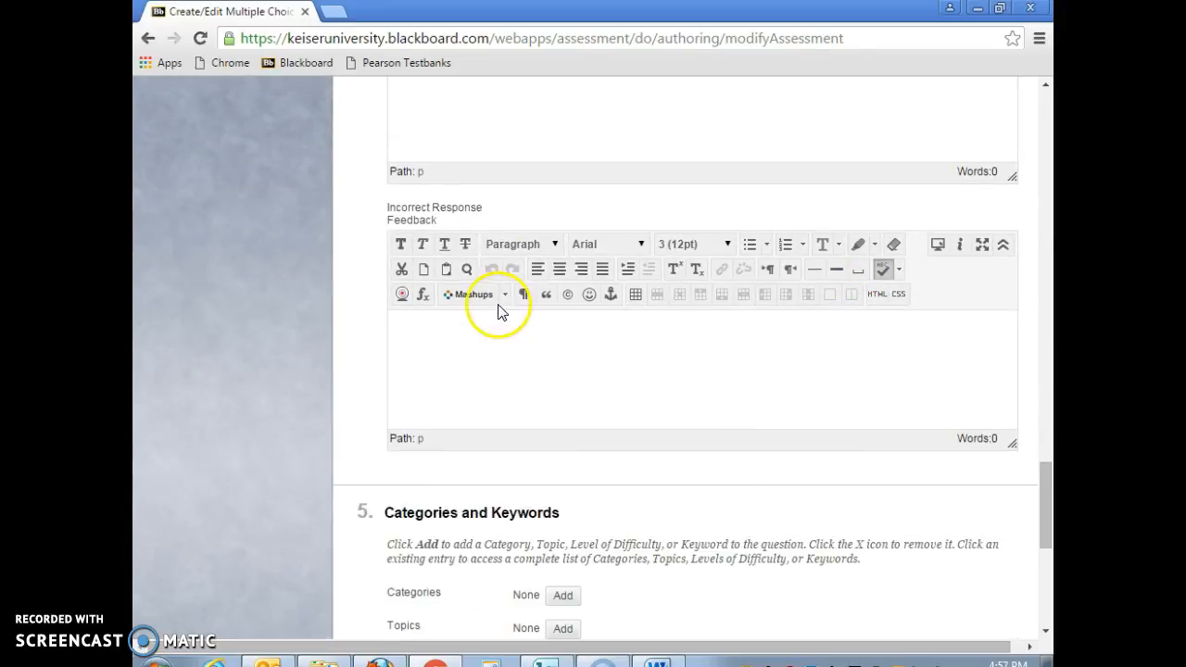
scroll(524, 185, up, 1)
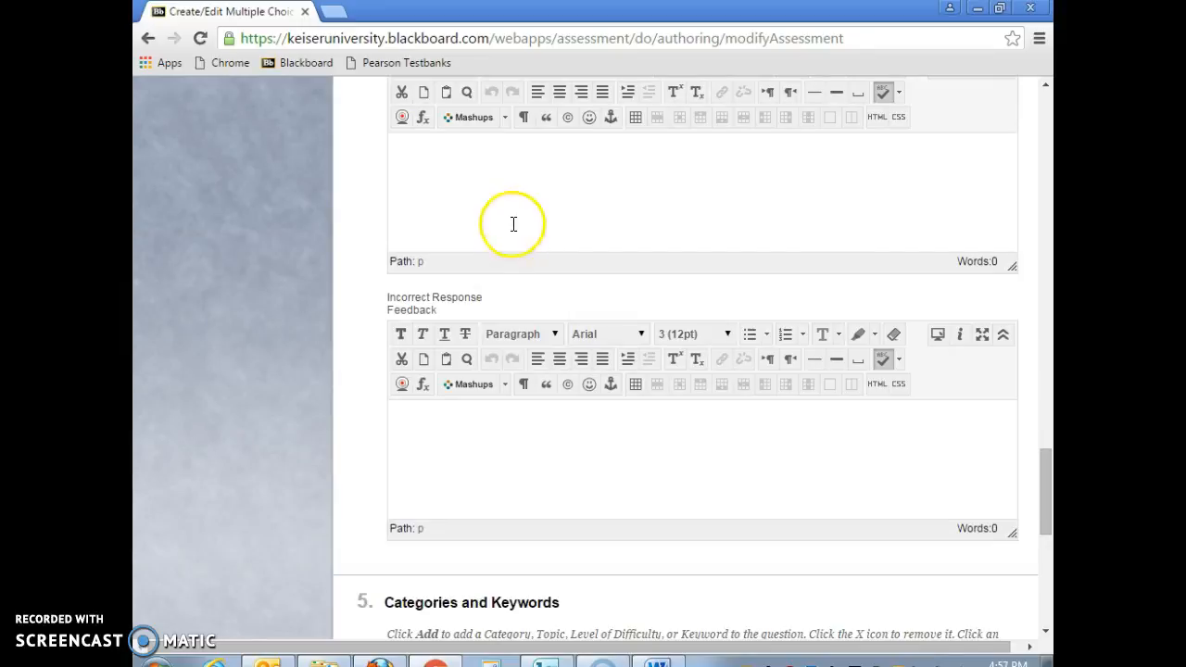
scroll(500, 357, down, 2)
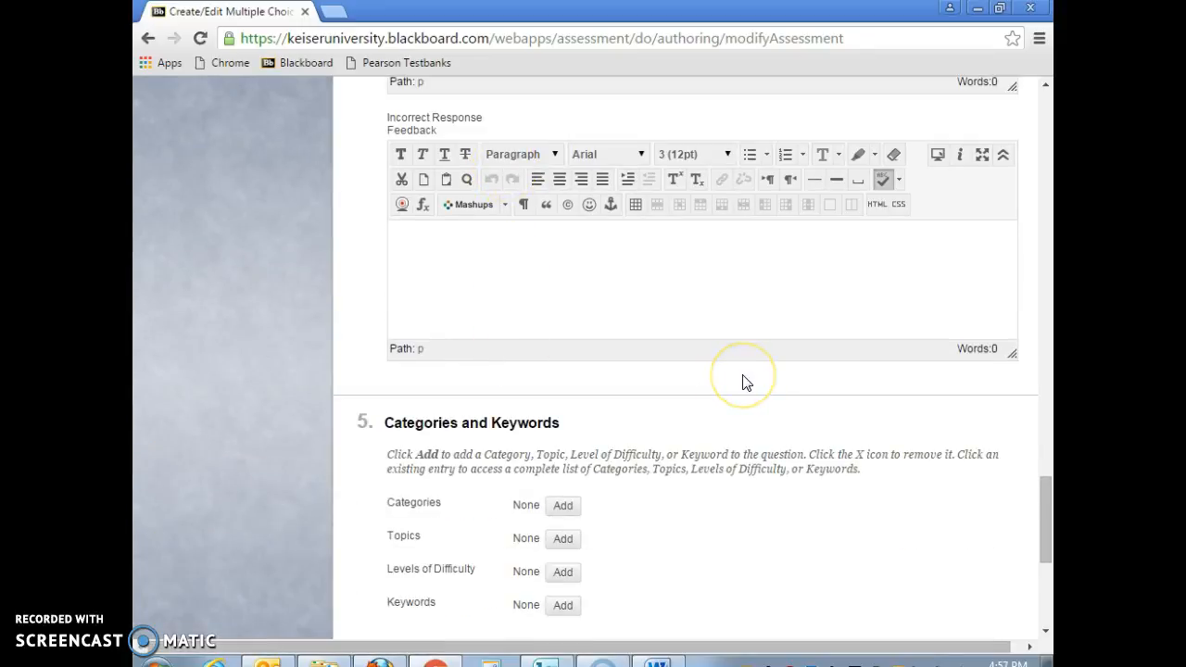
scroll(747, 382, down, 2)
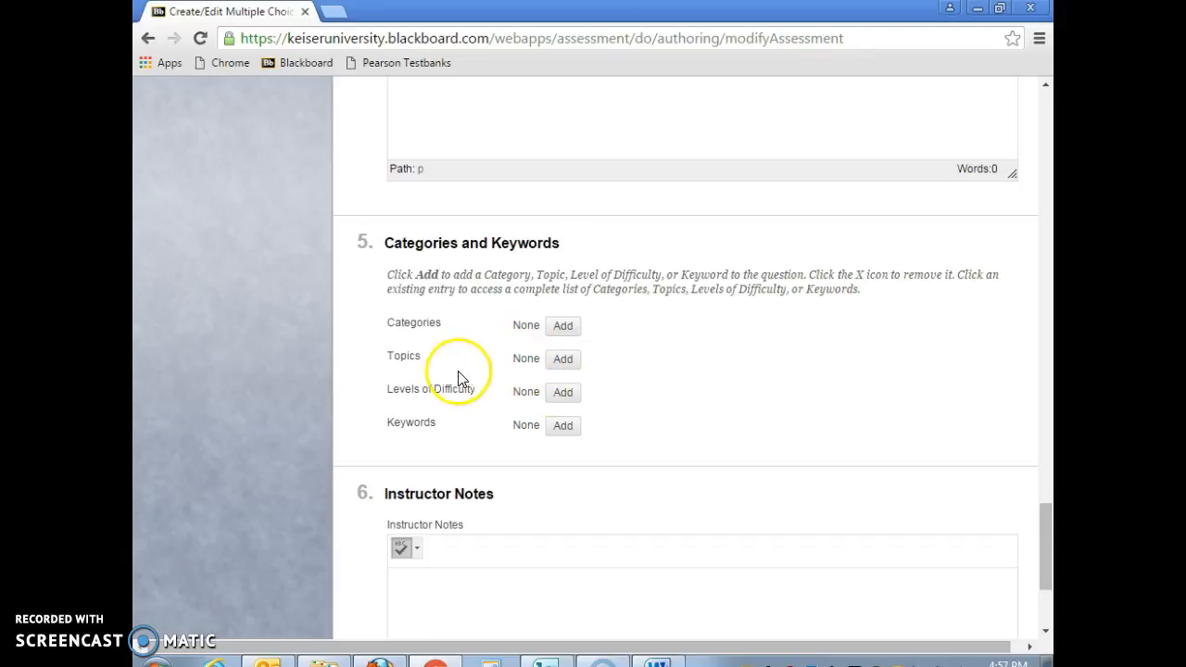
scroll(661, 421, down, 2)
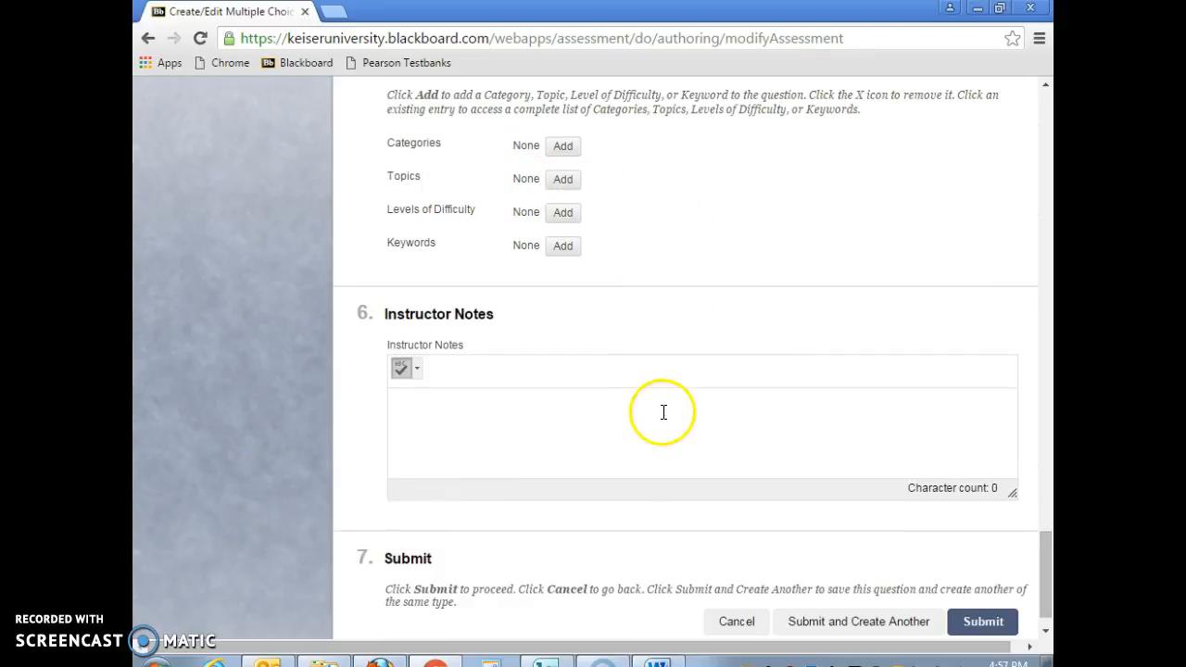
scroll(788, 472, down, 1)
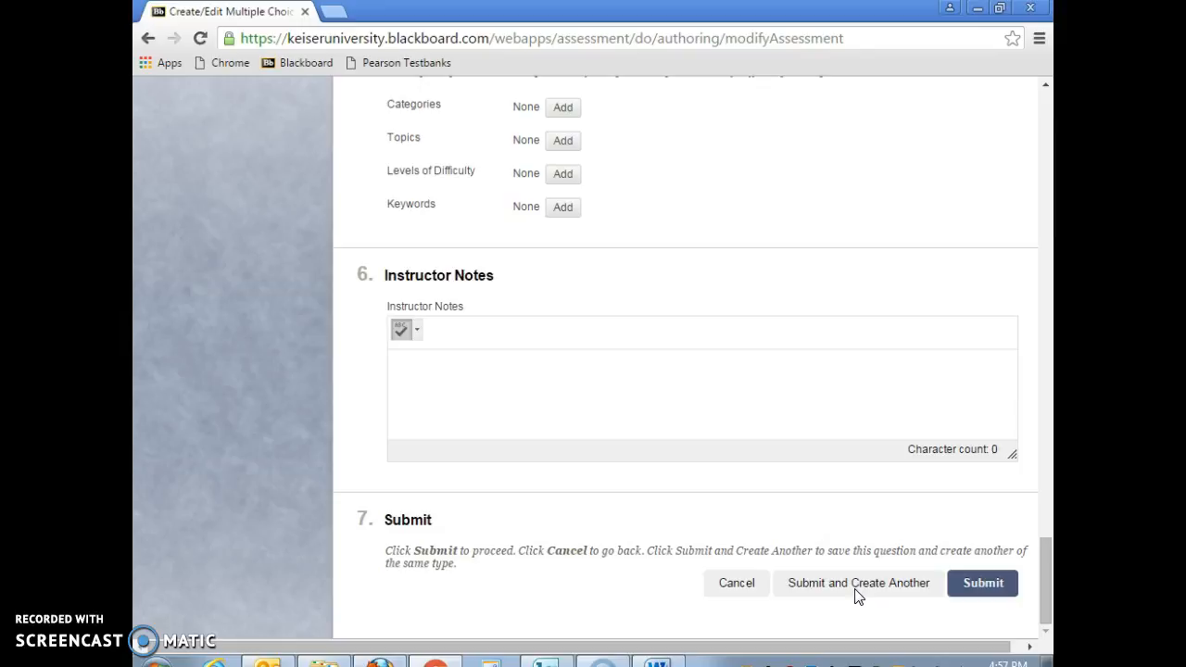
click(973, 587)
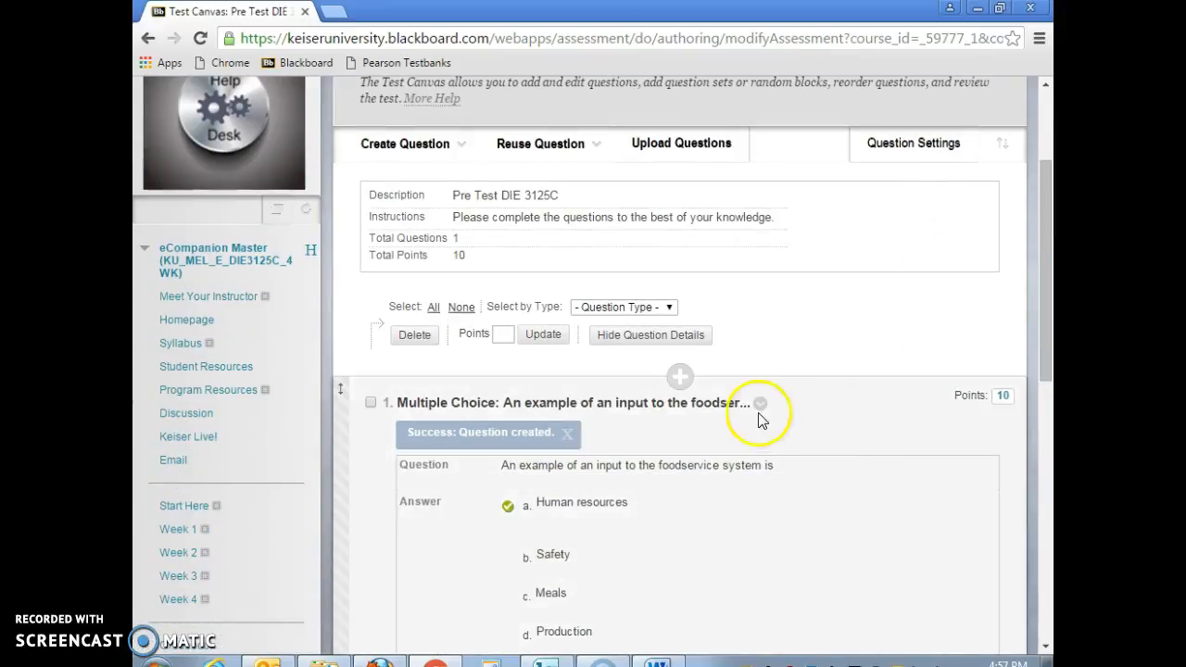
Step: Set the points of question 1 to 1 and review the question on the test canvas
click(1002, 396)
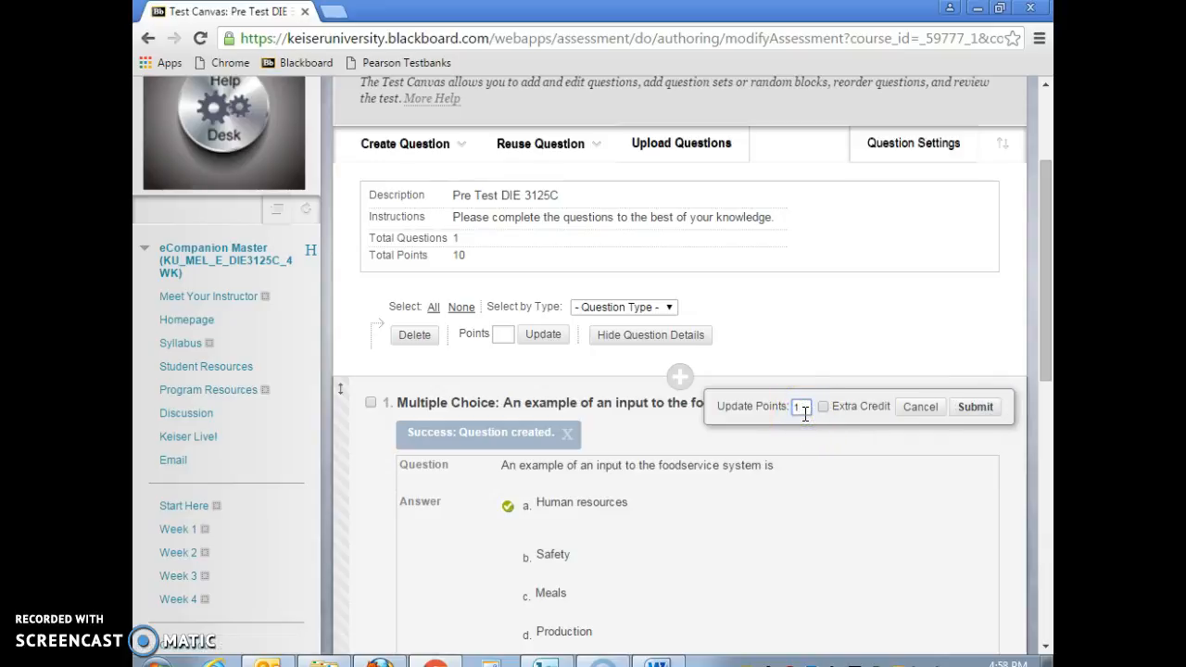
click(987, 408)
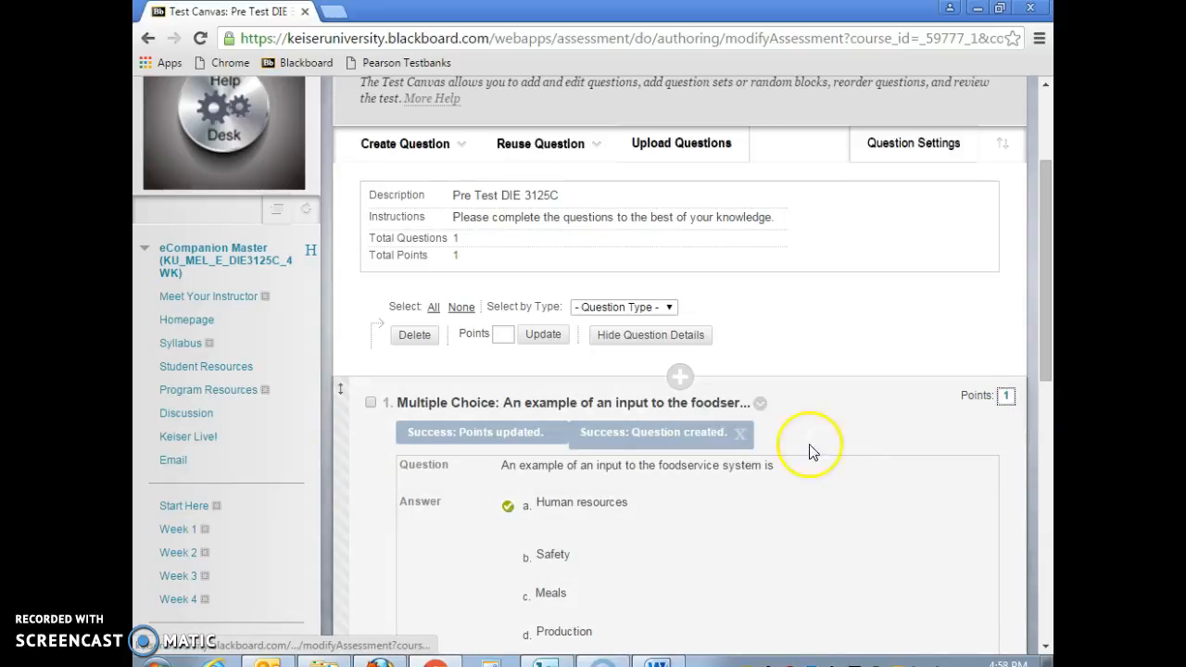
scroll(823, 503, down, 1)
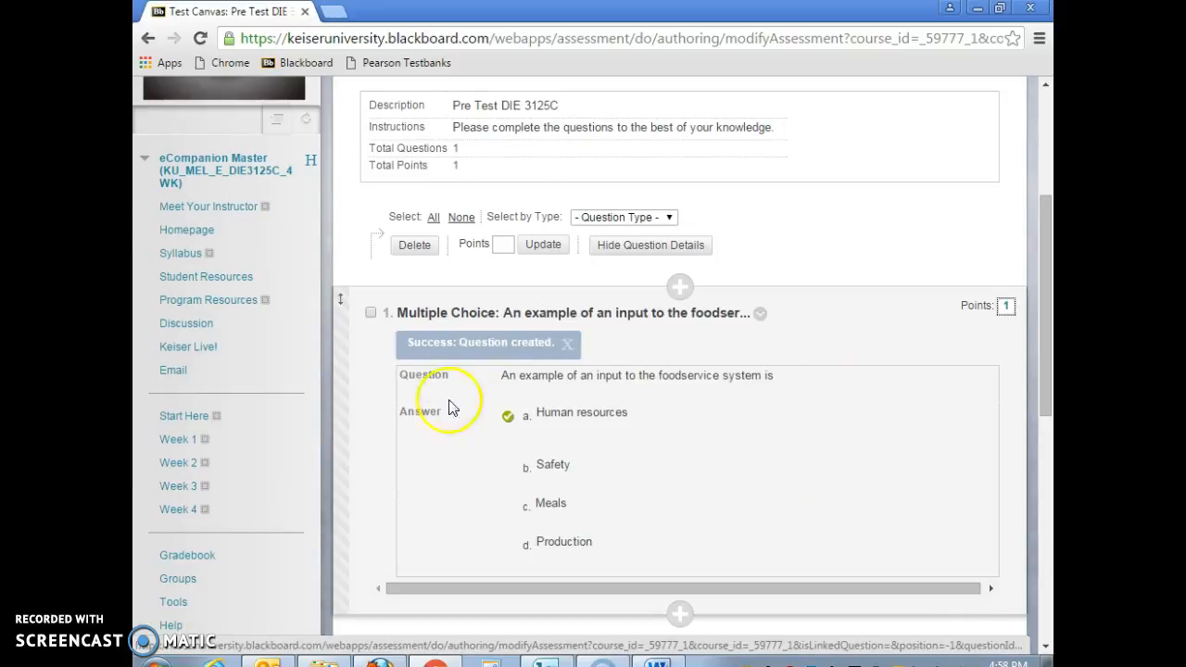
scroll(769, 435, down, 2)
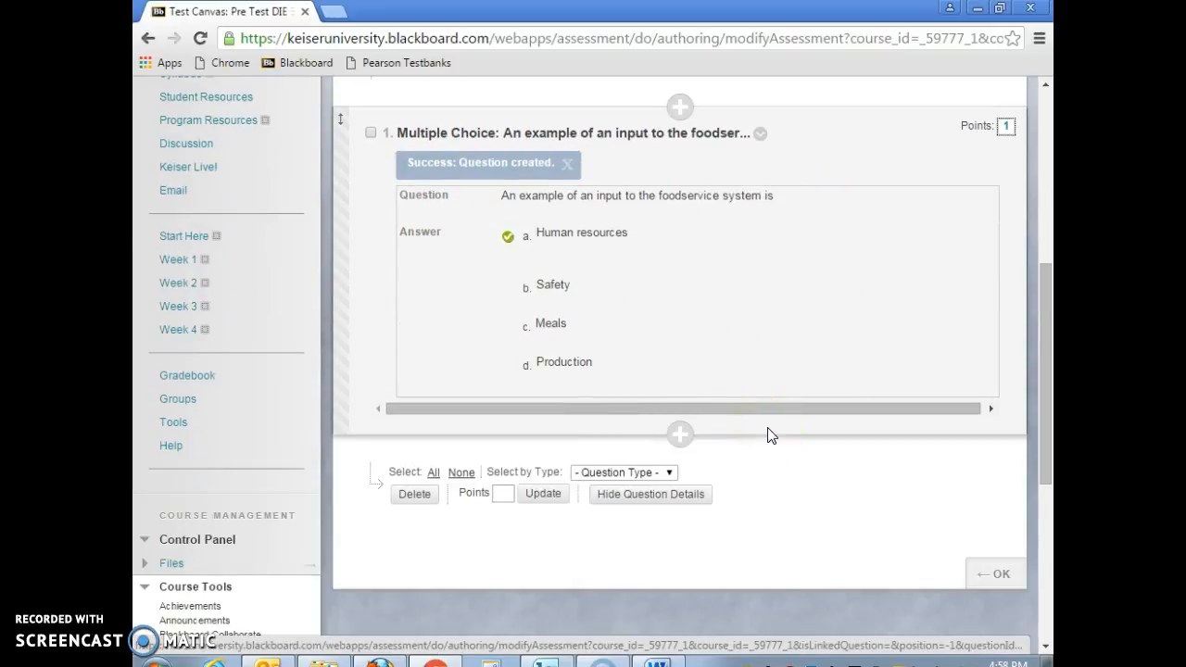
Step: Create a new True/False question in the test
scroll(772, 435, up, 5)
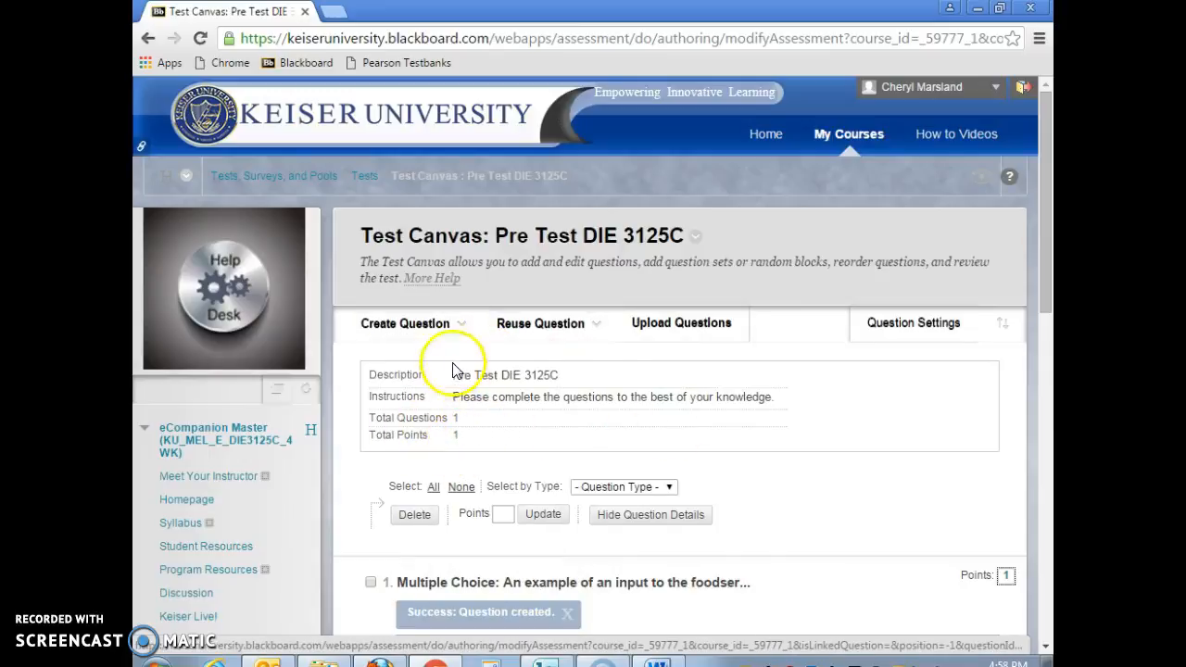
mouse_move(458, 332)
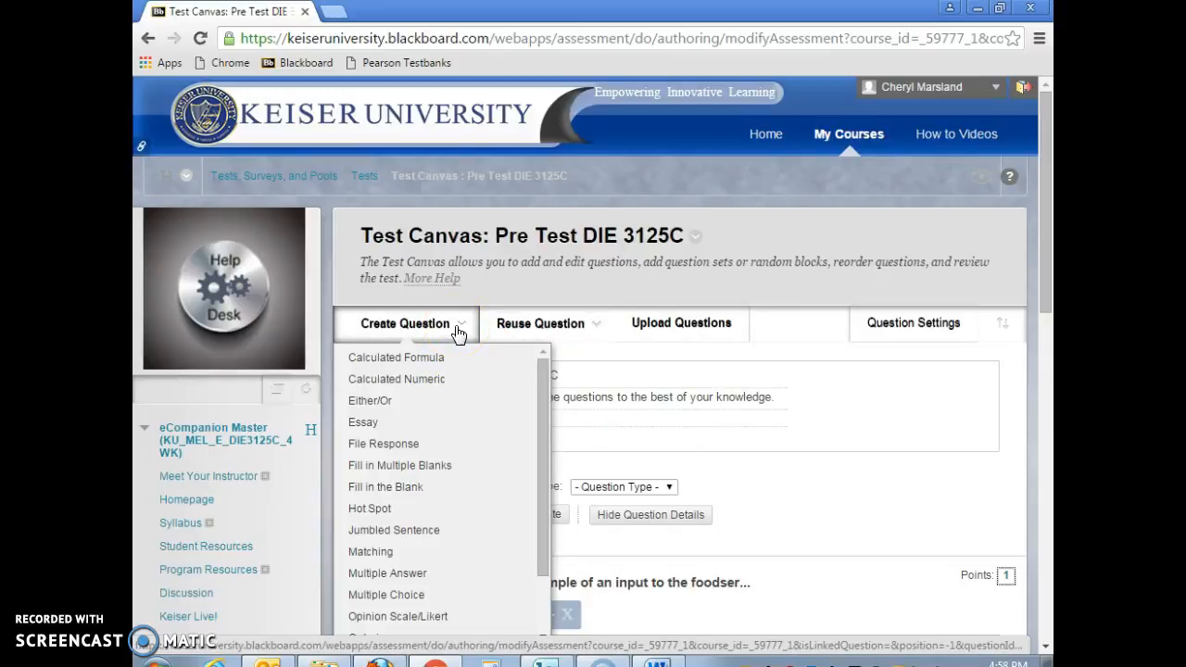
drag(545, 370, 546, 588)
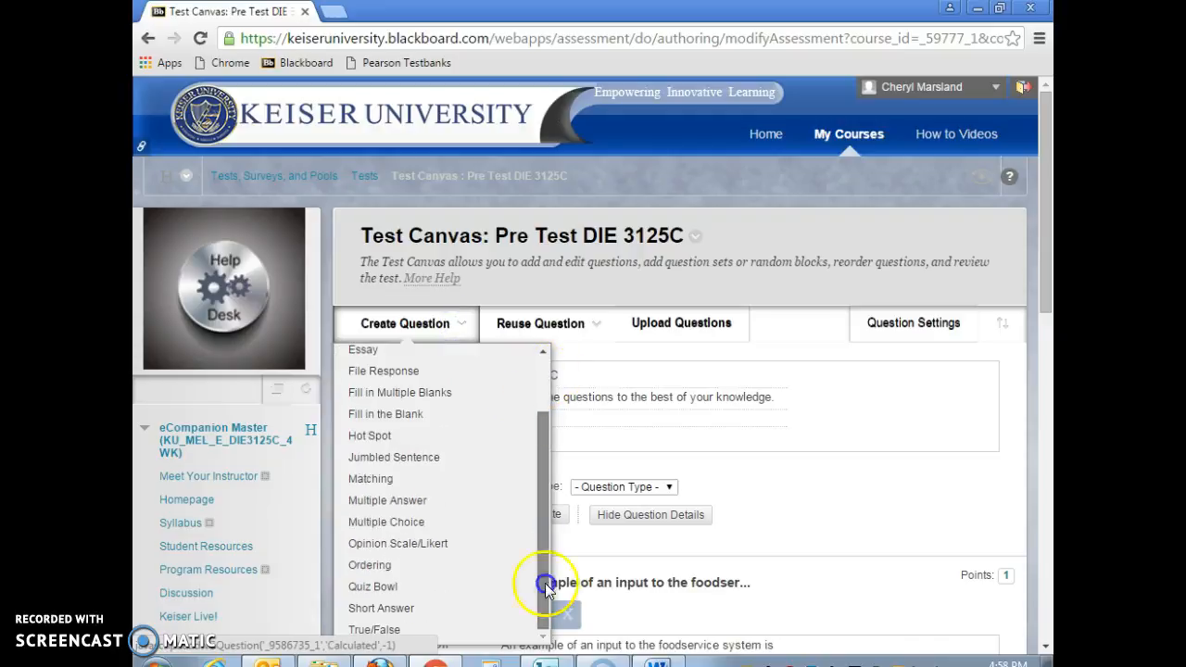
click(436, 630)
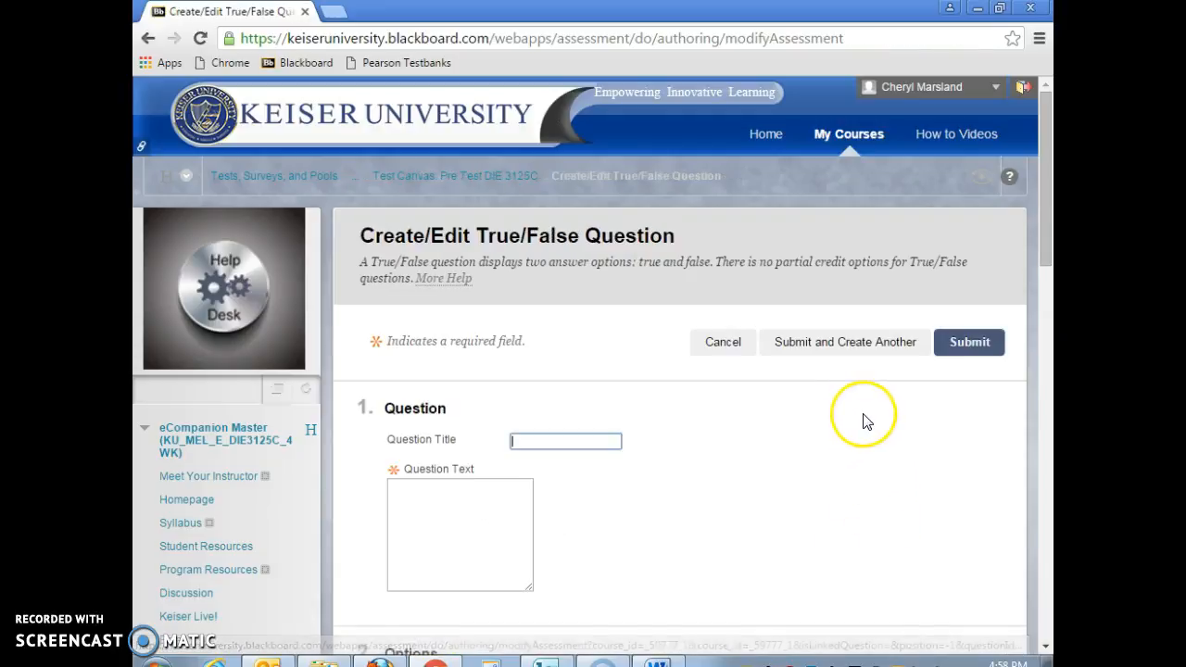
scroll(863, 422, down, 2)
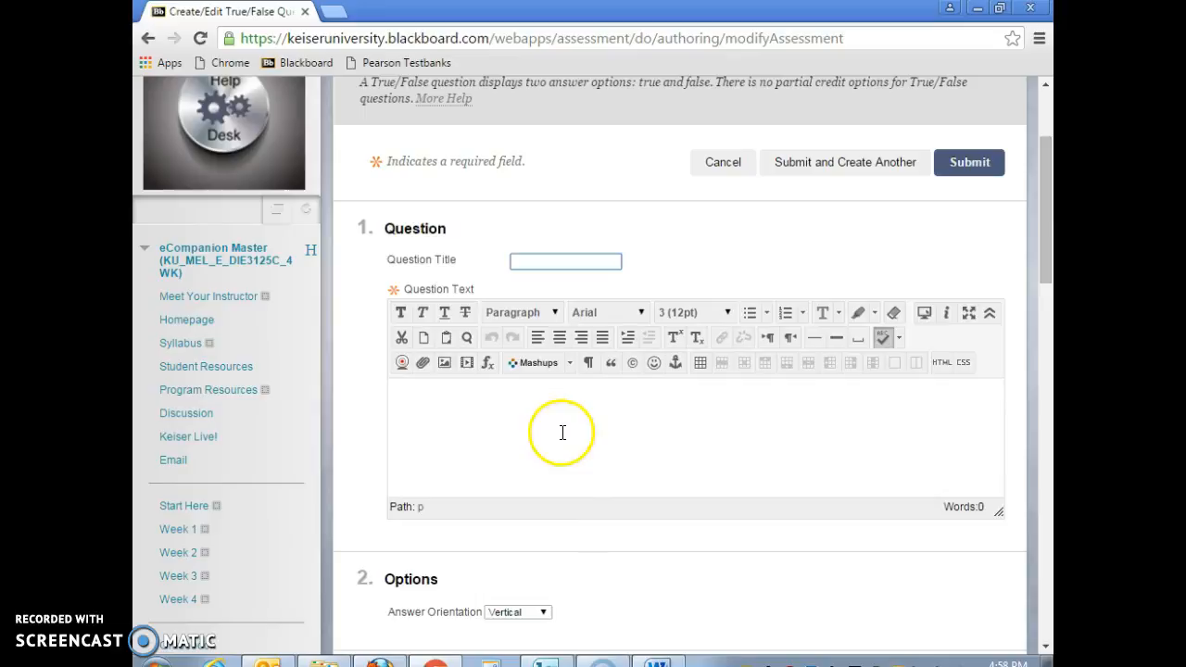
Step: Copy "Quality assurance is a procedure that ensures maintenance of standards." from question 2 in Word into the Blackboard question text and remove its indent
click(560, 431)
click(657, 659)
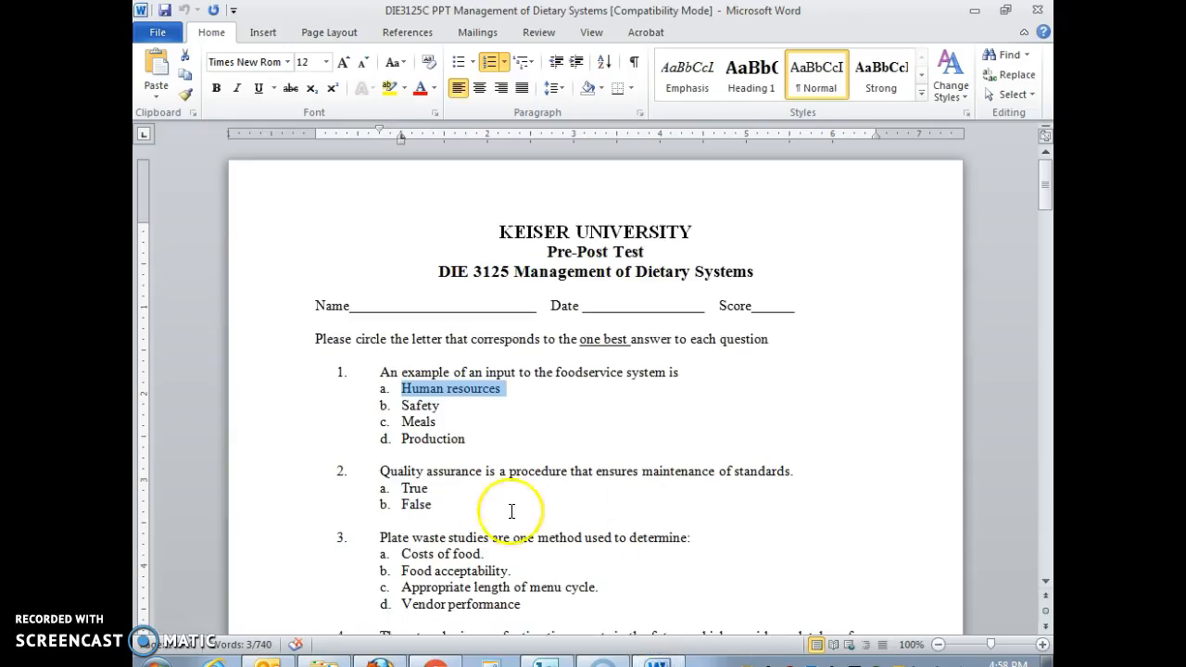
drag(794, 471, 382, 471)
key(ctrl+c)
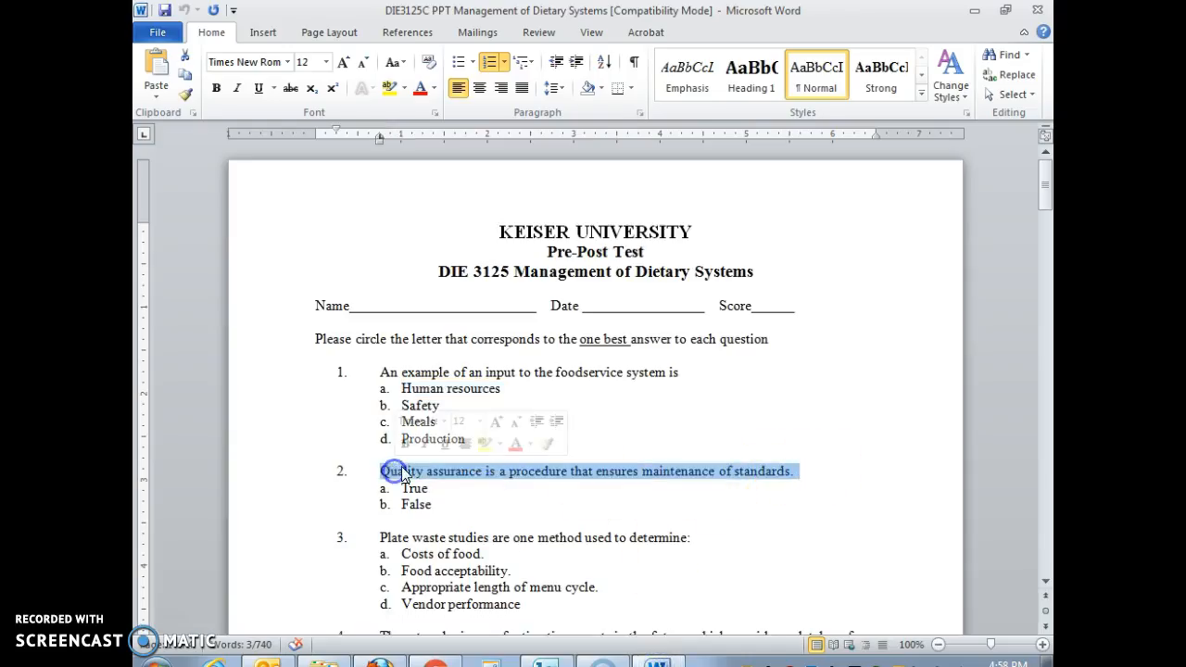
right_click(400, 473)
click(474, 76)
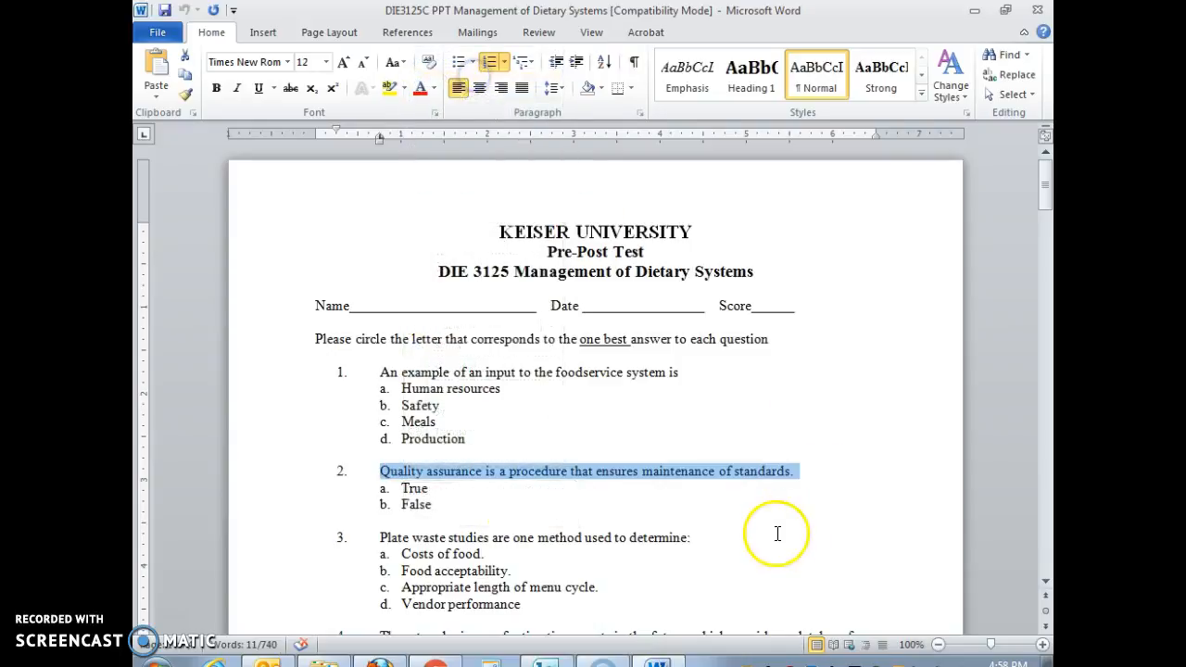
scroll(777, 533, down, 3)
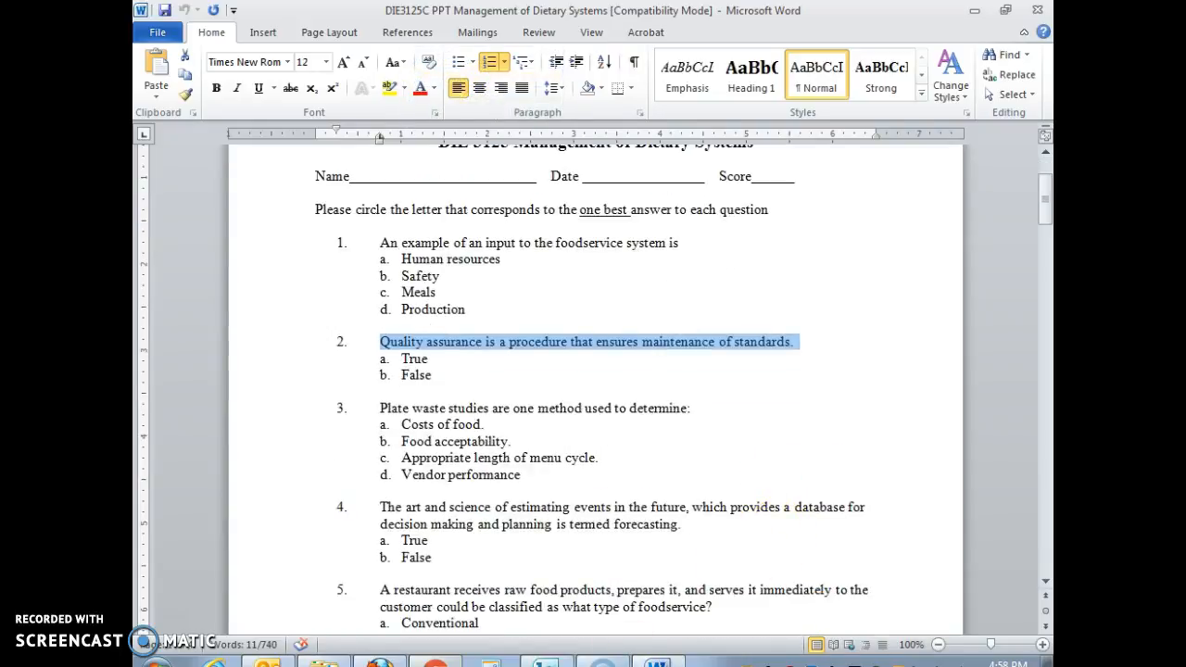
key(alt+Tab)
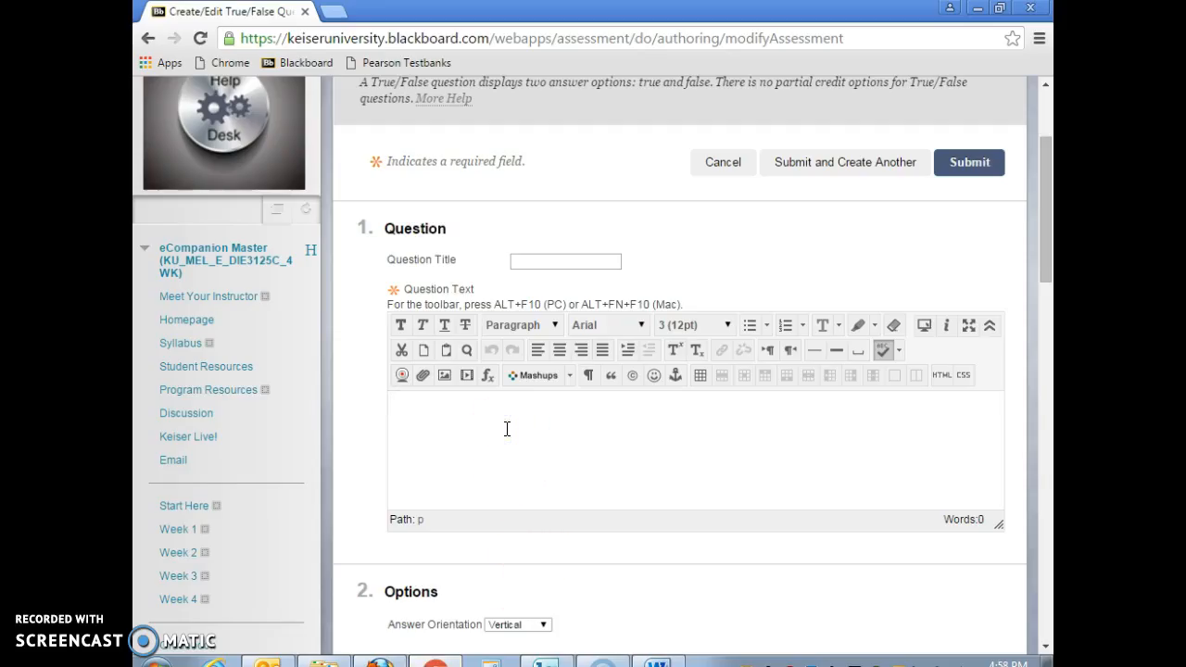
key(ctrl+v)
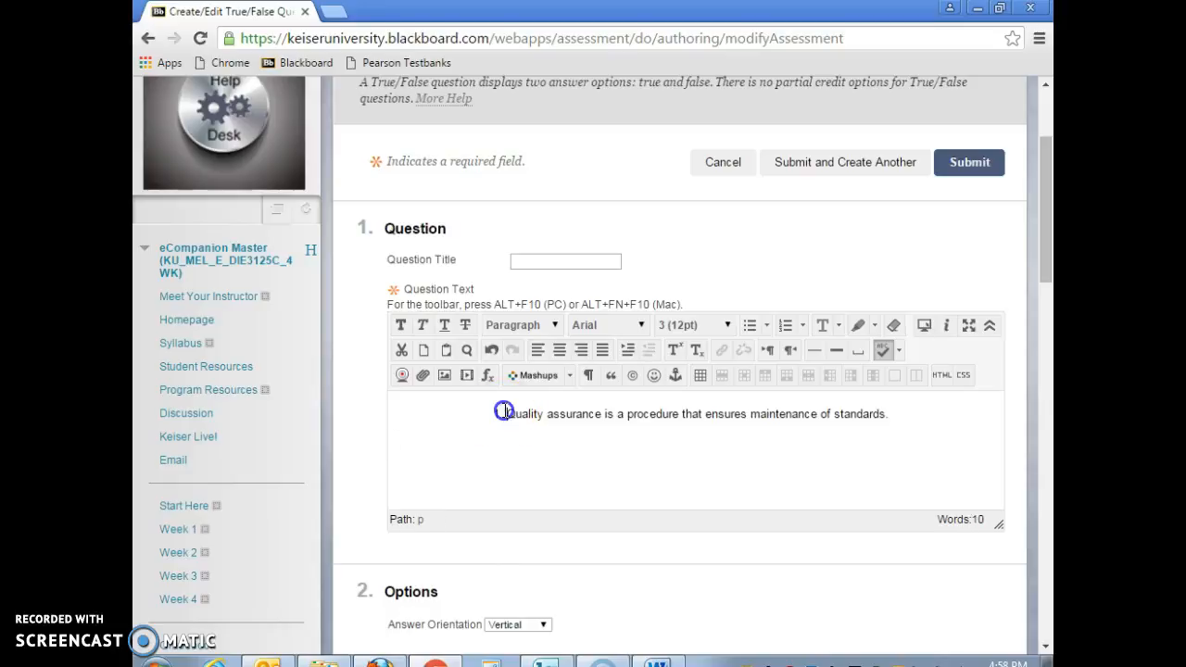
key(BackSpace)
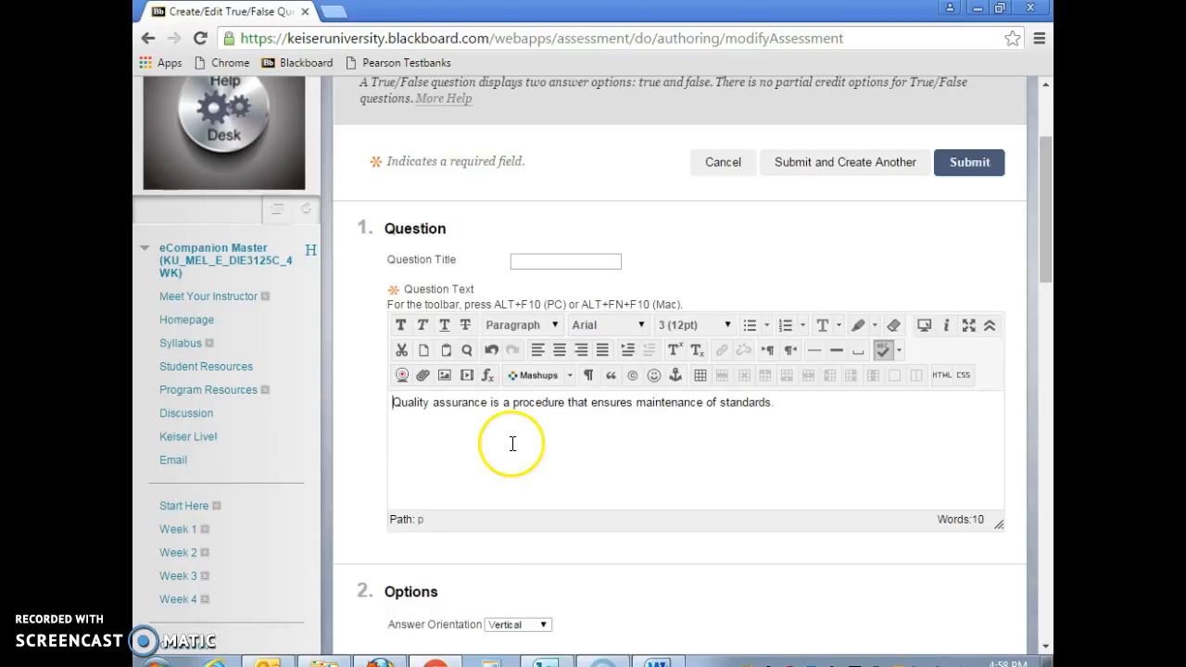
Step: Mark True as the correct answer and submit the True/False question
scroll(512, 444, down, 3)
click(520, 453)
scroll(734, 466, down, 3)
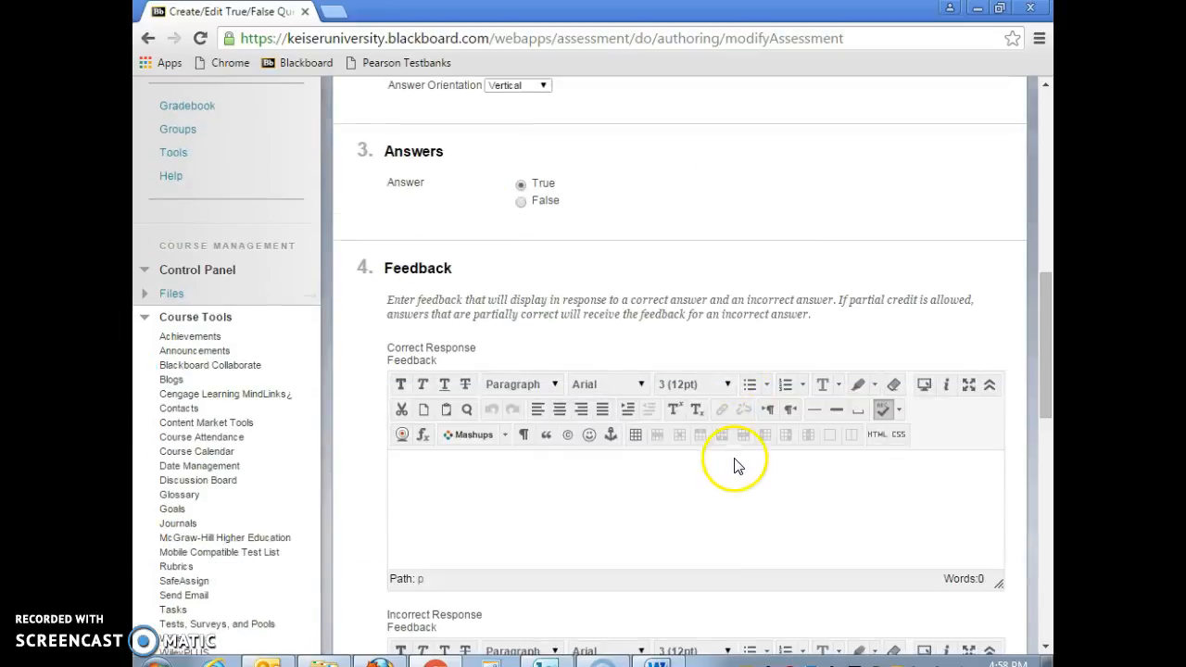
scroll(734, 466, down, 10)
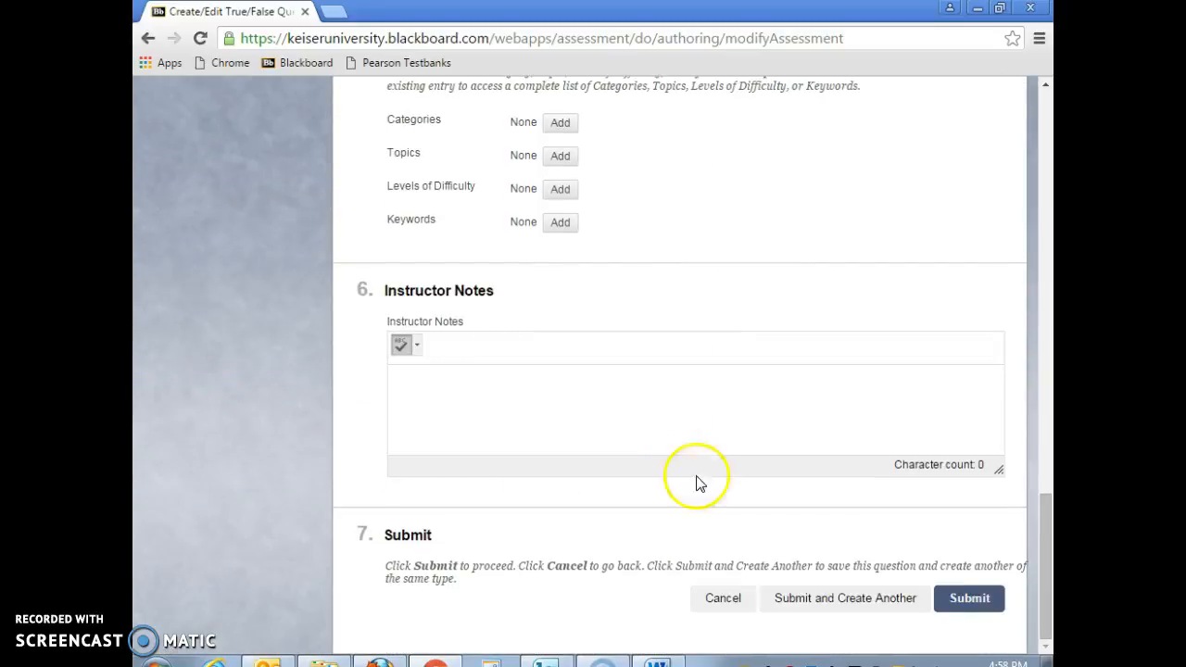
click(973, 600)
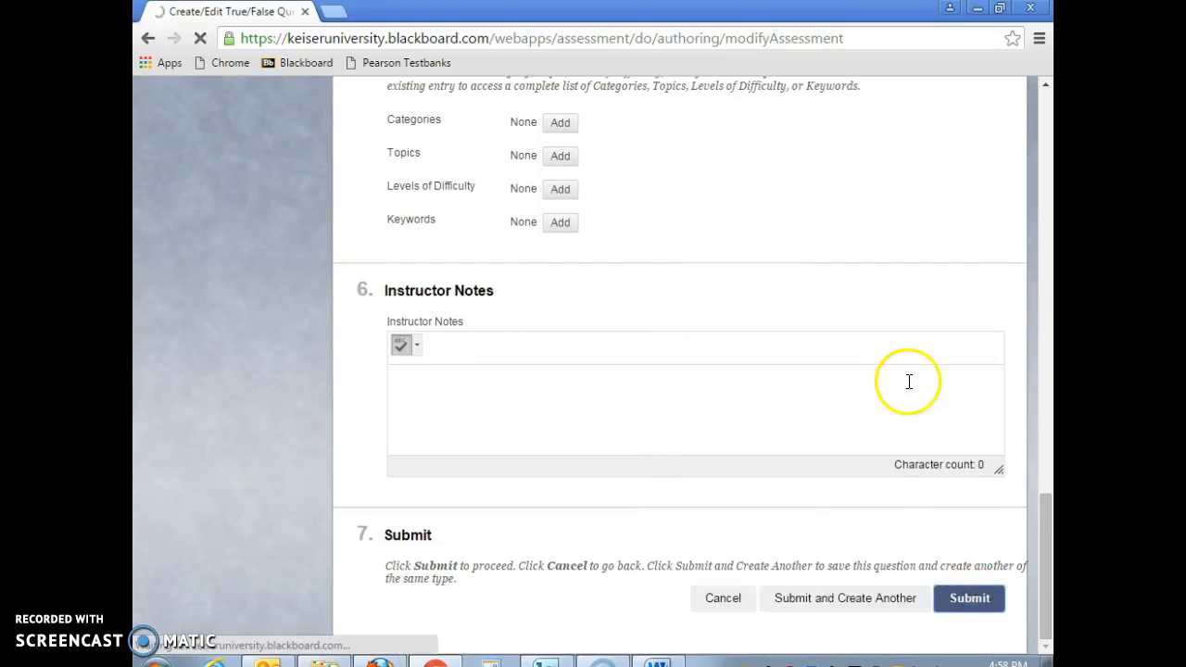
Step: Set the points of the True/False question 2 to 1
scroll(661, 368, down, 6)
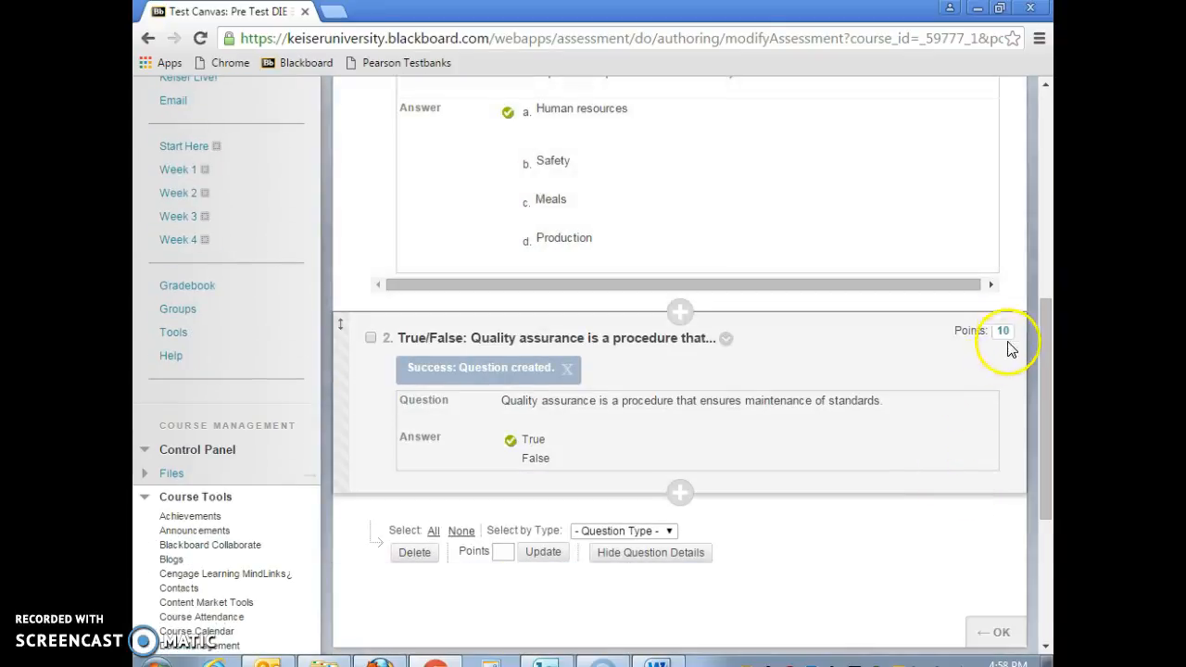
click(1005, 331)
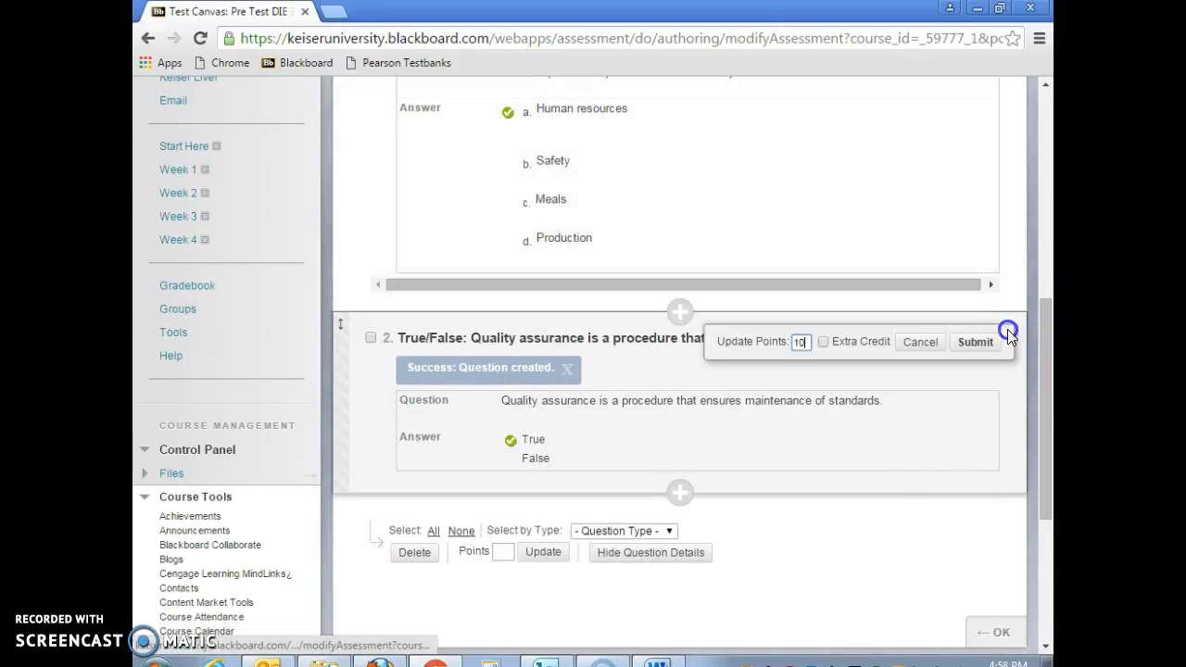
click(978, 342)
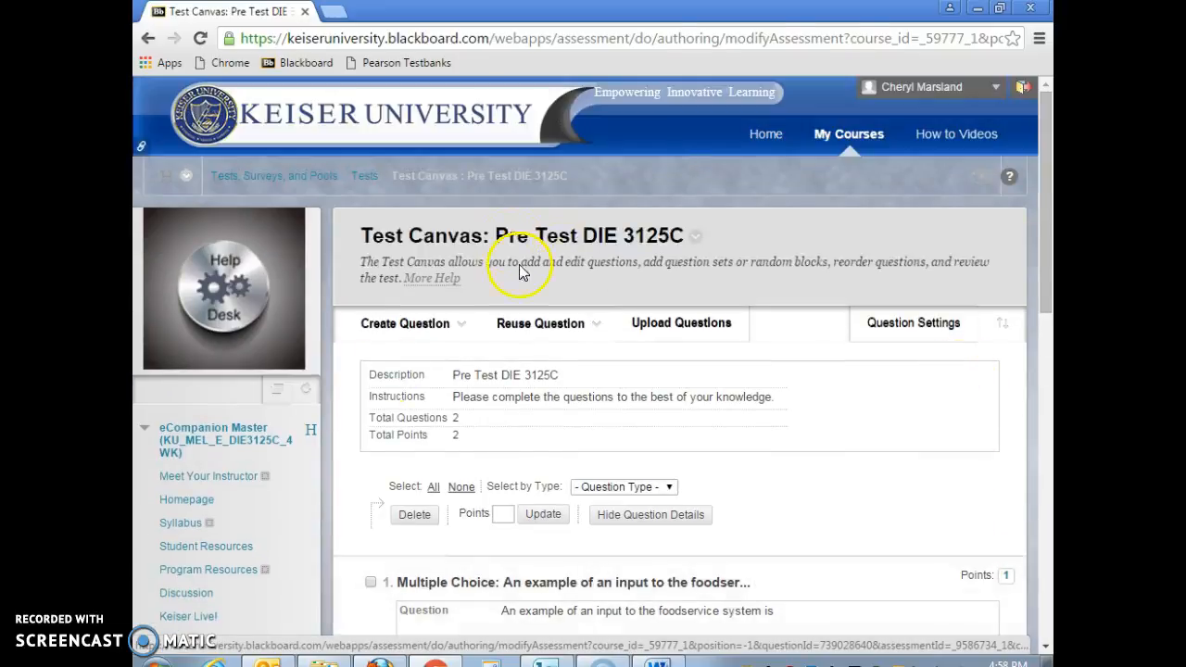
Step: Create another multiple choice question in the test
click(405, 323)
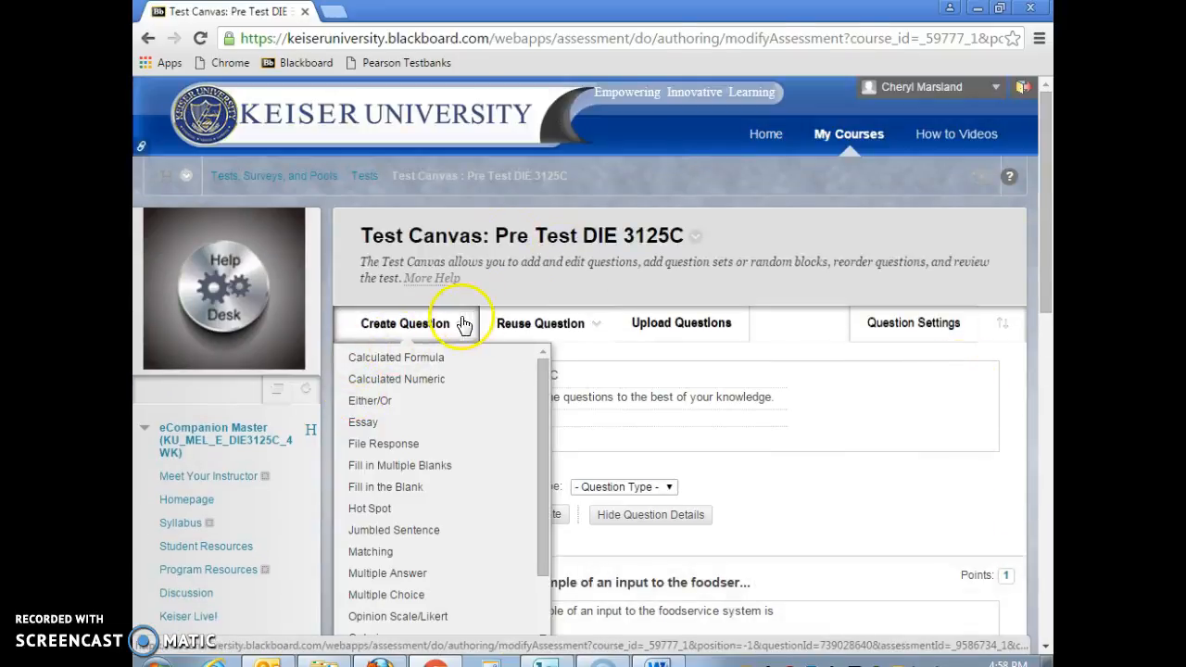
click(433, 594)
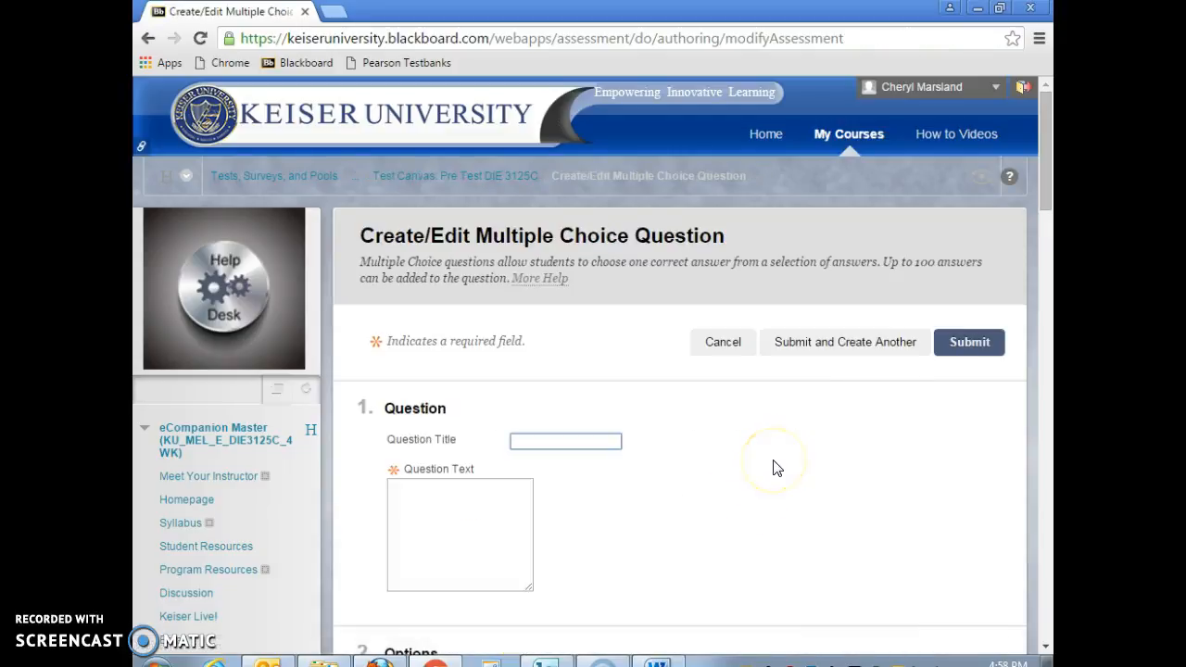
scroll(777, 466, down, 3)
Step: Copy "Plate waste studies are one method used to determine:" from question 3 in Word into the Blackboard question text and remove its list numbering
click(656, 323)
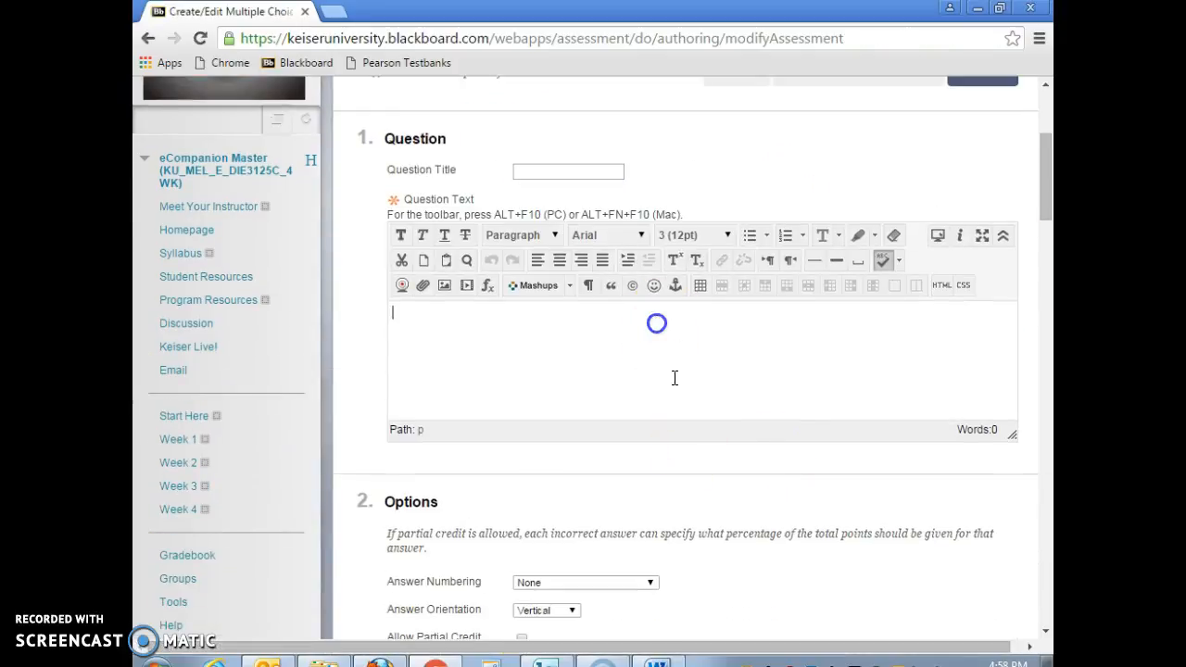
key(alt+Tab)
drag(704, 407, 364, 405)
right_click(376, 405)
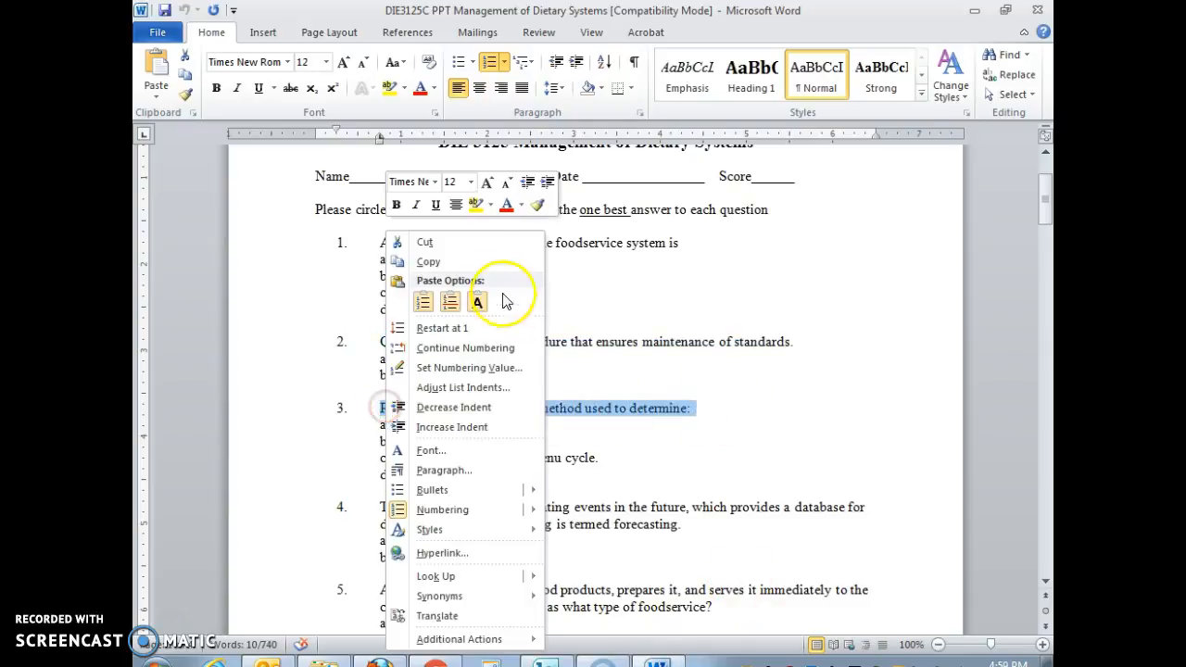
click(416, 263)
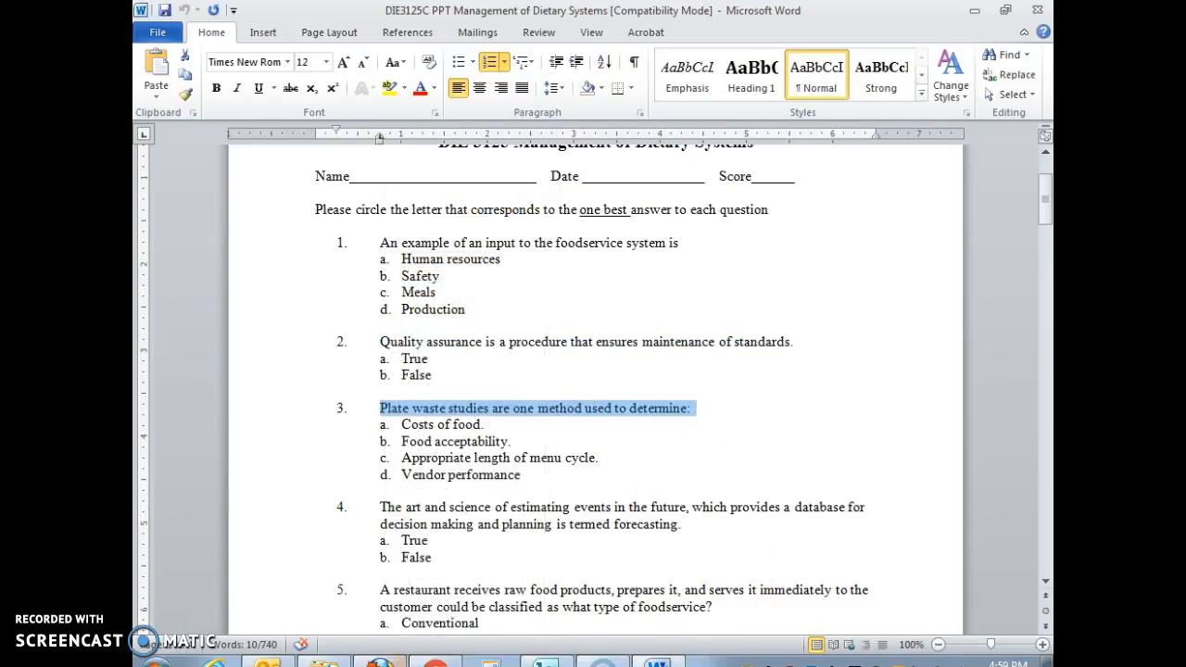
key(alt+Tab)
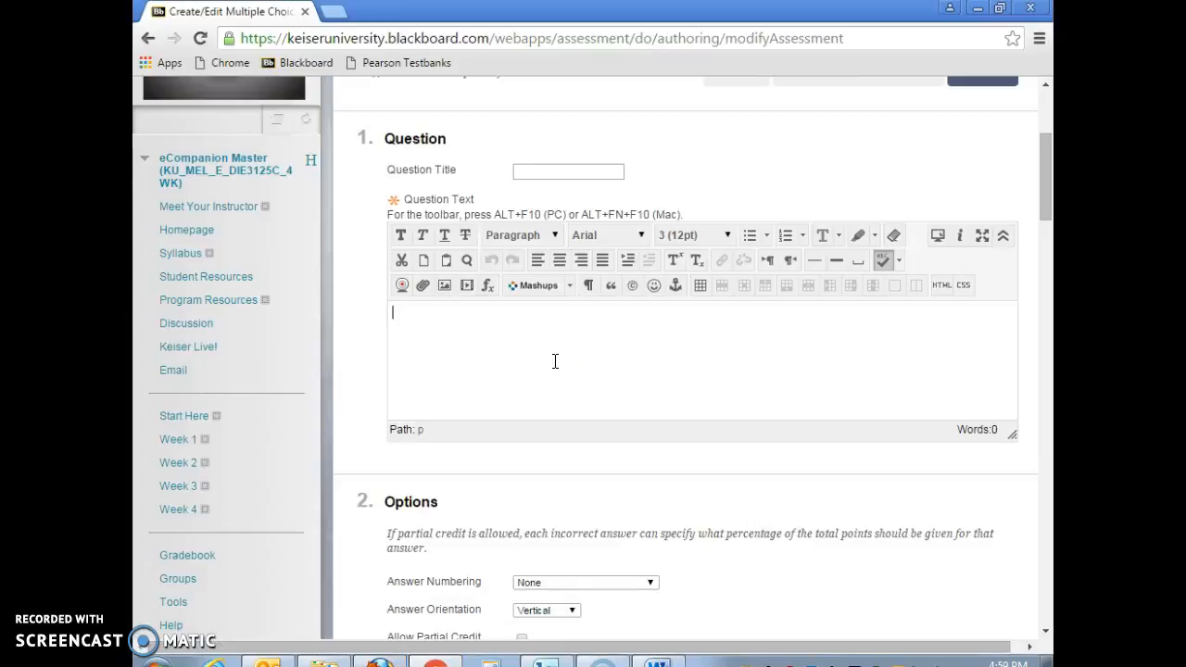
key(ctrl+v)
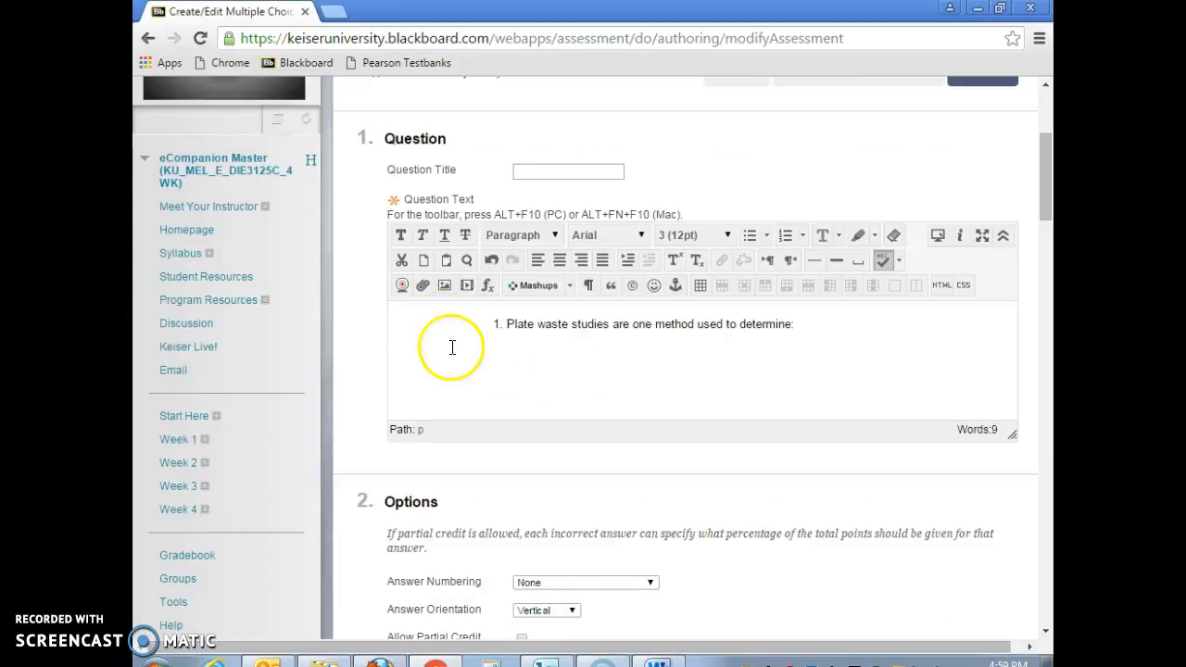
click(508, 315)
key(BackSpace)
key(BackSpace)
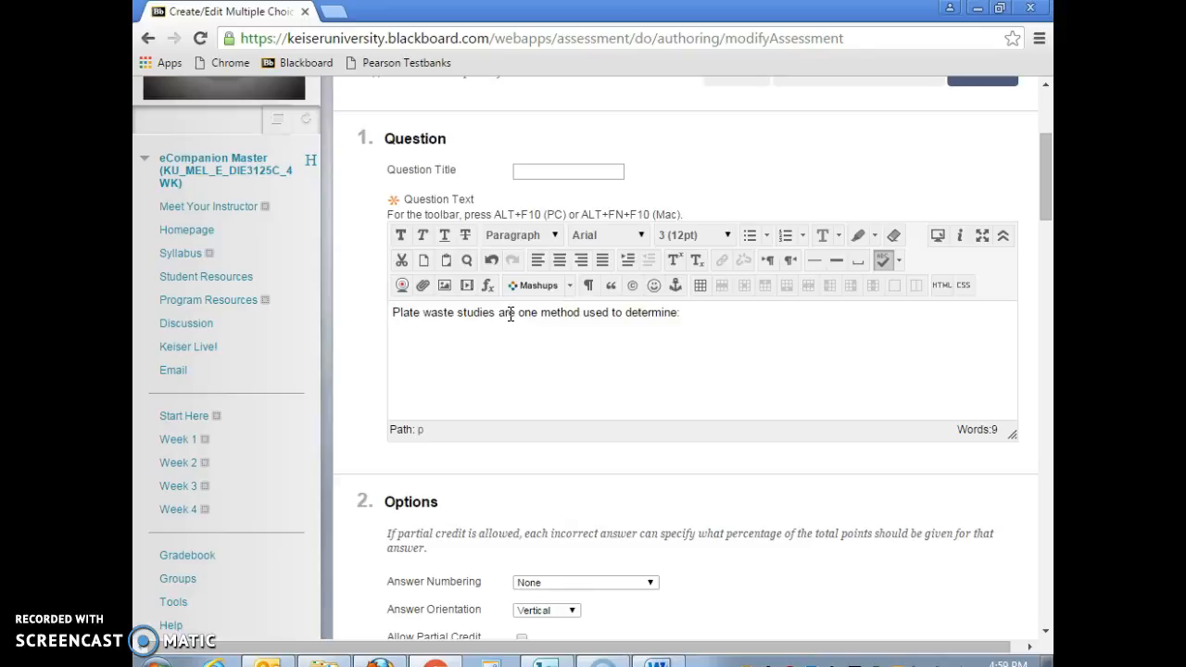
Step: Set the answer numbering of the multiple choice question to Lowercase Letters (a, b, c)
scroll(510, 315, down, 3)
click(649, 312)
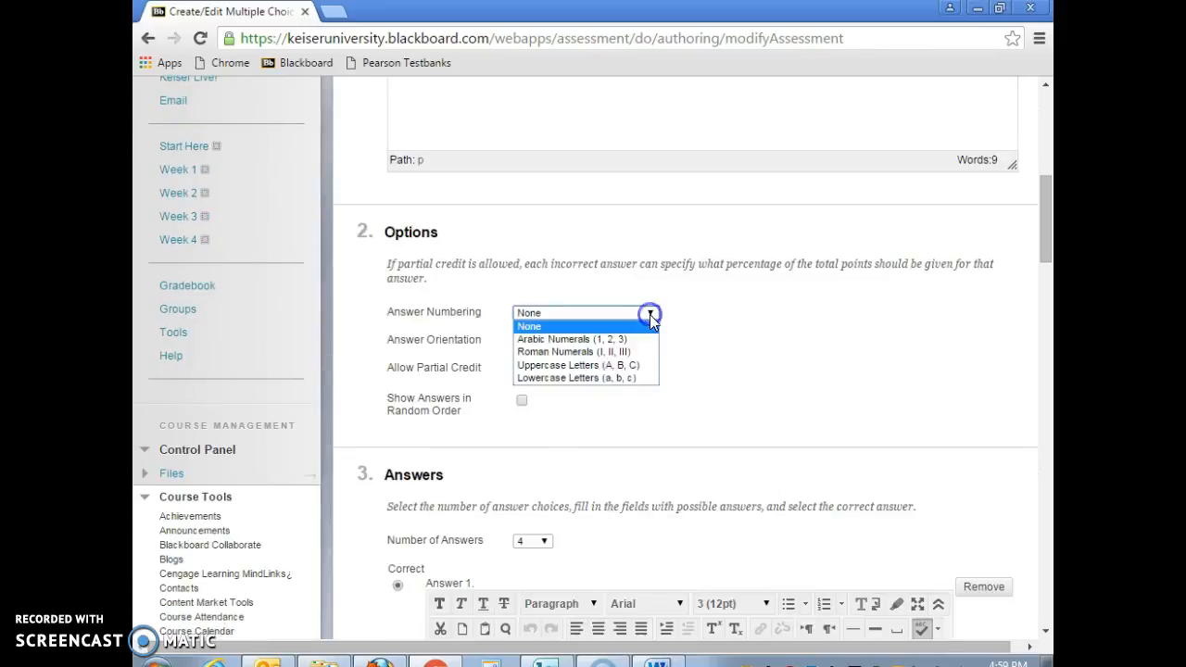
click(636, 380)
Step: Copy "Costs of food." from question 3 in Word into Answer 1 in Blackboard and remove its list formatting
scroll(635, 378, down, 4)
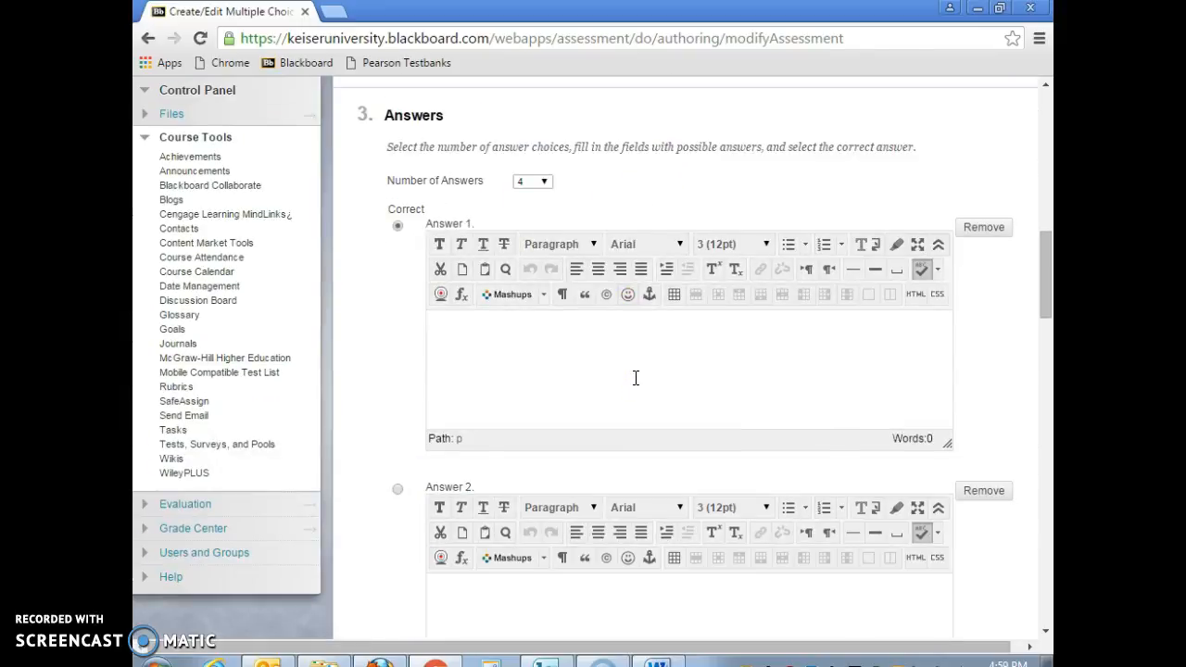
click(636, 378)
click(657, 661)
drag(492, 423, 408, 424)
right_click(423, 425)
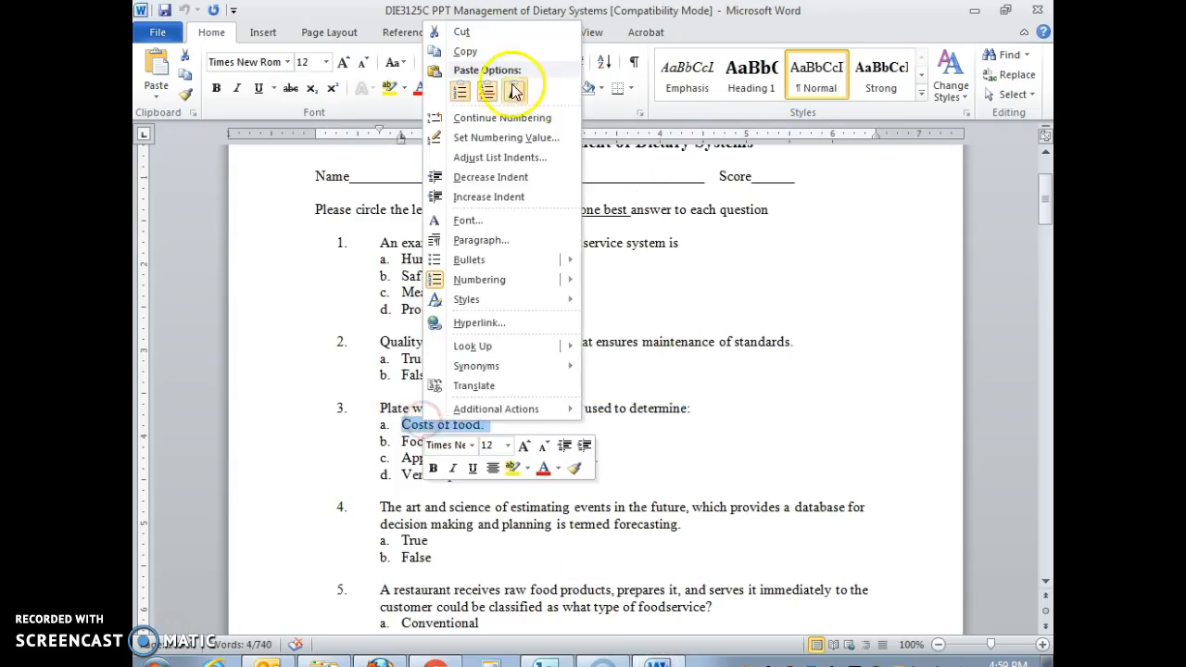
click(496, 51)
click(660, 660)
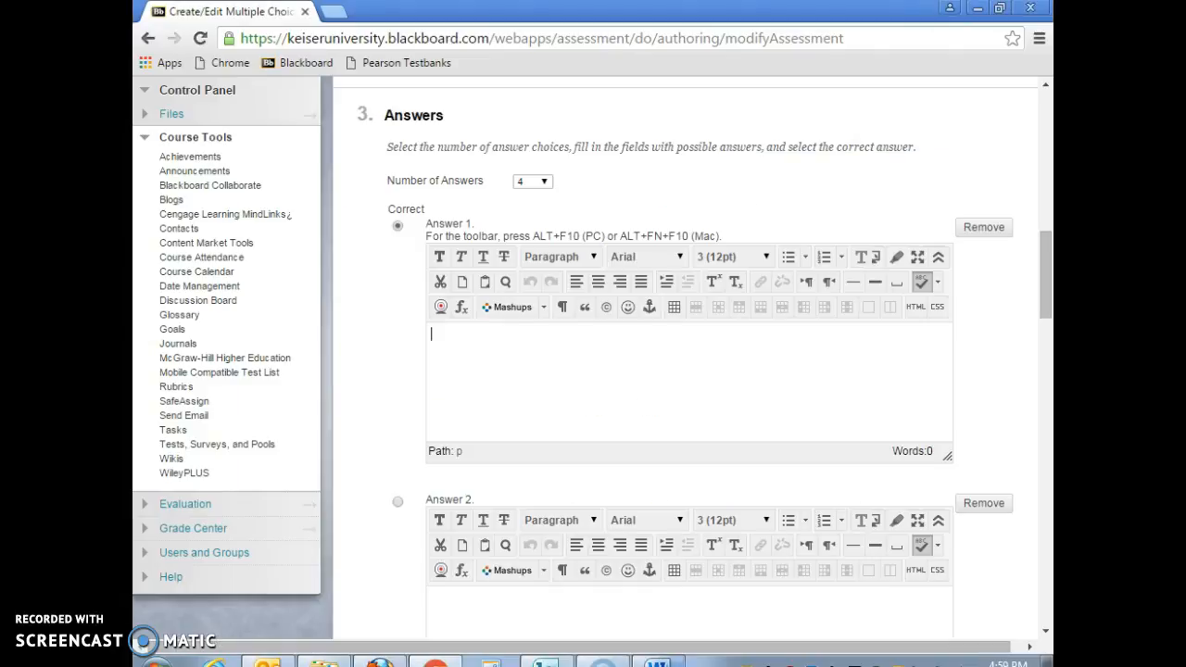
click(586, 375)
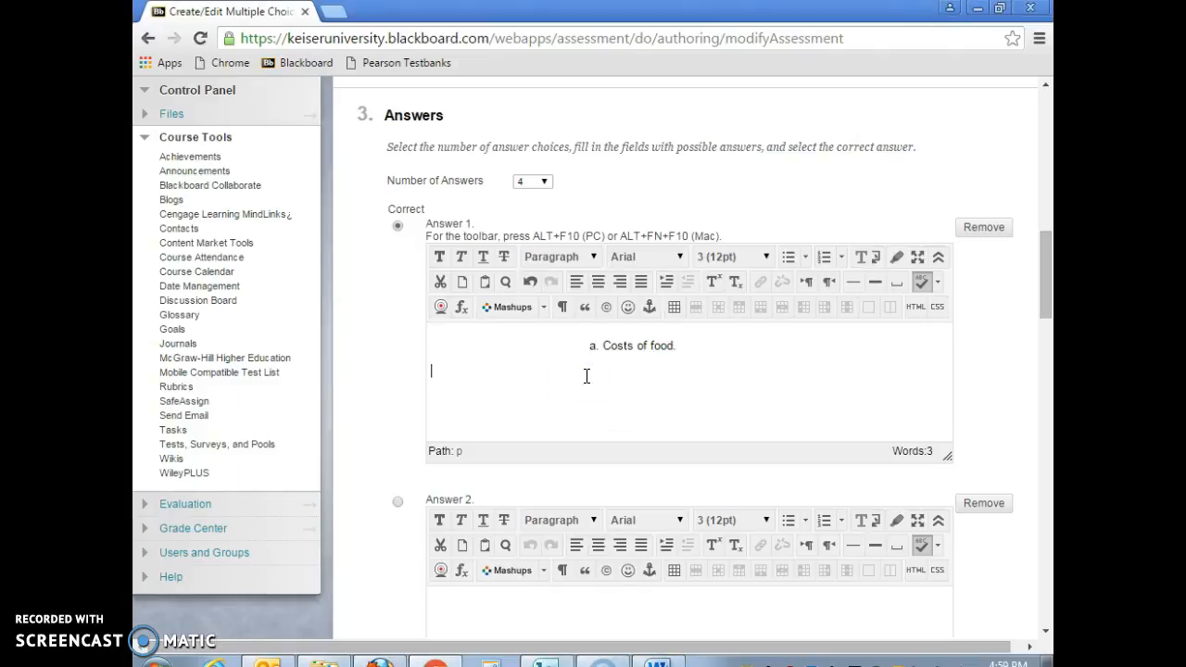
key(Up)
key(BackSpace)
key(BackSpace)
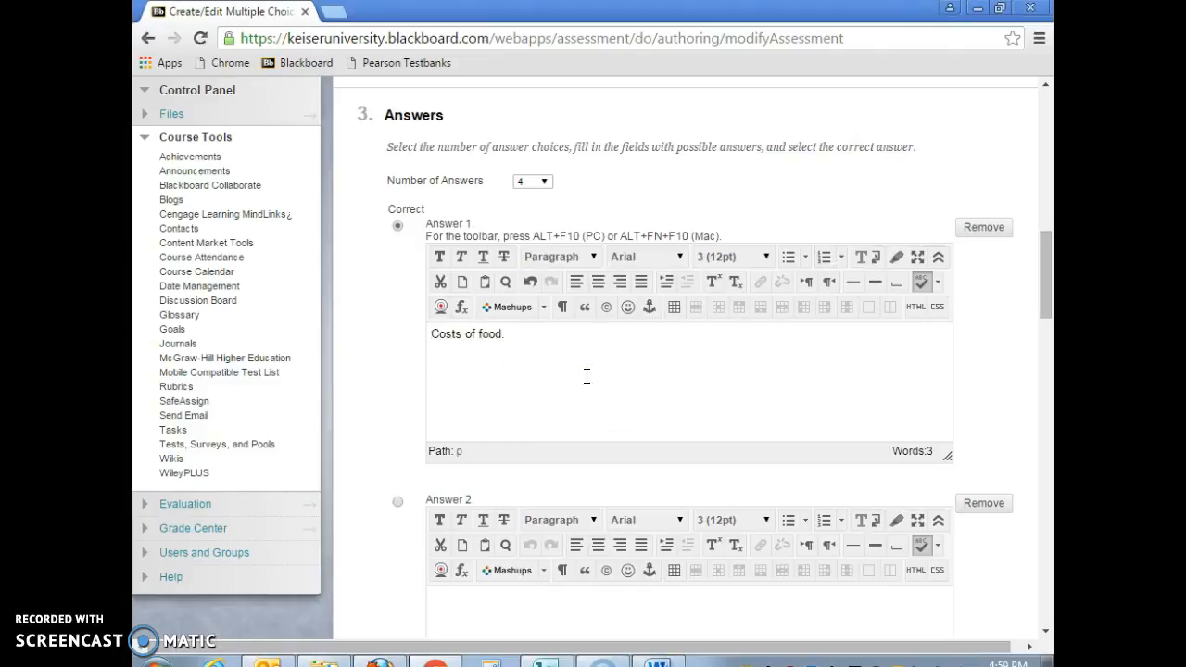
Step: Copy "Food acceptability." from question 3 in Word into Answer 2 in Blackboard and remove its list formatting
scroll(587, 375, down, 2)
click(578, 455)
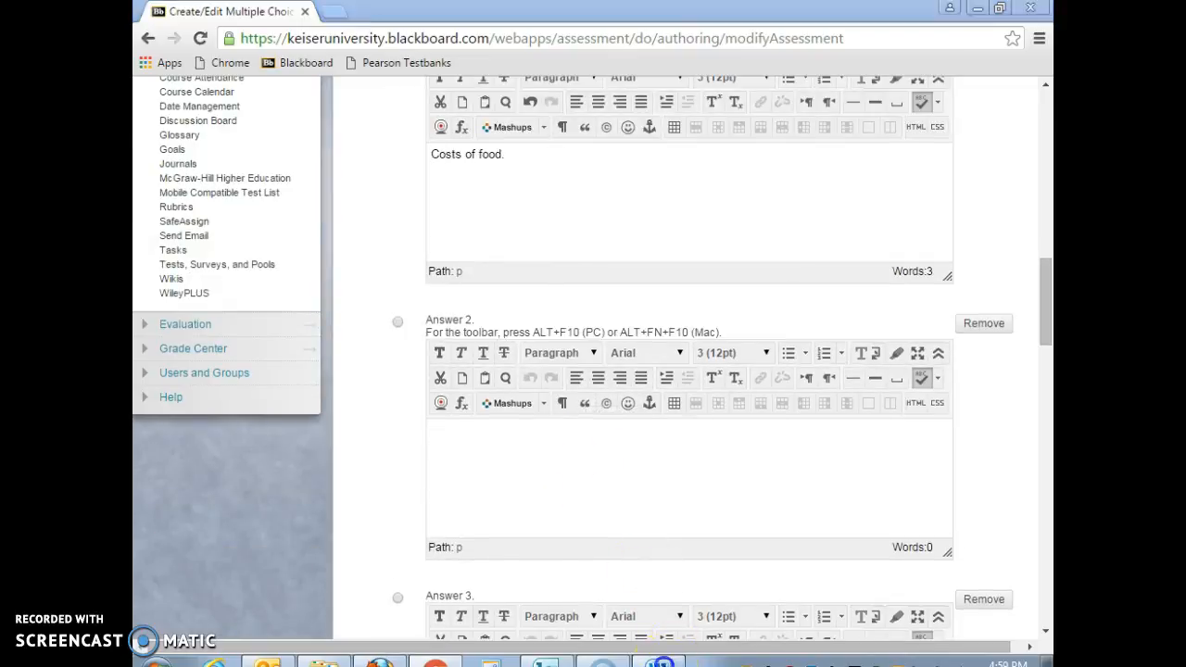
key(alt+Tab)
drag(512, 443, 480, 443)
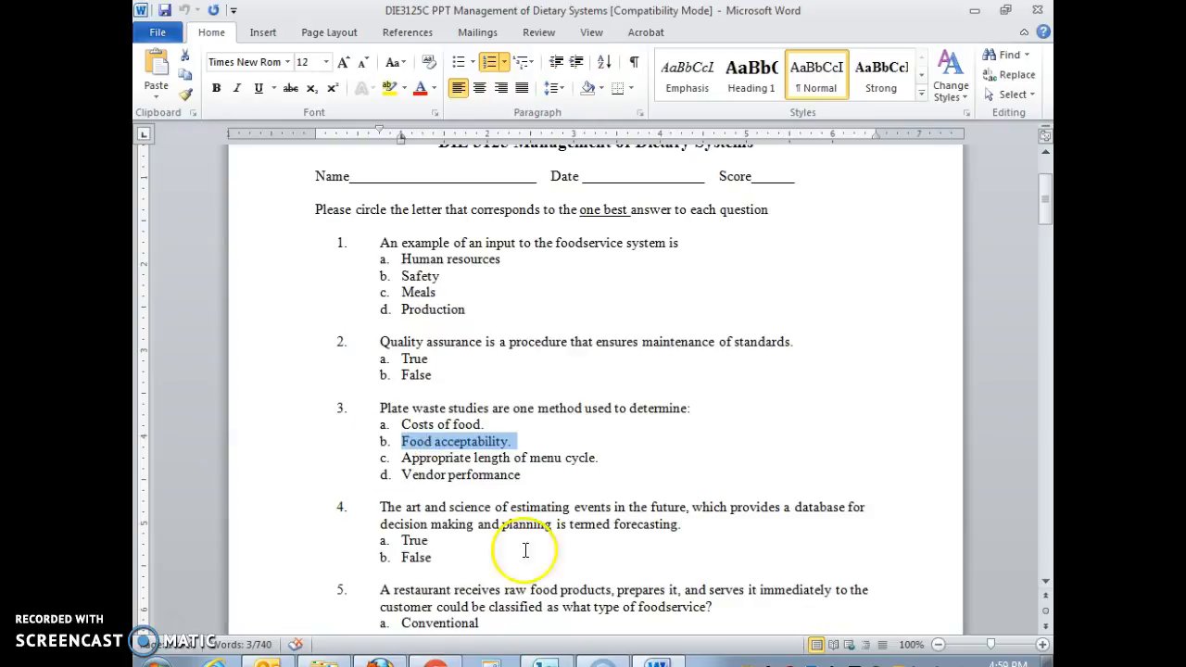
click(433, 658)
click(548, 481)
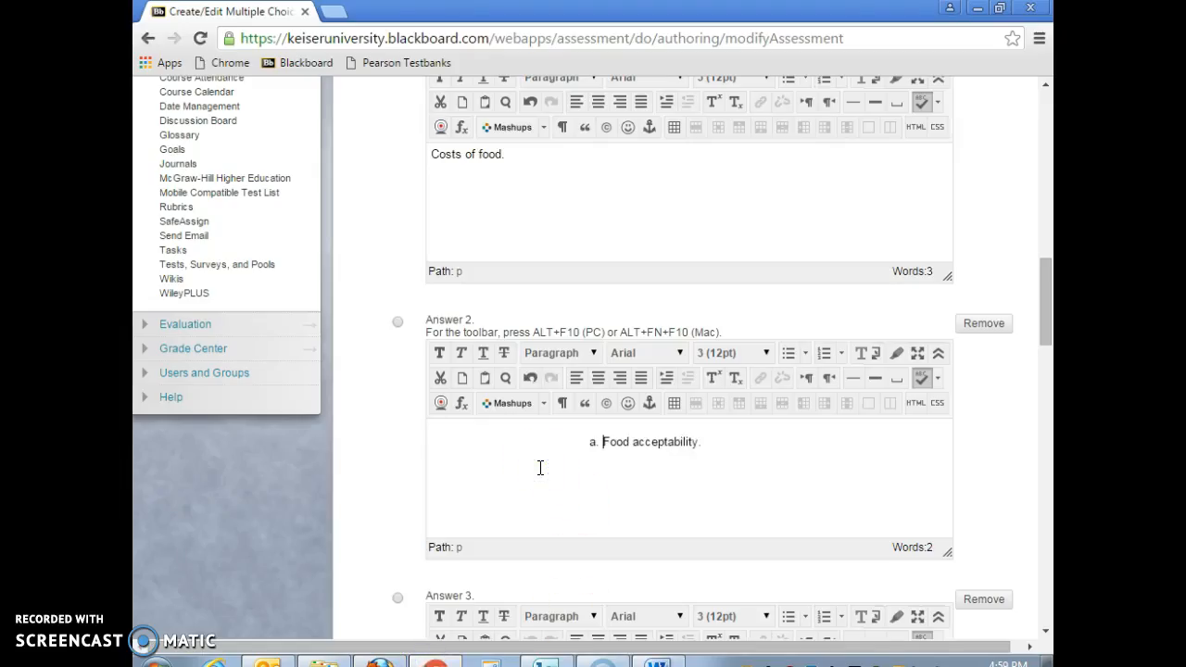
key(BackSpace)
key(BackSpace)
click(554, 425)
Step: Copy "Appropriate length of menu cycle." from question 3 in Word into Answer 3 in Blackboard and remove its list formatting
scroll(685, 538, down, 4)
click(628, 392)
click(657, 661)
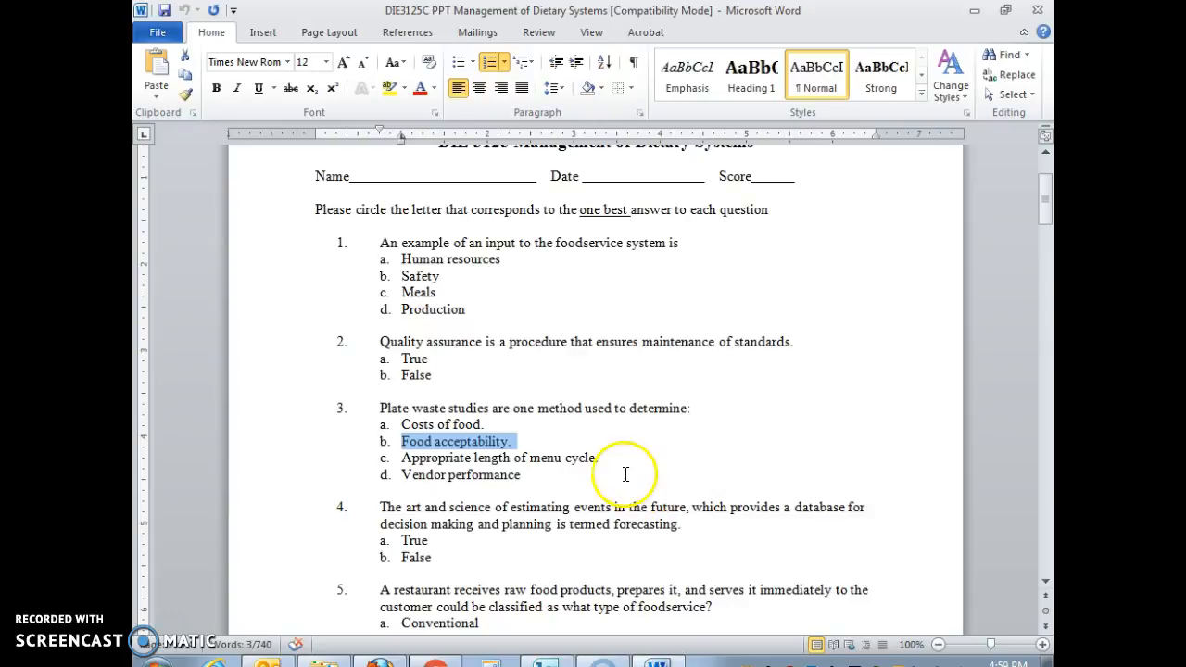
drag(603, 460, 435, 454)
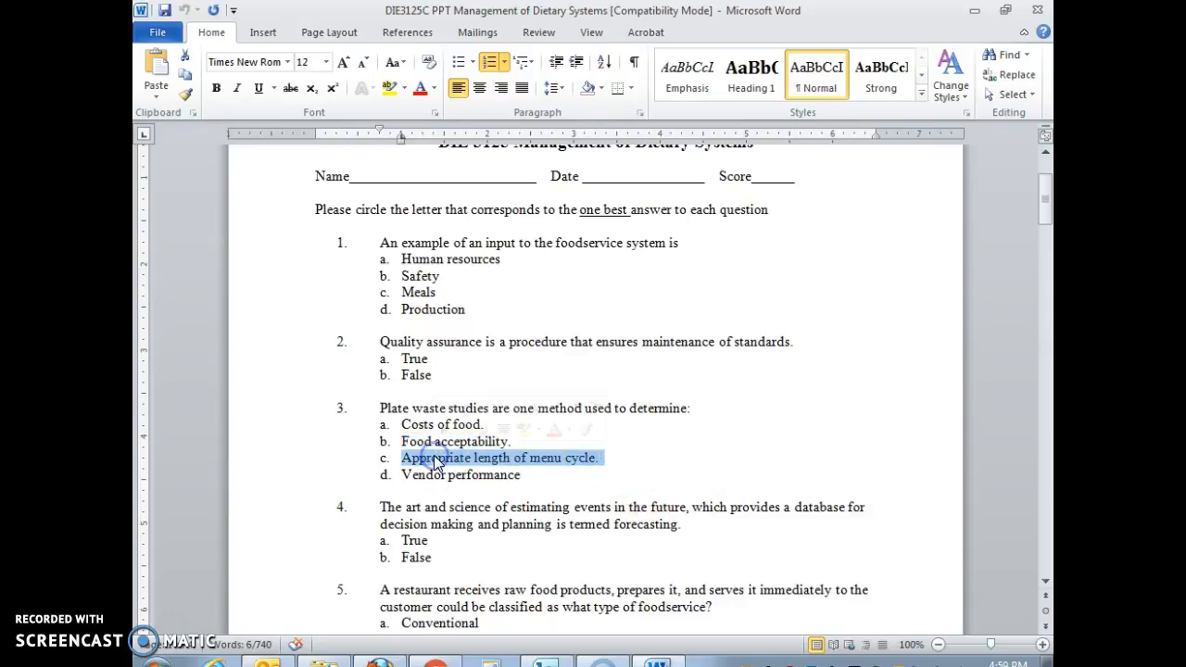
click(438, 659)
click(528, 393)
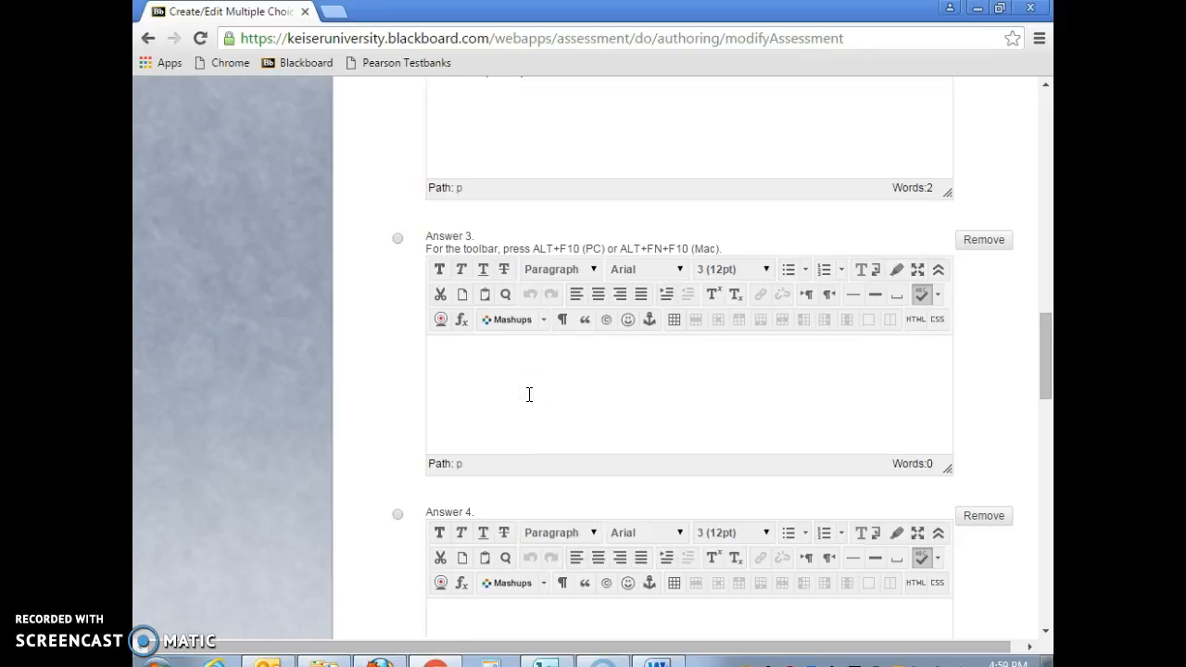
key(ctrl+v)
key(ctrl+Home)
key(BackSpace)
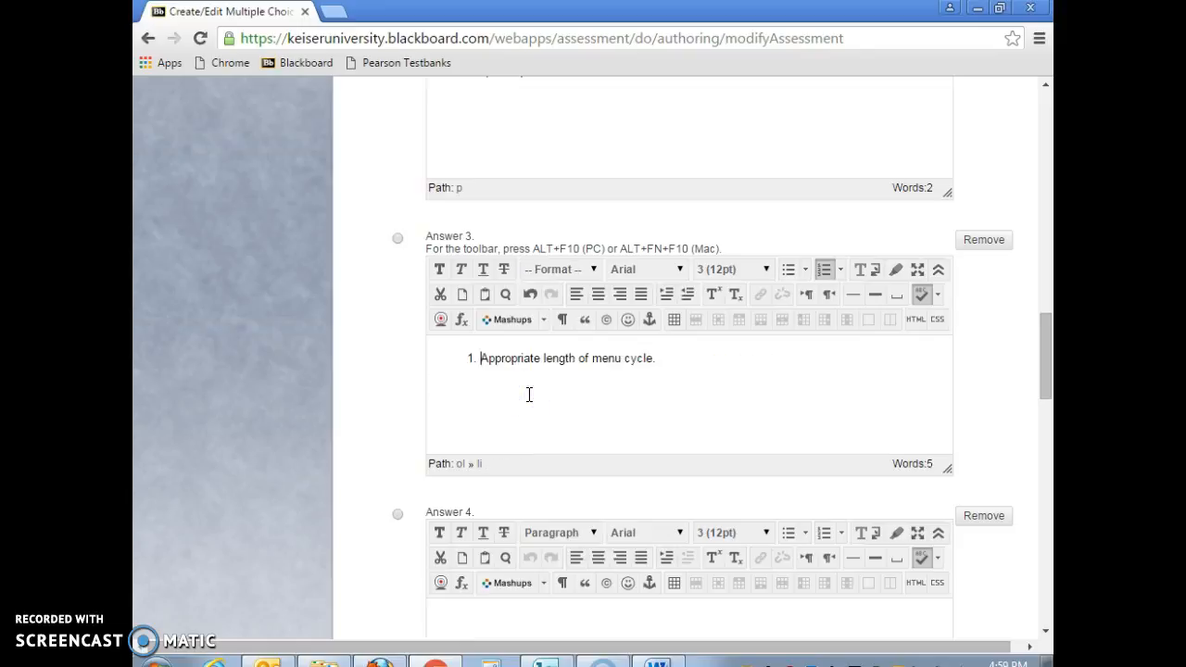
key(BackSpace)
Step: Copy "Vendor performance" from question 3 in Word into Answer 4 in Blackboard and remove its list formatting
scroll(529, 395, down, 3)
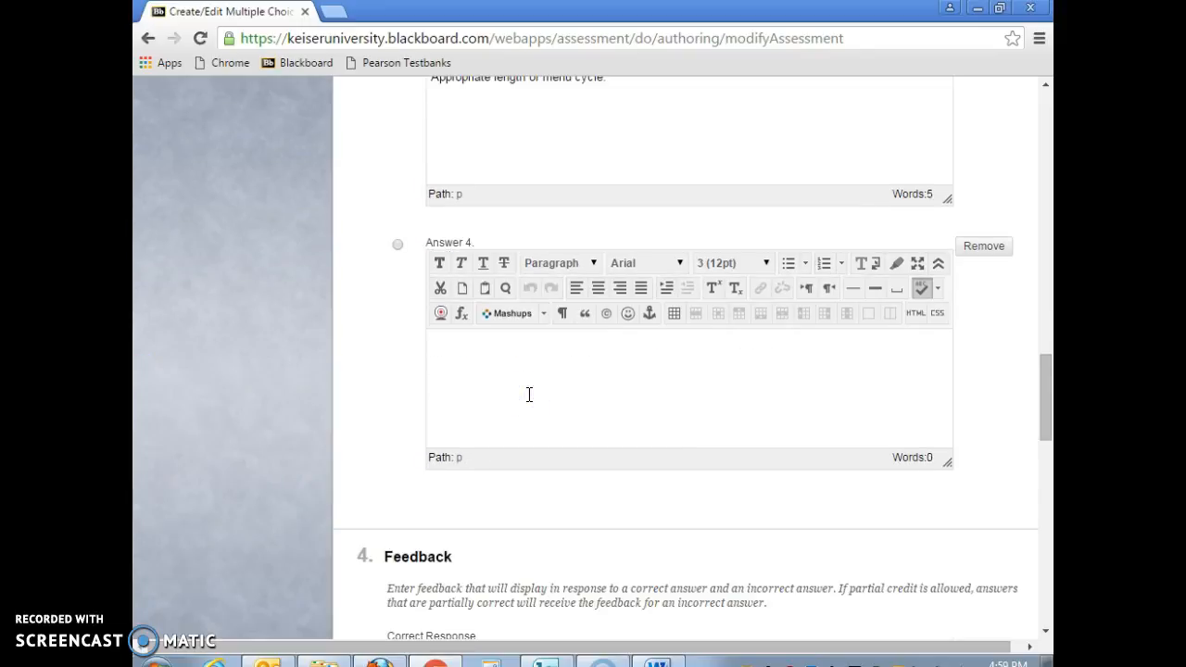
click(527, 394)
key(alt+Tab)
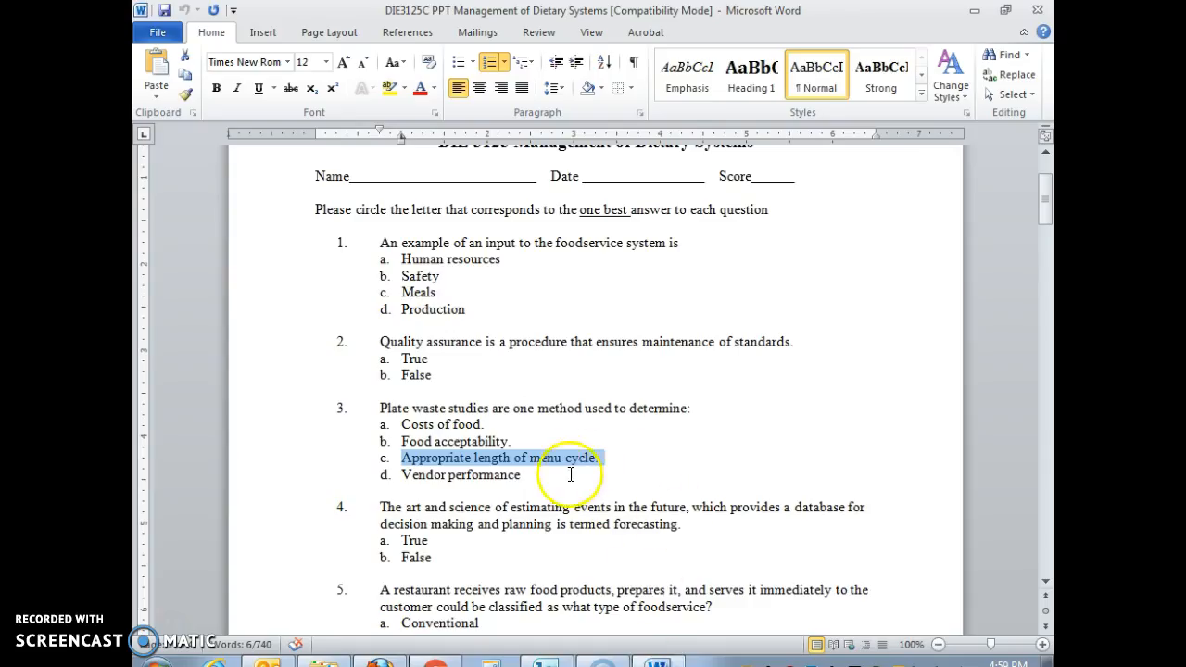
click(542, 476)
drag(542, 476, 401, 476)
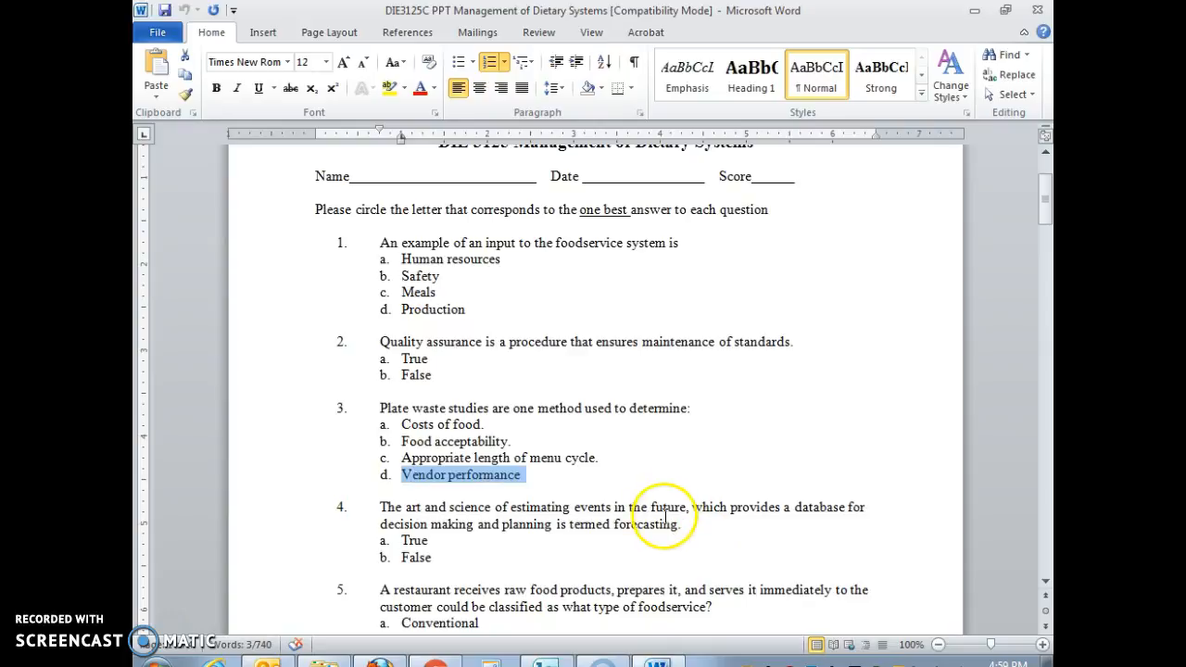
key(alt+Tab)
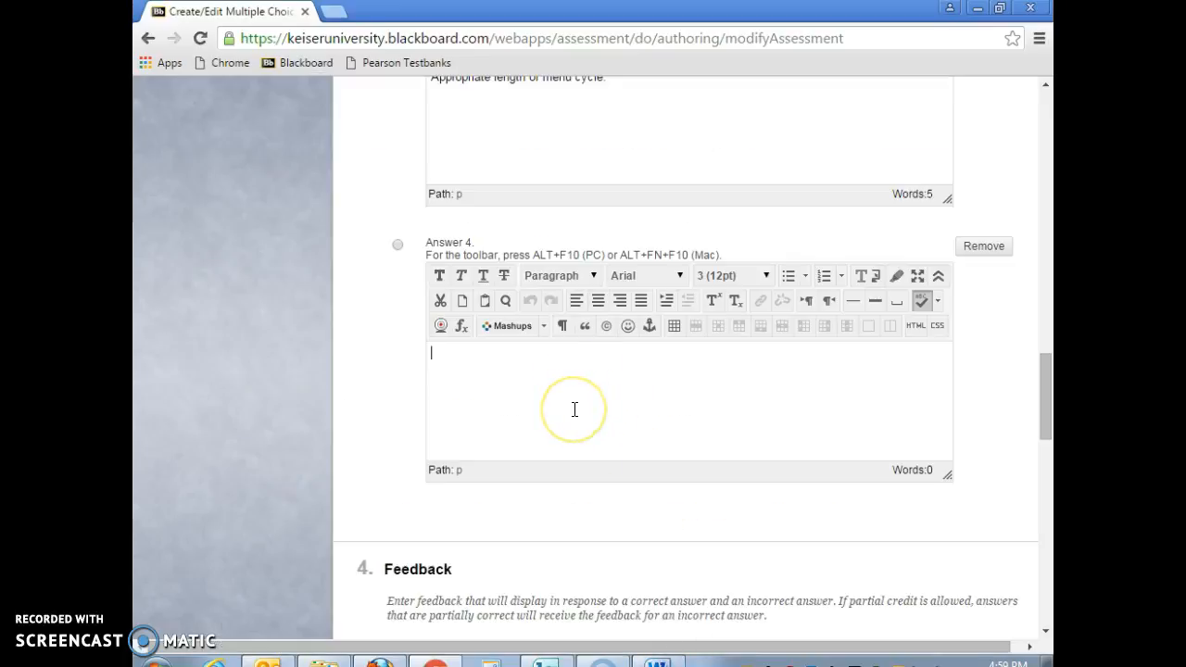
key(ctrl+v)
click(602, 365)
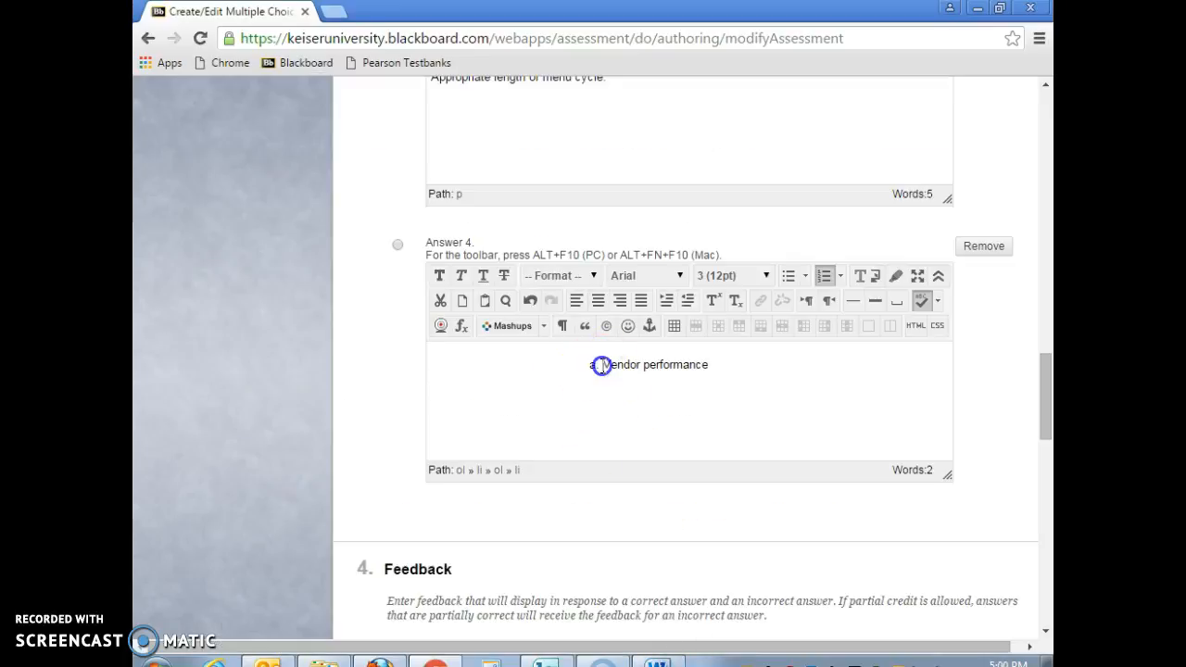
key(BackSpace)
key(BackSpace)
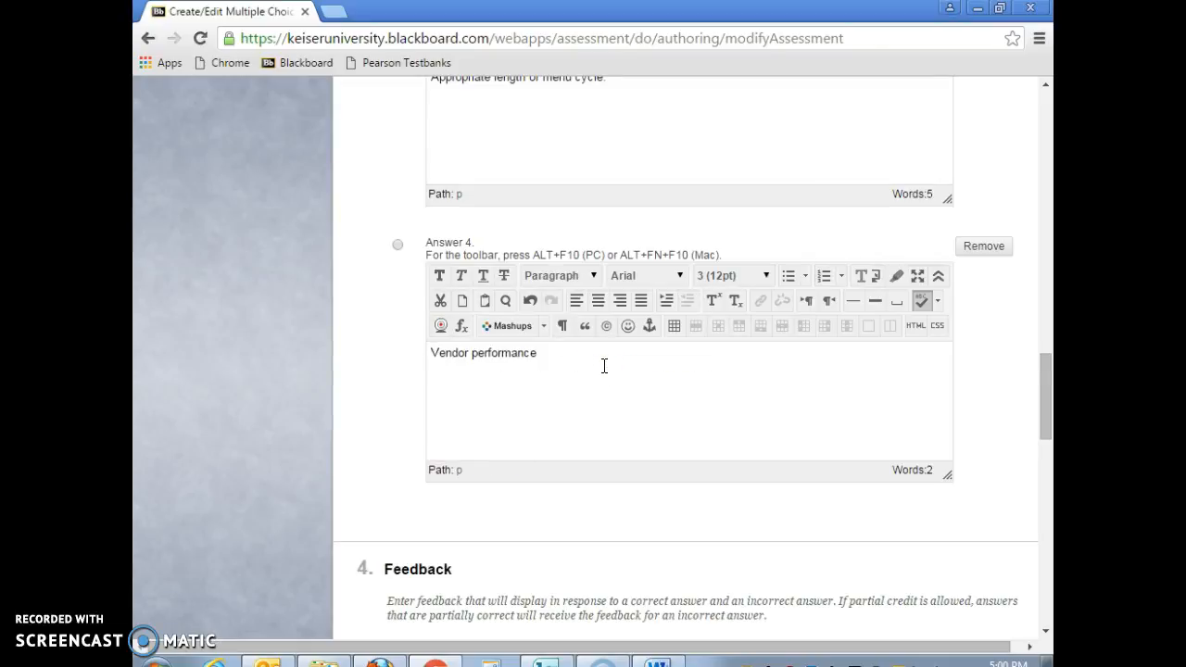
Step: Submit the plate waste multiple choice question and set its points to 1
scroll(604, 366, down, 3)
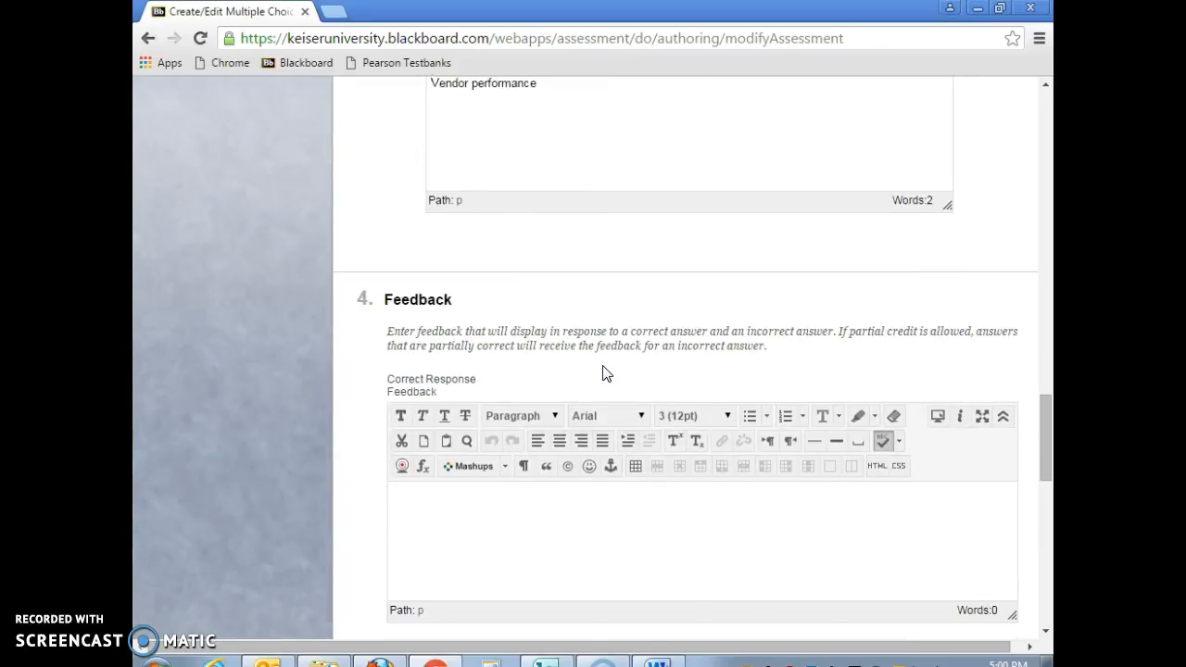
scroll(604, 373, down, 10)
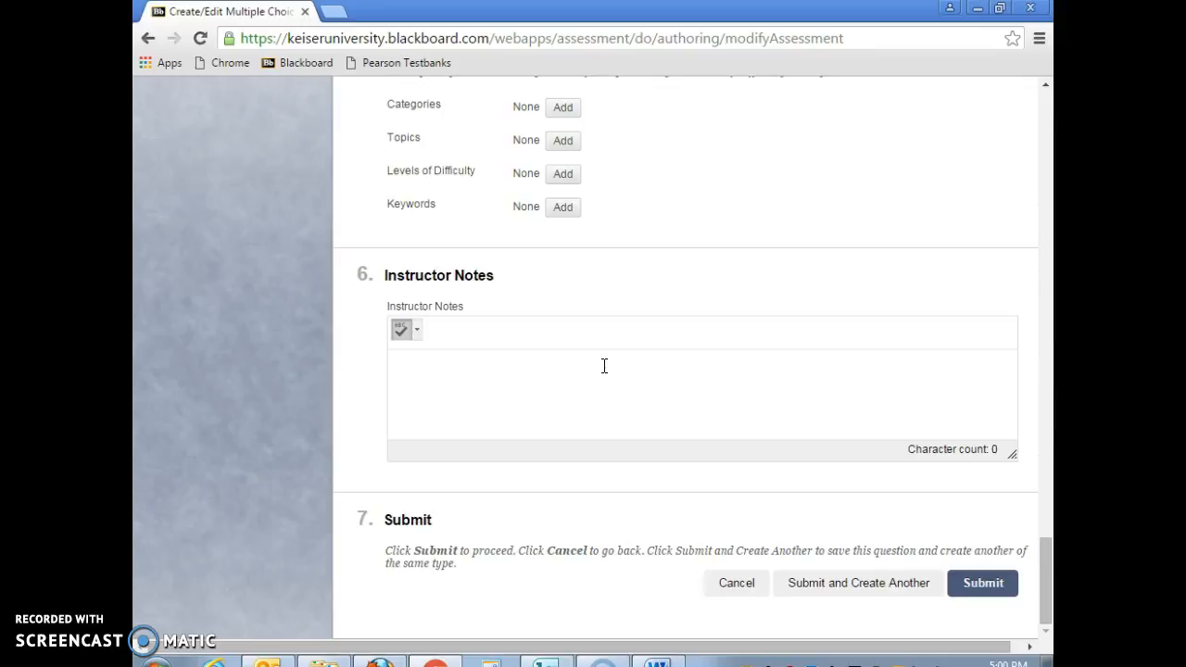
click(985, 586)
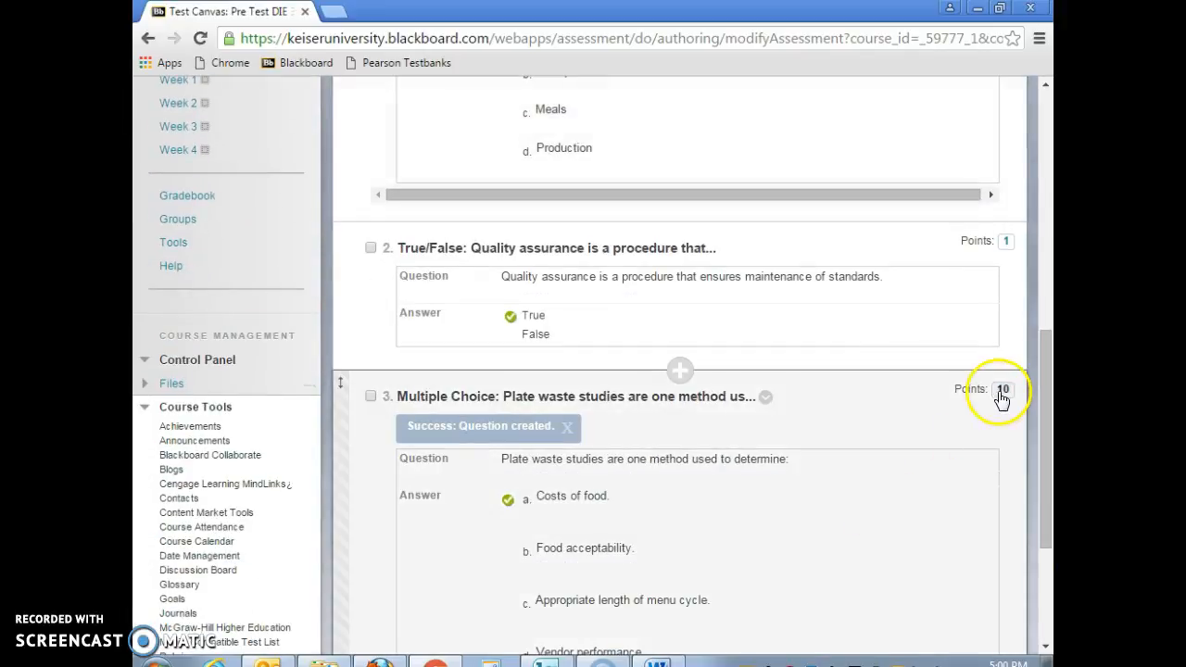
click(999, 396)
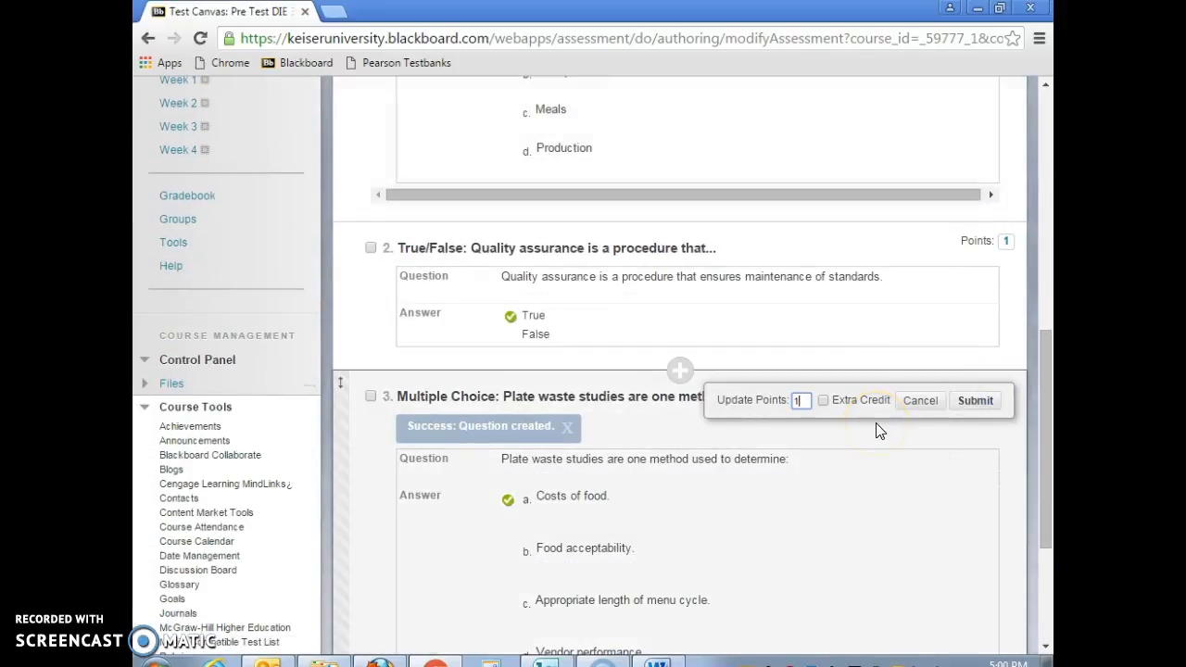
click(980, 401)
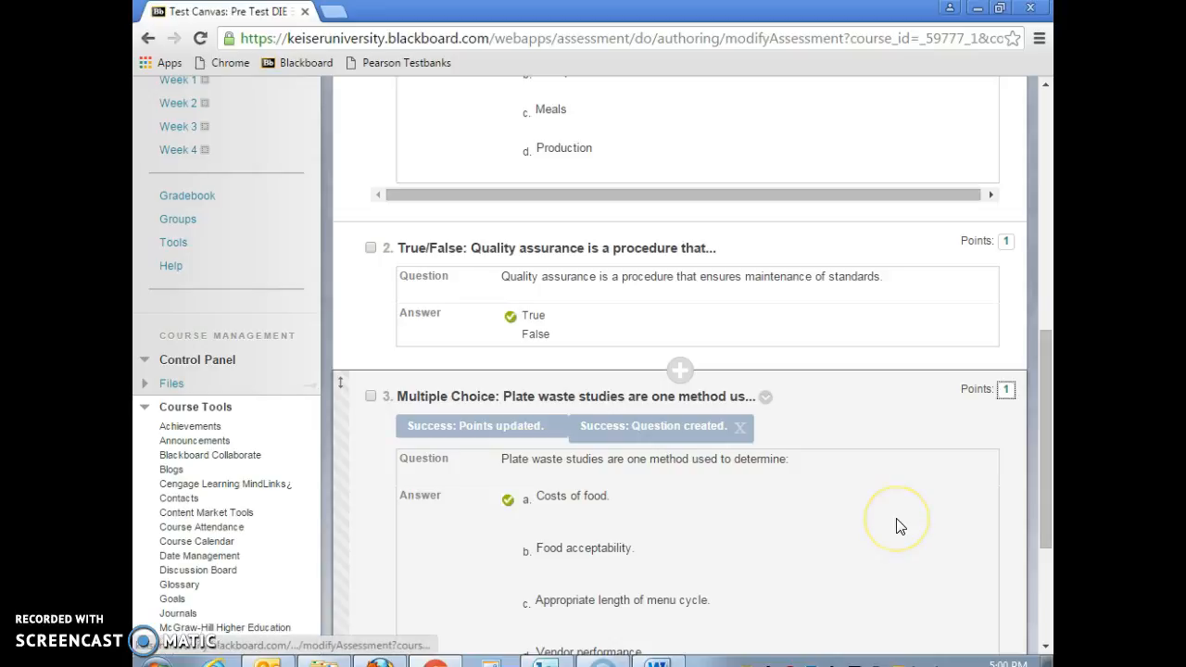
Step: Check the added questions on the test canvas, then look through questions 4 to 7 in the Word document
scroll(896, 526, down, 3)
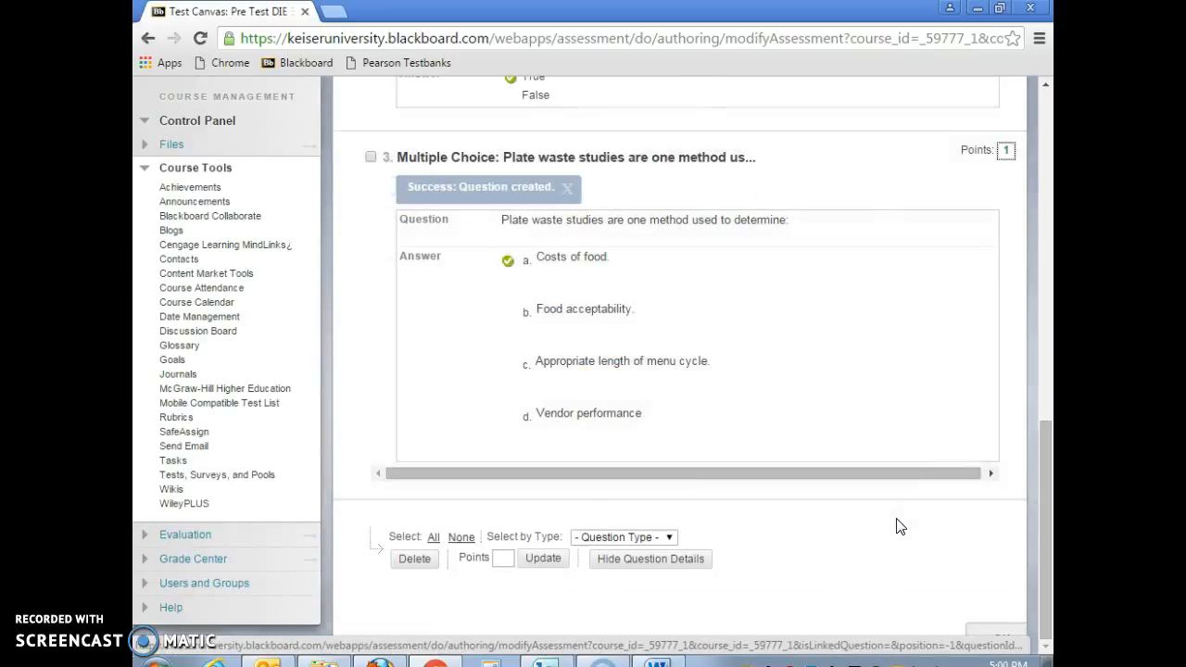
scroll(897, 527, up, 6)
scroll(896, 526, up, 3)
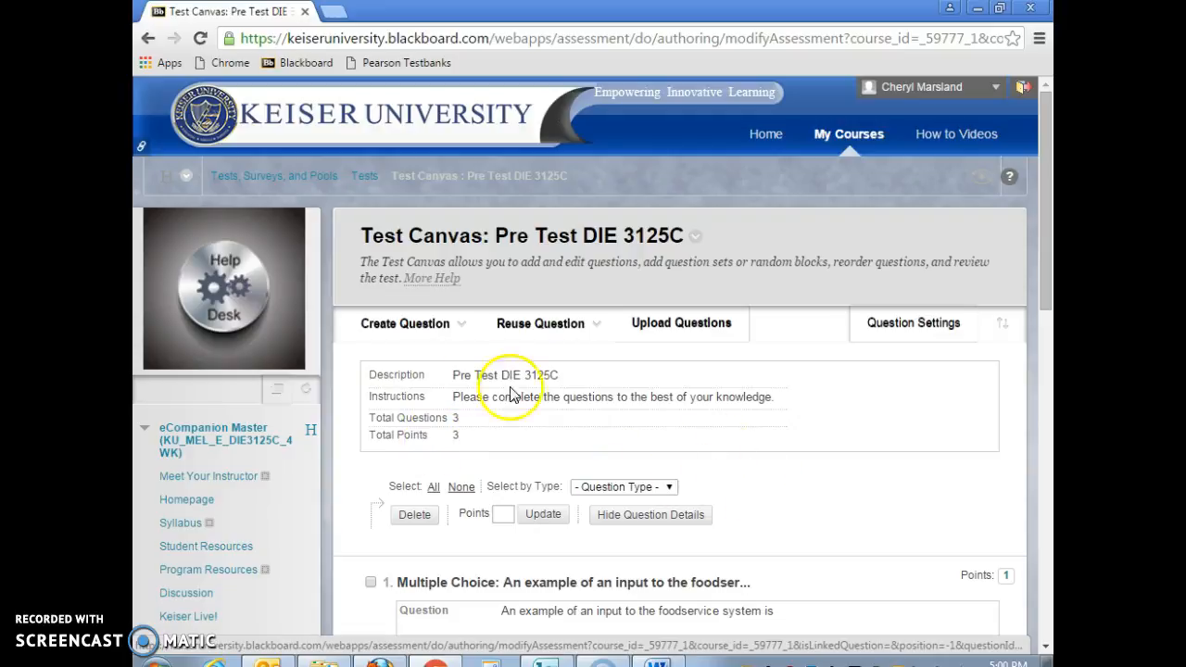
click(461, 323)
click(658, 664)
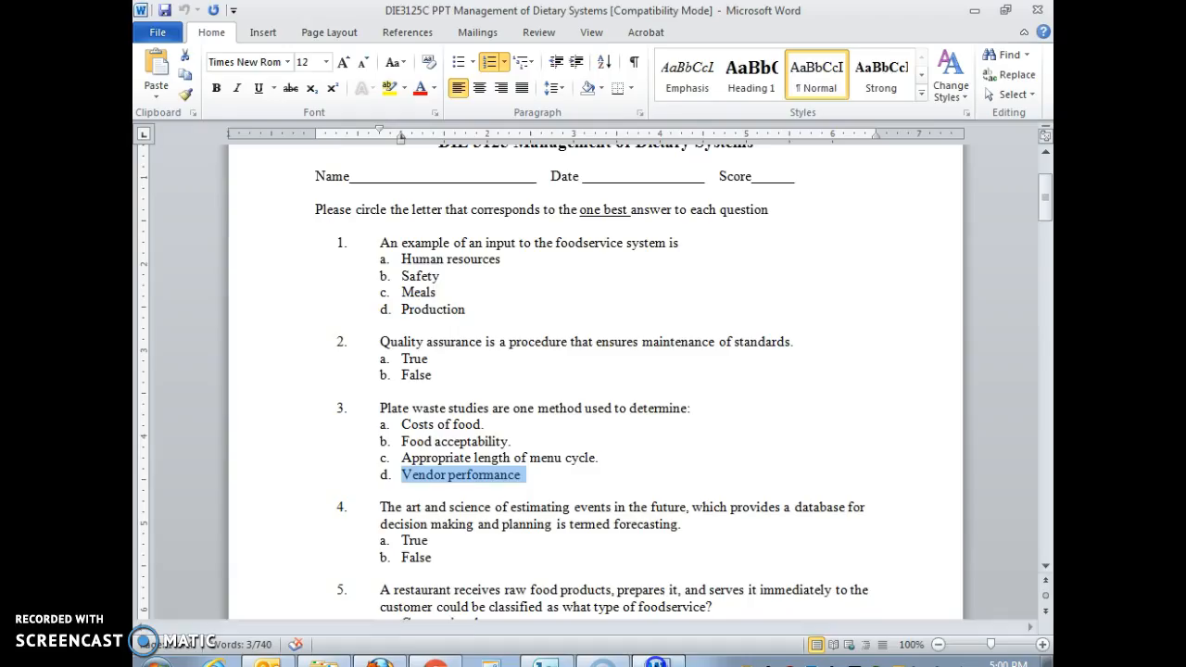
scroll(709, 500, down, 3)
scroll(702, 508, down, 3)
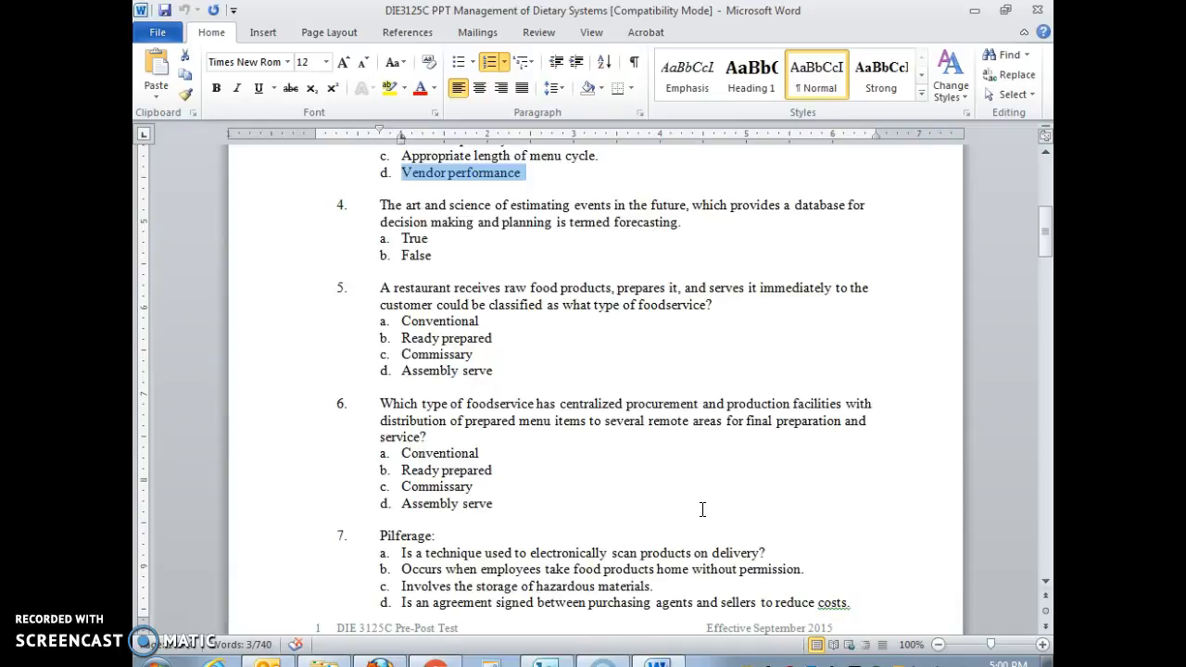
scroll(703, 509, down, 1)
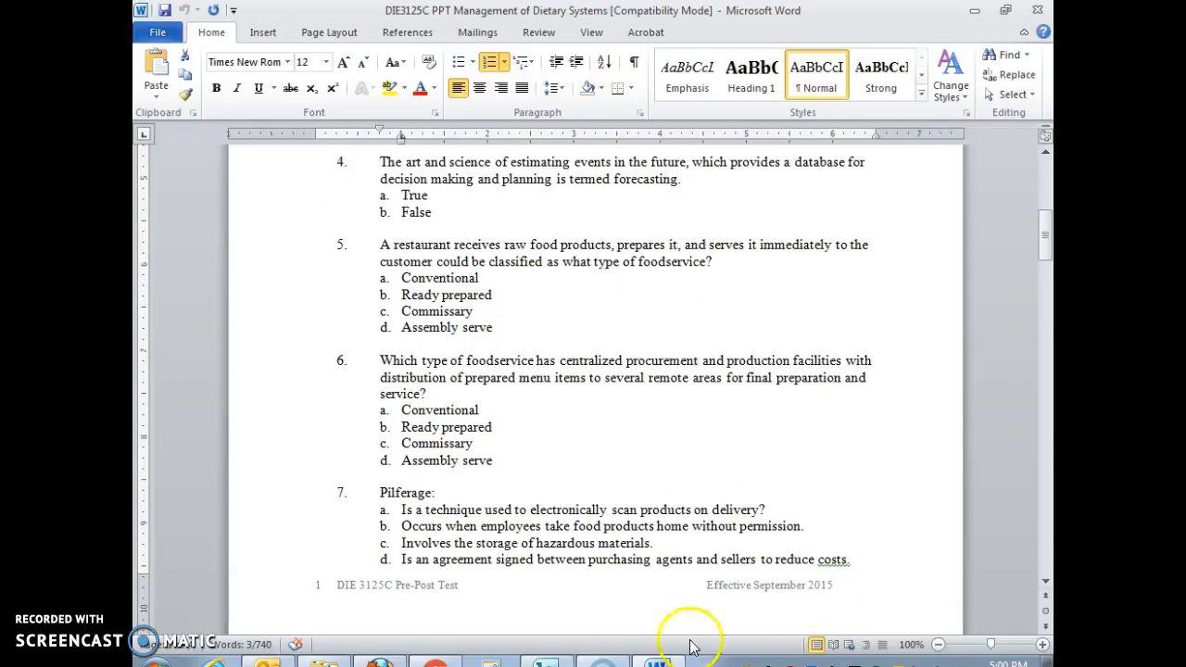
Step: Copy the question 4 text about estimating events in the future from the Word document and switch to Blackboard
drag(710, 198, 393, 160)
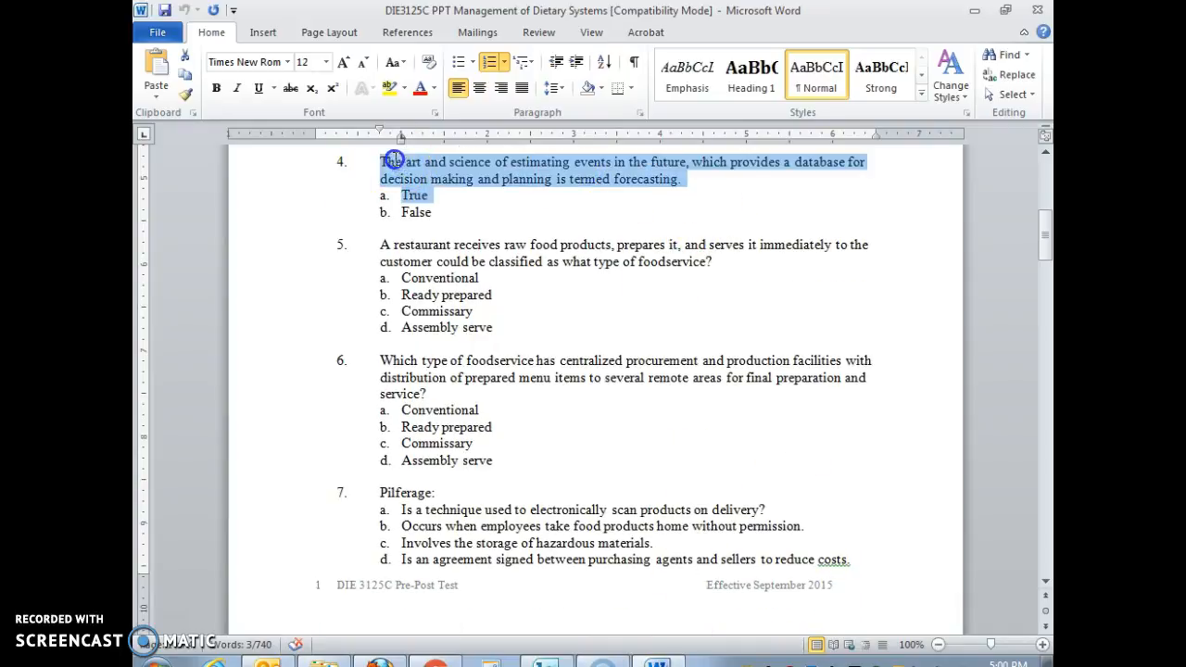
drag(682, 179, 395, 172)
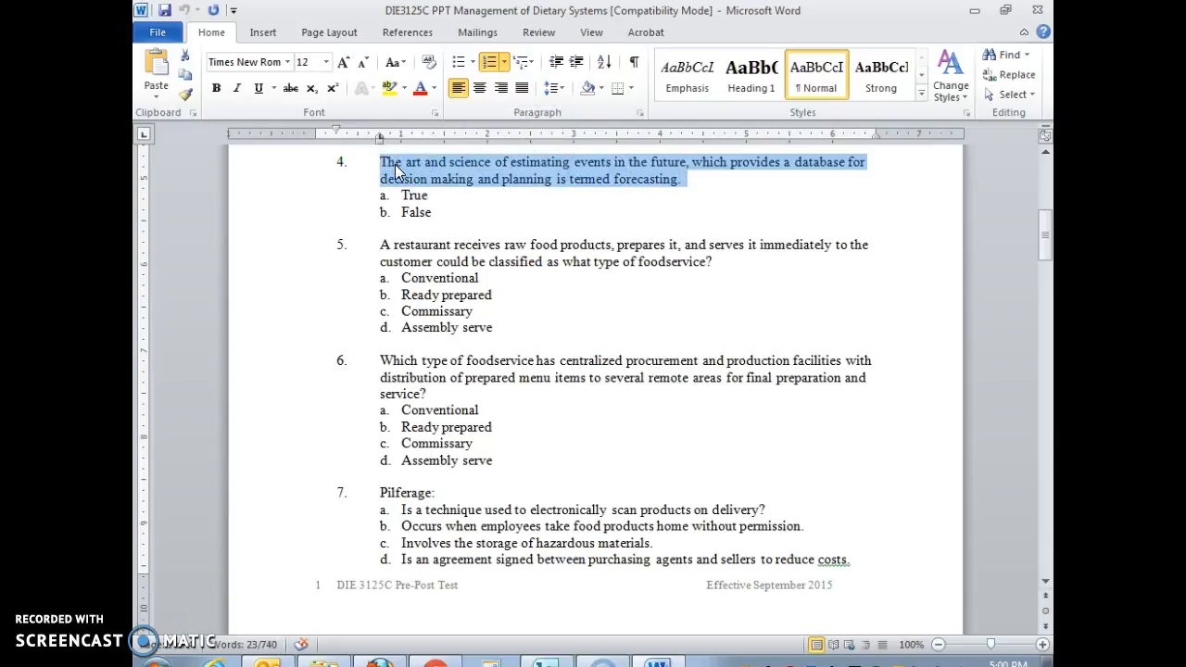
click(436, 662)
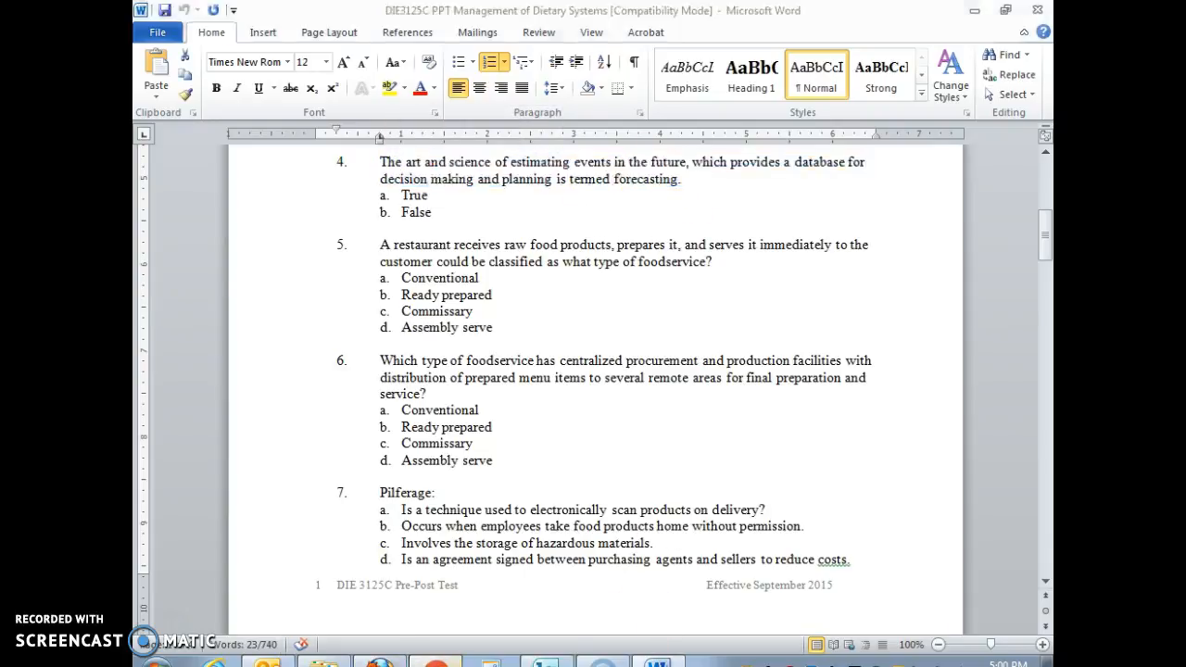
Step: Create a new True/False question from the Pre Test DIE 3125C test canvas
scroll(678, 482, down, 3)
scroll(675, 483, up, 3)
click(412, 325)
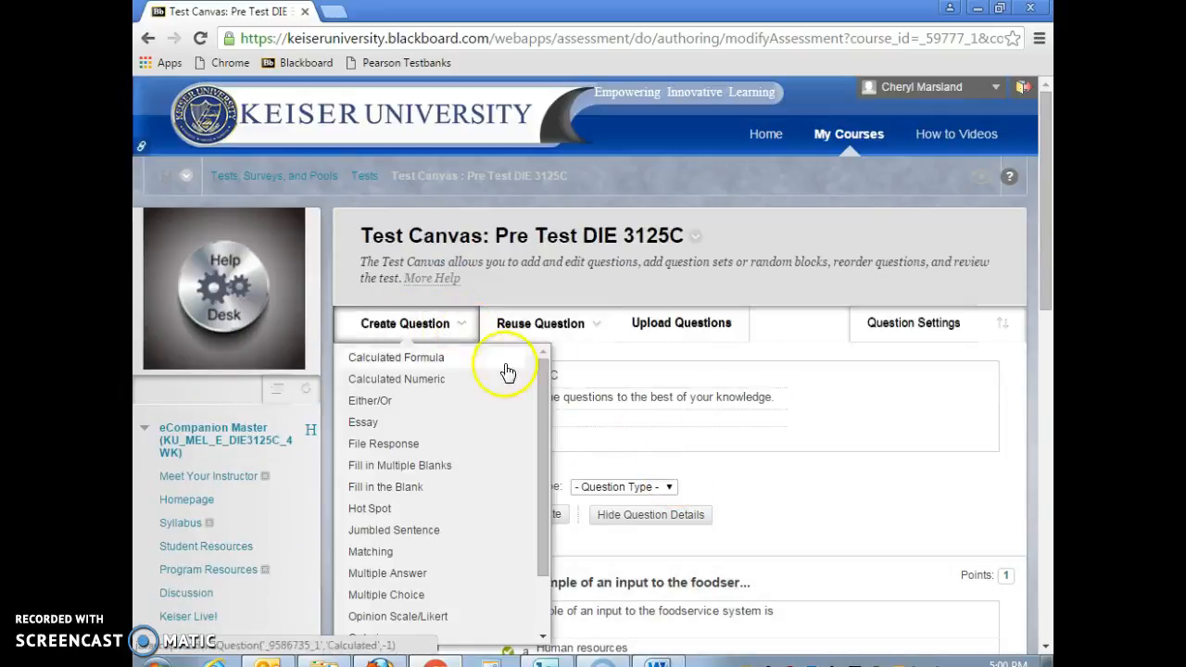
mouse_move(464, 331)
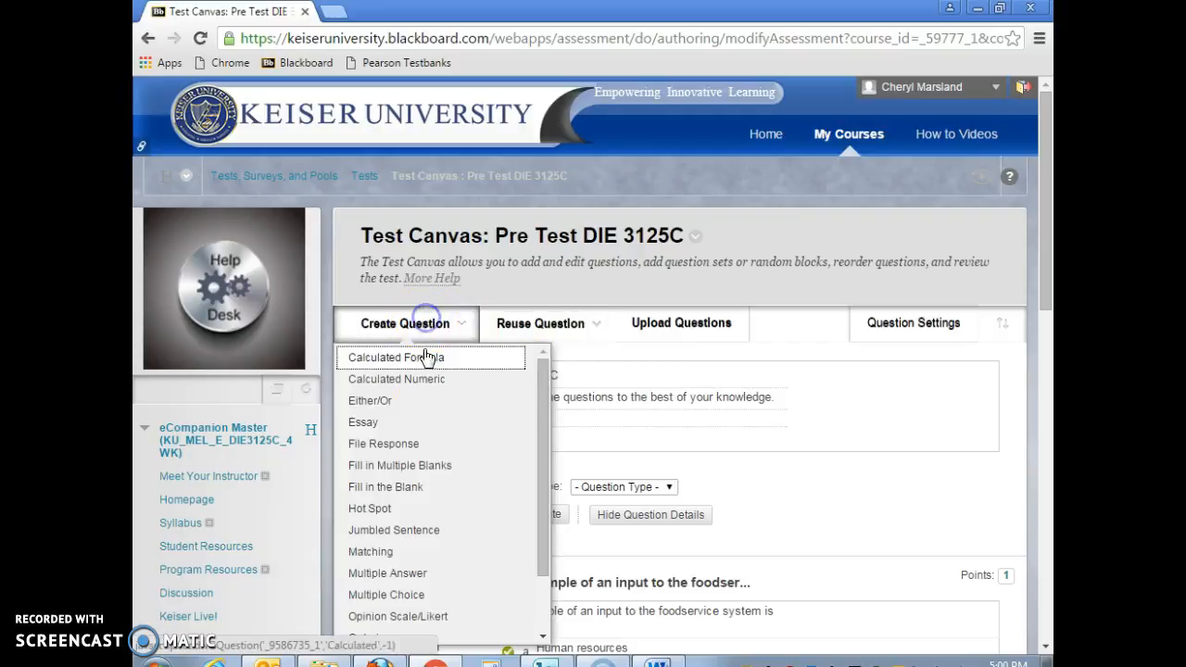
scroll(431, 407, down, 5)
scroll(485, 241, up, 5)
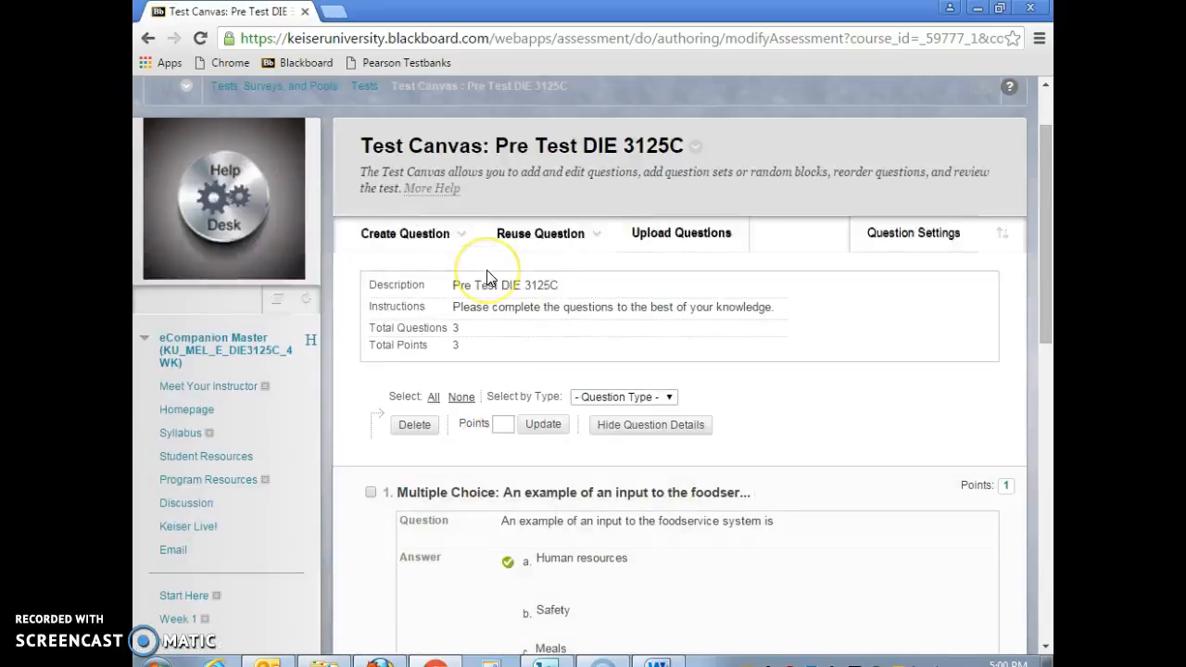
scroll(486, 271, down, 1)
mouse_move(405, 236)
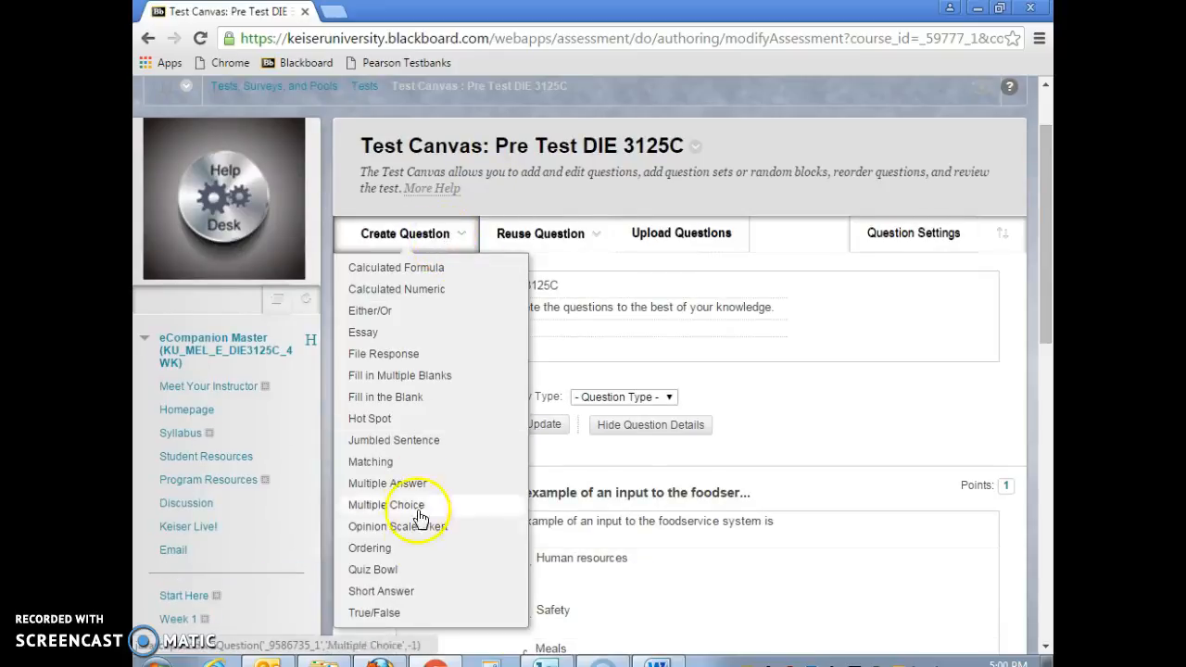
click(399, 615)
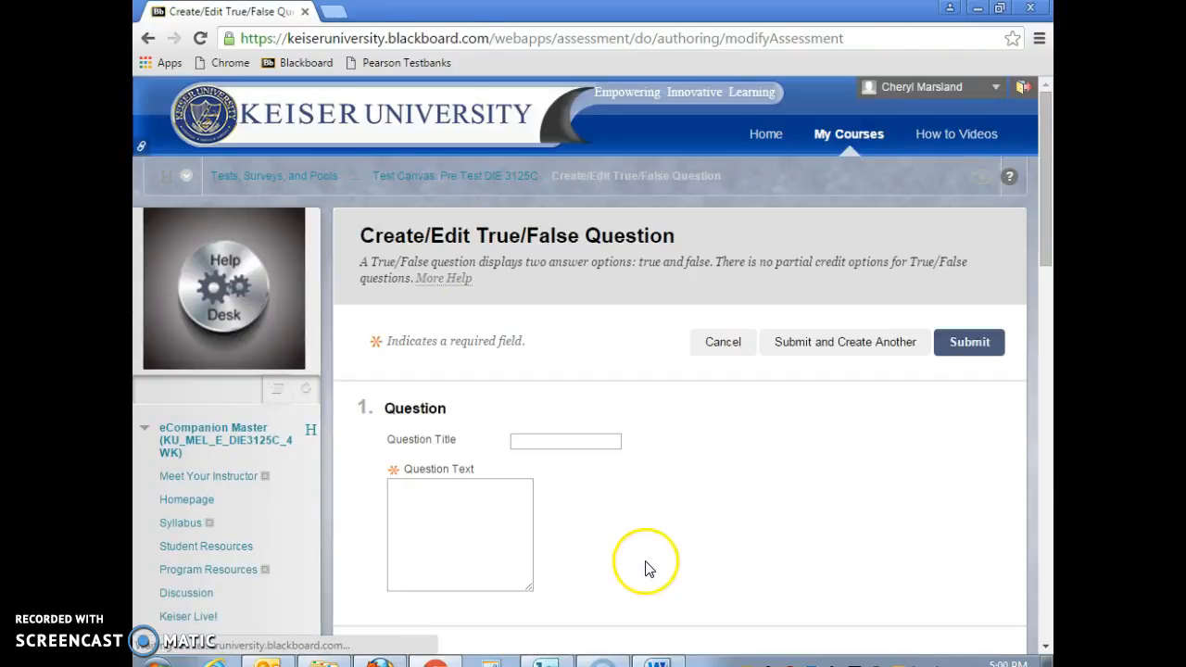
Step: Paste the copied question 4 text about forecasting into Question Text and remove its numbered-list formatting
scroll(491, 482, down, 2)
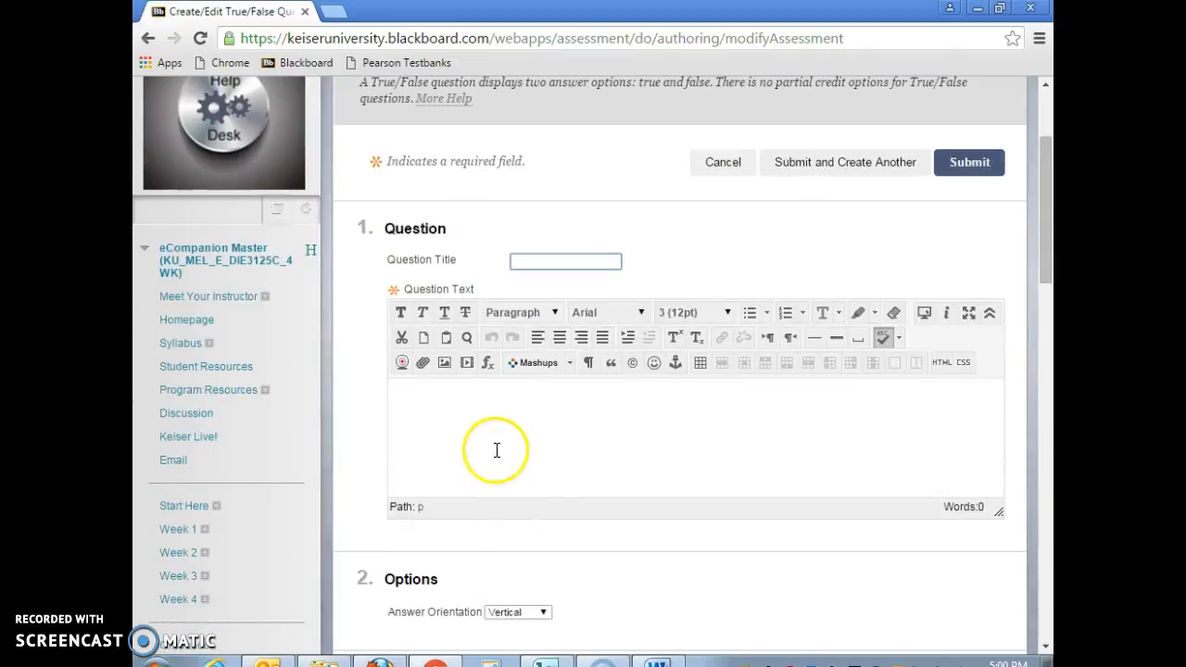
click(493, 440)
text(1. The art and science of estimating events in the future, which provides a database for decision making and planning is termed forecasting.)
click(513, 414)
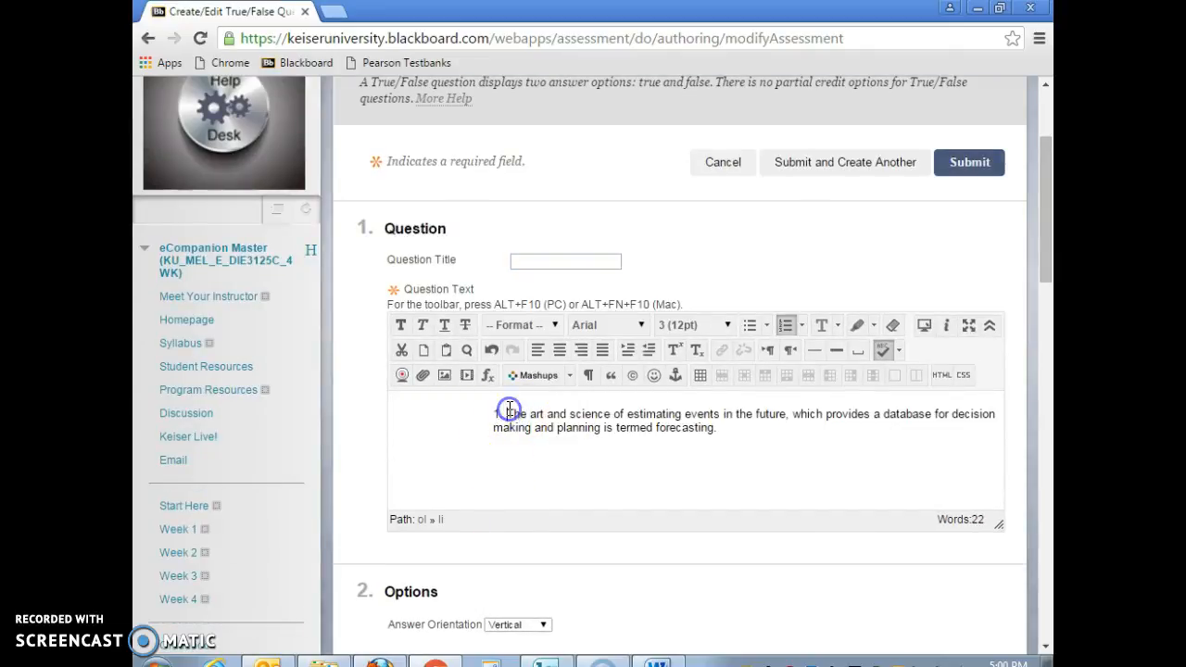
key(BackSpace)
key(BackSpace)
Step: Submit the forecasting true/false question with True as the correct answer and set its points to 1
scroll(509, 410, down, 4)
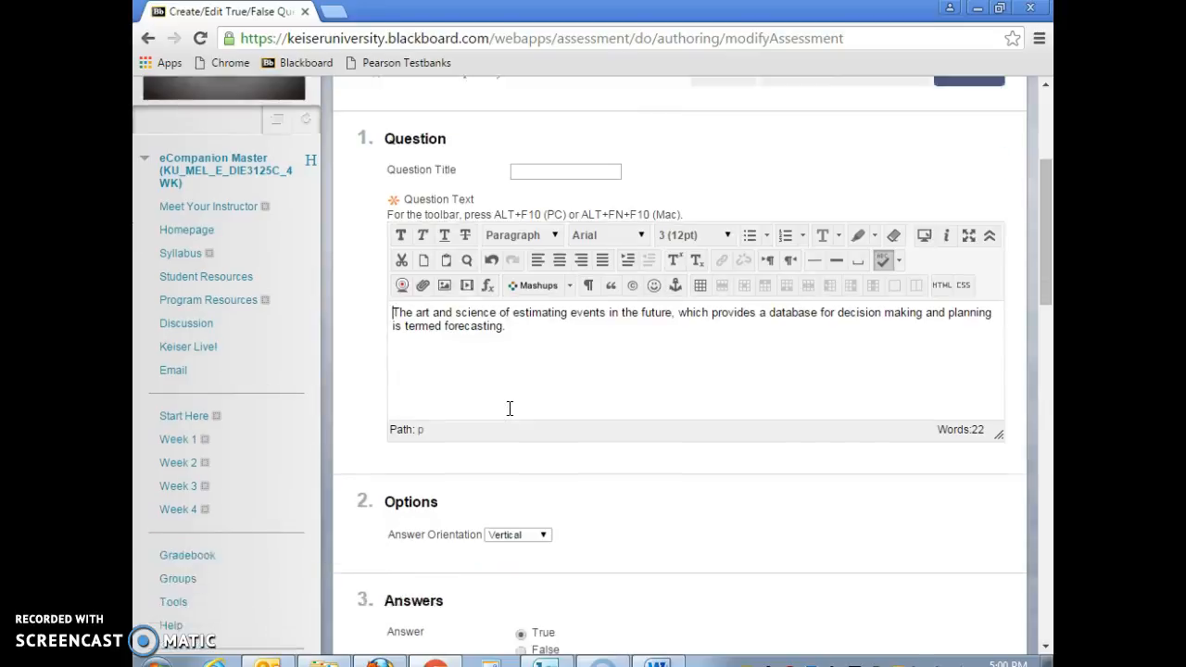
click(660, 660)
drag(1042, 236, 1034, 179)
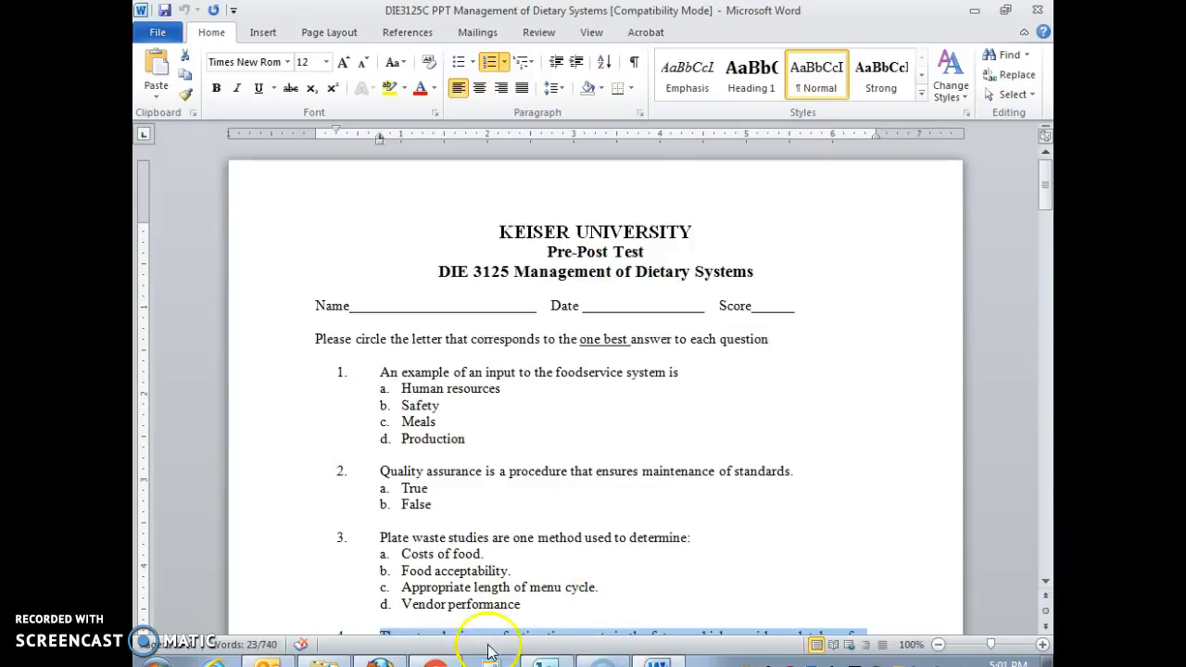
click(660, 662)
scroll(669, 366, down, 3)
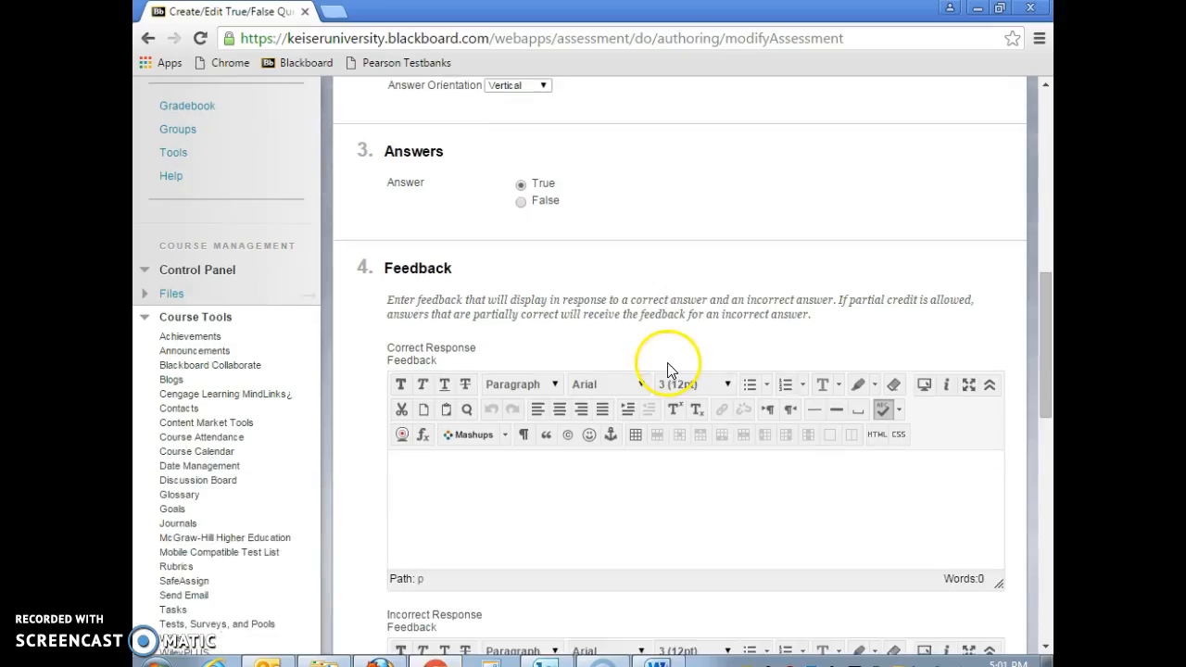
scroll(667, 367, down, 8)
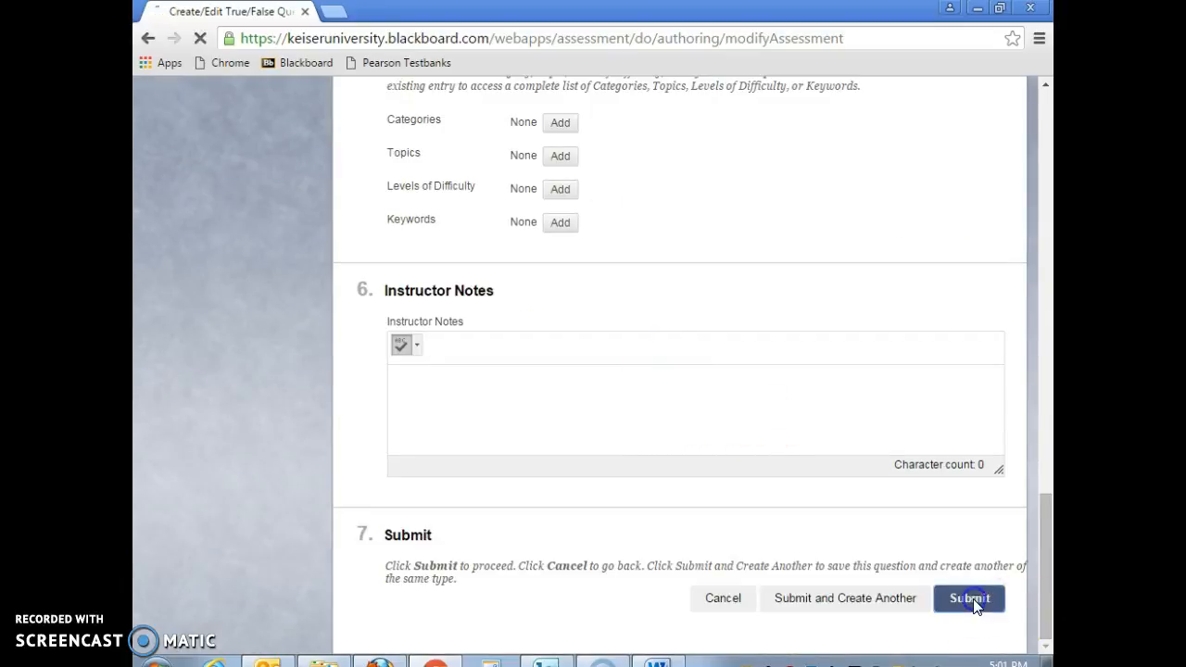
scroll(895, 424, down, 10)
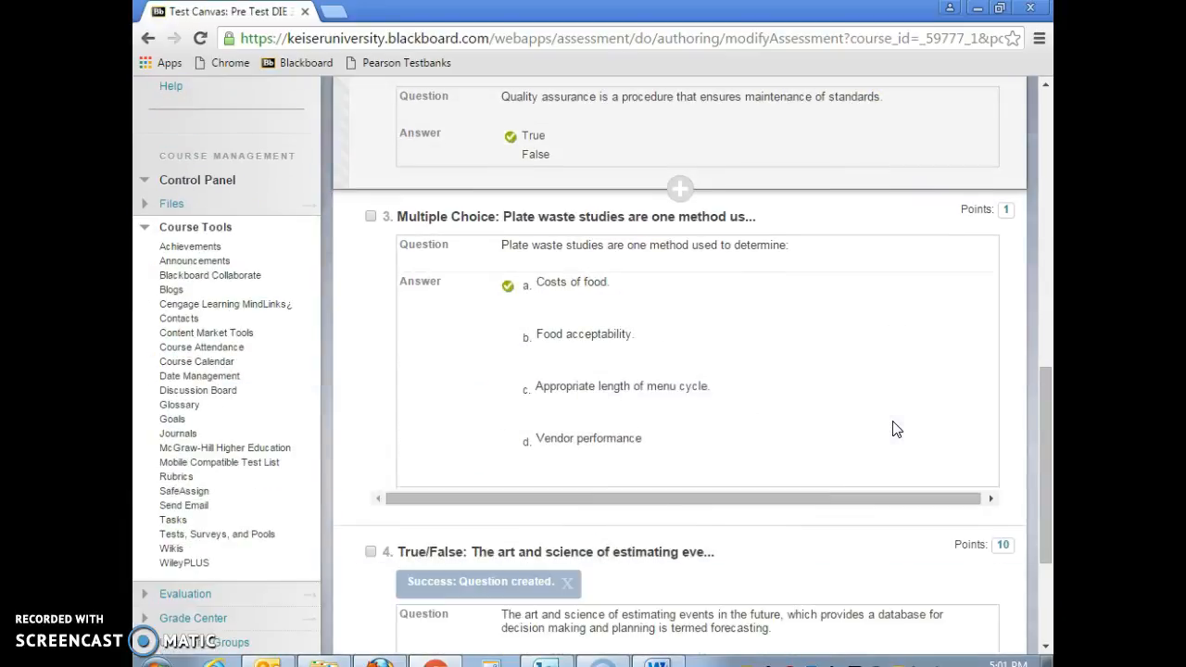
scroll(895, 429, down, 4)
click(997, 369)
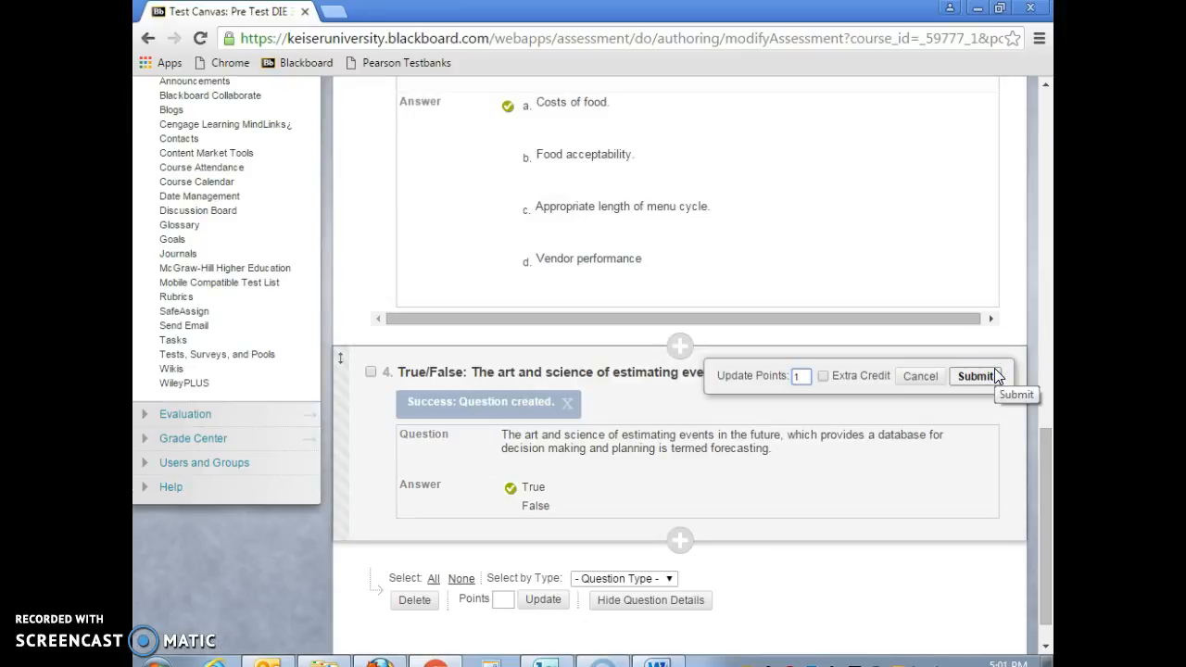
click(994, 369)
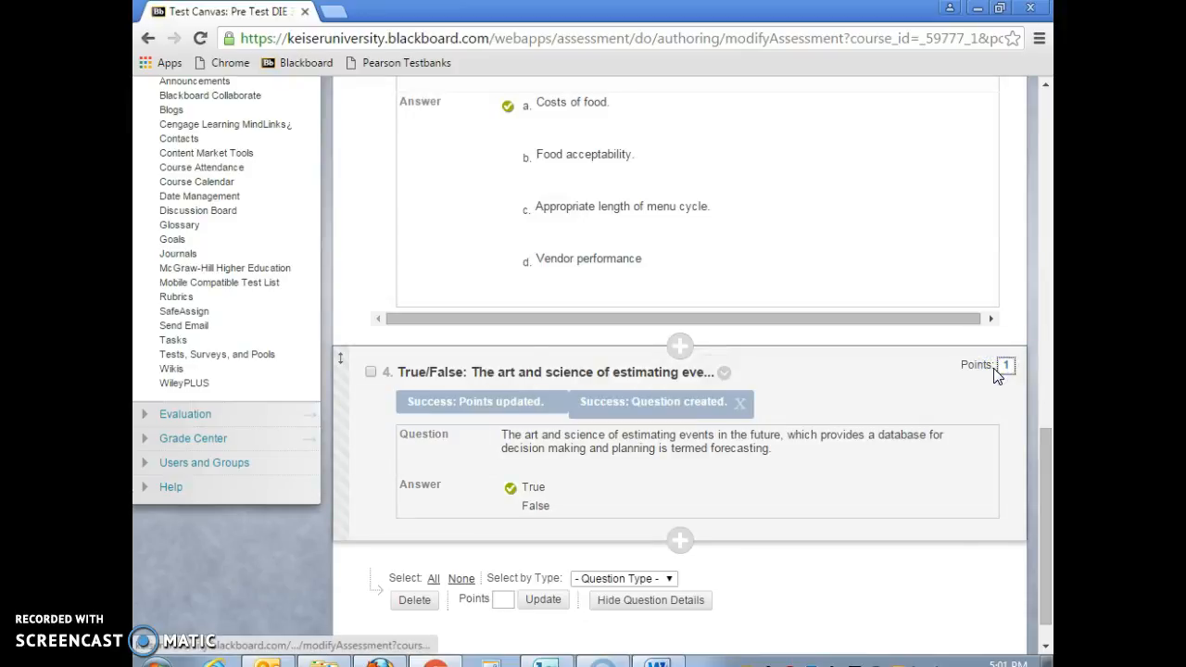
Step: Copy the question 5 text about a restaurant receiving raw food products from Word and return to the Blackboard test canvas
scroll(997, 374, up, 12)
click(428, 332)
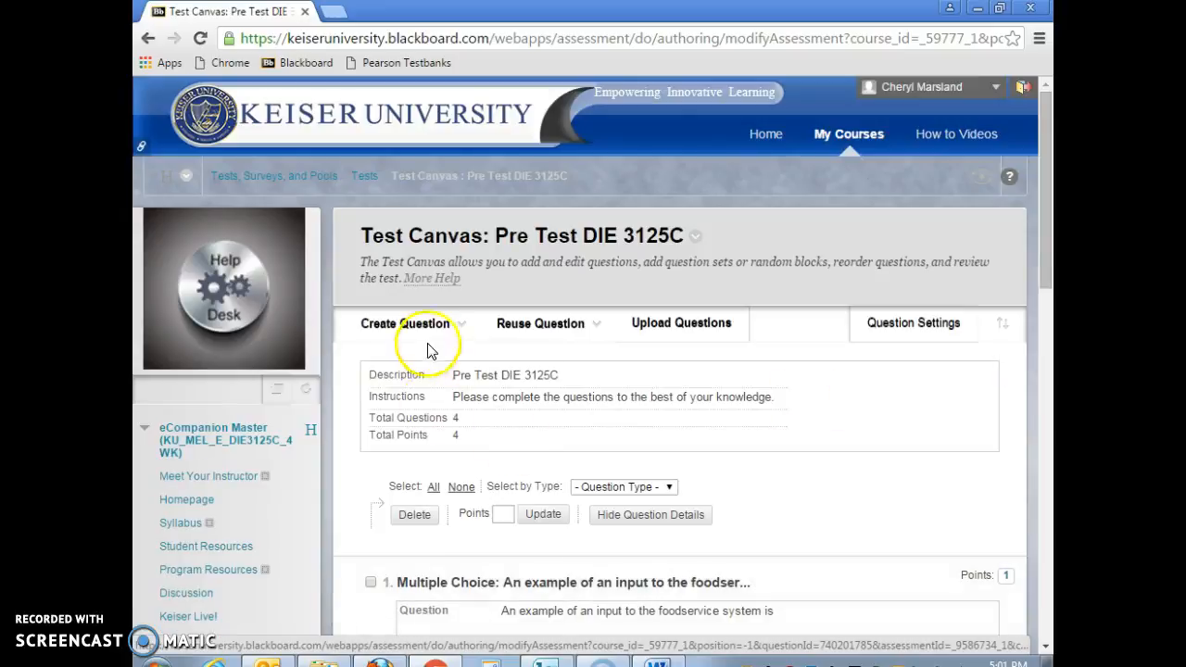
click(658, 662)
scroll(695, 495, down, 3)
triple_click(696, 495)
scroll(696, 495, down, 6)
scroll(696, 494, down, 1)
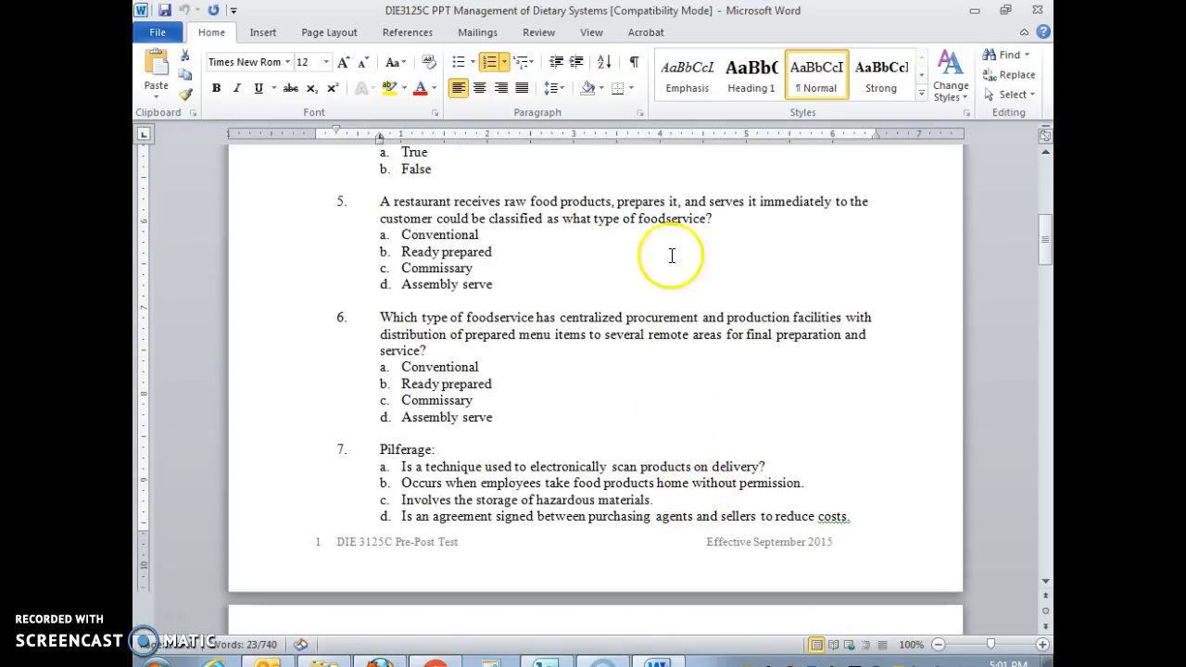
drag(711, 219, 393, 201)
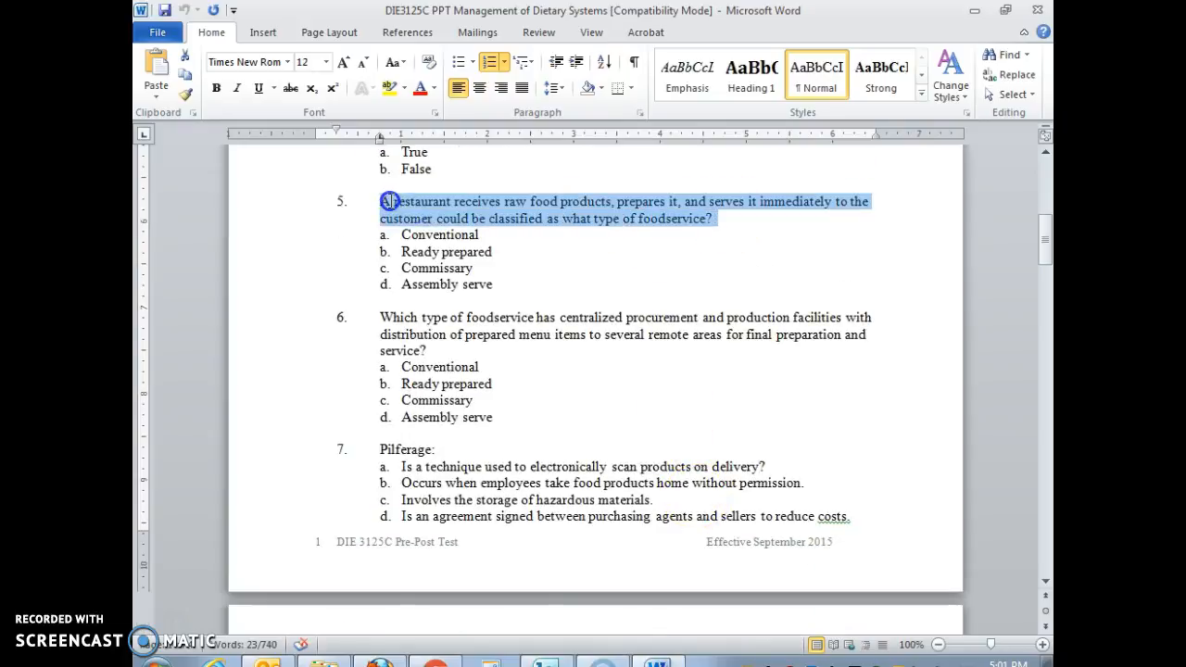
right_click(389, 202)
click(473, 242)
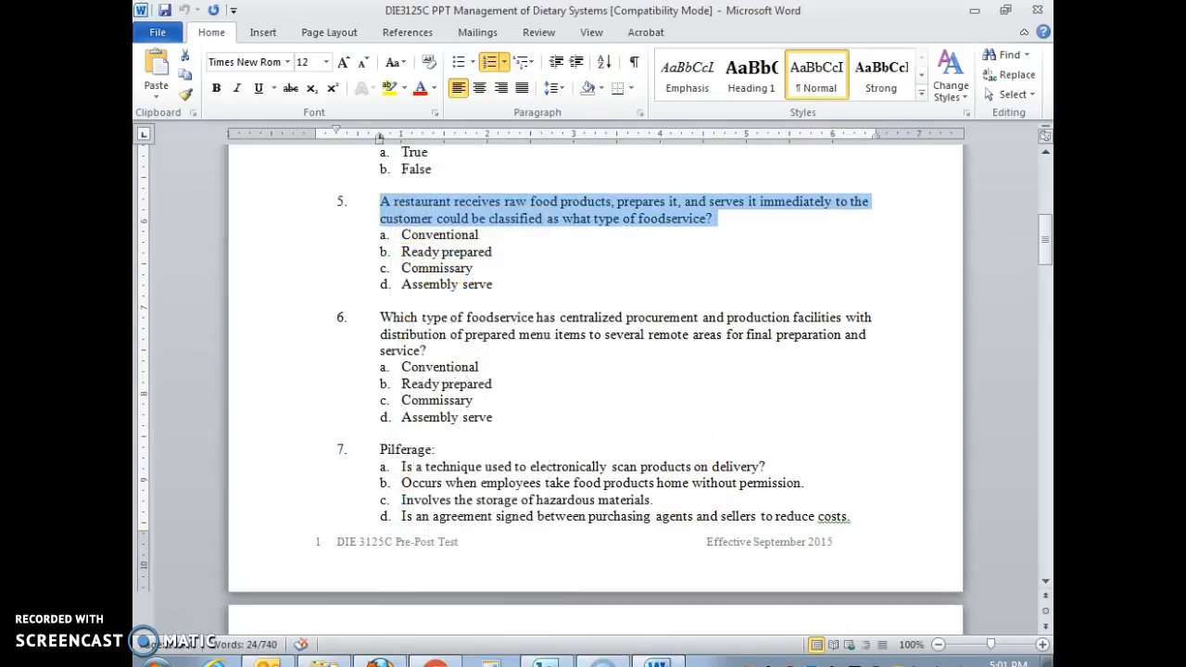
key(alt+Tab)
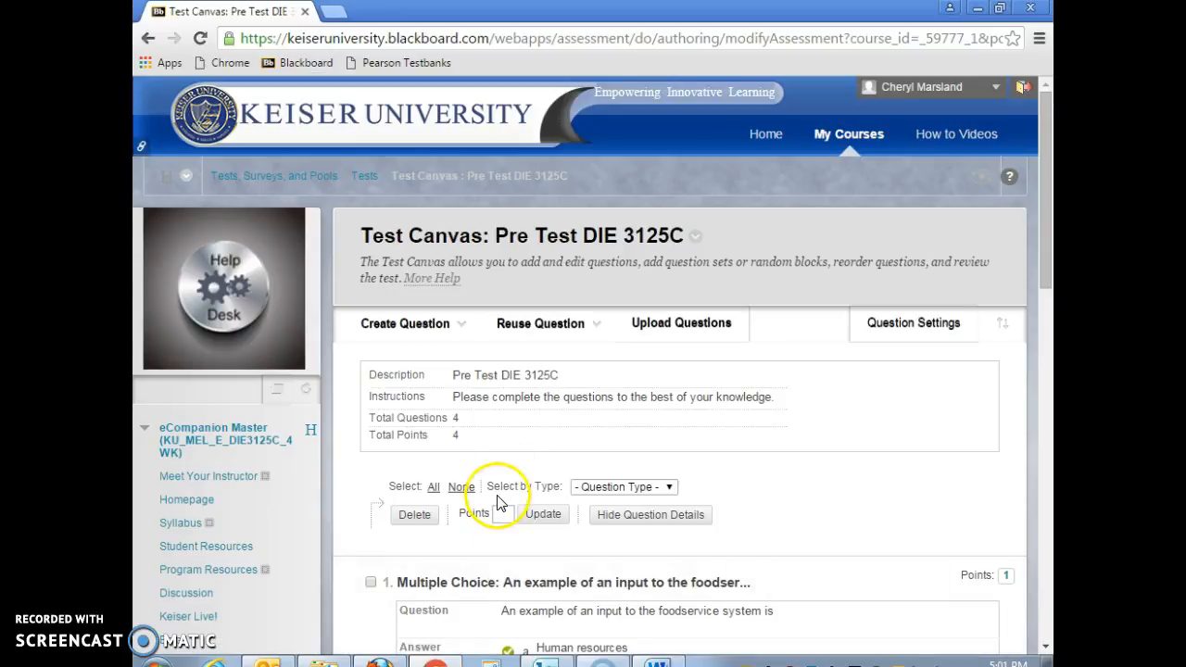
Step: Create a Multiple Choice question, paste the copied question 5 text into Question Text and remove its list formatting
click(435, 322)
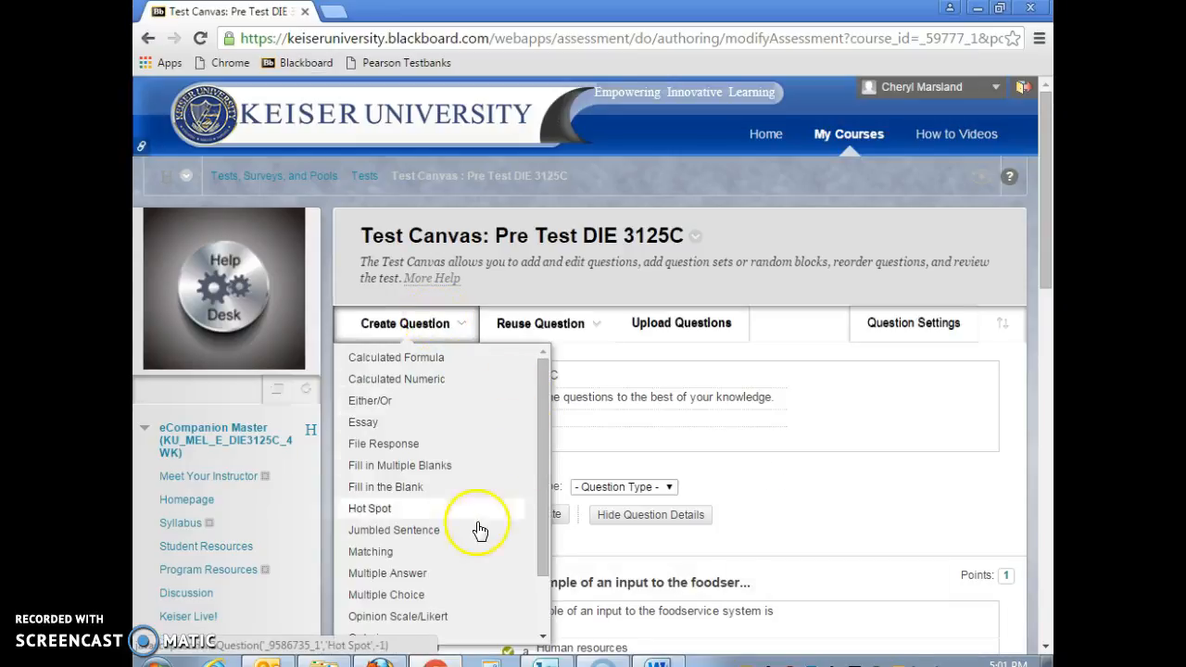
click(450, 595)
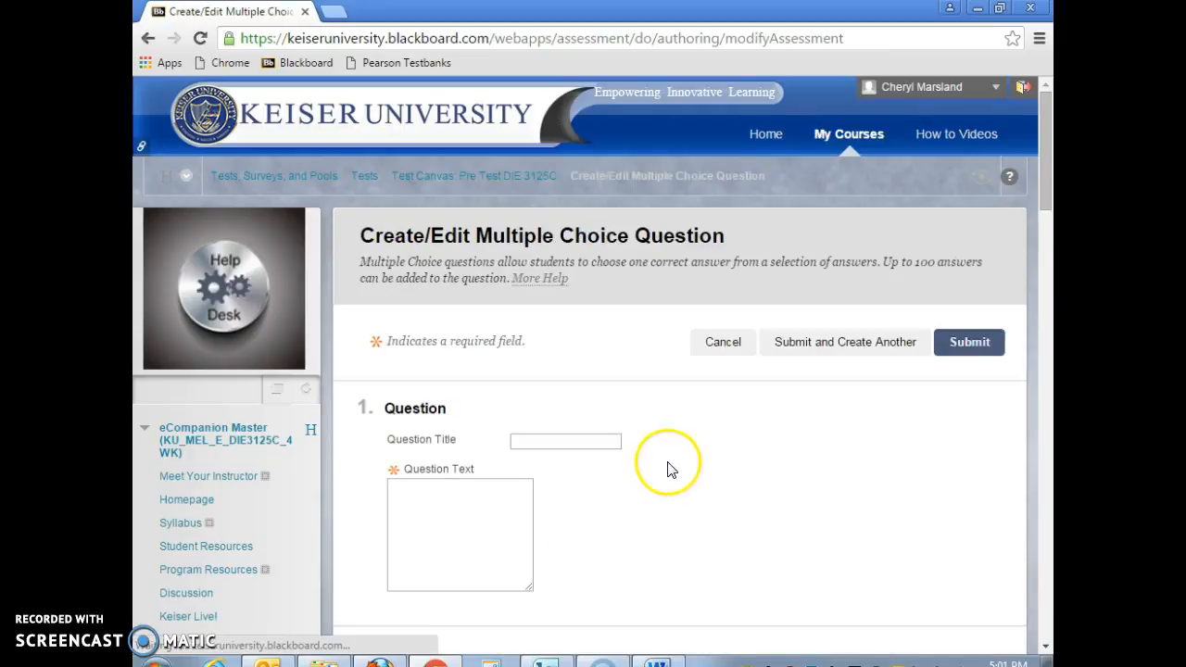
scroll(669, 469, down, 3)
click(535, 348)
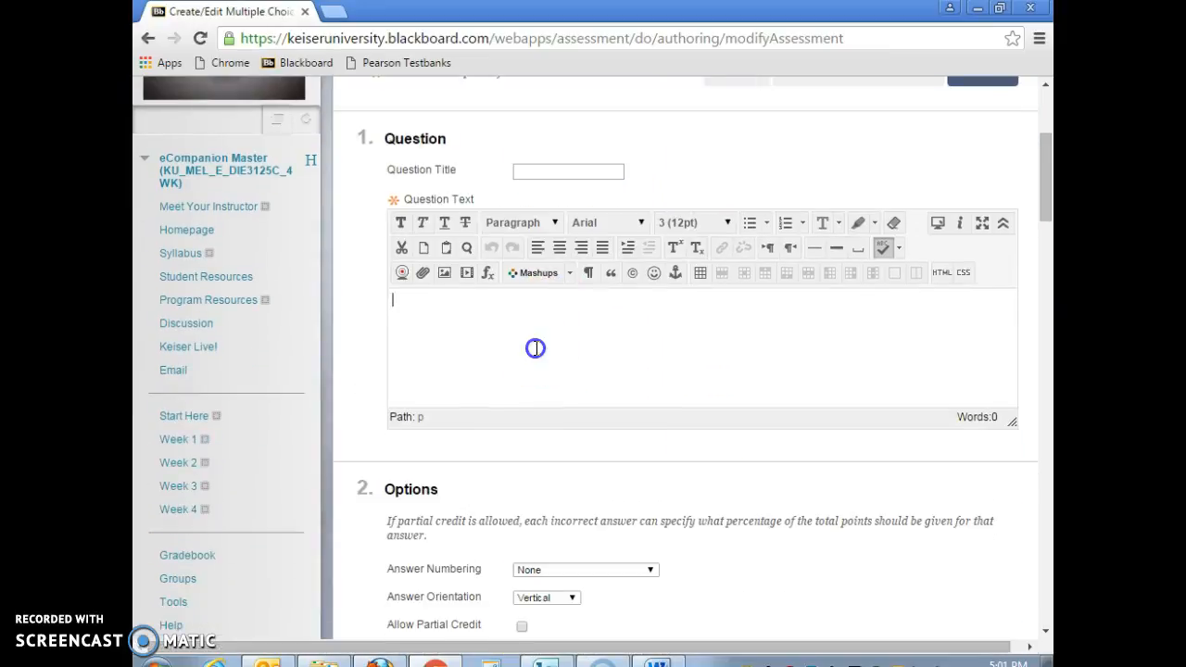
key(ctrl+v)
click(503, 324)
key(BackSpace)
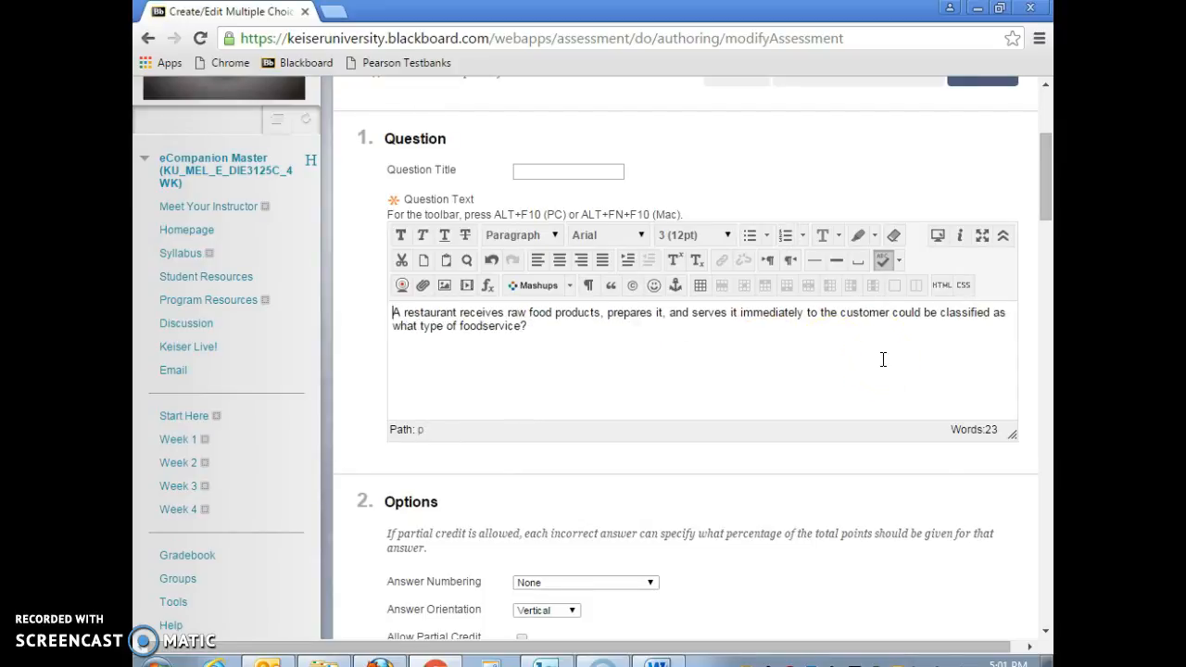
Step: Set the restaurant question's answer numbering to Lowercase Letters (a, b, c)
scroll(1014, 362, down, 4)
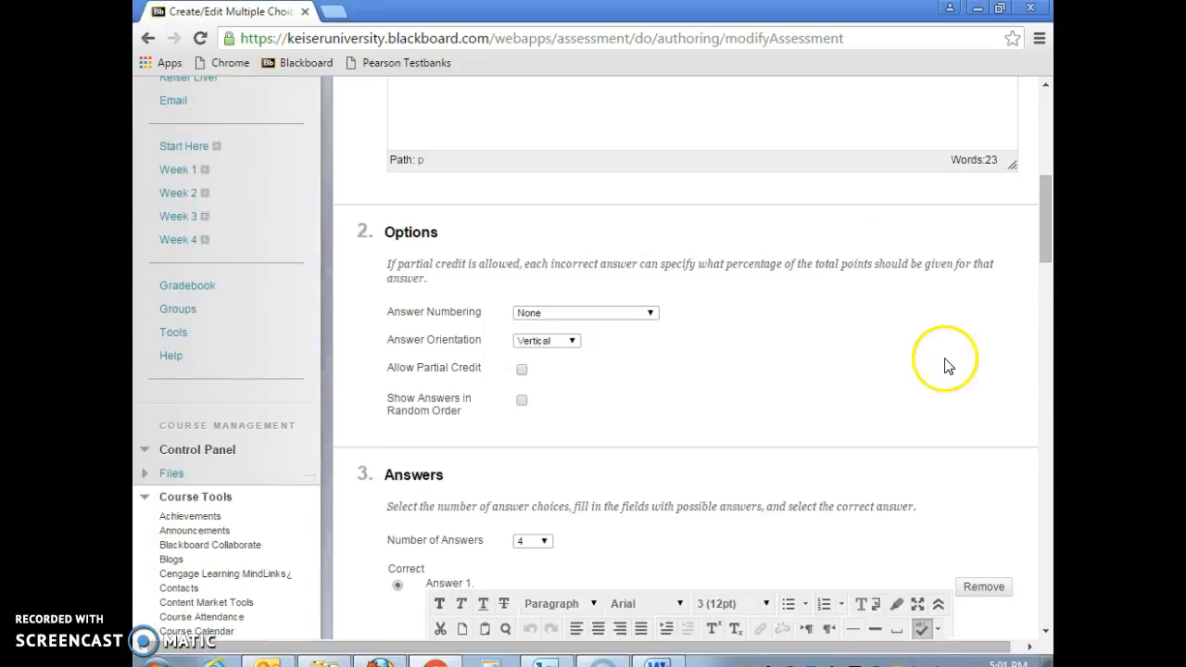
click(648, 224)
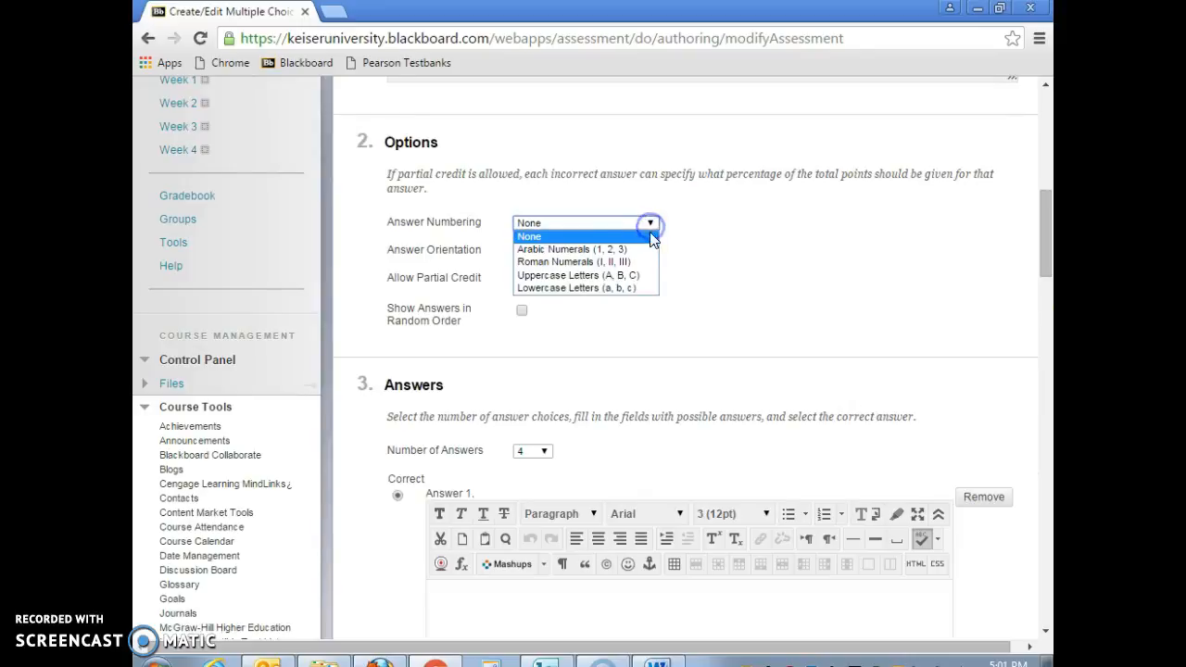
click(648, 289)
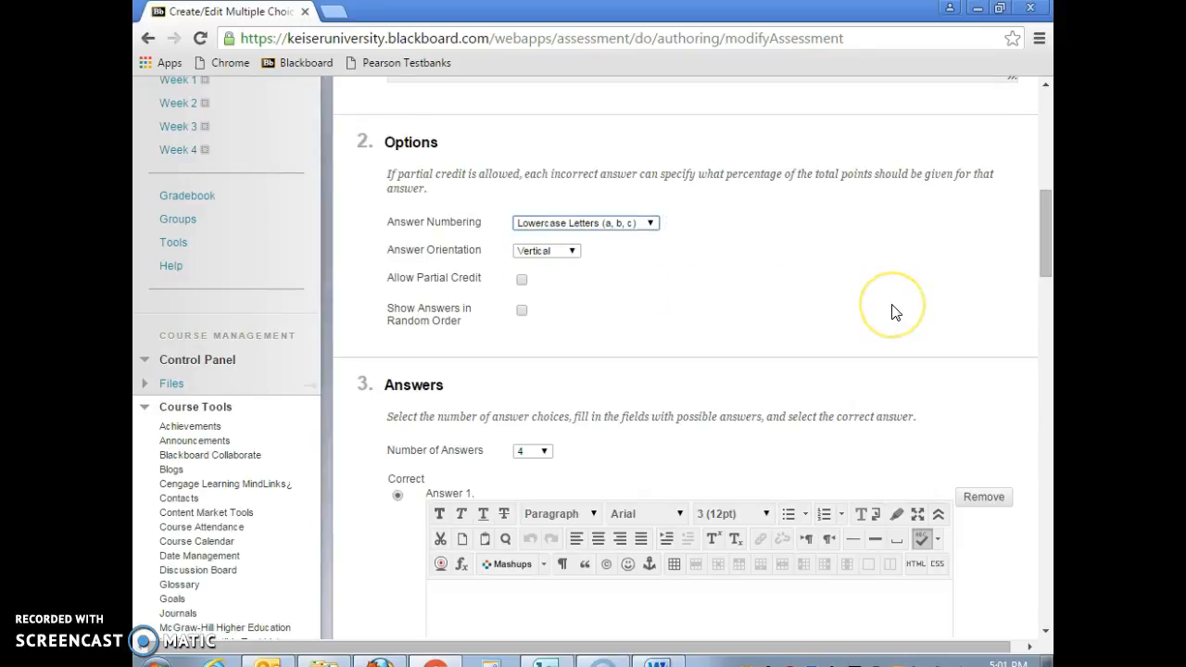
Step: Copy the first answer choice of question 5, Conventional, from the Word document and return to the Blackboard question form
scroll(895, 313, down, 3)
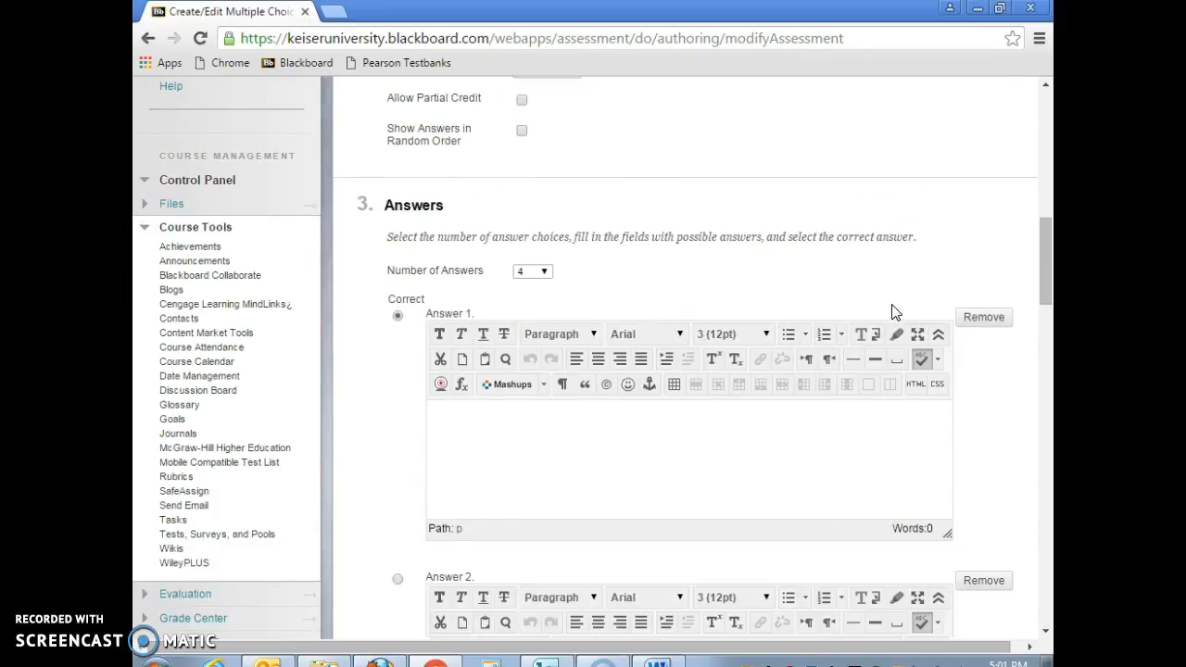
click(769, 325)
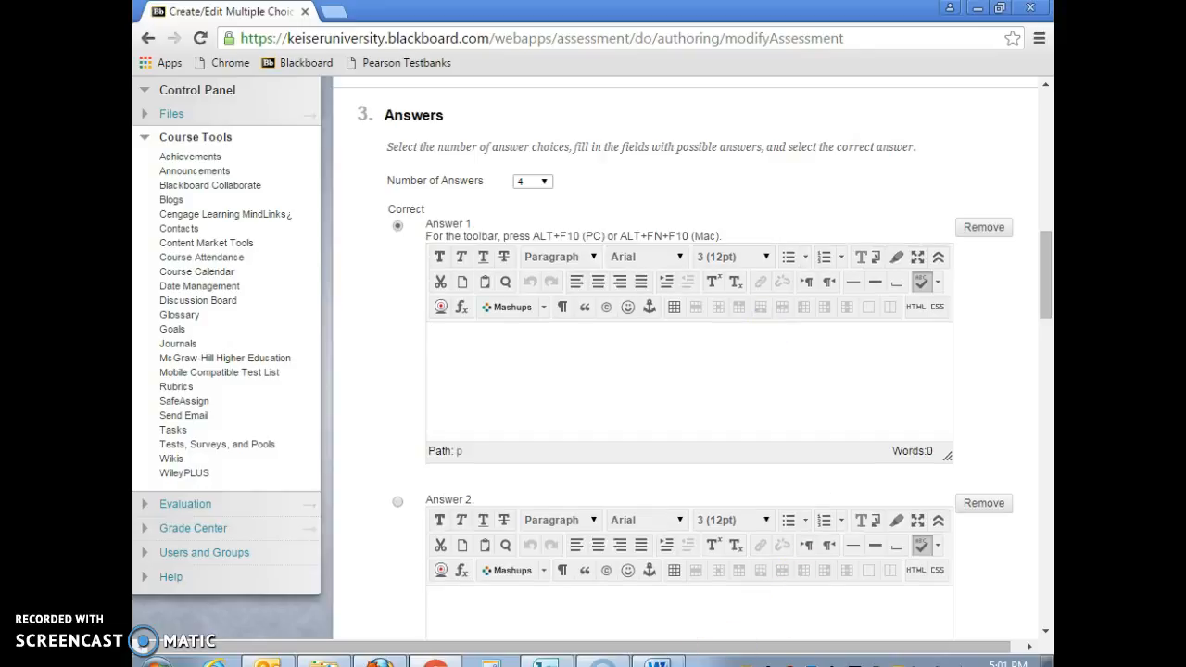
click(668, 662)
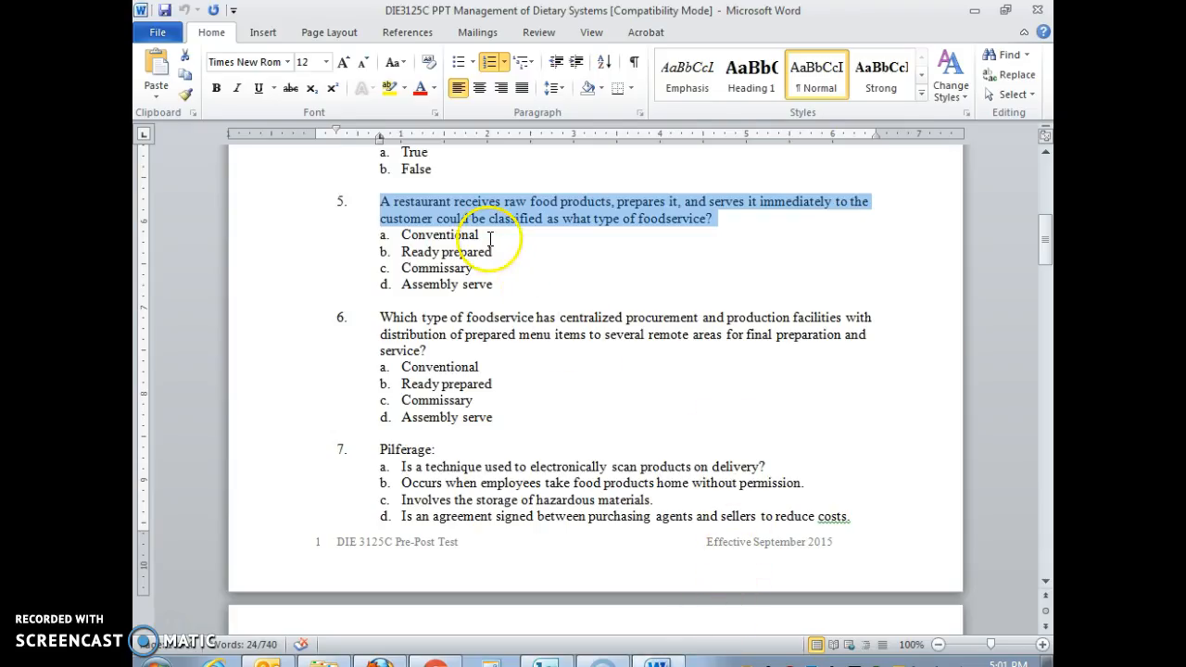
drag(490, 238, 433, 234)
right_click(428, 235)
click(471, 266)
click(602, 662)
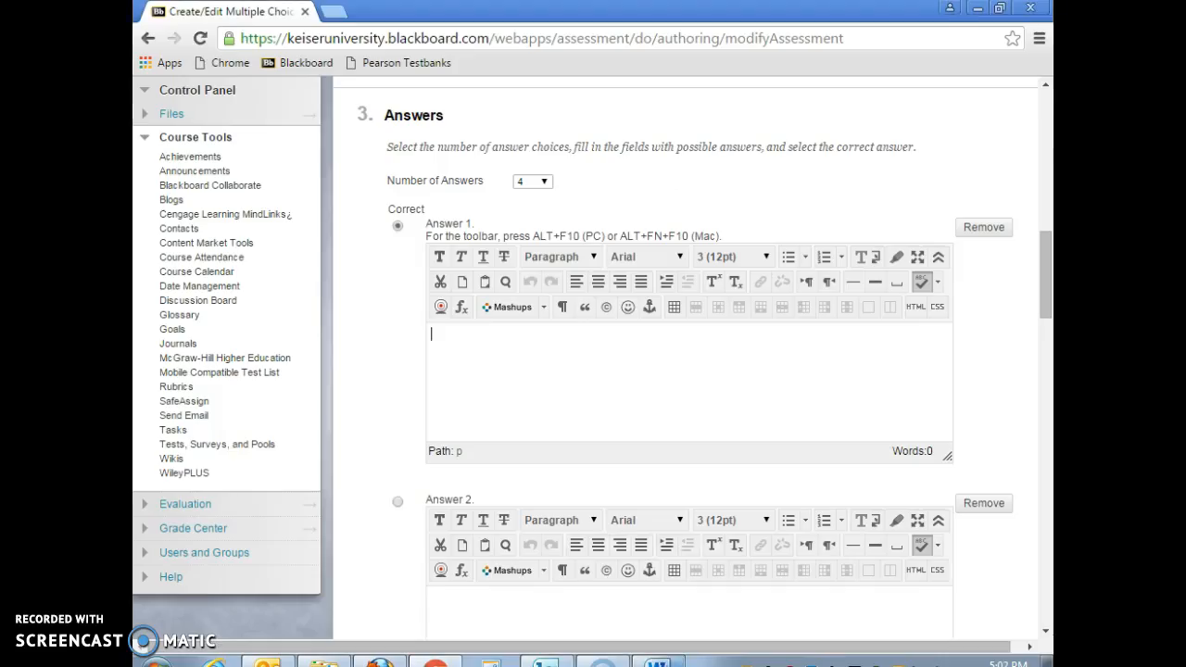
Step: Paste Conventional into Answer 1 and remove its list formatting
click(508, 381)
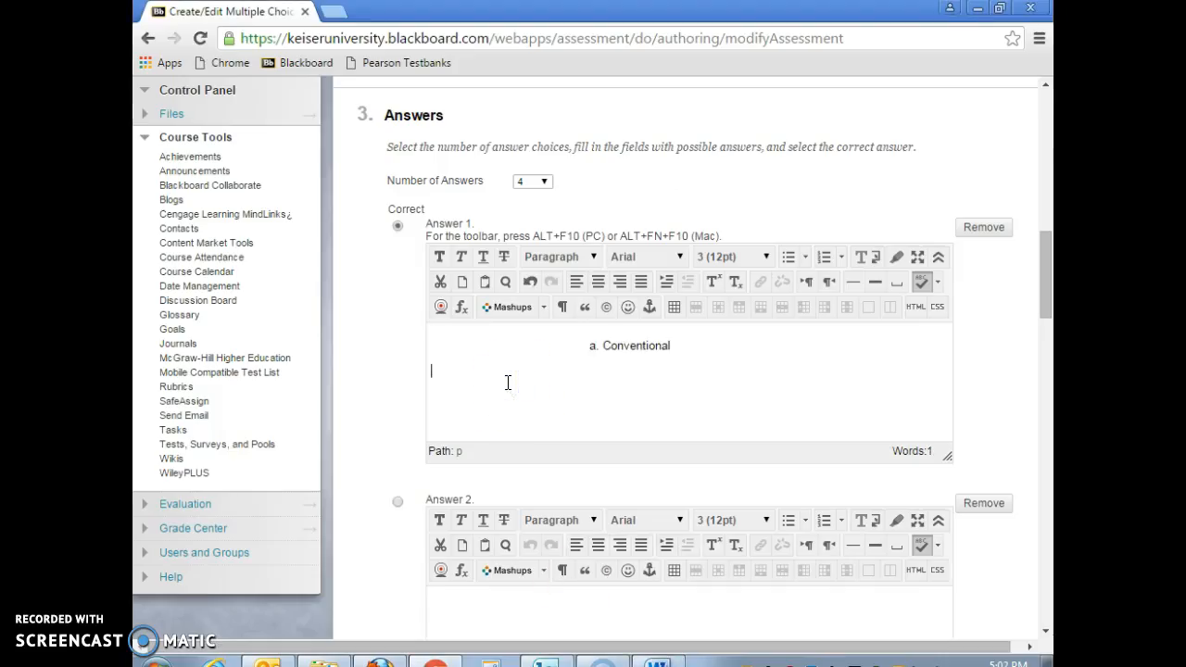
click(578, 350)
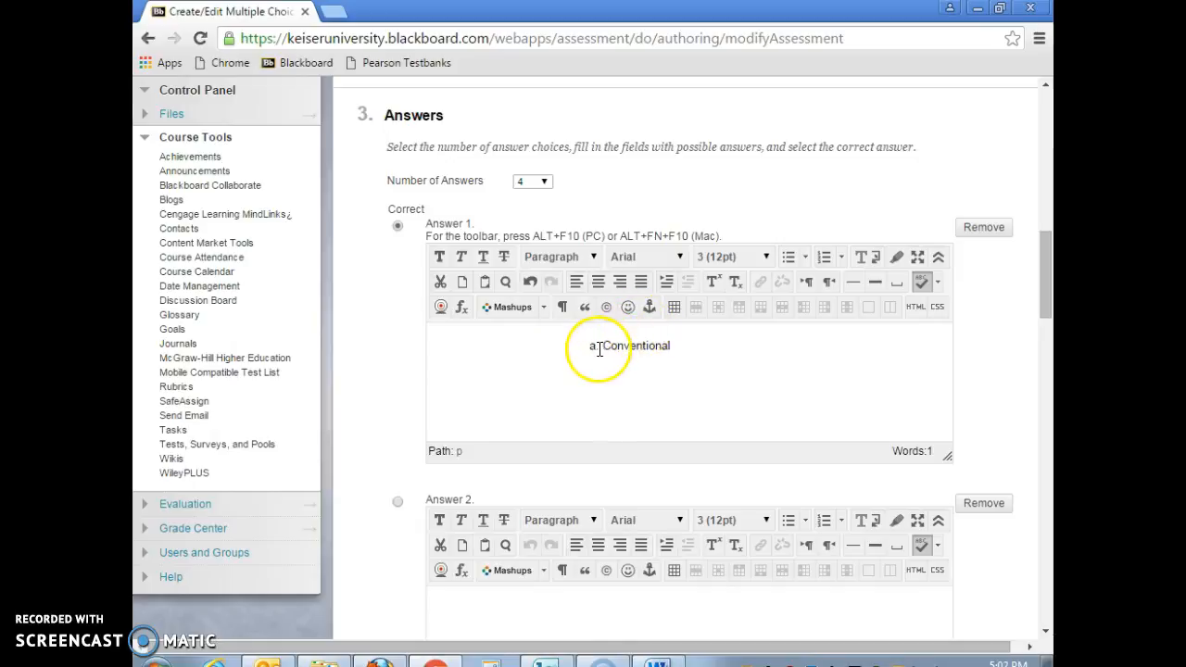
click(600, 348)
key(BackSpace)
key(BackSpace)
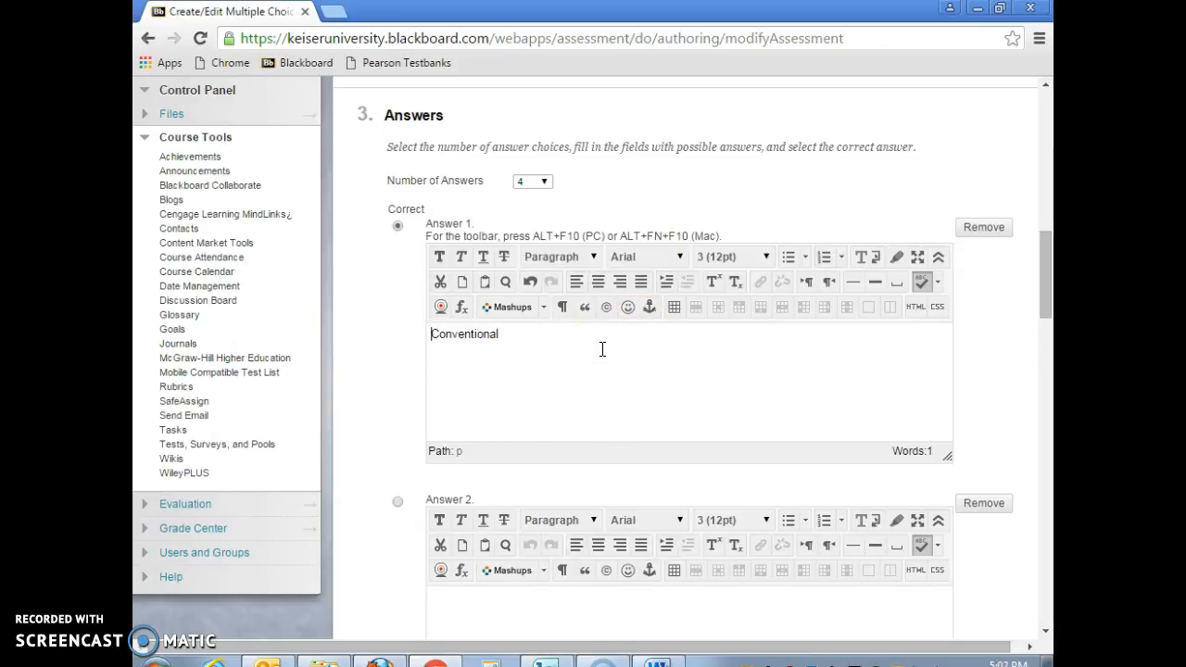
Step: Copy Ready prepared from question 5 in Word into Answer 2 in Blackboard and remove its list formatting
scroll(864, 491, down, 3)
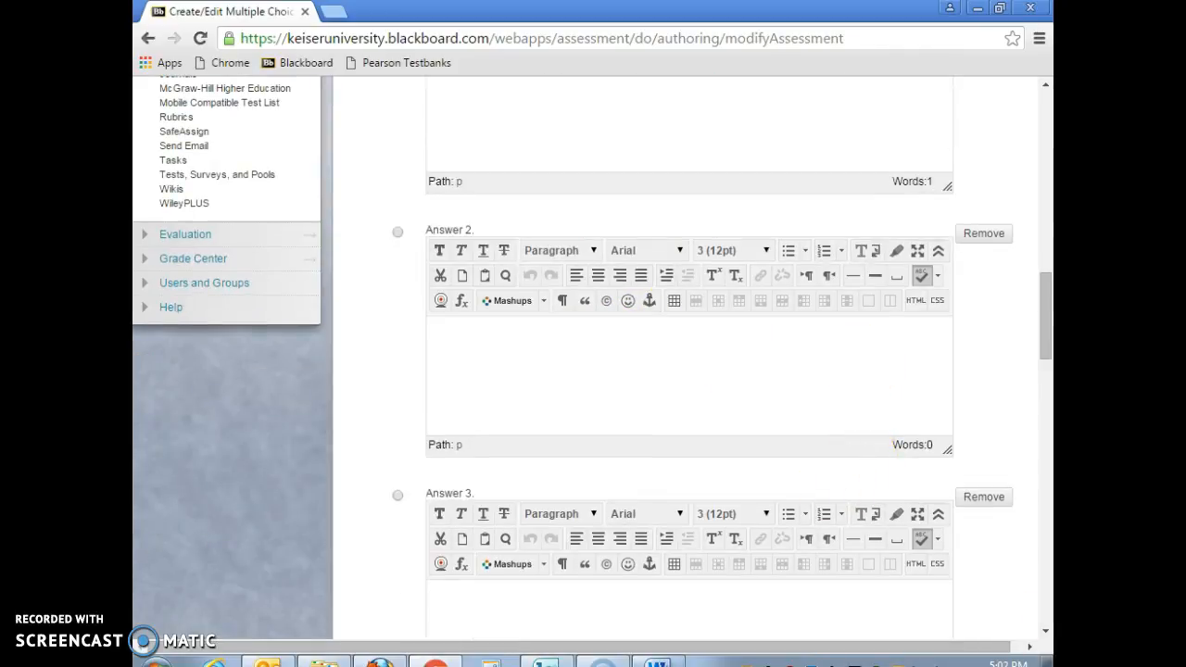
key(alt+Tab)
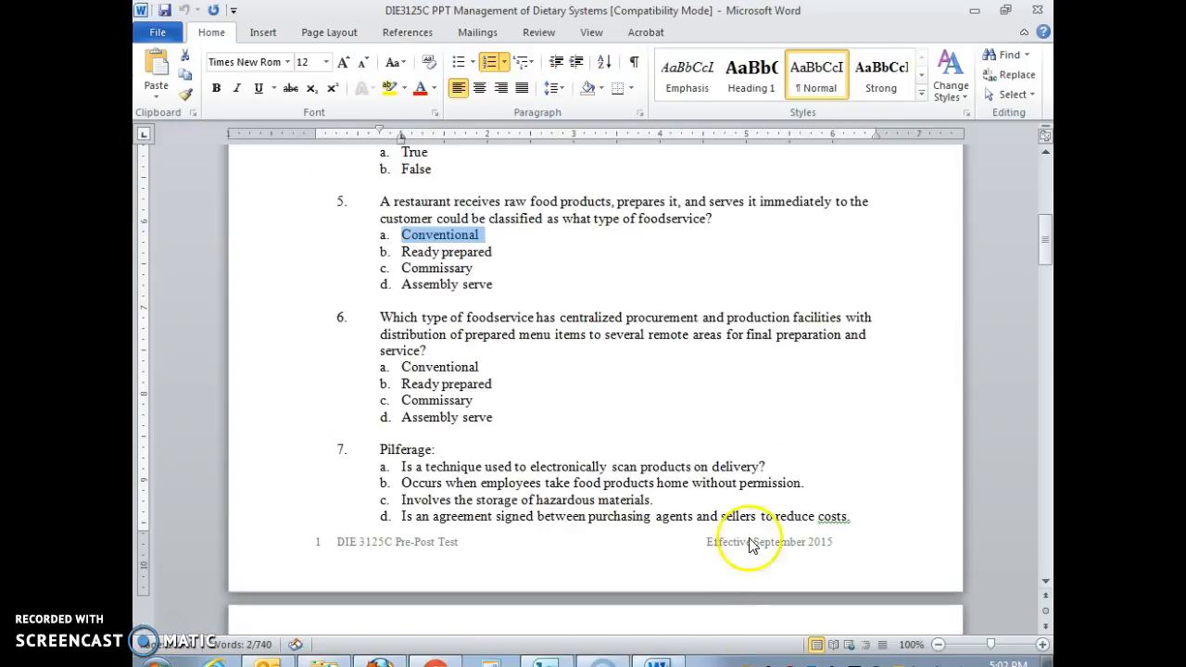
click(498, 252)
drag(498, 252, 400, 252)
right_click(399, 252)
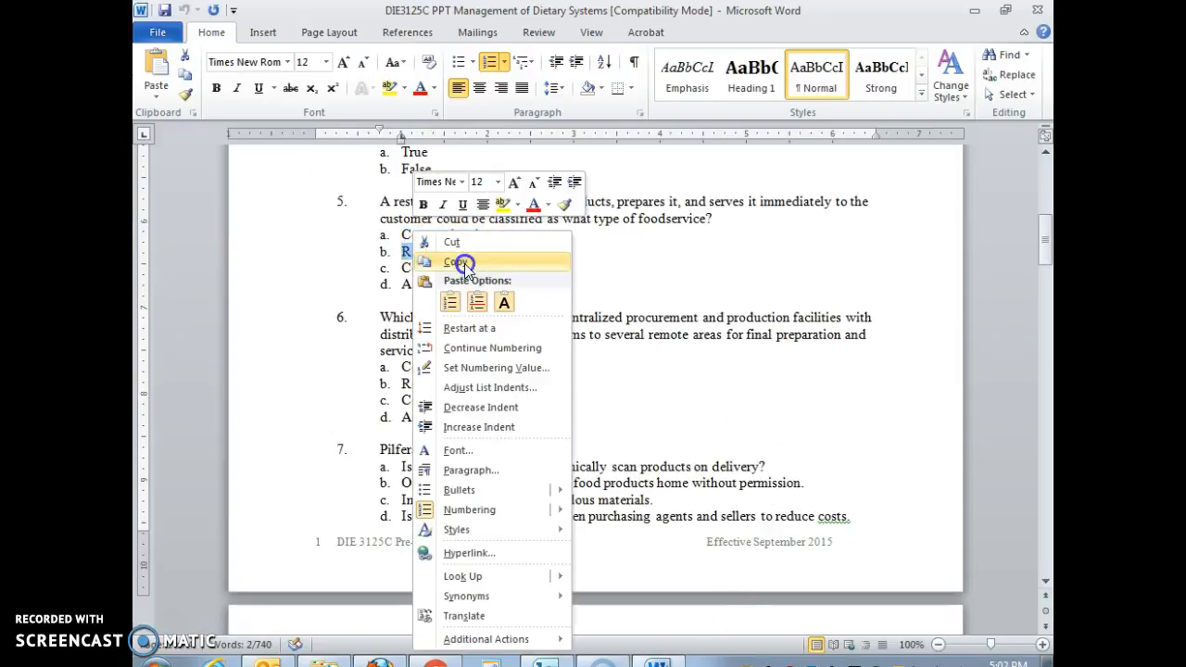
click(408, 263)
key(alt+Tab)
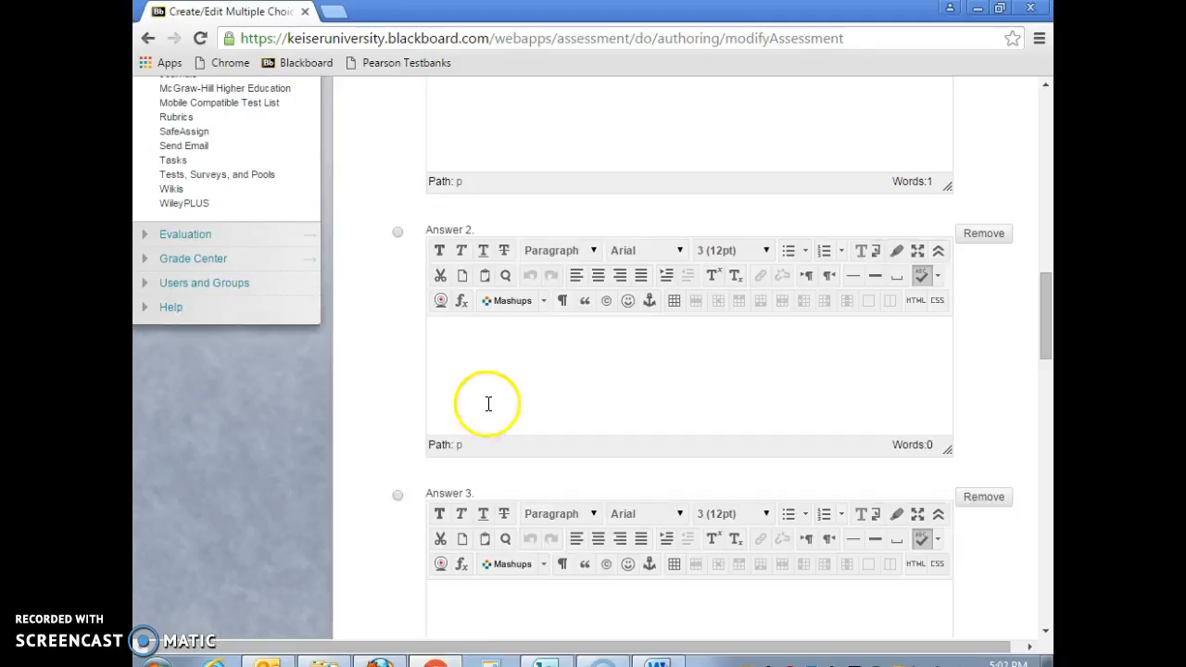
click(486, 396)
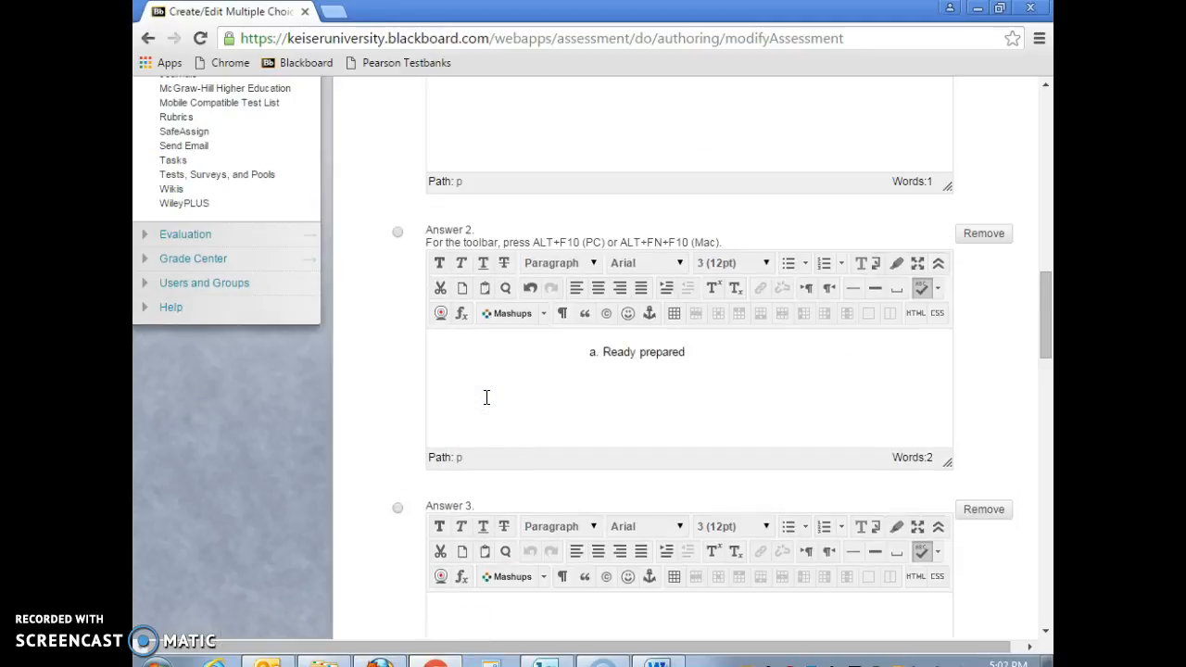
key(BackSpace)
key(BackSpace)
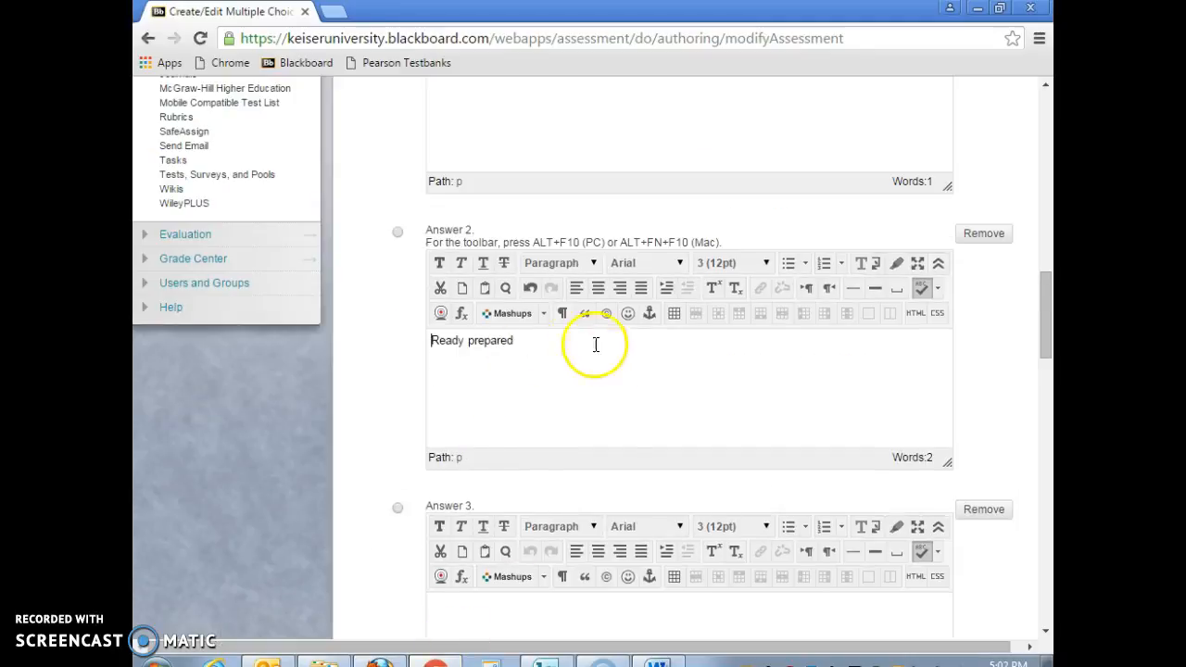
Step: Copy Commissary from question 5 in Word into Answer 3 in Blackboard and remove its list formatting
scroll(602, 356, down, 3)
click(667, 664)
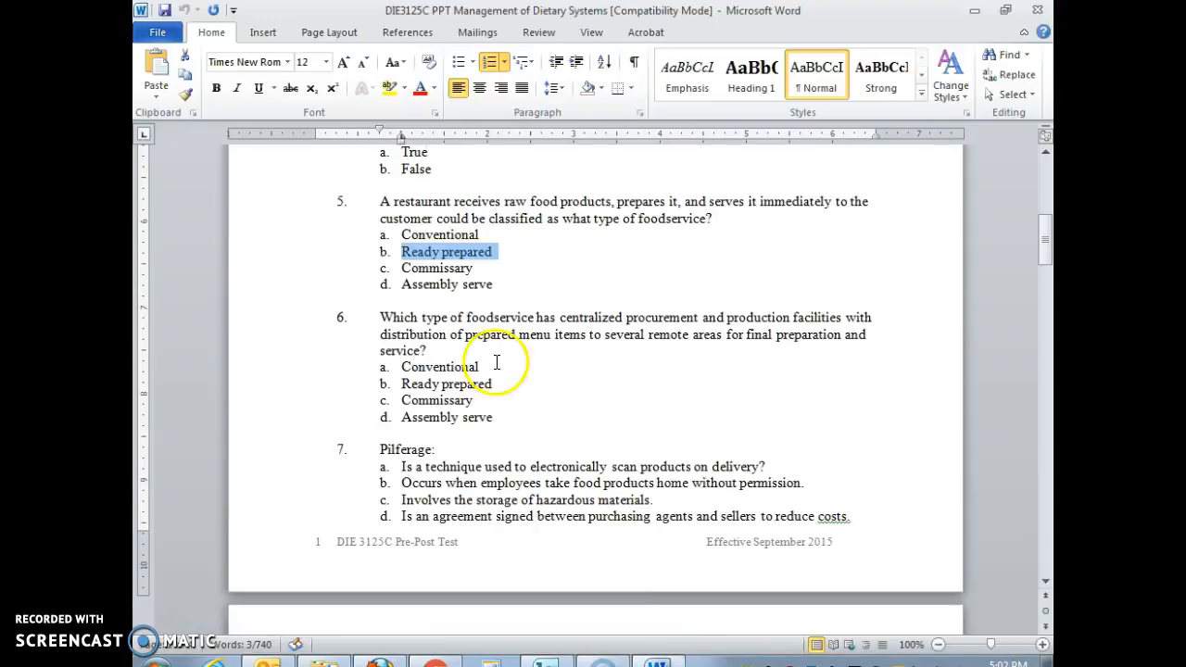
drag(477, 267, 400, 273)
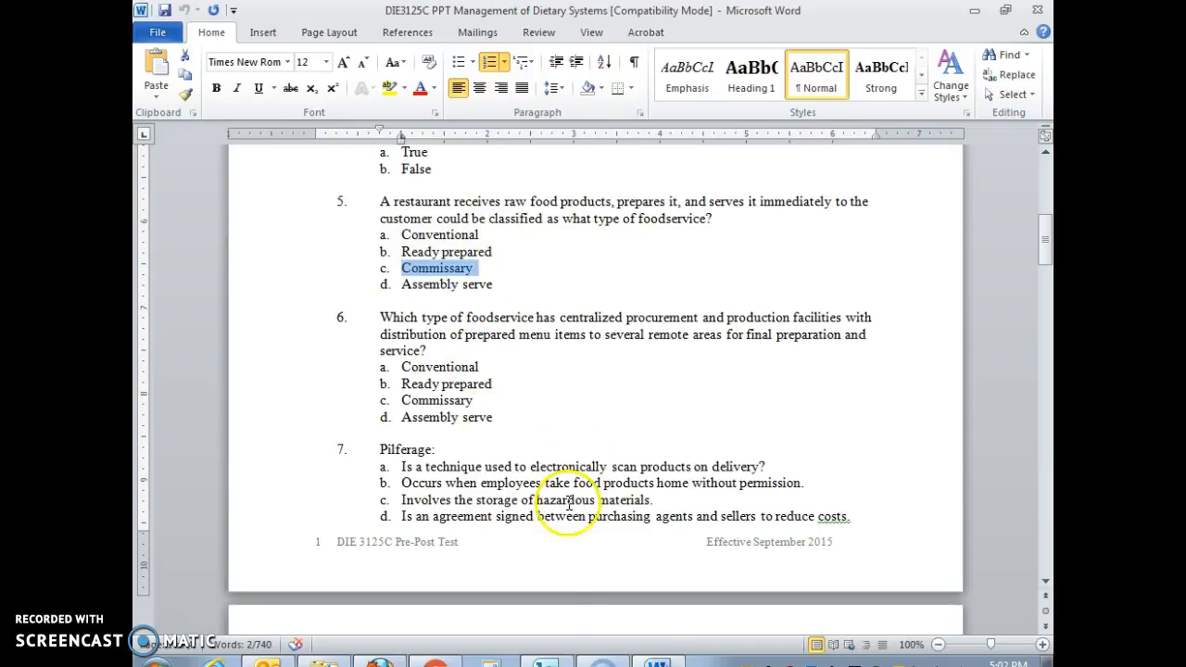
click(437, 655)
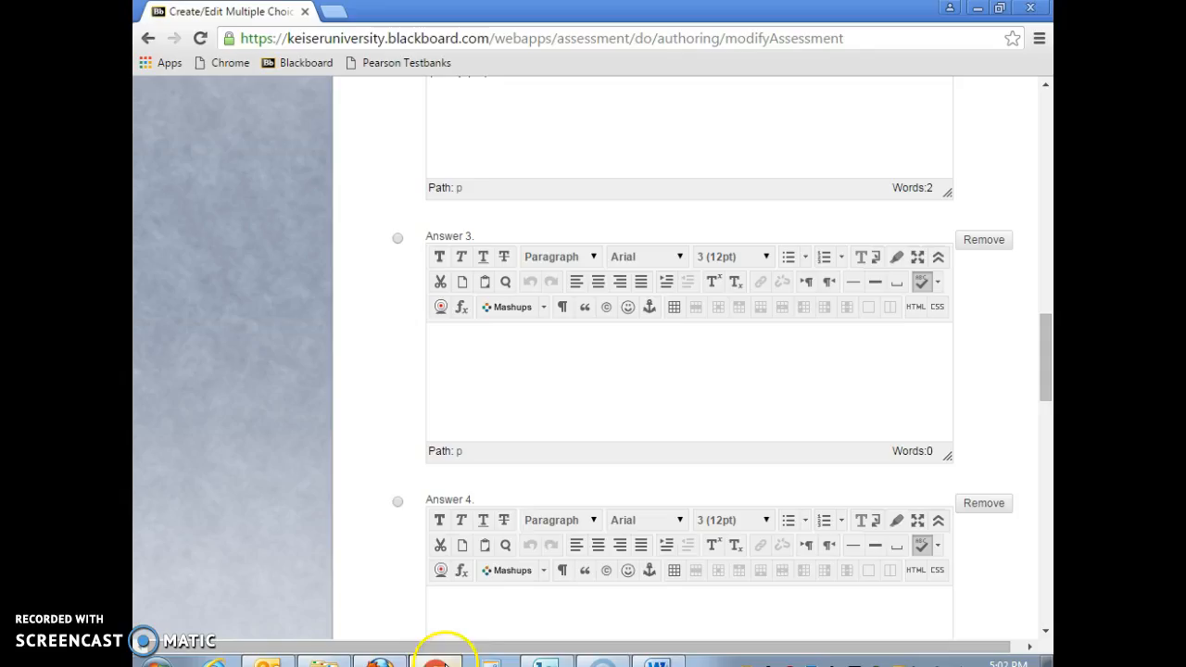
click(494, 372)
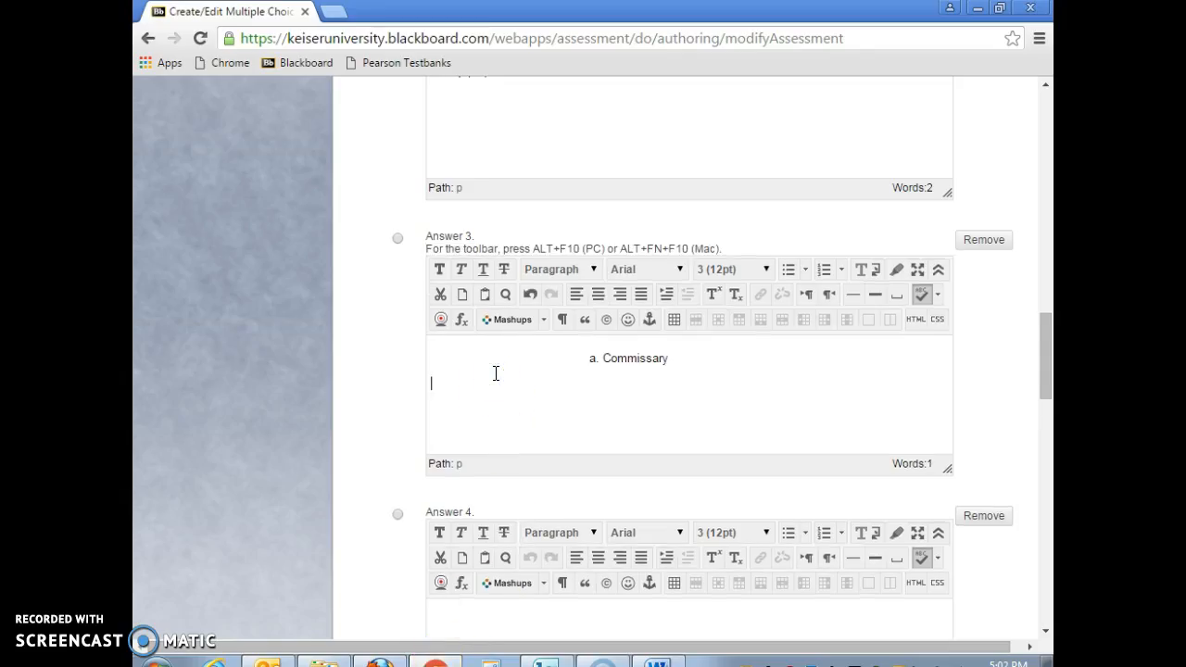
click(603, 359)
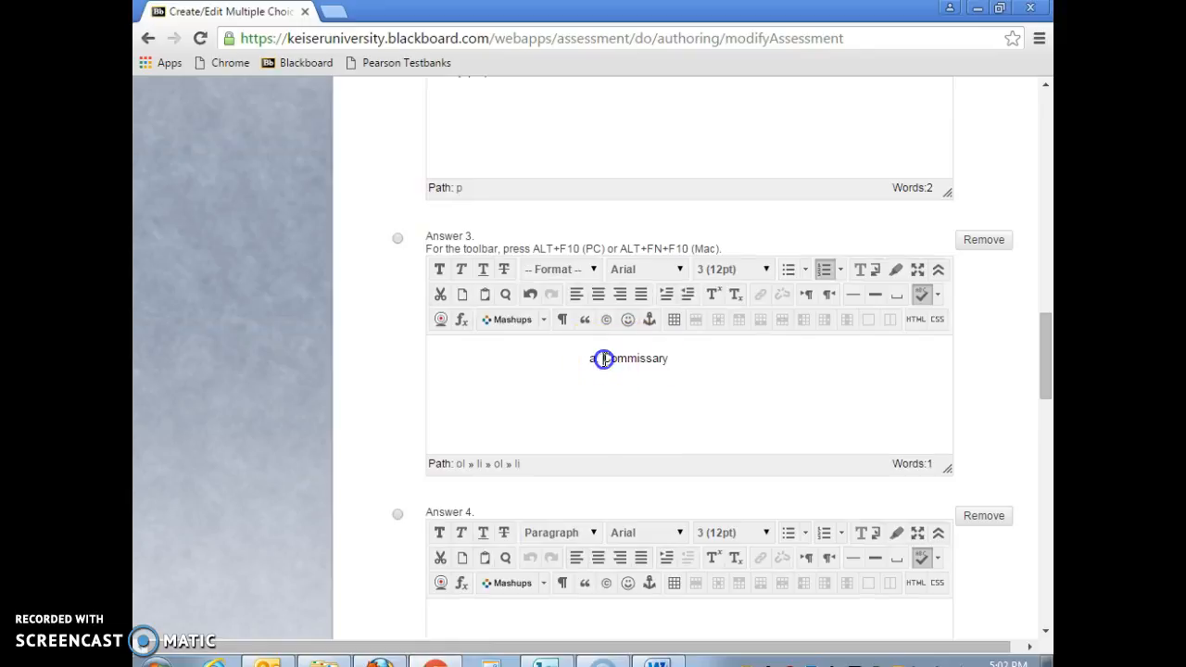
key(BackSpace)
key(BackSpace)
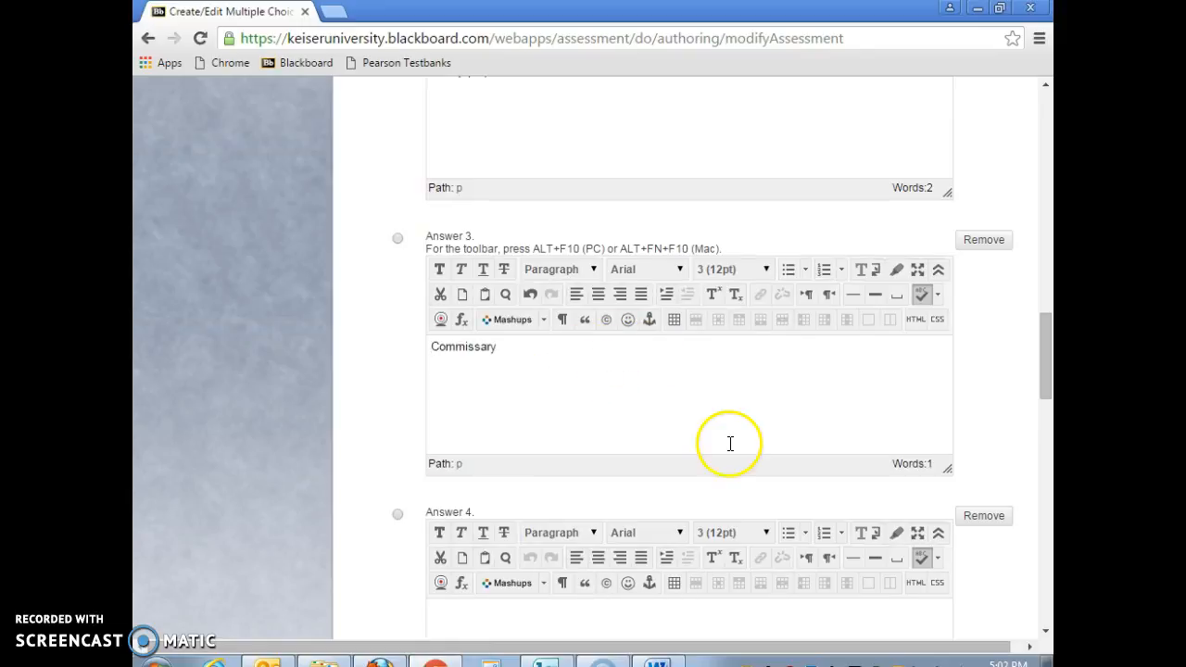
Step: Paste the copied text Commissary into Answer 4 and remove its list formatting
scroll(730, 443, down, 4)
click(527, 276)
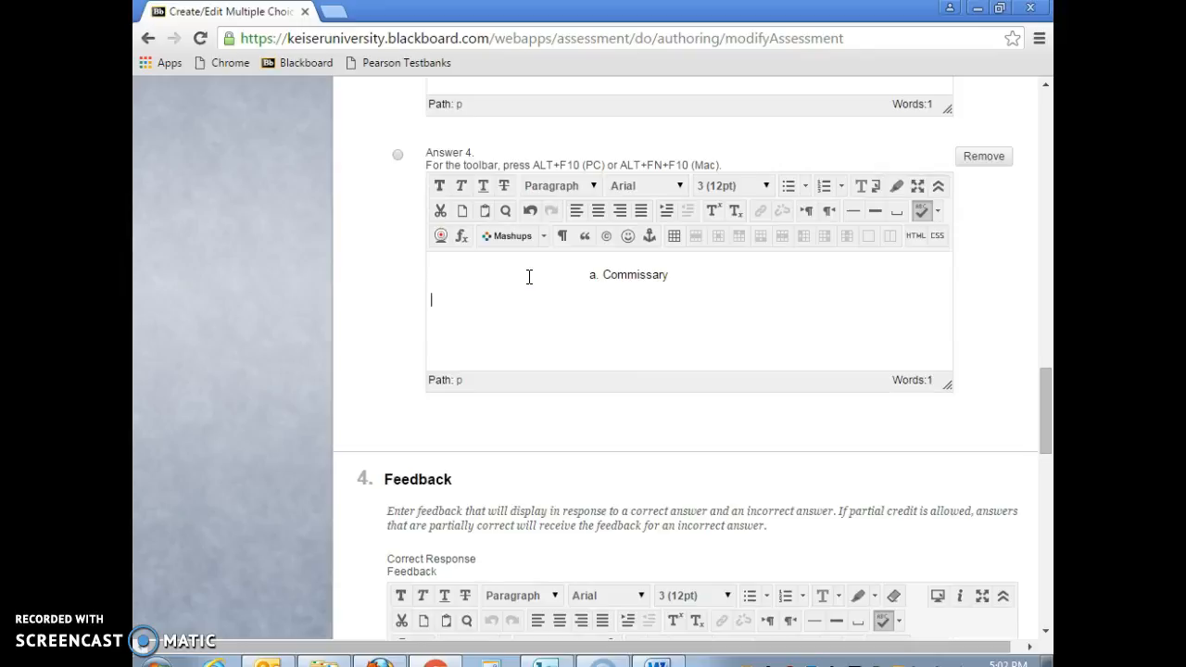
key(BackSpace)
key(BackSpace)
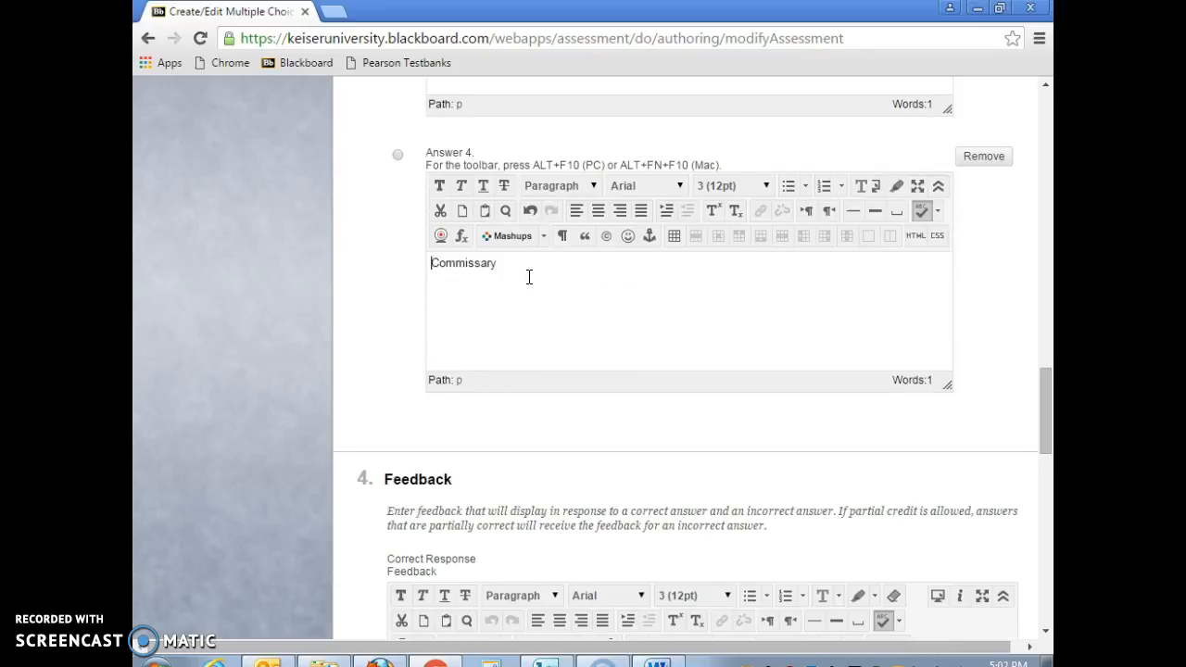
Step: Submit the restaurant question with Conventional as the correct answer and set its points to 1
scroll(528, 239, up, 9)
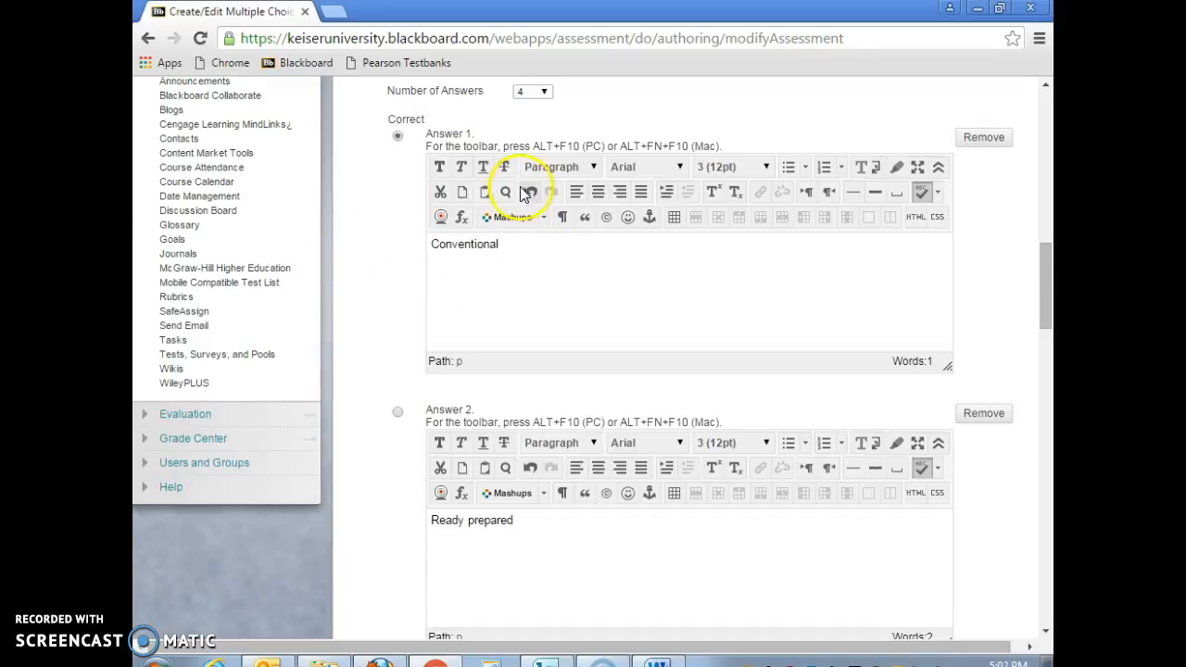
scroll(521, 198, down, 2)
scroll(518, 199, down, 15)
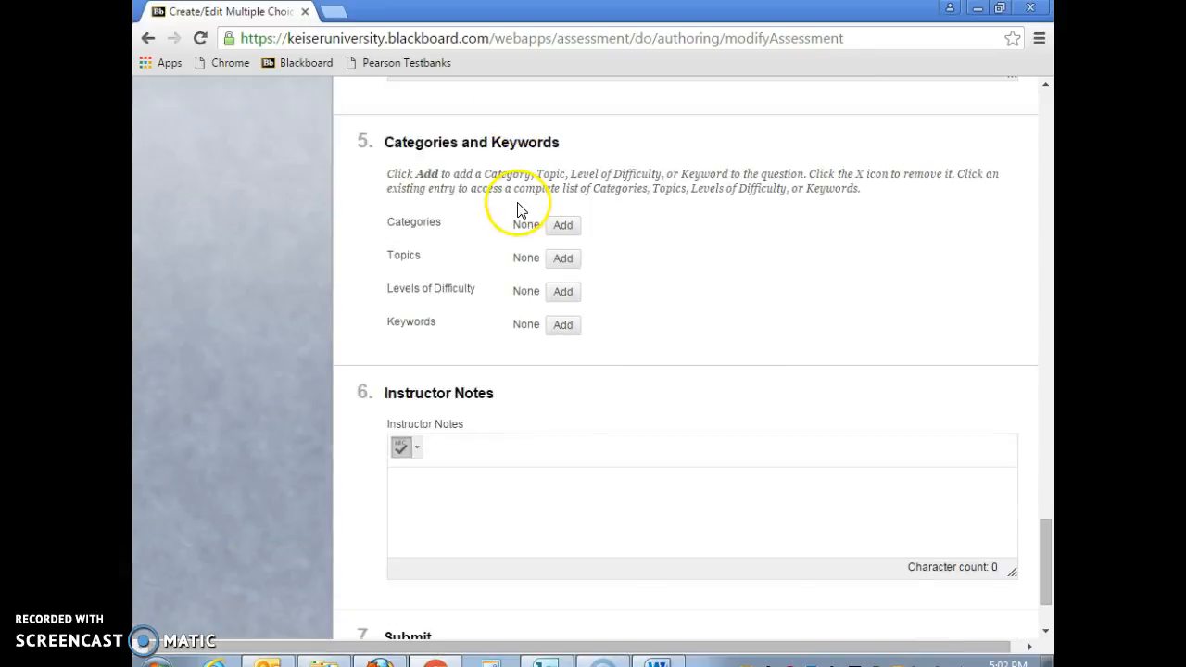
click(980, 583)
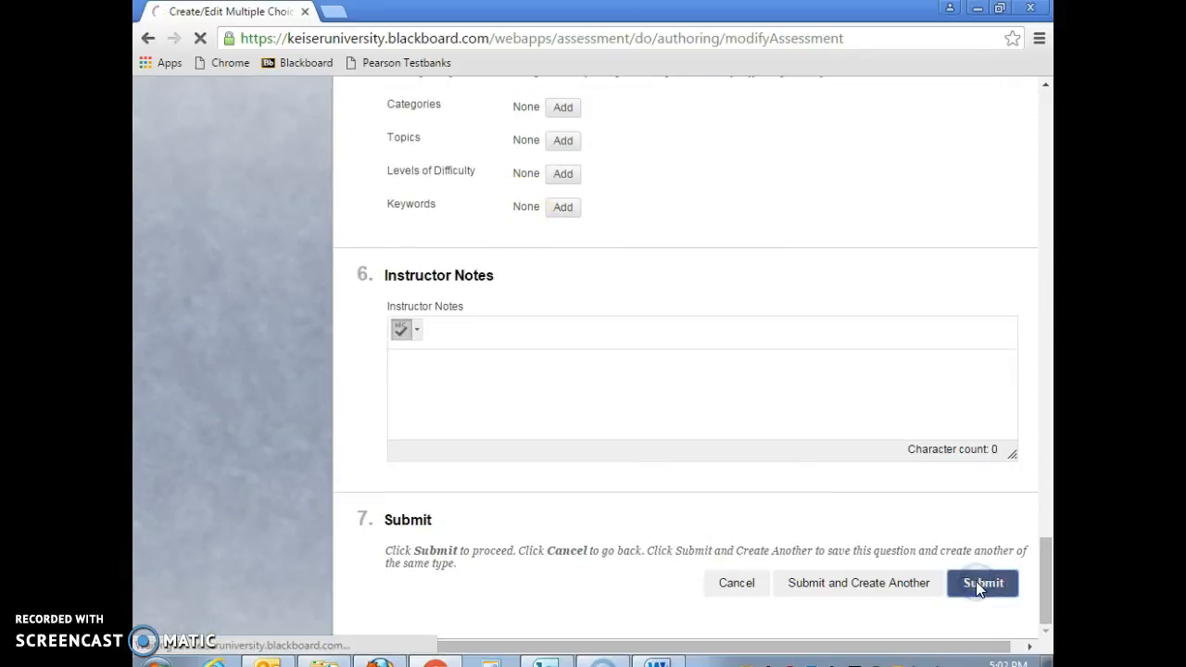
scroll(802, 516, down, 5)
scroll(803, 517, down, 7)
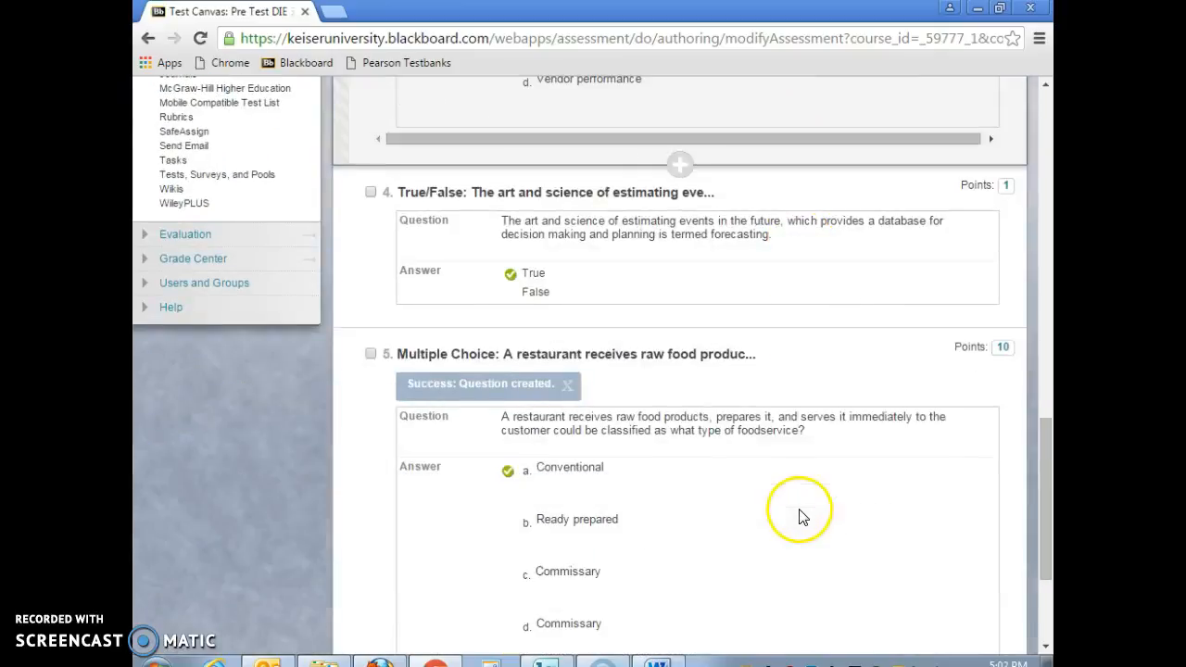
click(1001, 347)
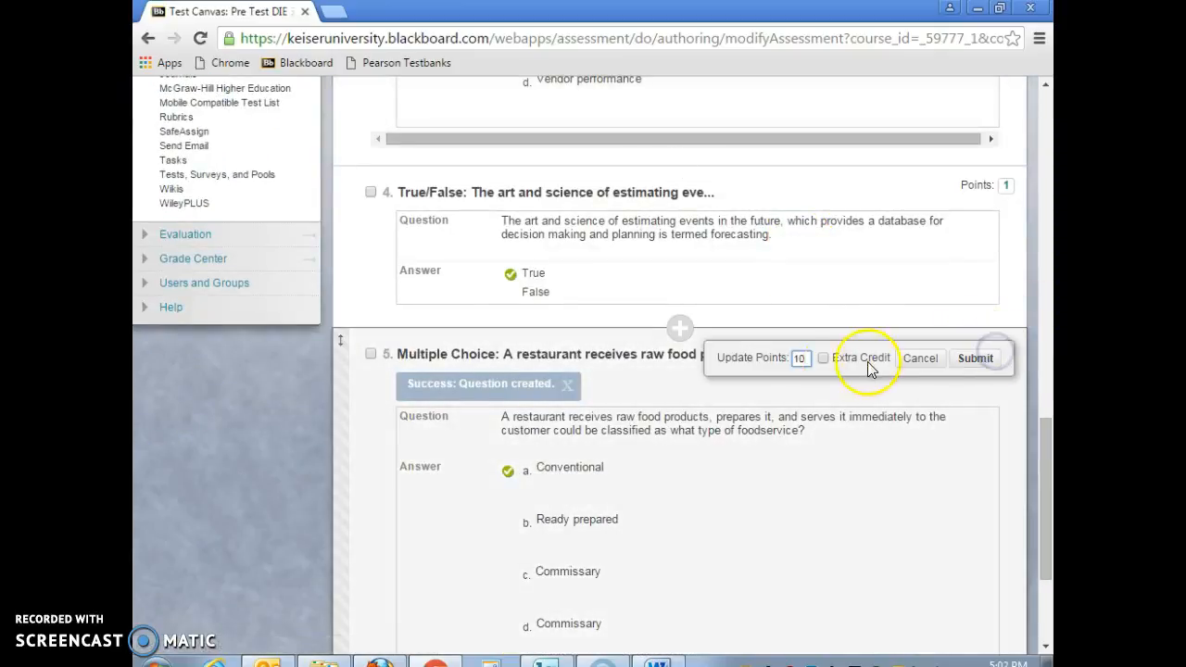
click(971, 356)
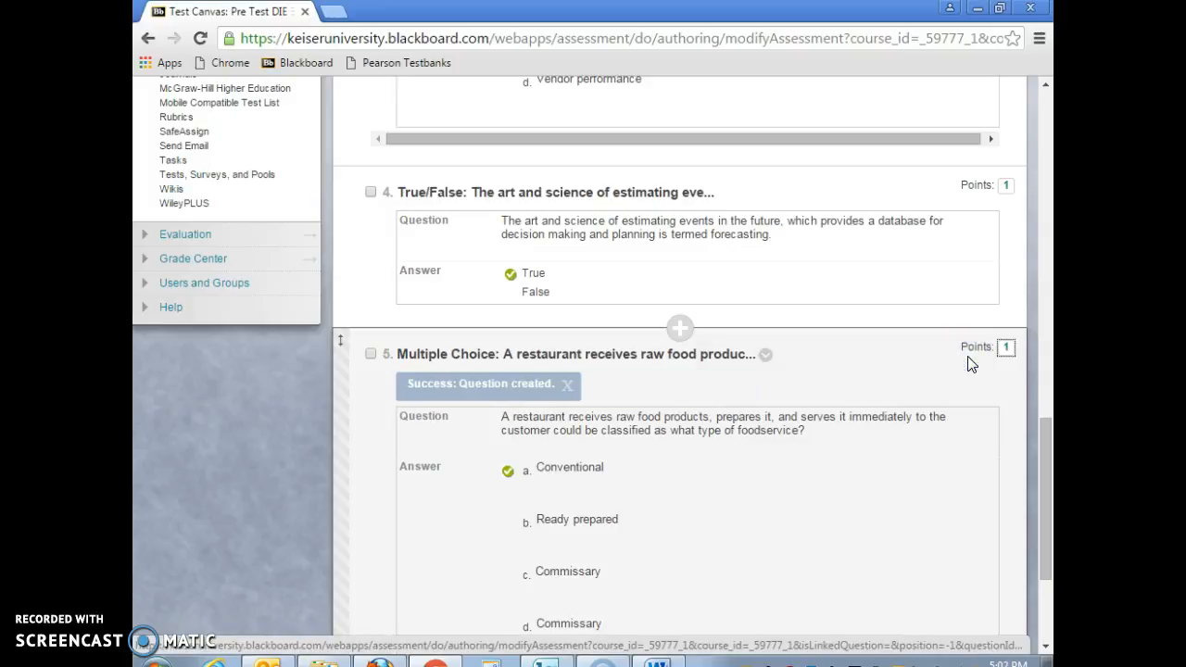
Step: Copy the question 6 text about centralized procurement and production facilities from Word and return to the Blackboard test canvas
scroll(971, 365, down, 3)
click(657, 663)
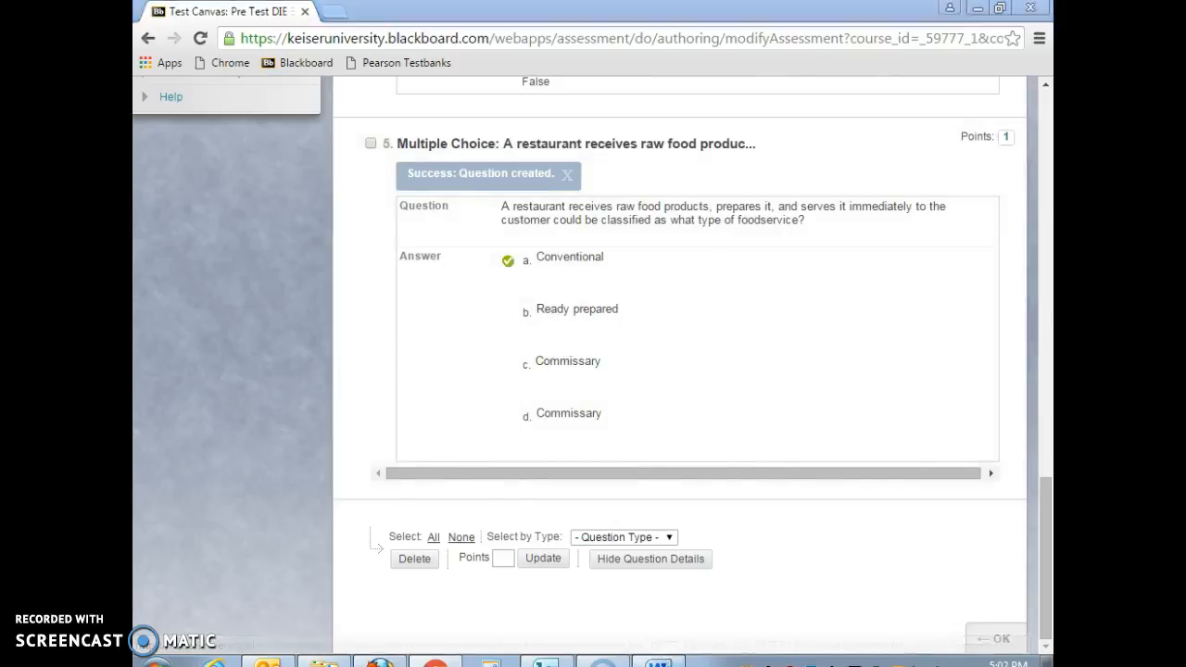
scroll(815, 324, down, 2)
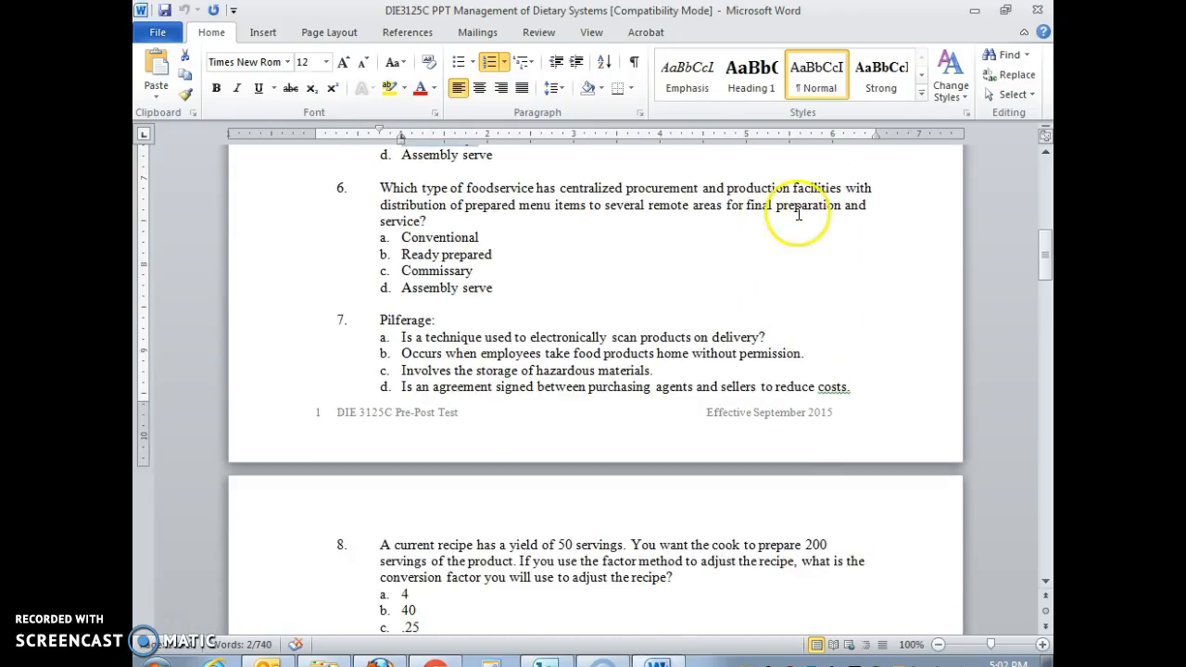
drag(401, 221, 375, 188)
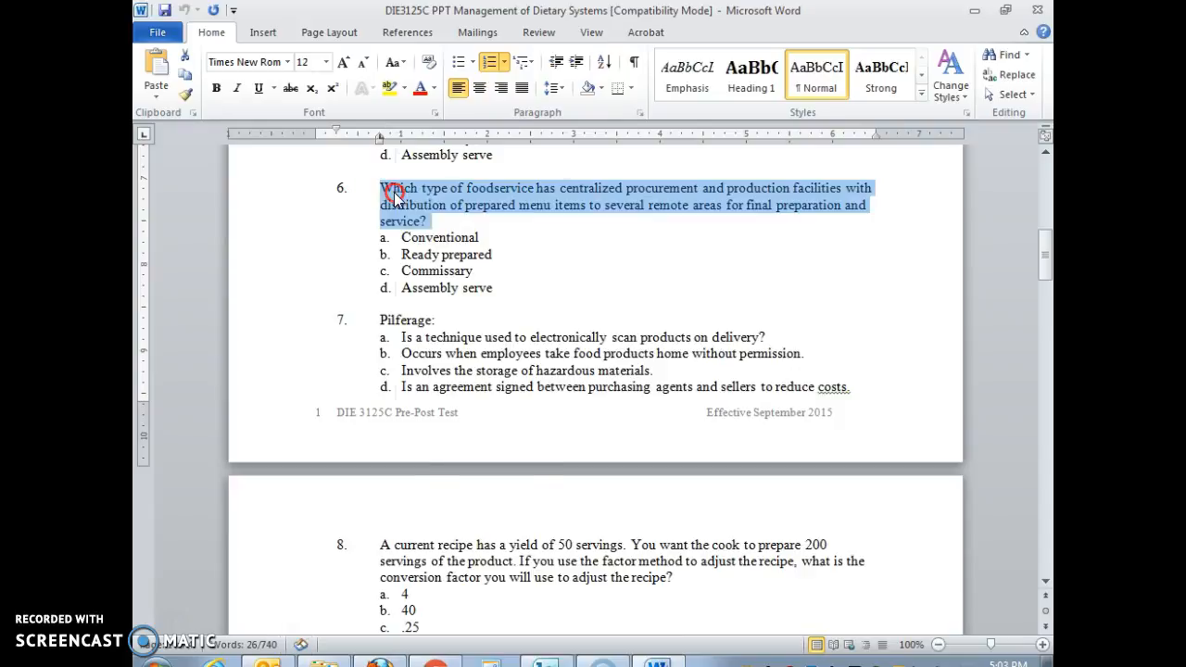
right_click(394, 195)
click(400, 222)
click(379, 663)
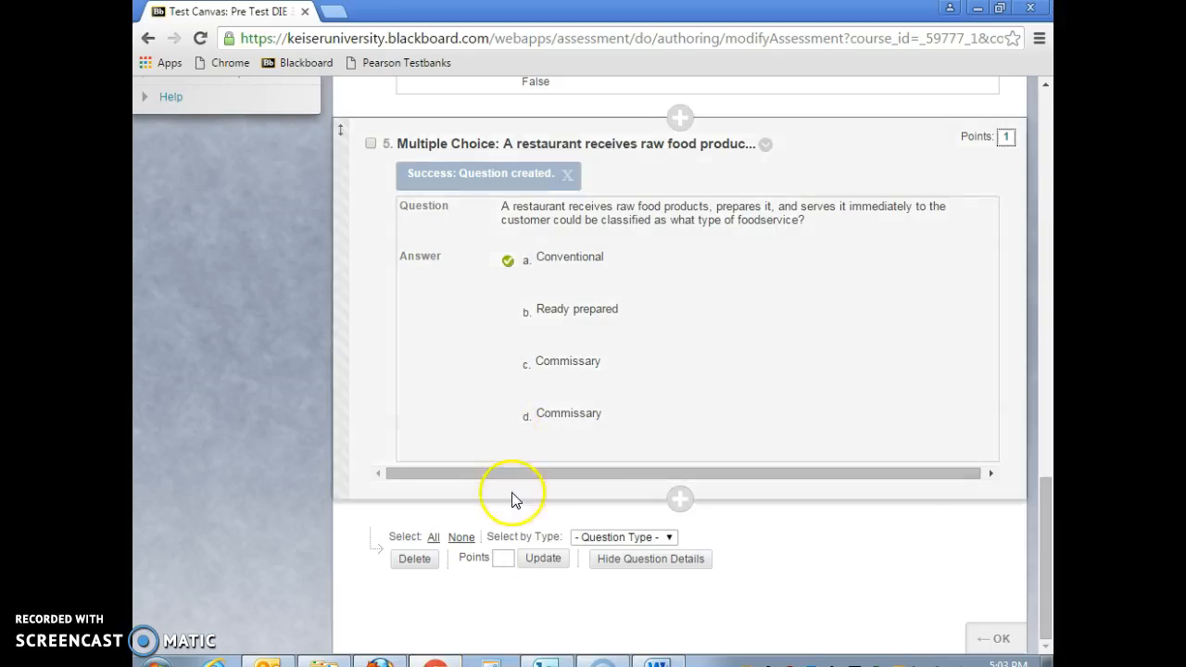
Step: Create a new Multiple Choice question in the Pre Test DIE 3125C test and go to its Question Text
scroll(680, 494, up, 10)
scroll(690, 463, up, 10)
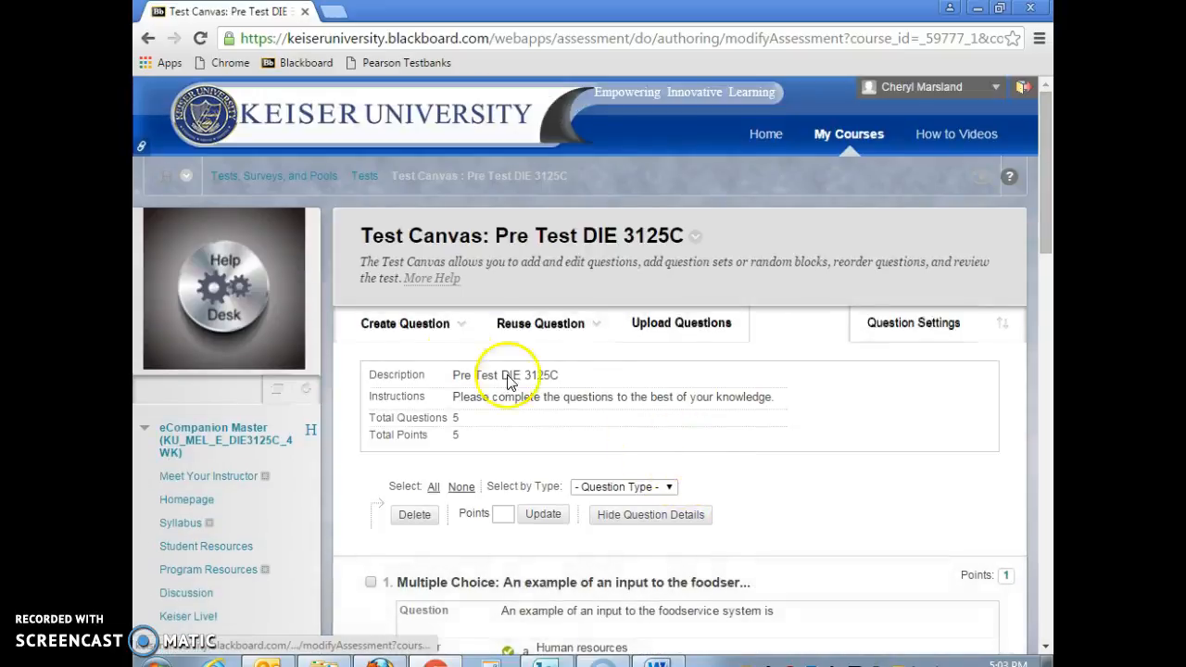
click(441, 322)
scroll(537, 398, down, 2)
click(559, 491)
click(439, 320)
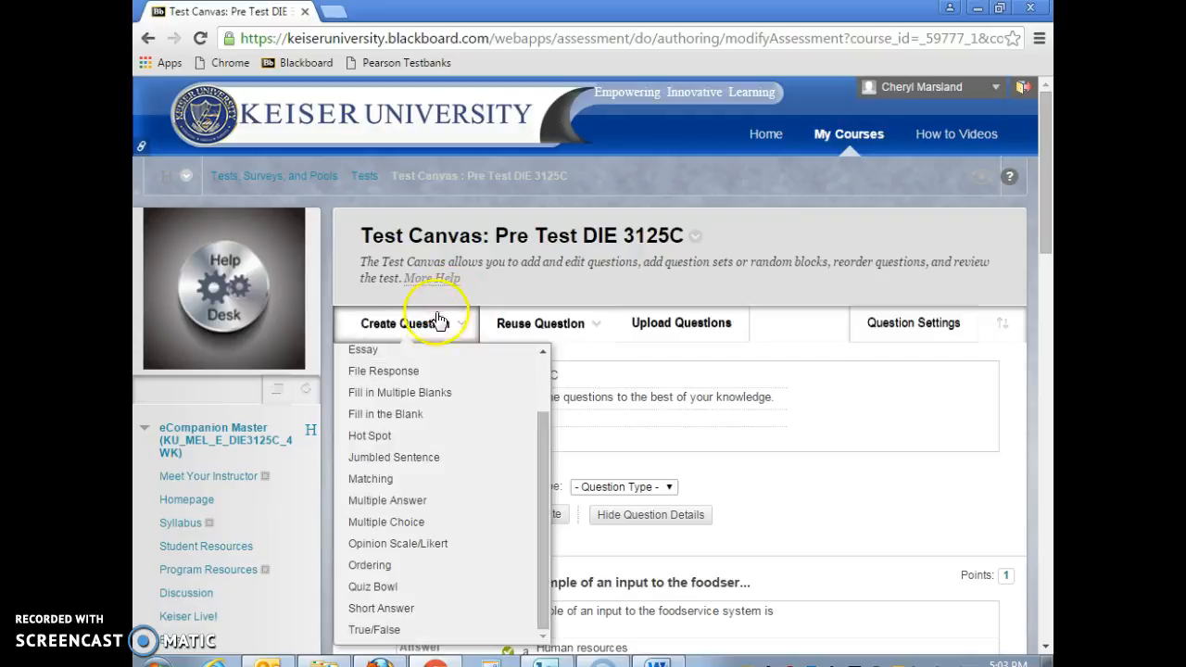
click(412, 522)
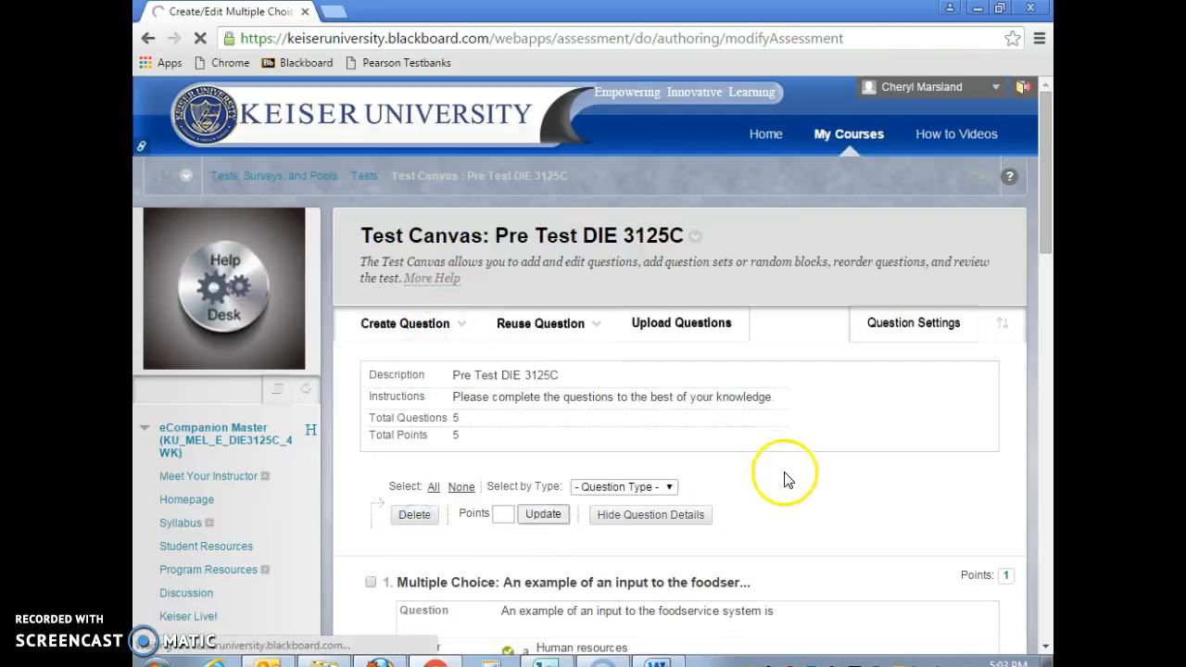
scroll(784, 476, down, 4)
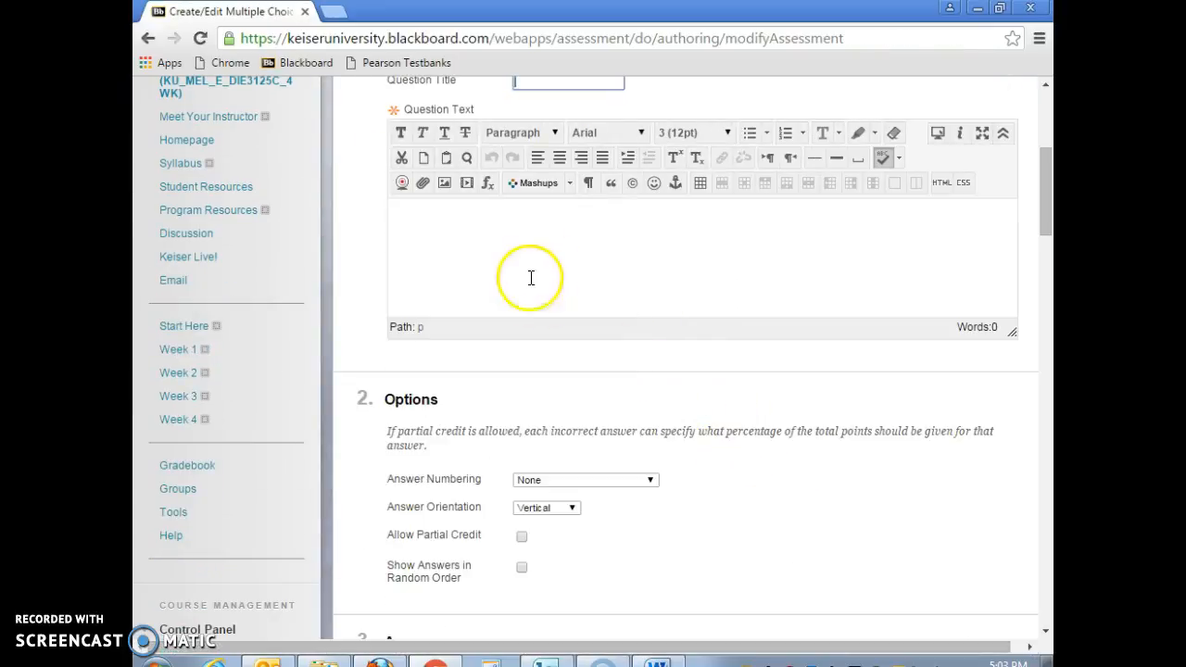
Step: Paste the centralized procurement question into the Question Text without list formatting and set Answer Numbering to Lowercase Letters (a, b, c)
click(527, 259)
key(ctrl+v)
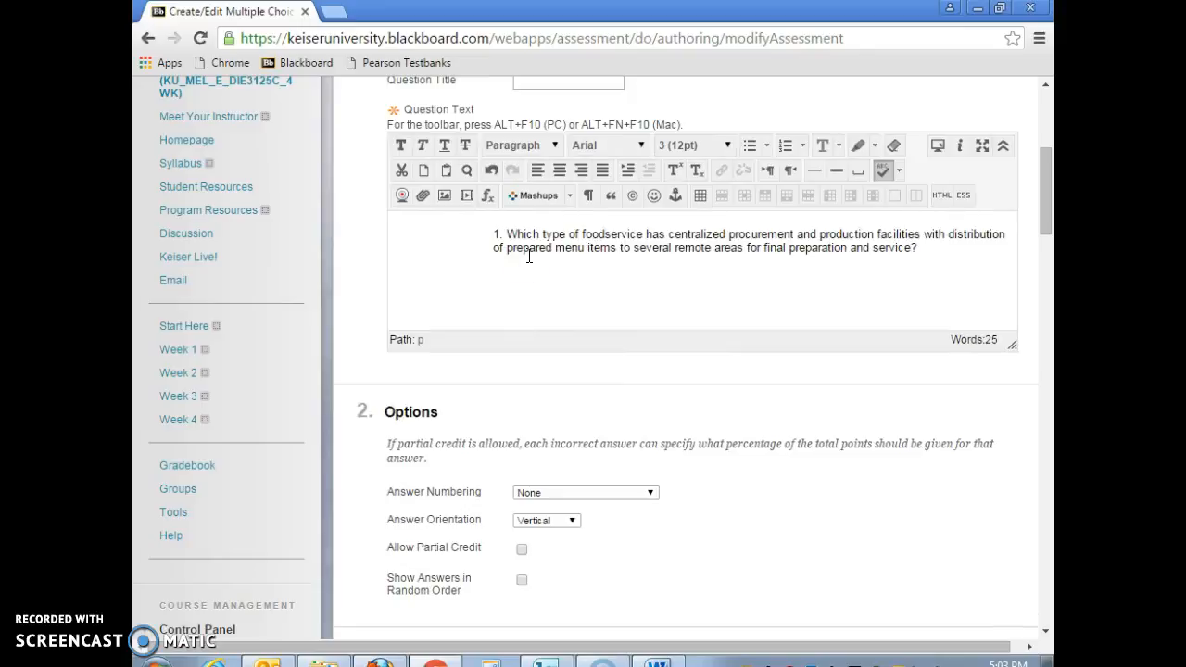
key(BackSpace)
key(BackSpace)
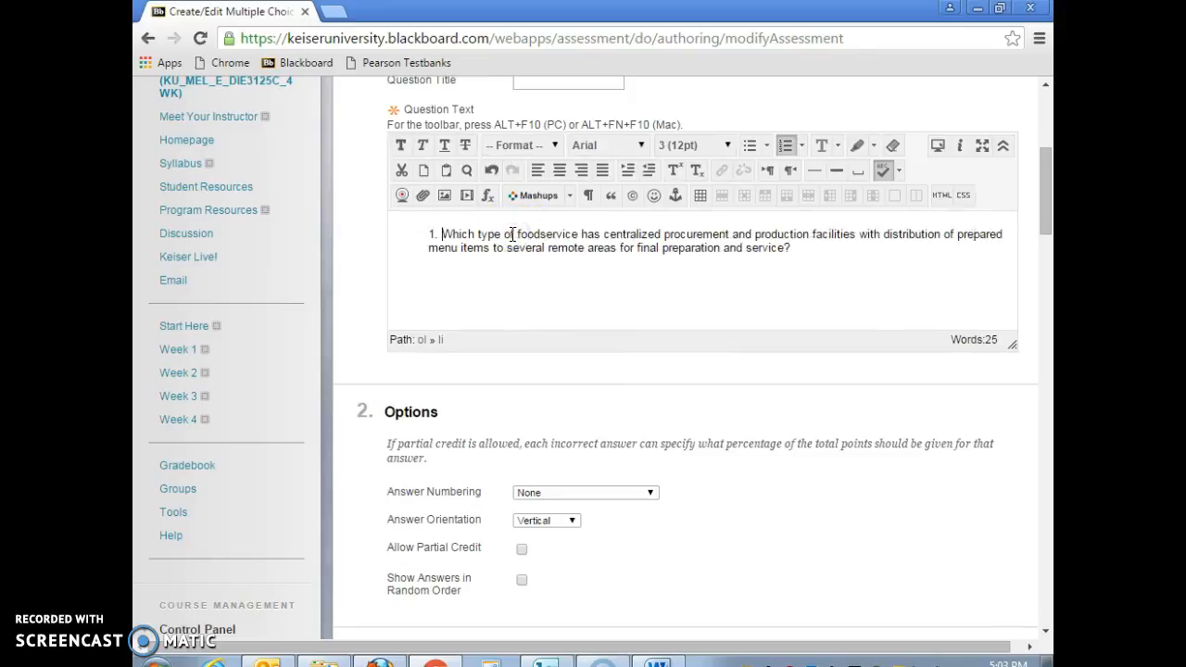
click(651, 492)
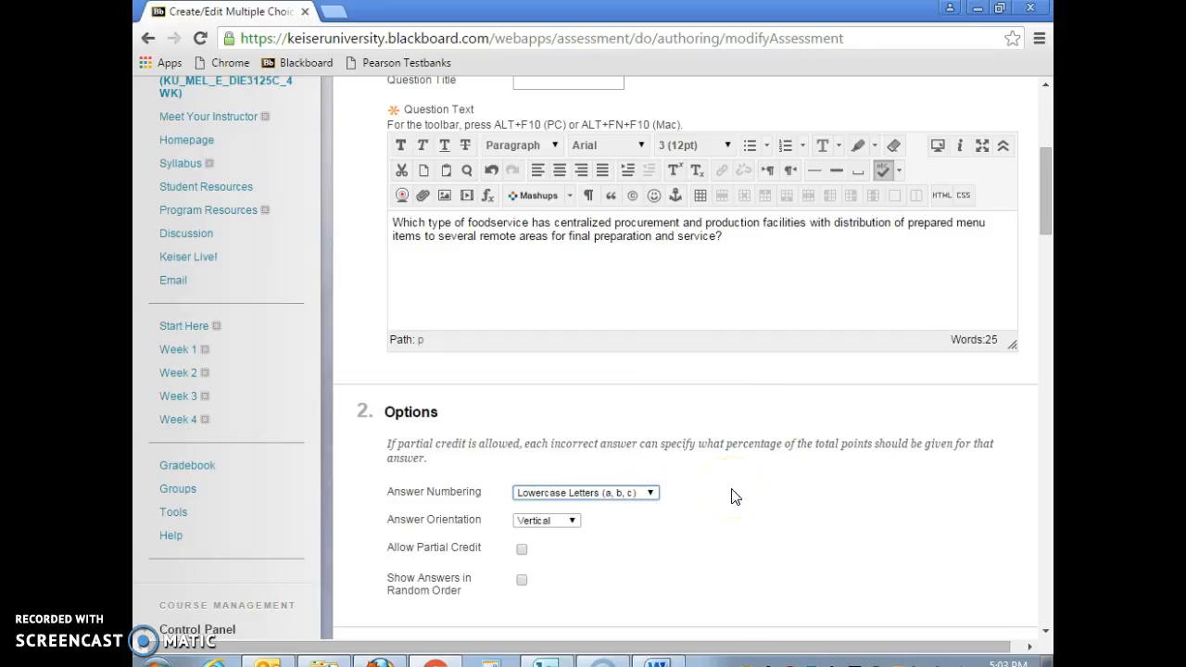
Step: Copy Conventional from question 6's choices in Word and paste it into Answer 1 in Blackboard without list formatting
scroll(732, 498, down, 5)
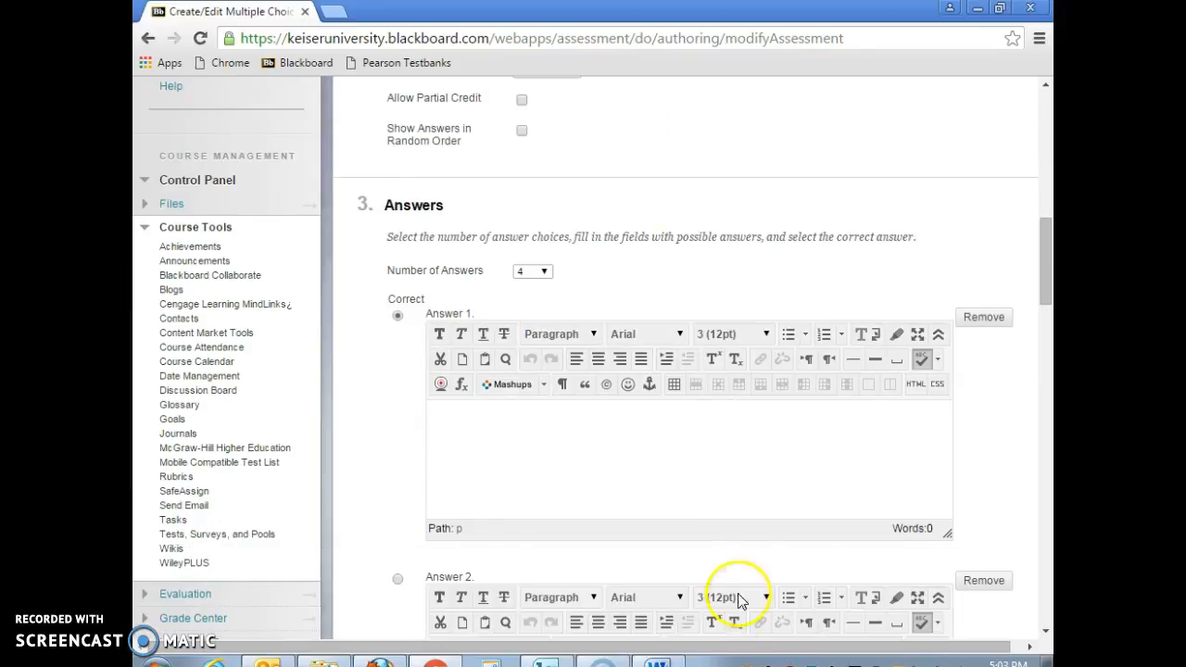
key(alt+Tab)
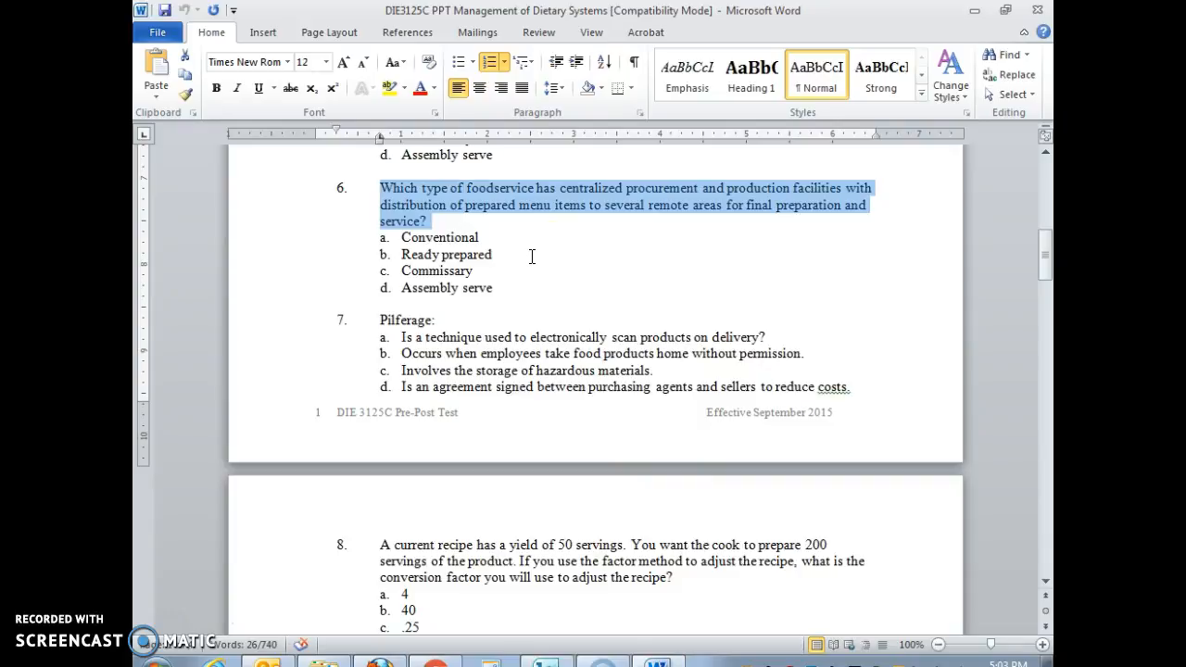
scroll(532, 256, up, 2)
scroll(531, 256, down, 1)
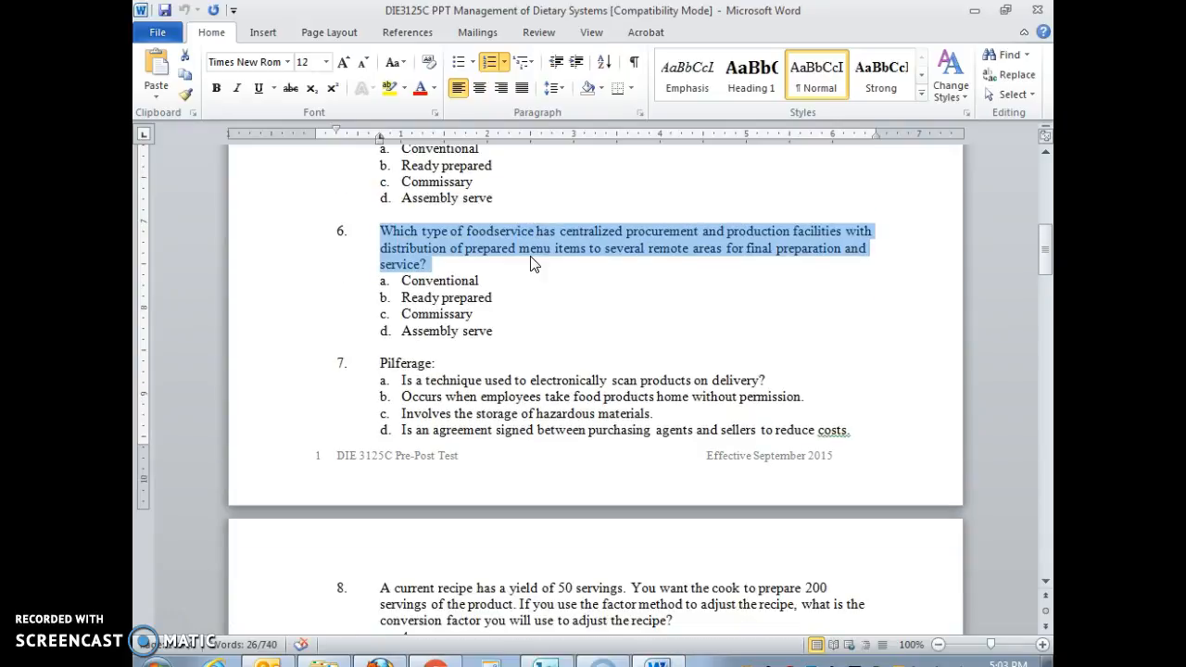
drag(488, 280, 406, 281)
right_click(403, 287)
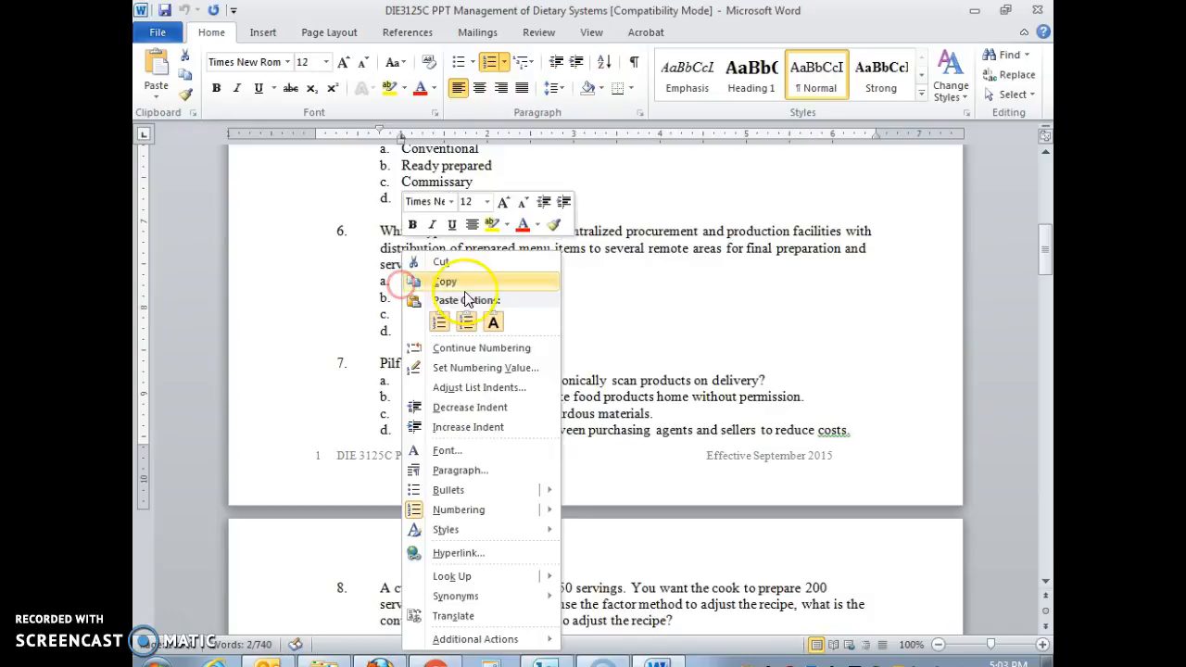
click(466, 280)
key(alt+Tab)
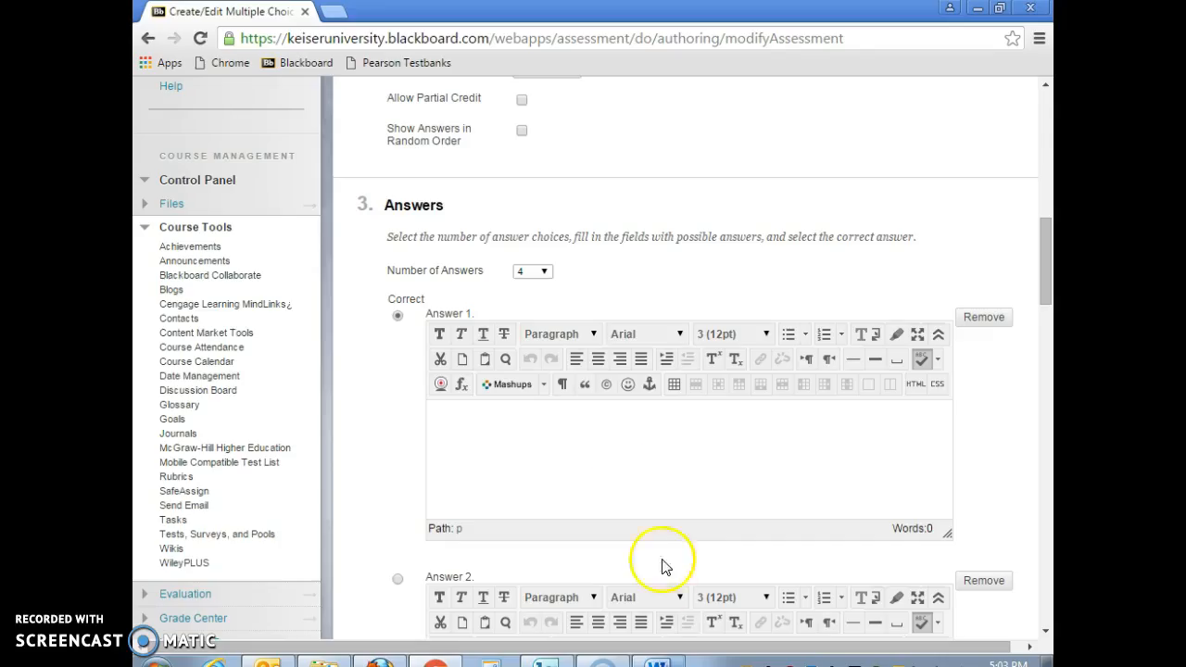
click(629, 480)
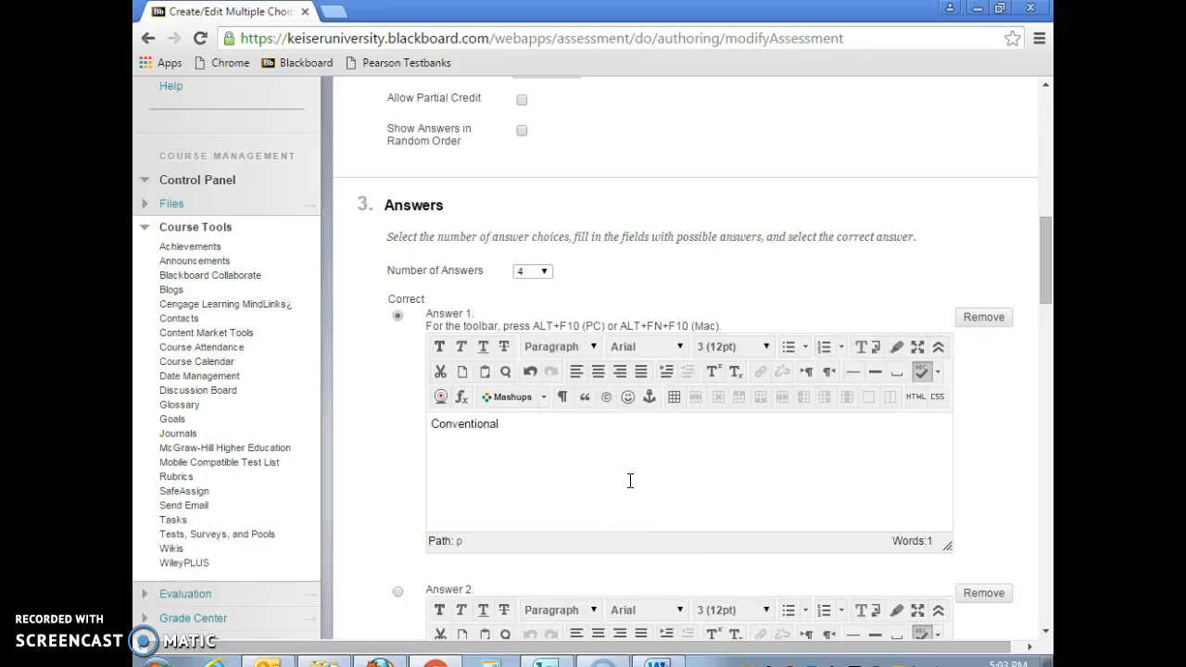
Step: Copy choice b, Ready prepared, from question 6 in Word into Answer 2 and remove its list formatting
scroll(630, 480, down, 4)
click(615, 368)
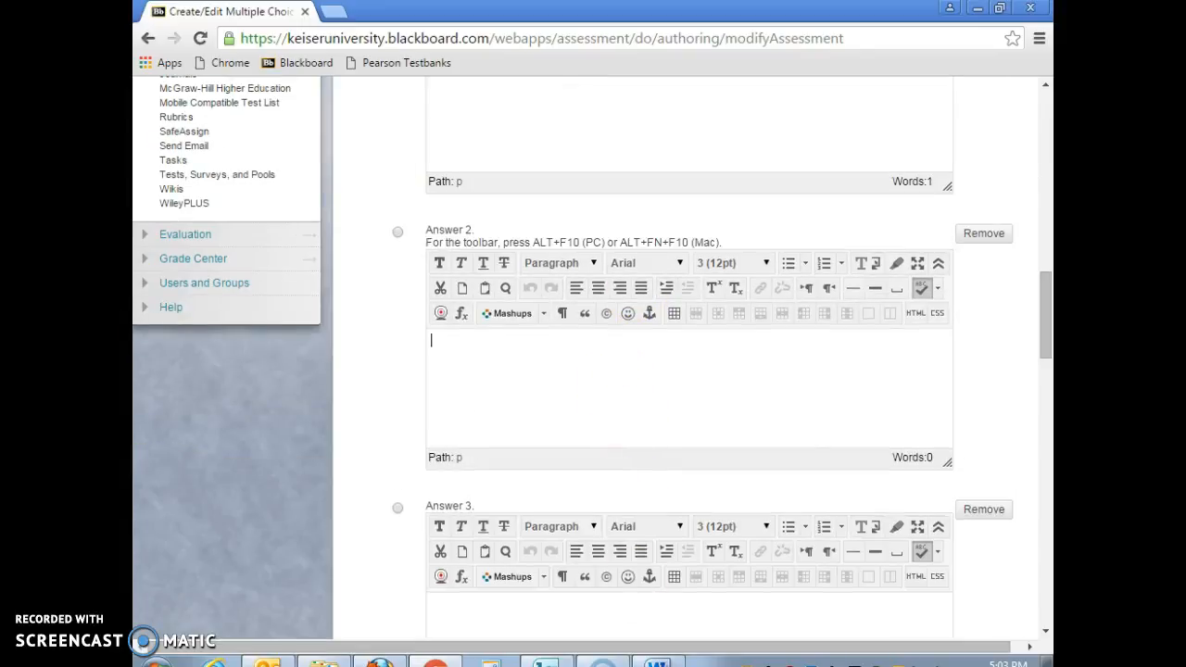
key(alt+Tab)
drag(495, 297, 417, 297)
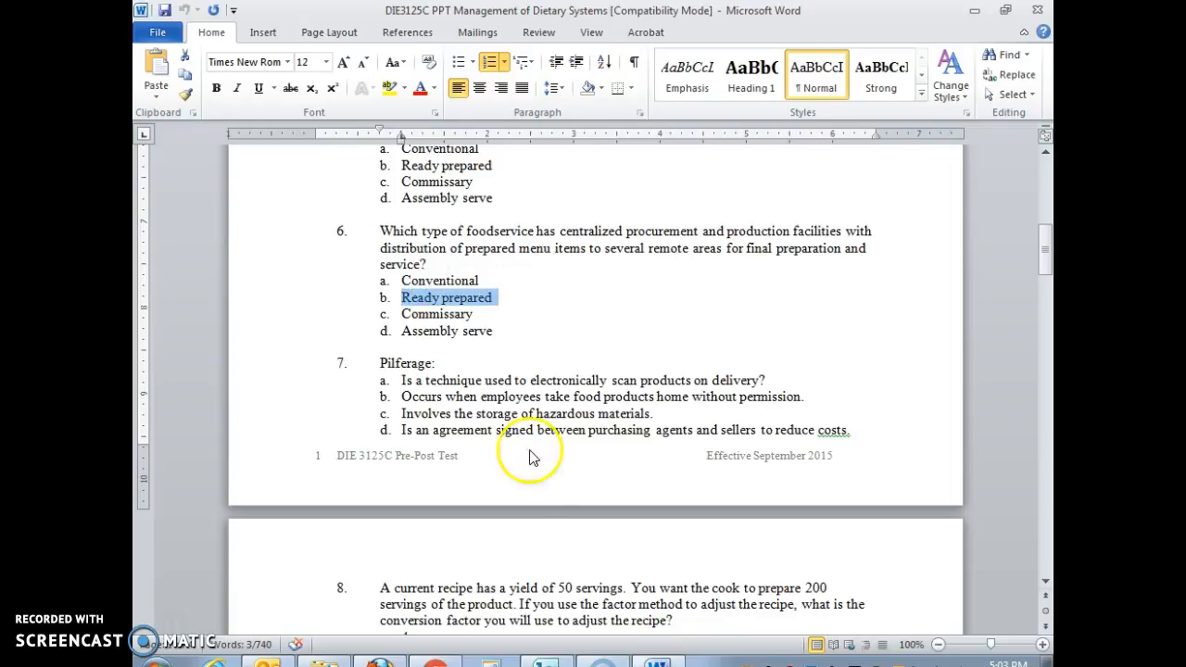
key(alt+Tab)
click(500, 388)
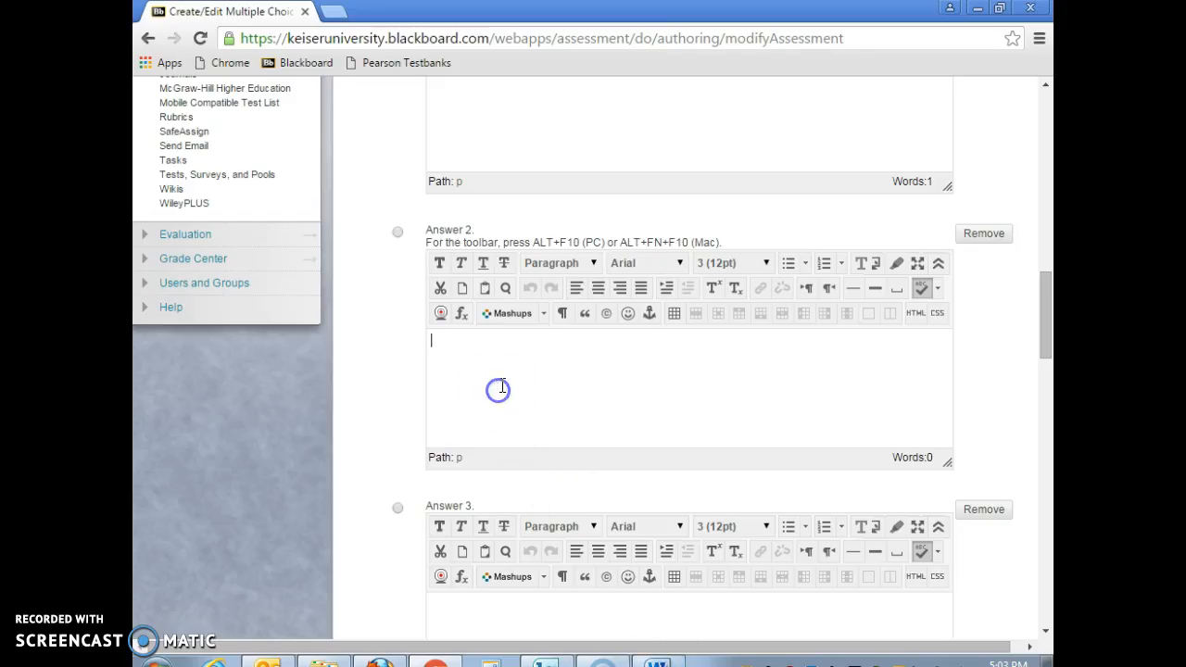
key(BackSpace)
key(BackSpace)
Step: Copy choice c, Commissary, from question 6 in Word into Answer 3 and remove its list formatting
scroll(502, 385, down, 4)
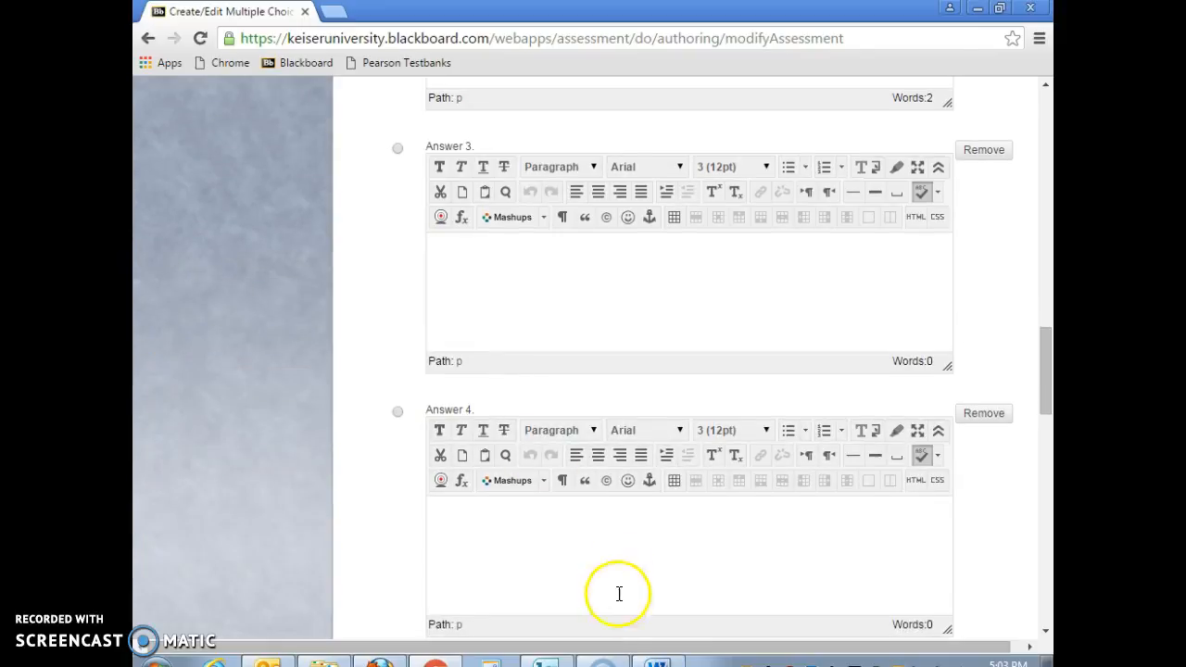
click(658, 662)
drag(474, 315, 421, 316)
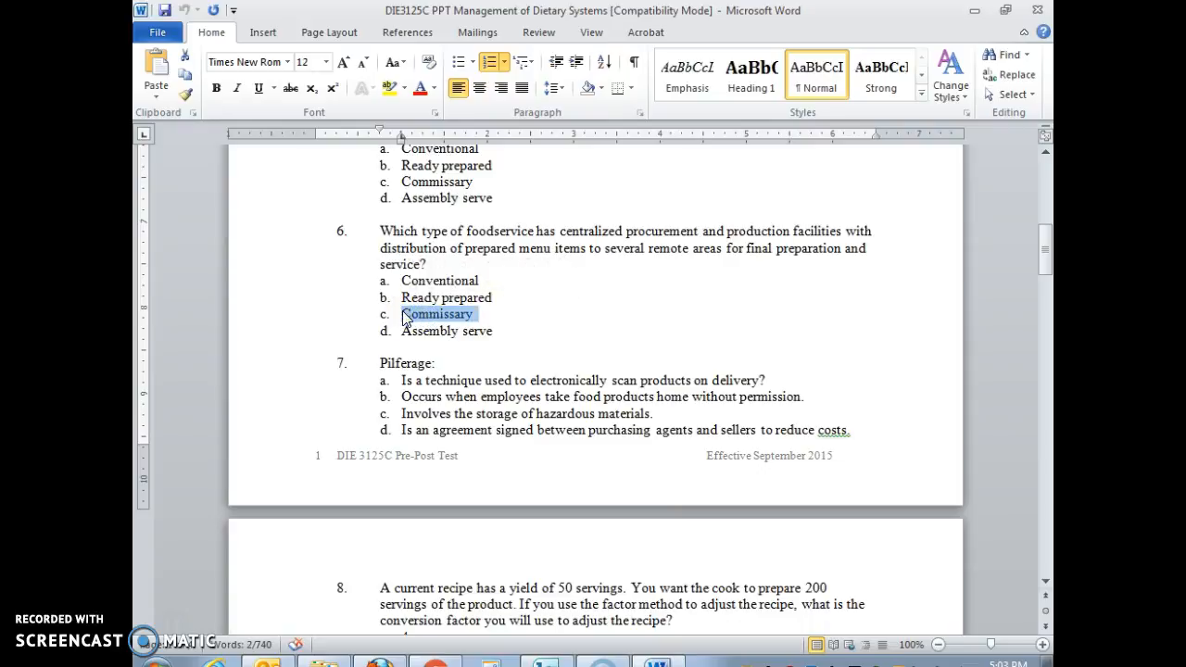
click(658, 662)
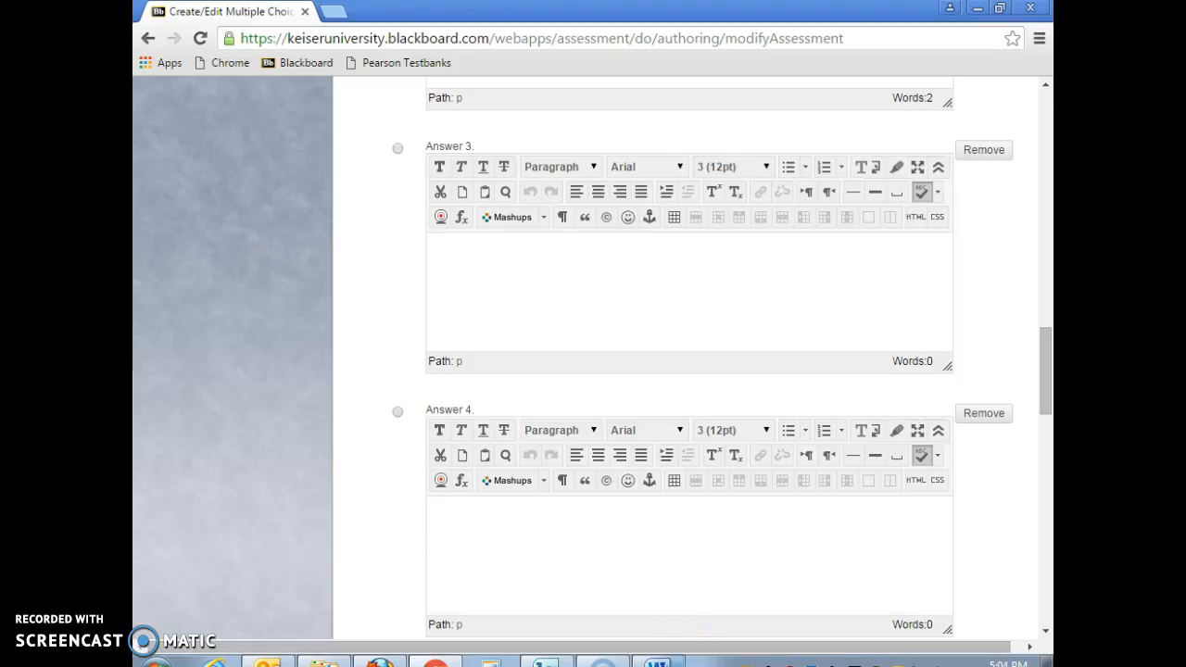
click(463, 292)
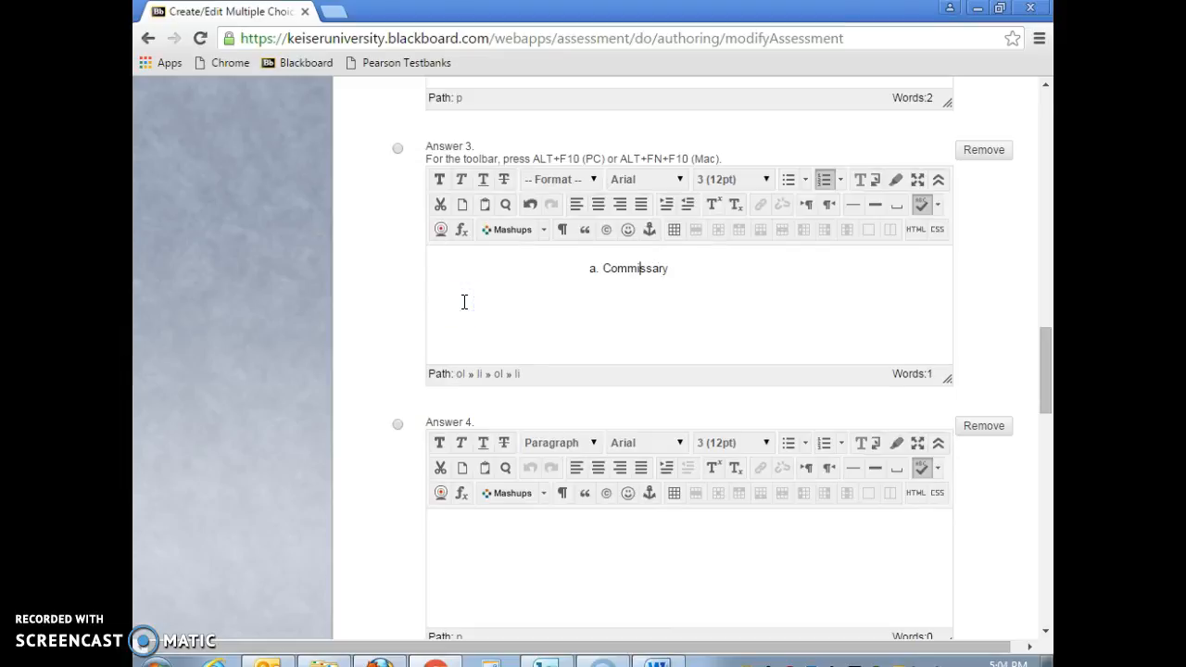
key(BackSpace)
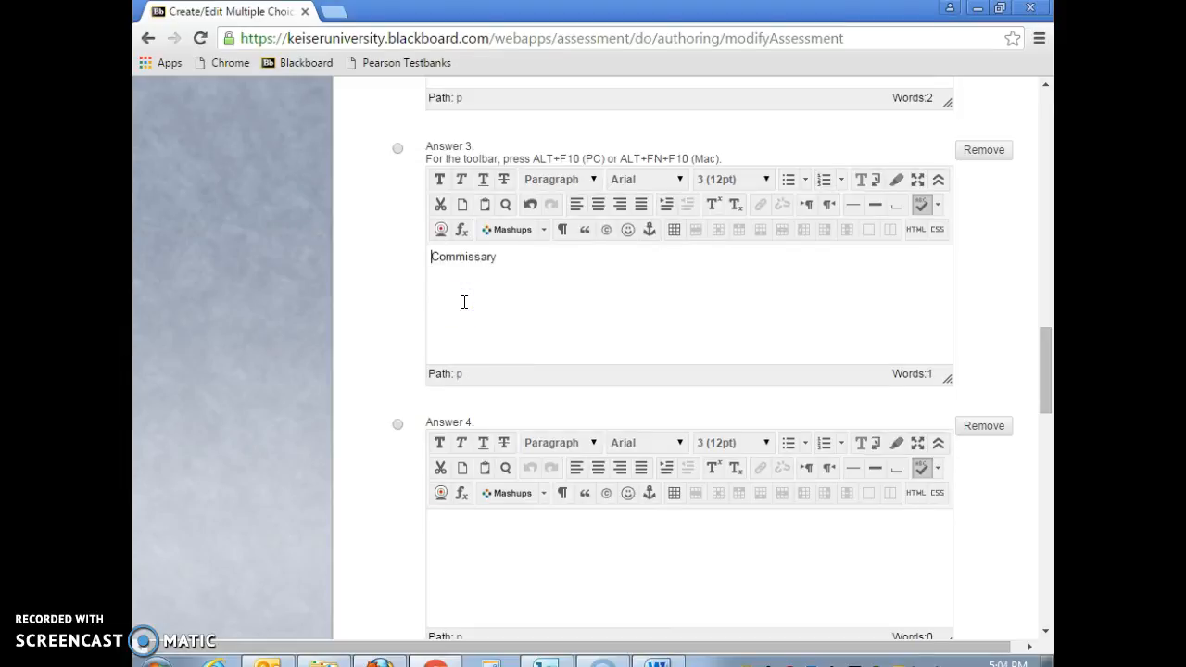
Step: Copy choice d, Assembly serve, from question 6 in Word into Answer 4 and remove its list formatting
click(658, 661)
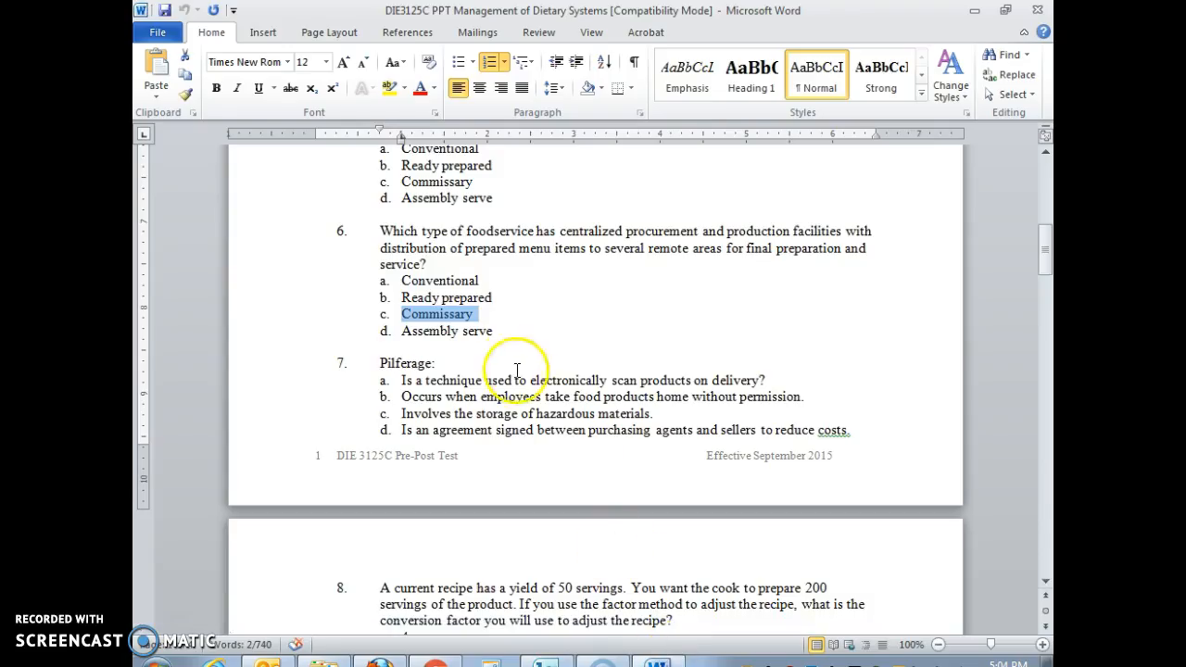
triple_click(475, 330)
right_click(405, 331)
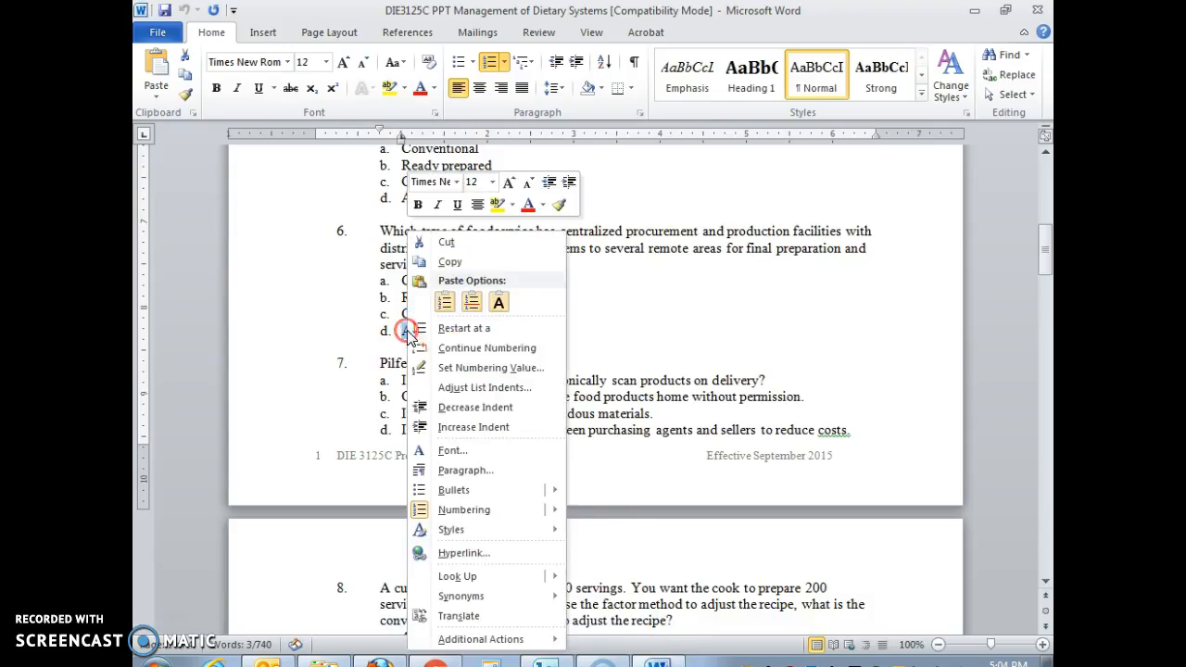
click(480, 260)
click(1041, 278)
drag(1041, 278, 1044, 170)
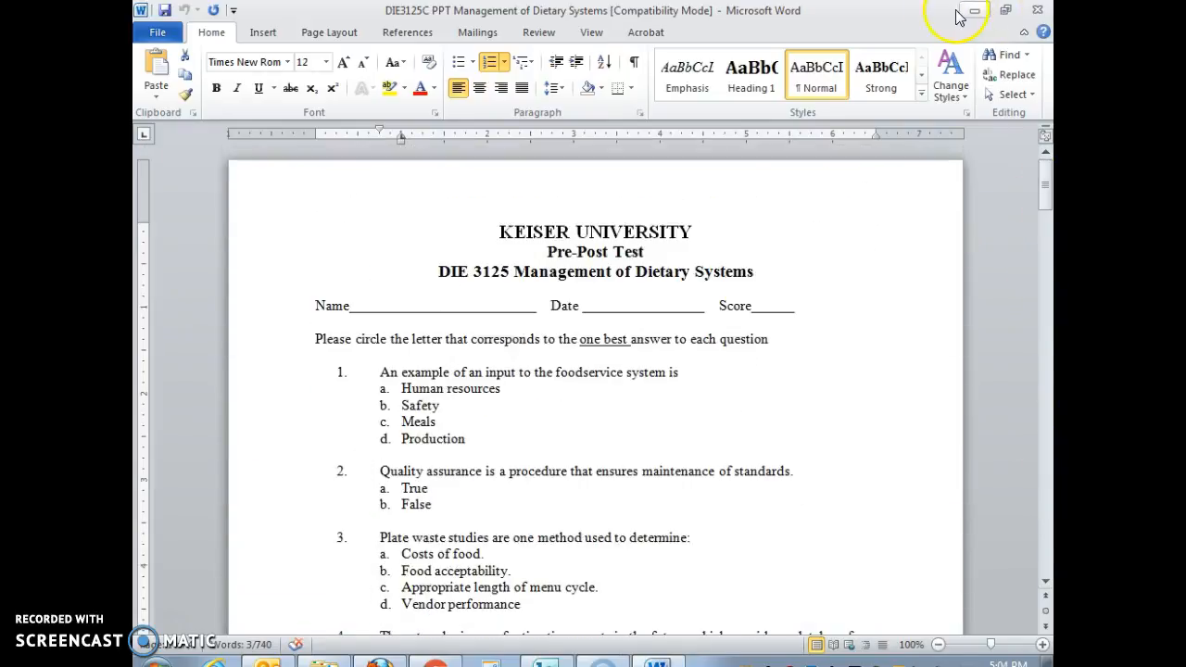
click(968, 13)
click(556, 547)
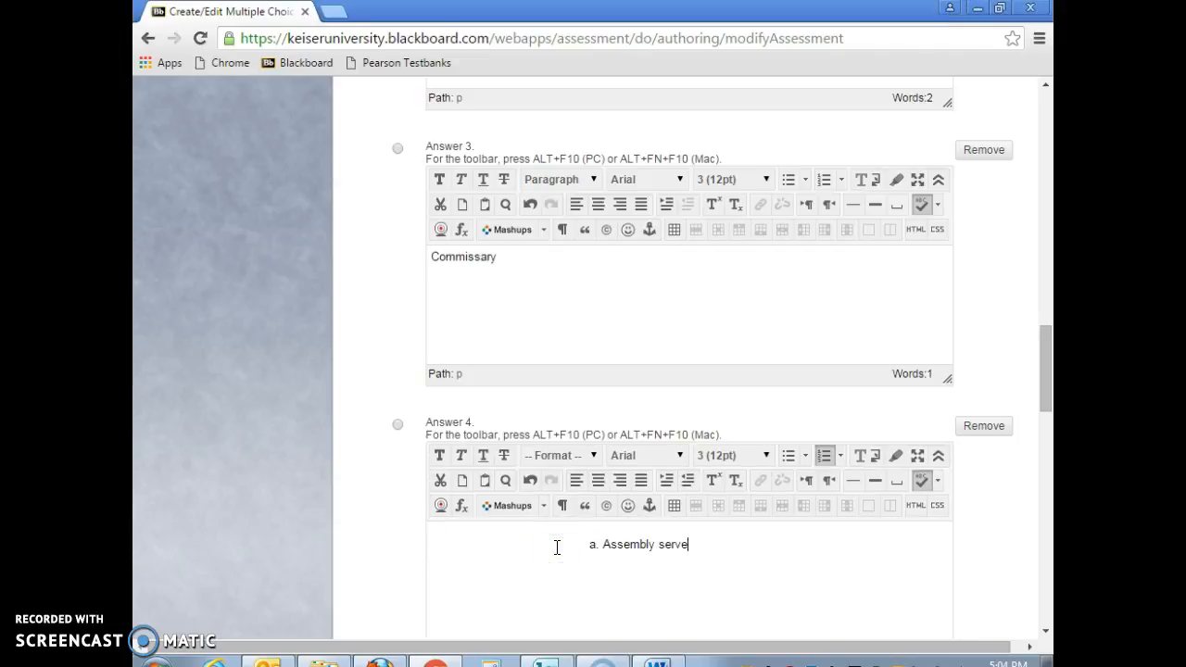
key(BackSpace)
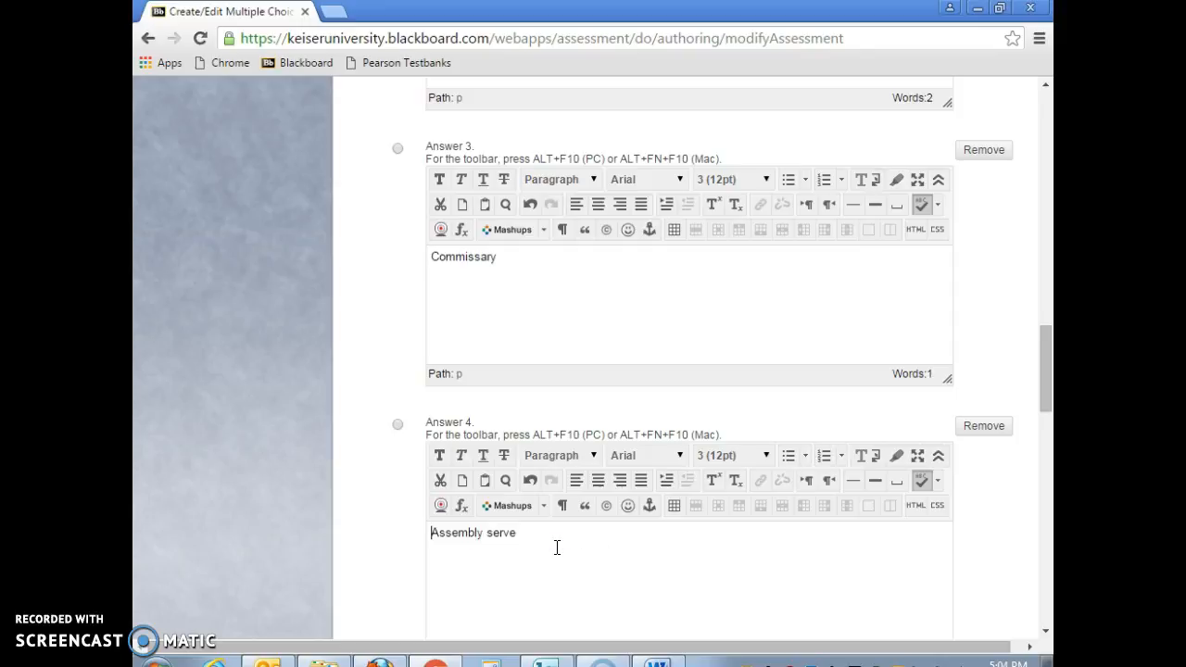
Step: Mark Commissary as the correct answer and submit the centralized procurement question
click(398, 149)
scroll(695, 295, down, 3)
scroll(694, 295, down, 10)
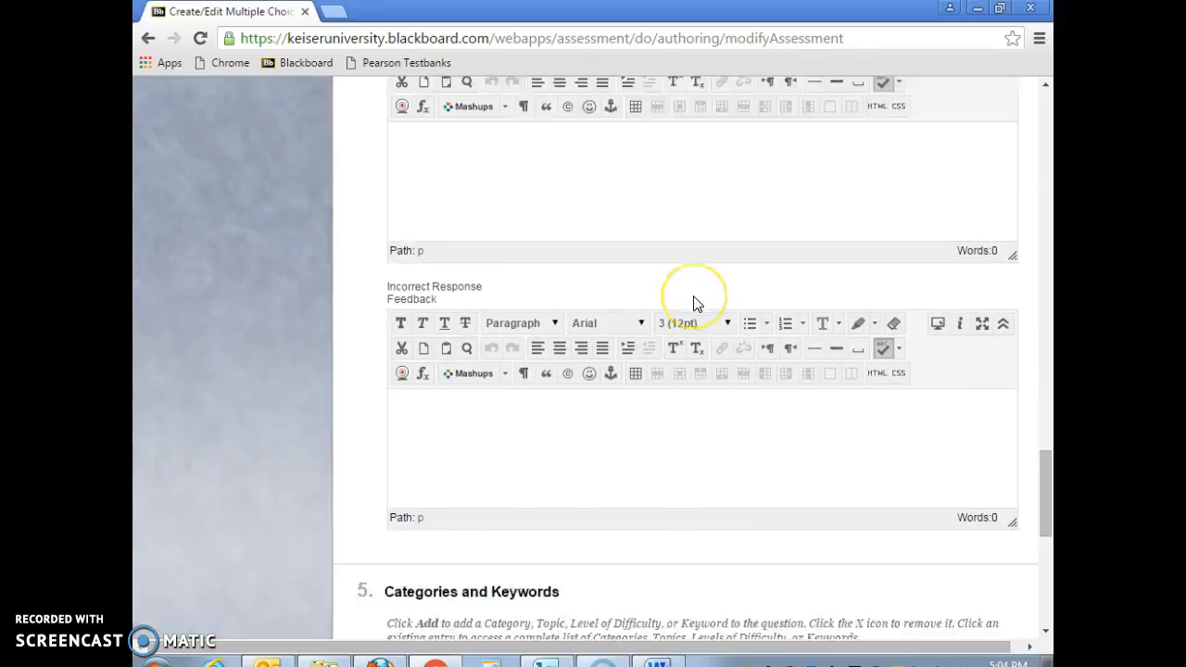
click(986, 583)
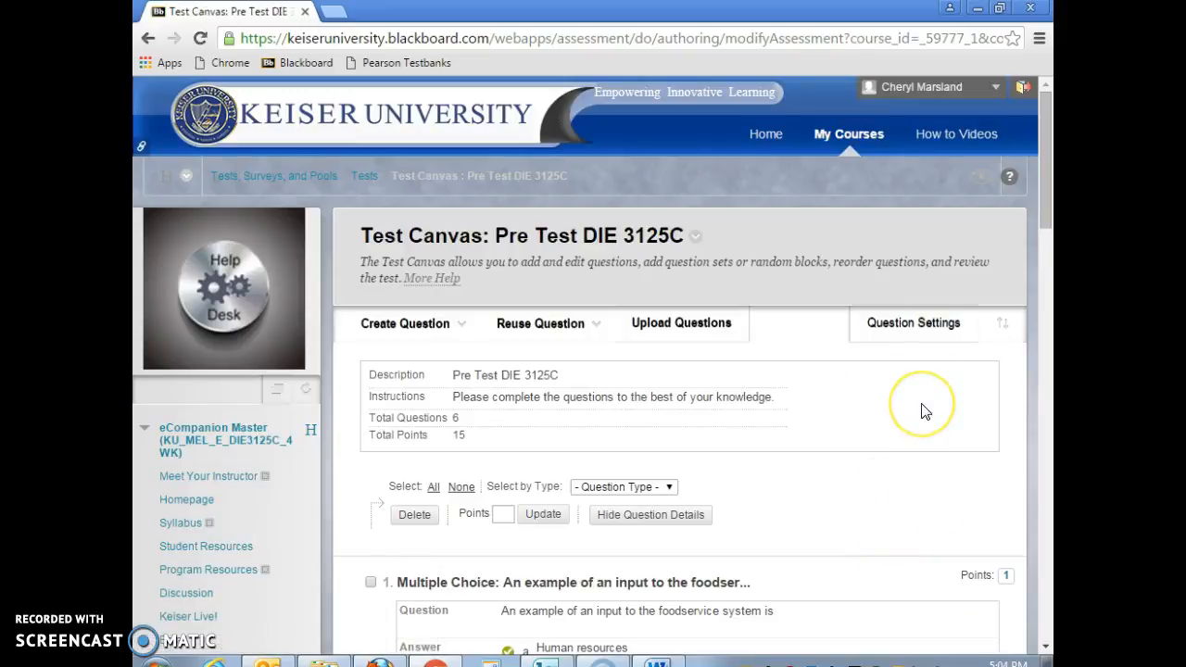
Step: Set the points of question 6 on the test canvas to 1
scroll(921, 407, down, 20)
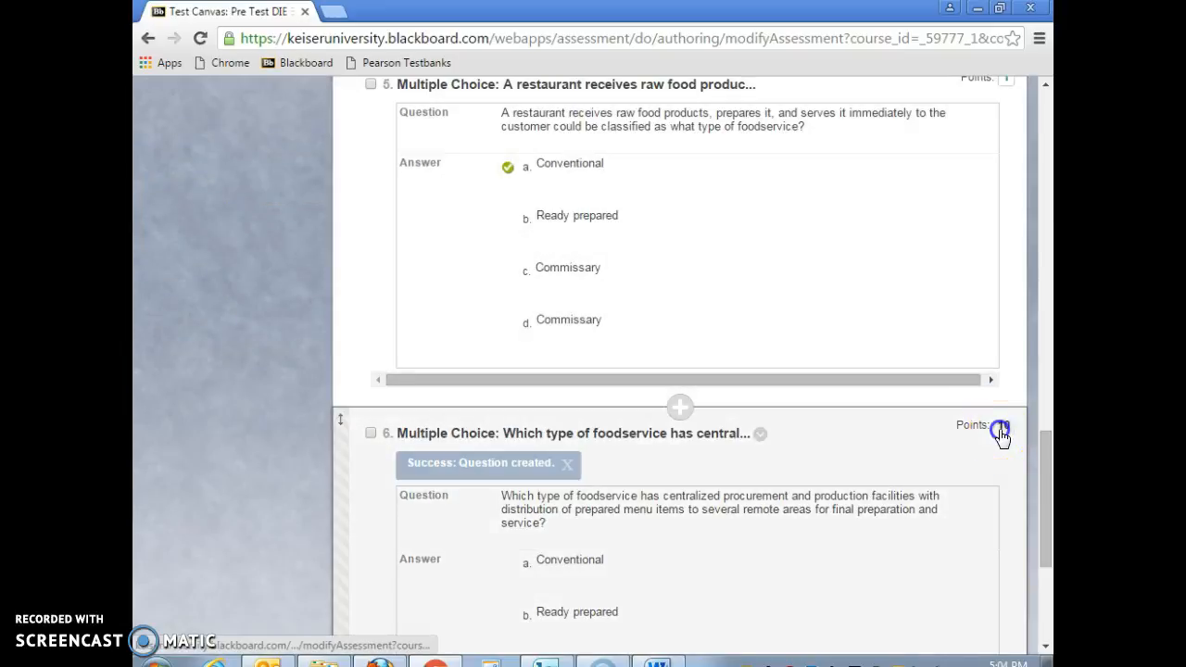
click(1001, 430)
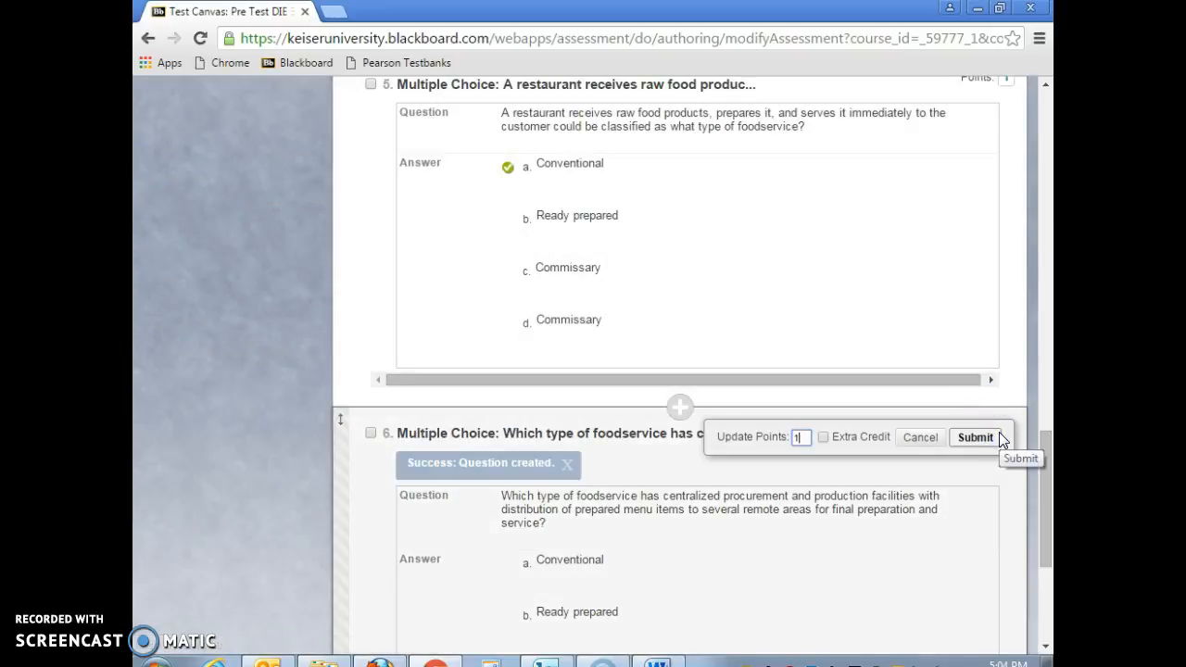
click(975, 437)
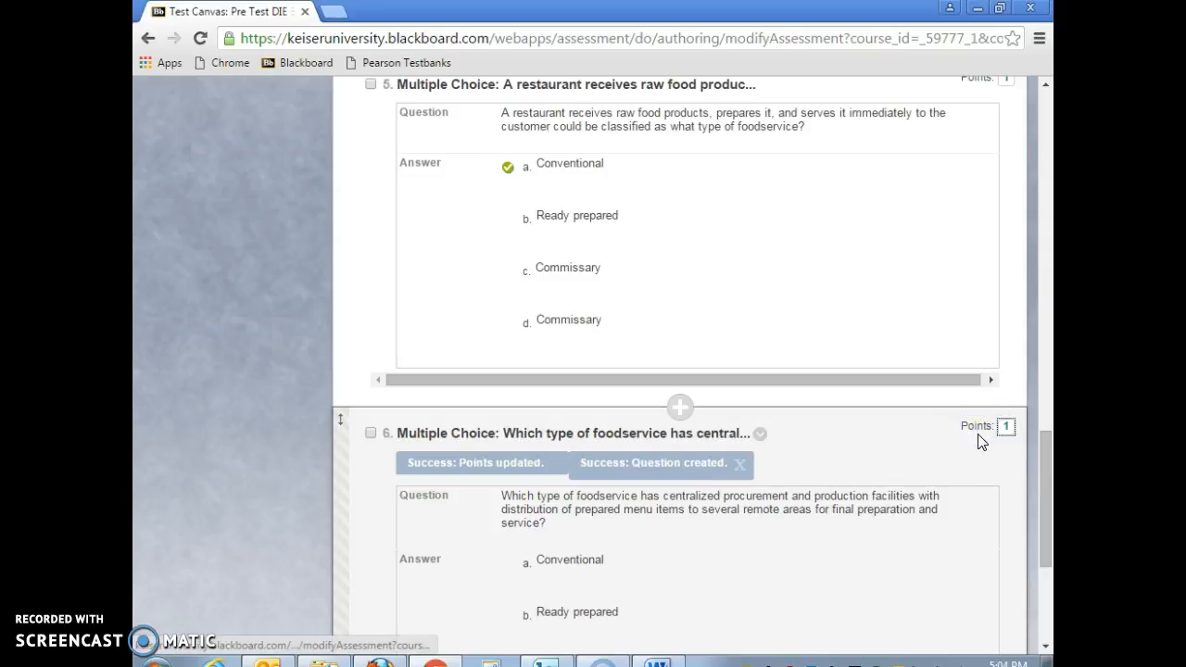
Step: Review the question and point totals on the Pre Test DIE 3125C canvas and finish editing to return to the Tests list
scroll(984, 492, down, 3)
scroll(977, 491, up, 20)
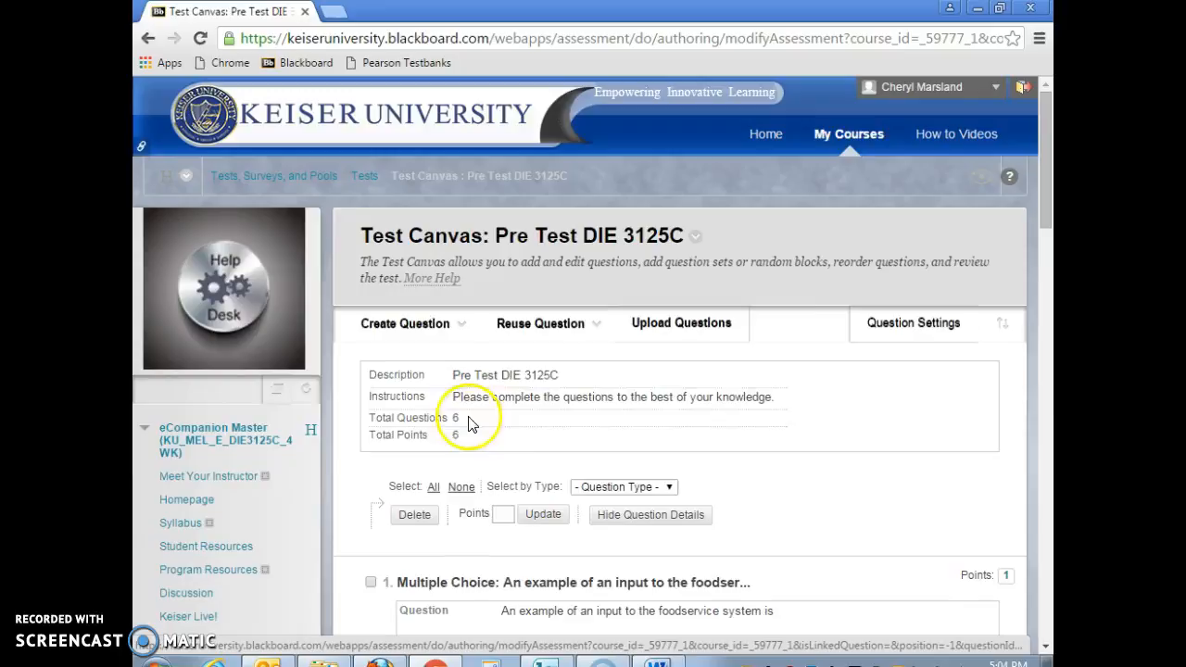
scroll(781, 445, down, 6)
scroll(773, 435, up, 6)
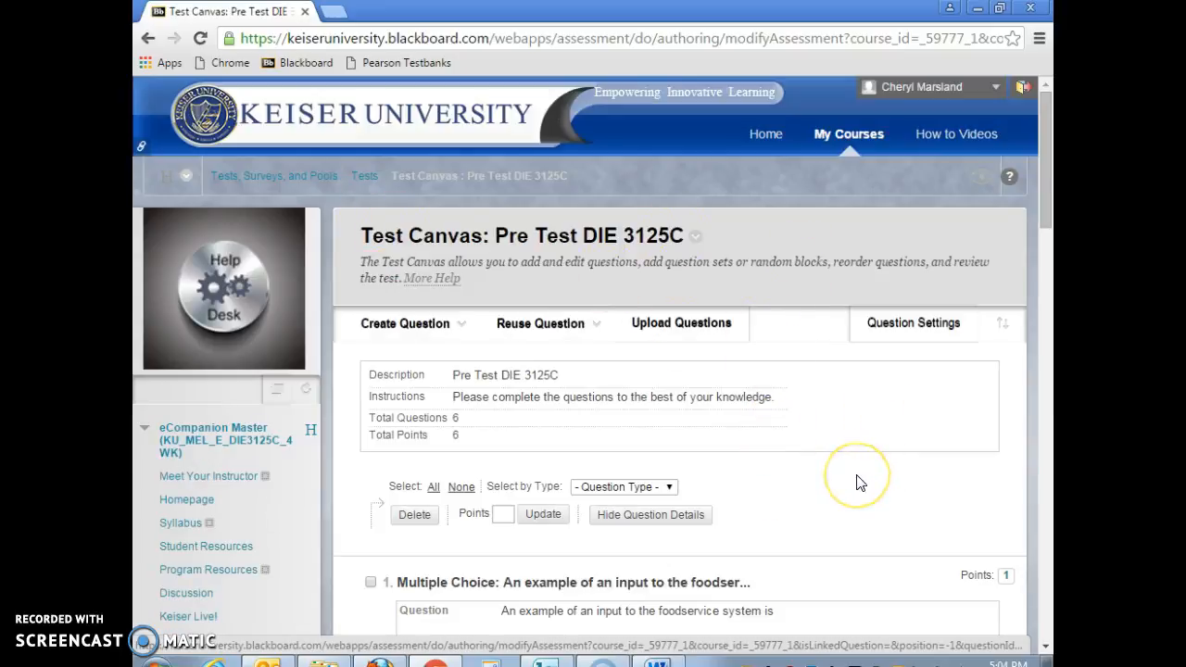
scroll(857, 482, down, 15)
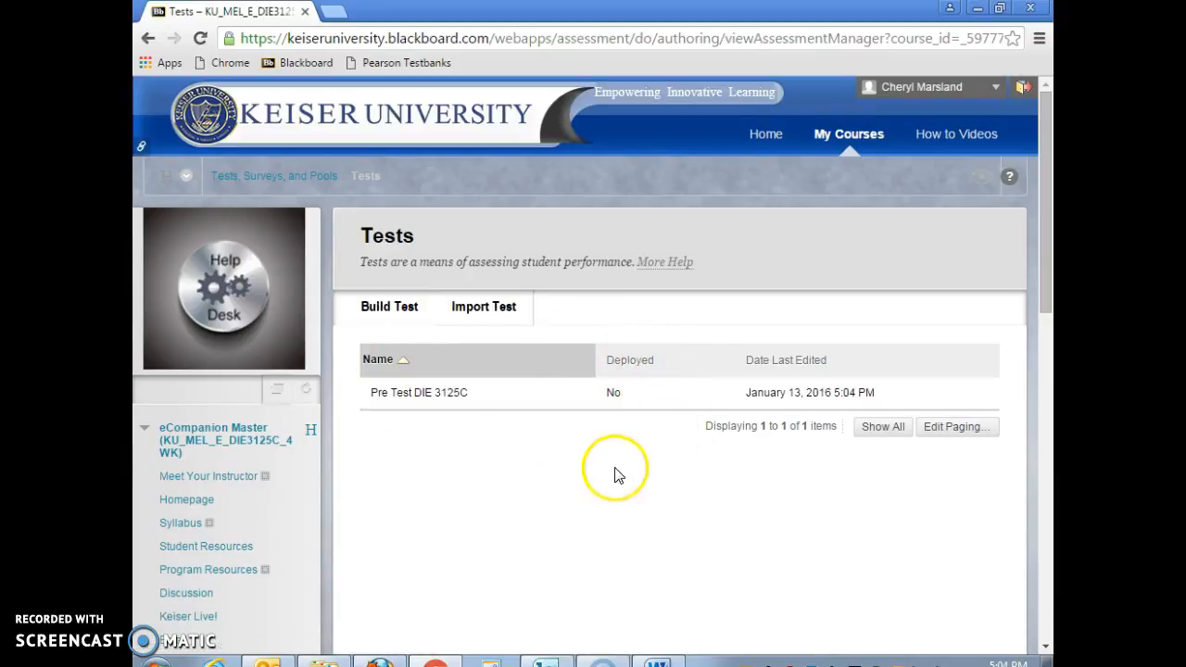
Step: Sort the Tests list by Deployed in descending order and look over the Pre Test DIE 3125C entry
click(636, 361)
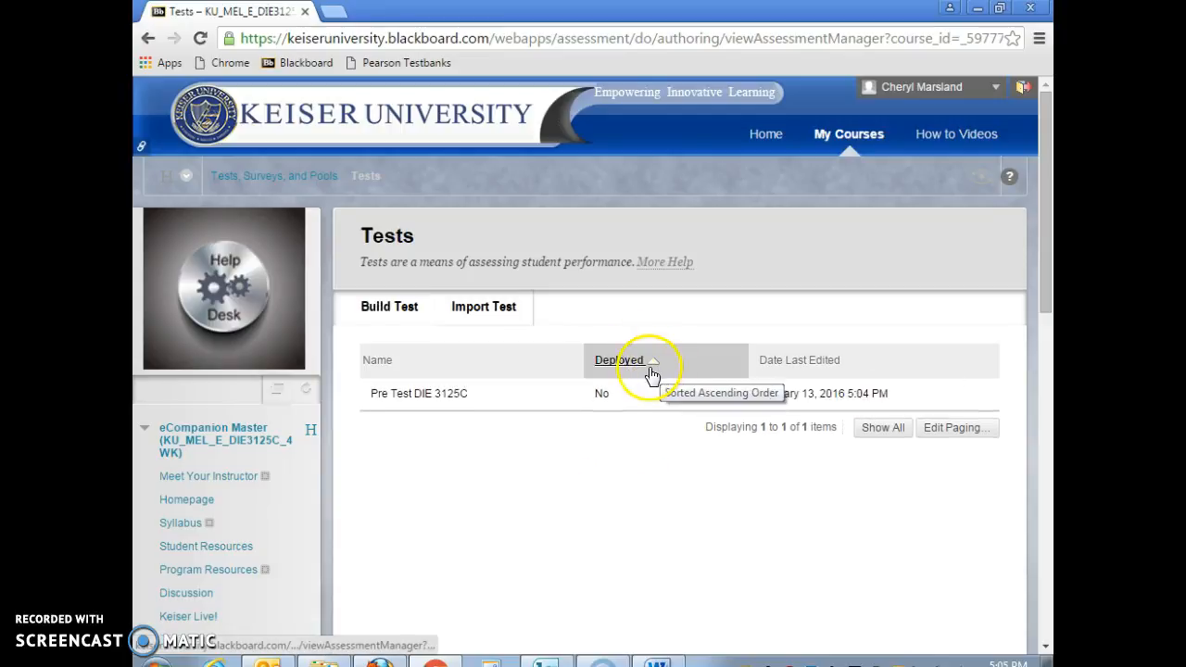
click(643, 363)
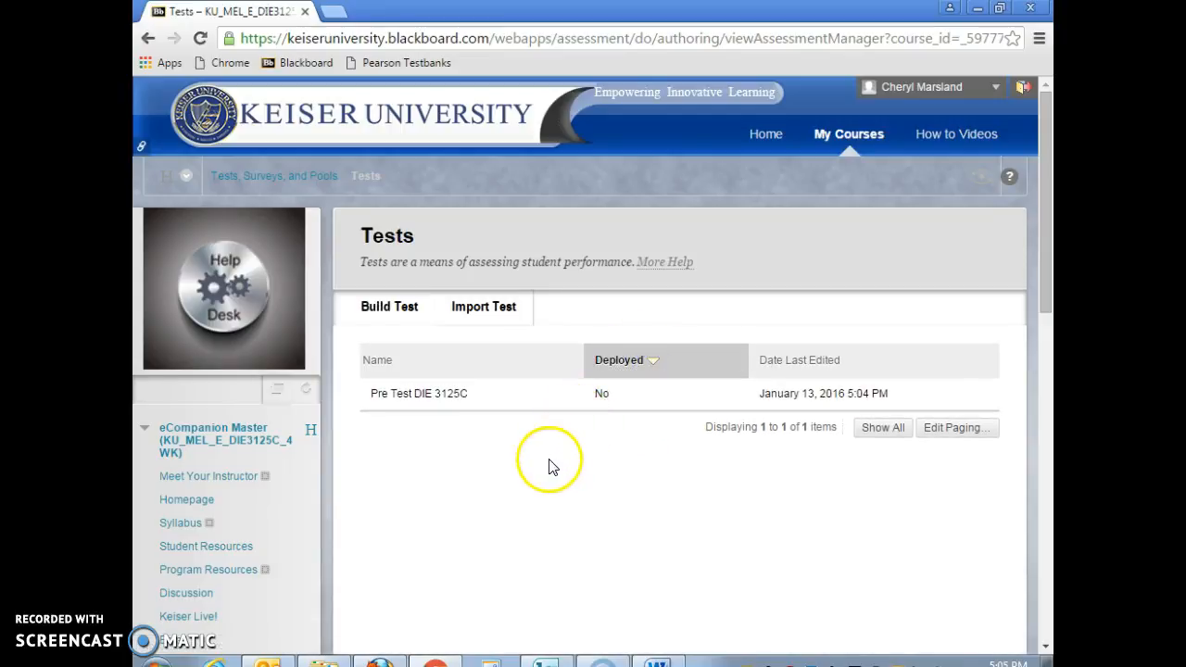
scroll(550, 464, down, 1)
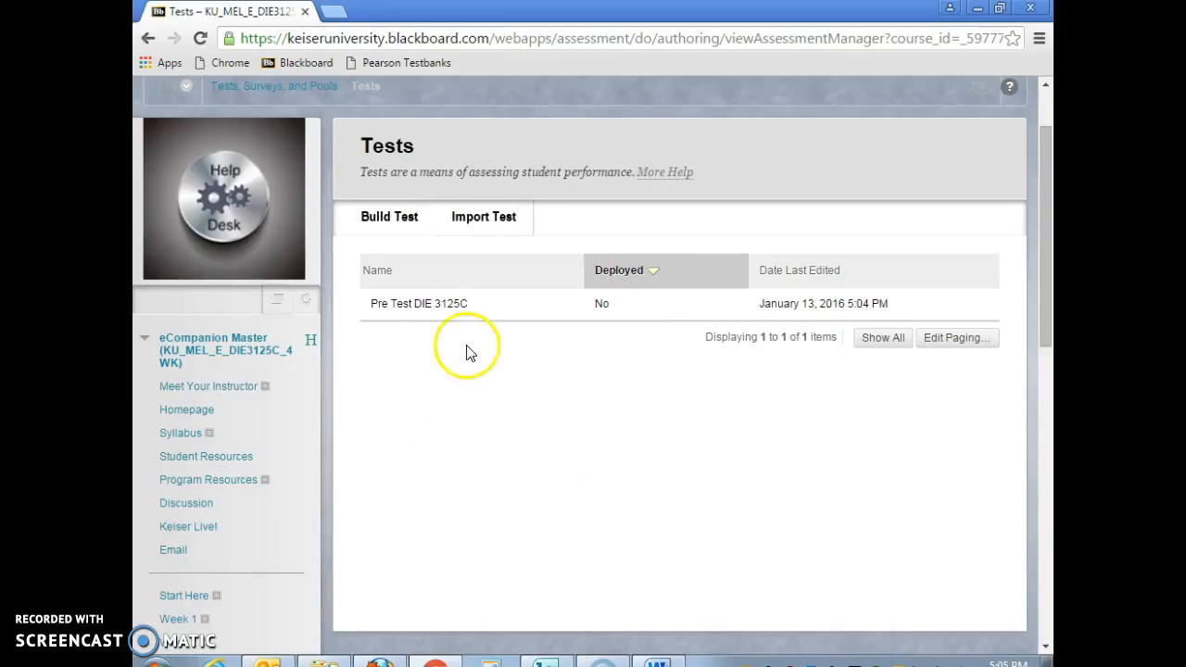
scroll(523, 468, down, 2)
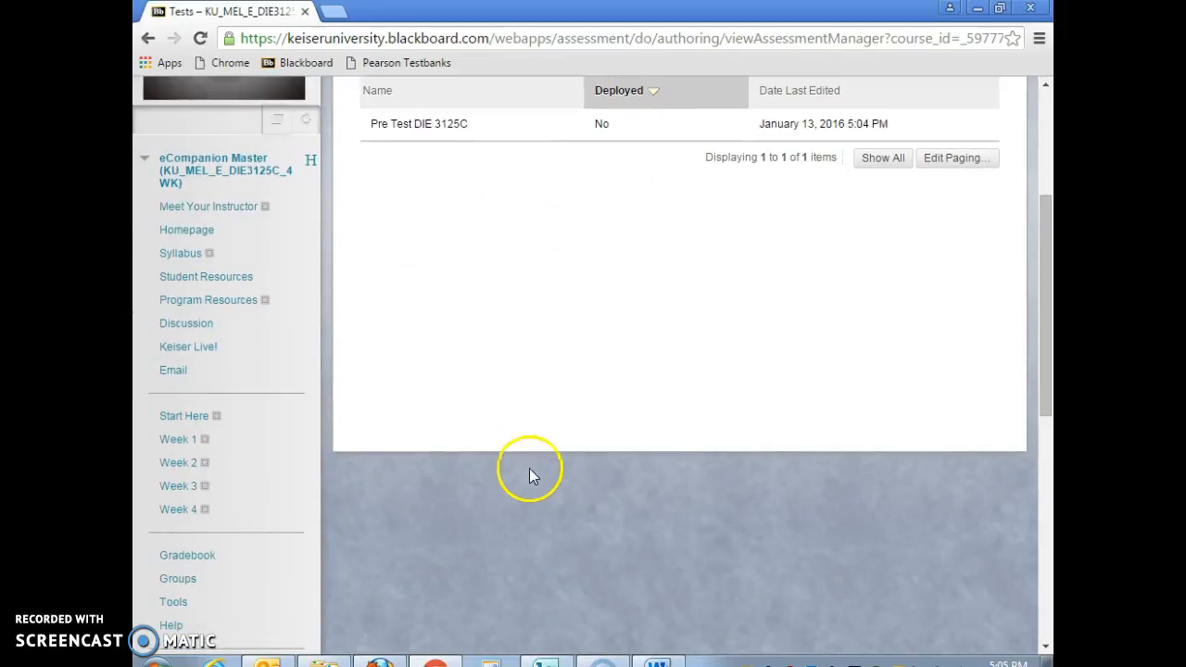
scroll(583, 544, up, 1)
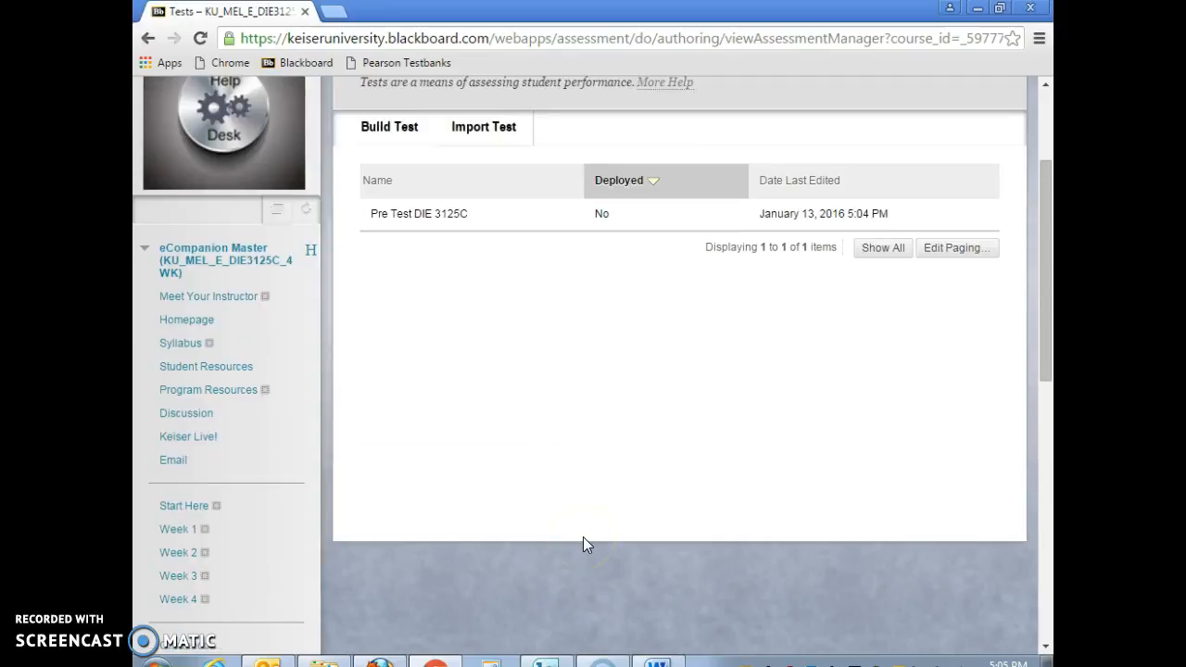
Step: Add the existing Pre Test DIE 3125C as a test in the Week 1 content area and submit it
scroll(583, 537, down, 1)
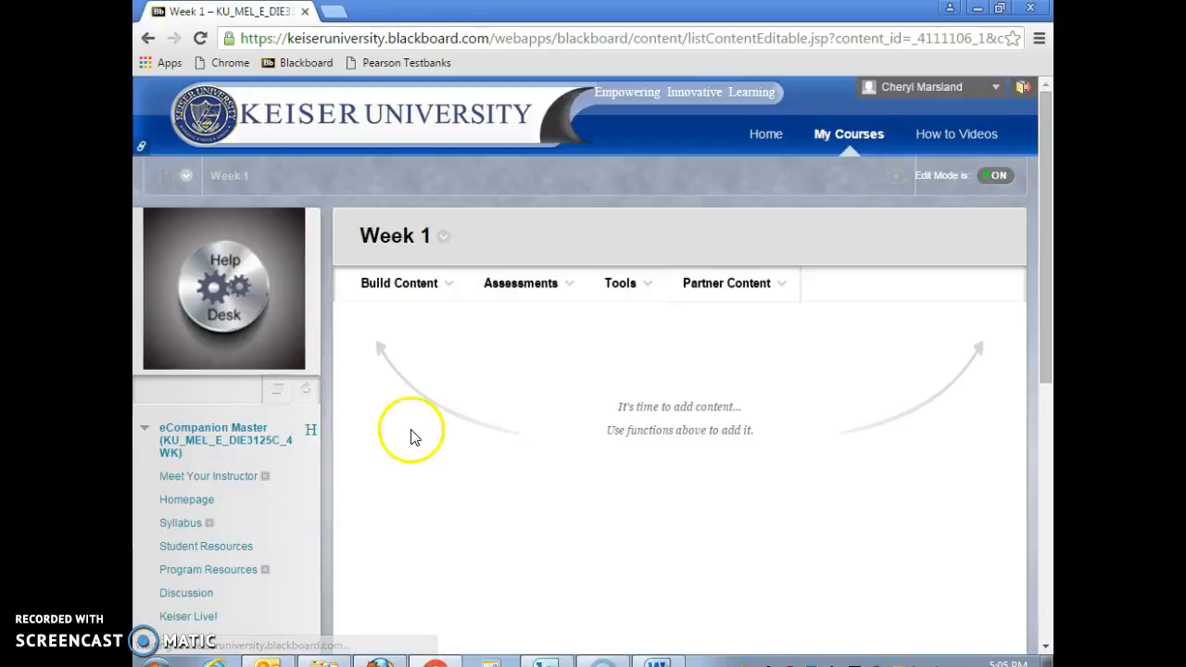
click(543, 287)
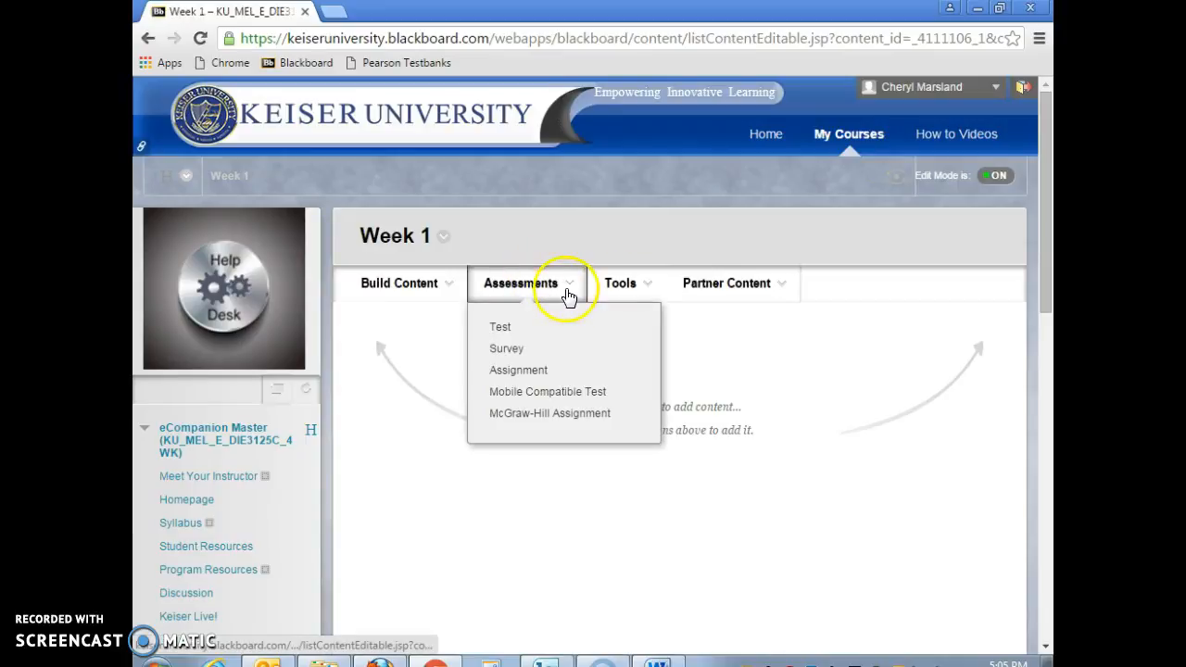
click(501, 326)
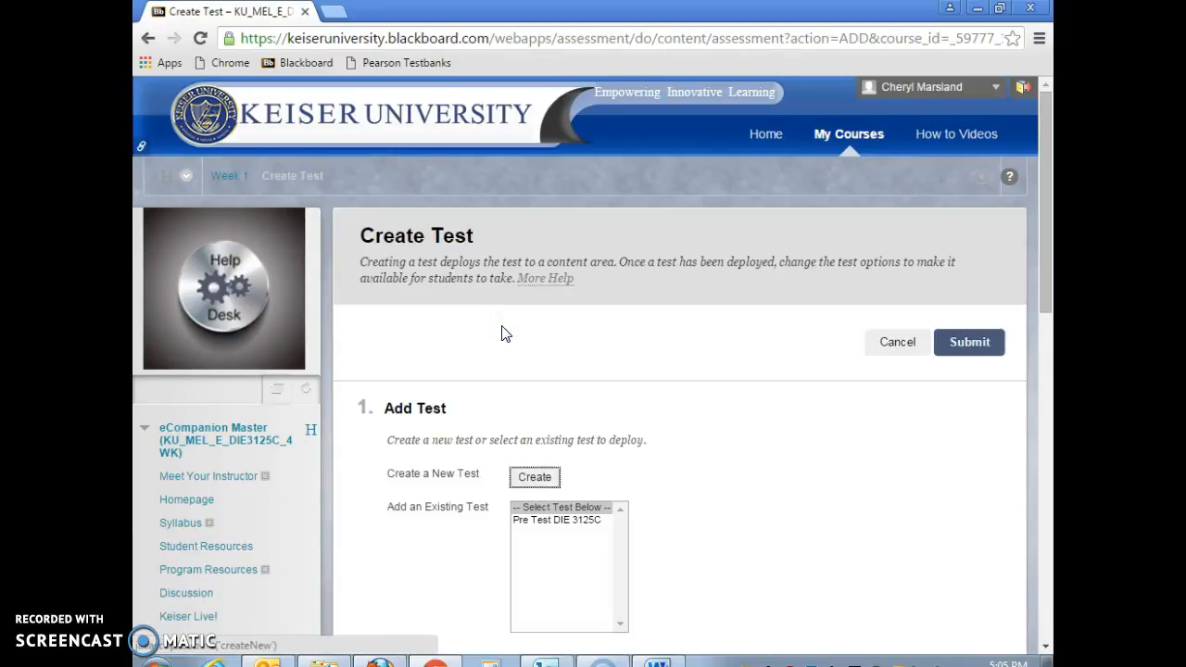
scroll(503, 333, down, 2)
click(535, 300)
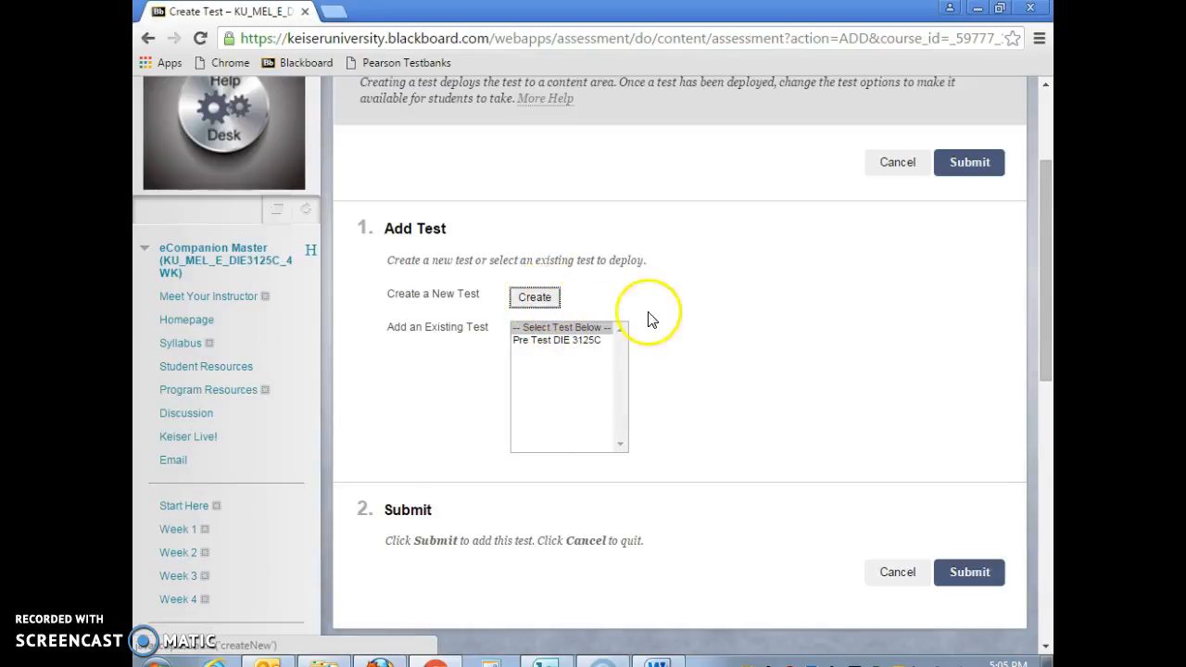
click(593, 341)
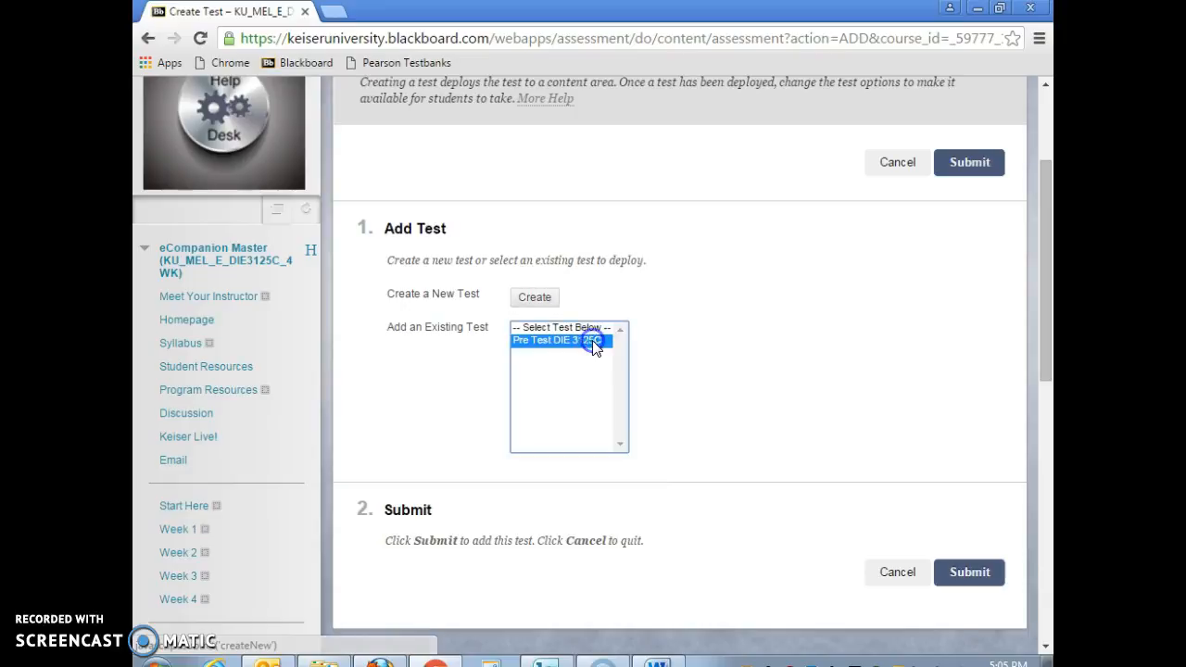
scroll(590, 352, down, 2)
click(954, 406)
click(954, 406)
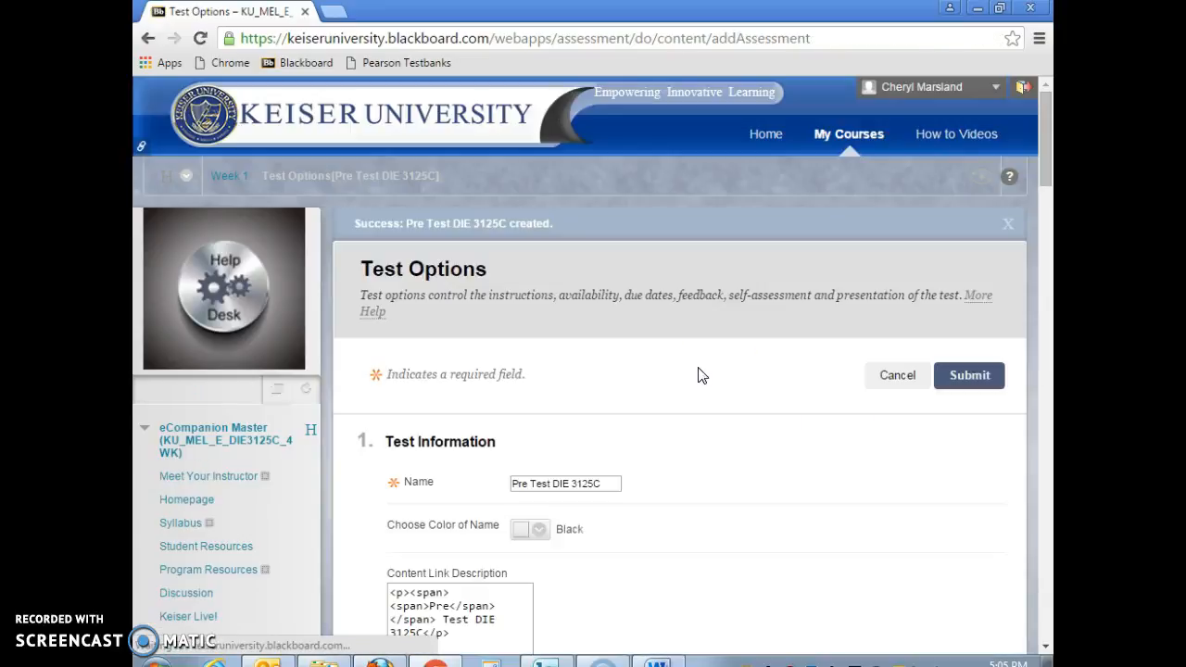
Step: Set both the test description and the instructions to show to students before they begin the test
scroll(699, 371, down, 3)
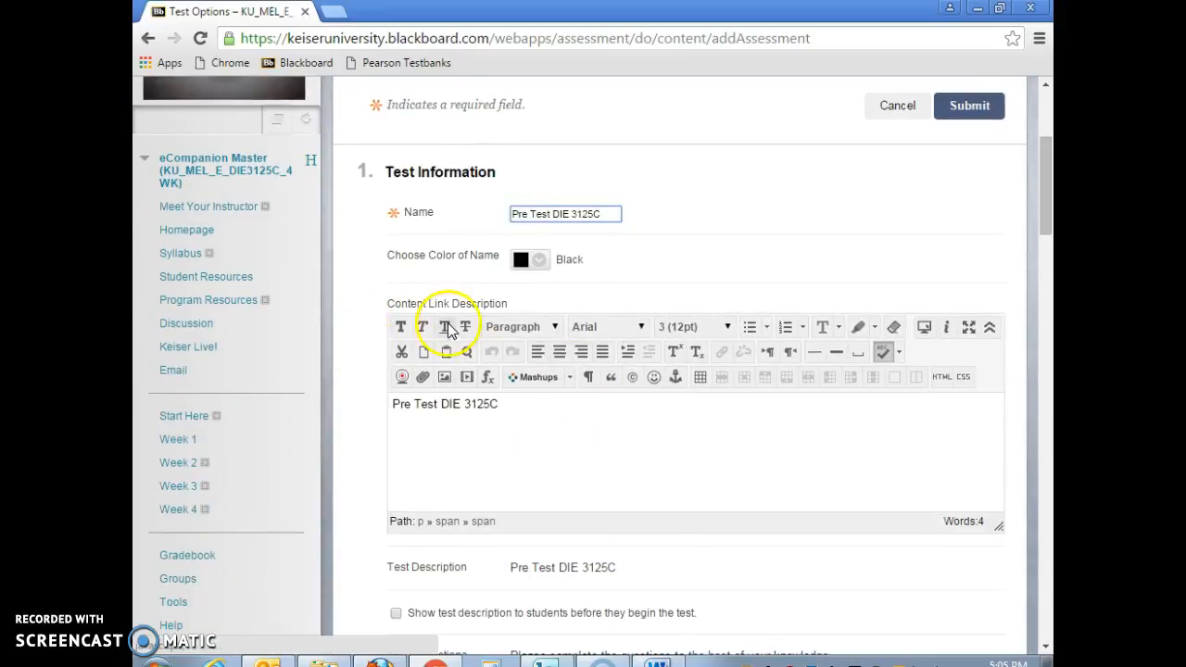
scroll(533, 421, down, 2)
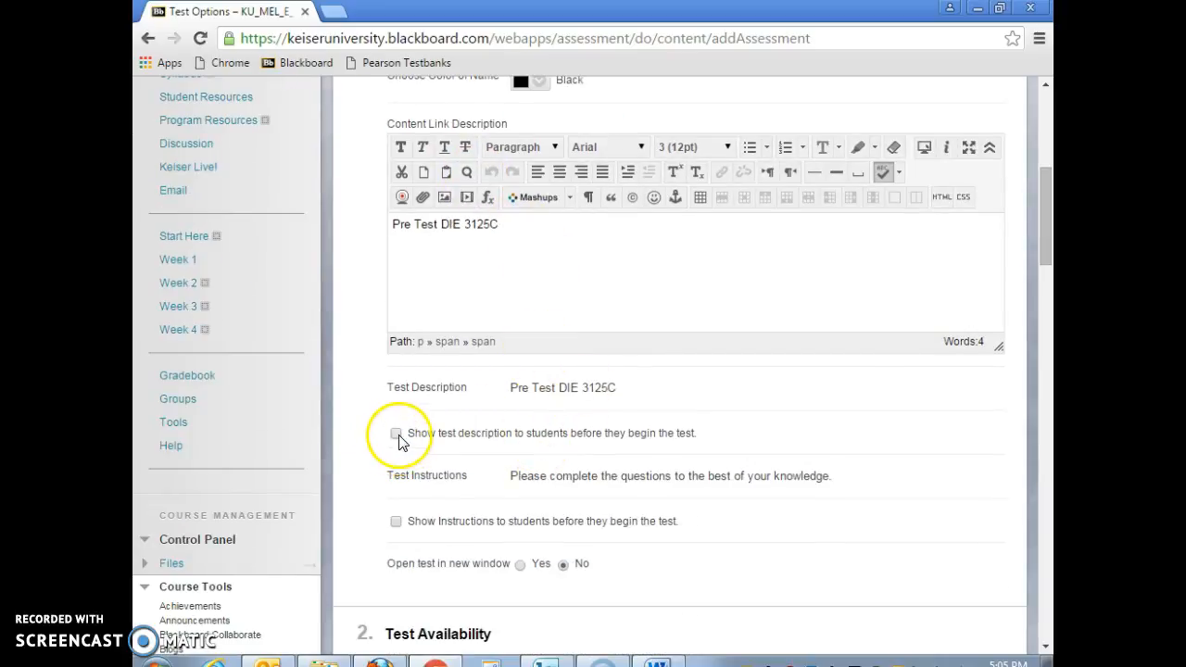
click(396, 435)
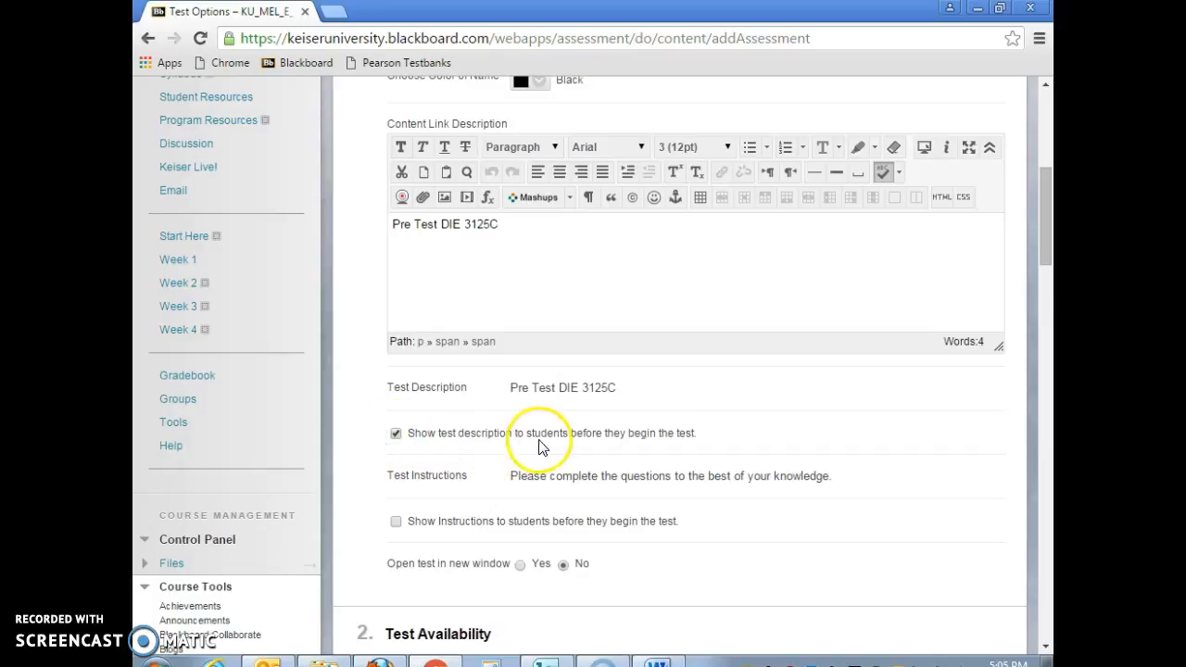
scroll(511, 445, down, 2)
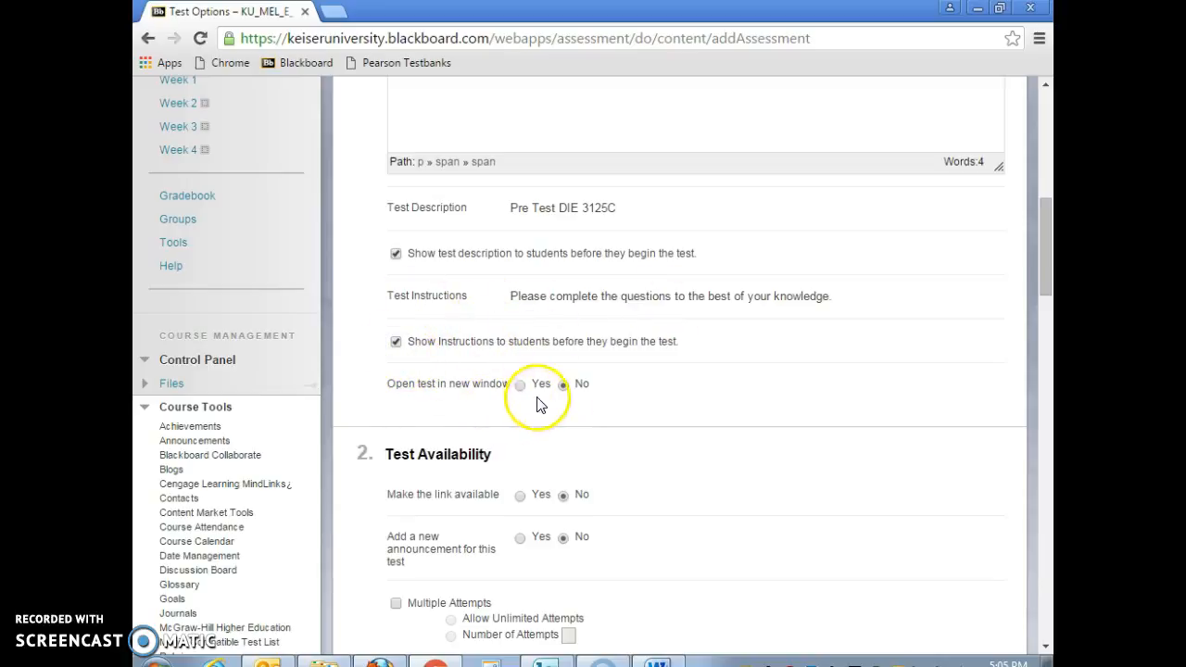
Step: Make the test link available and enable a new announcement for this test
scroll(551, 416, down, 2)
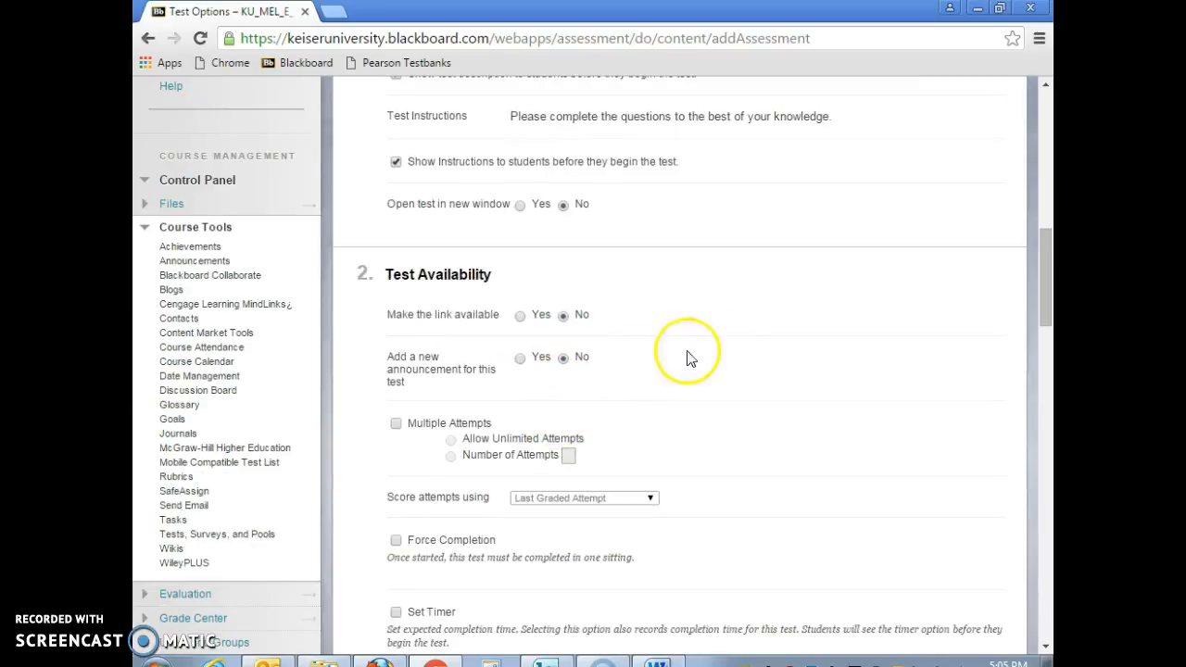
click(521, 318)
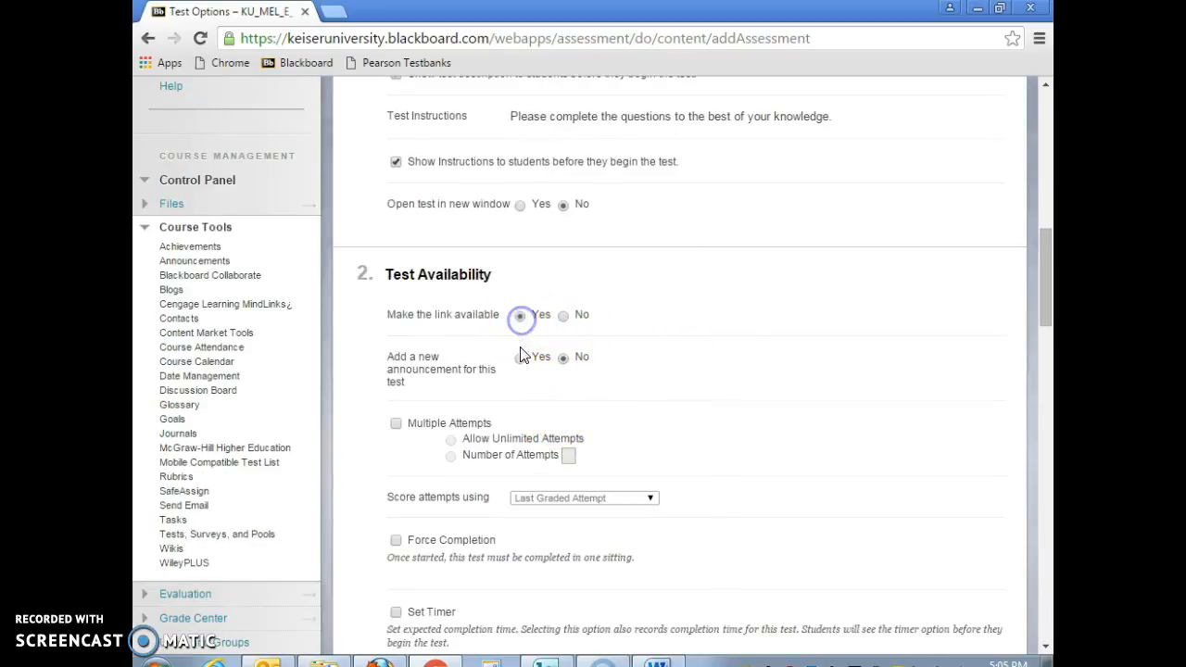
click(520, 361)
Step: Require Force Completion and set a 15-minute timer with Auto-Submit on
scroll(674, 392, down, 3)
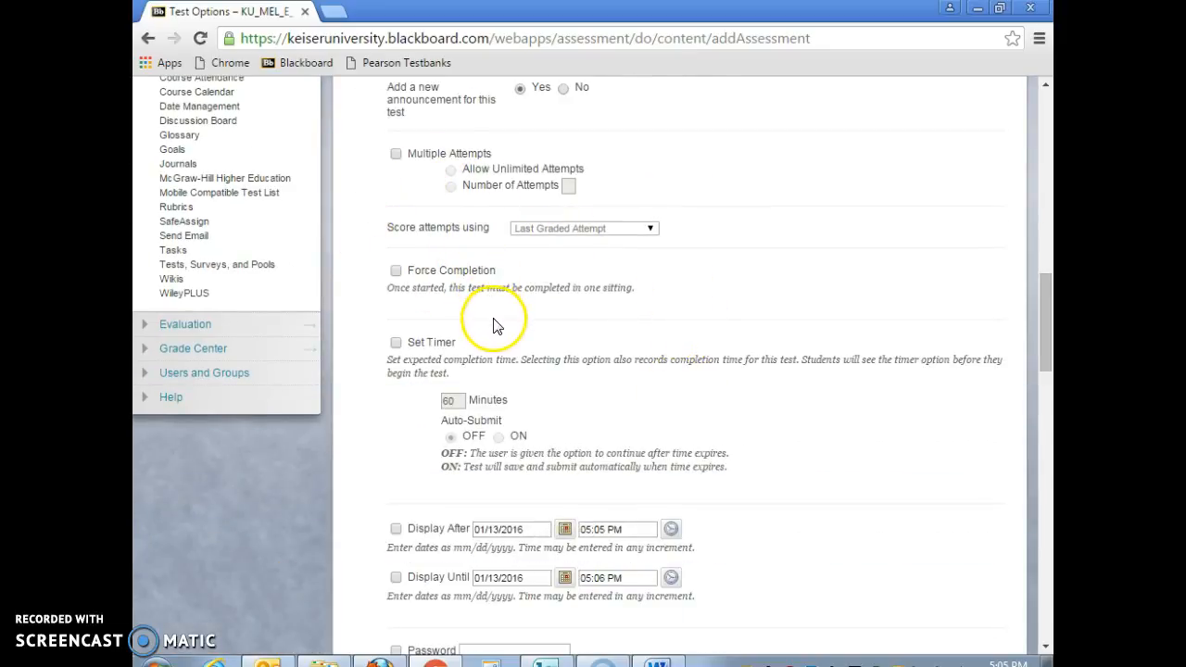
click(396, 269)
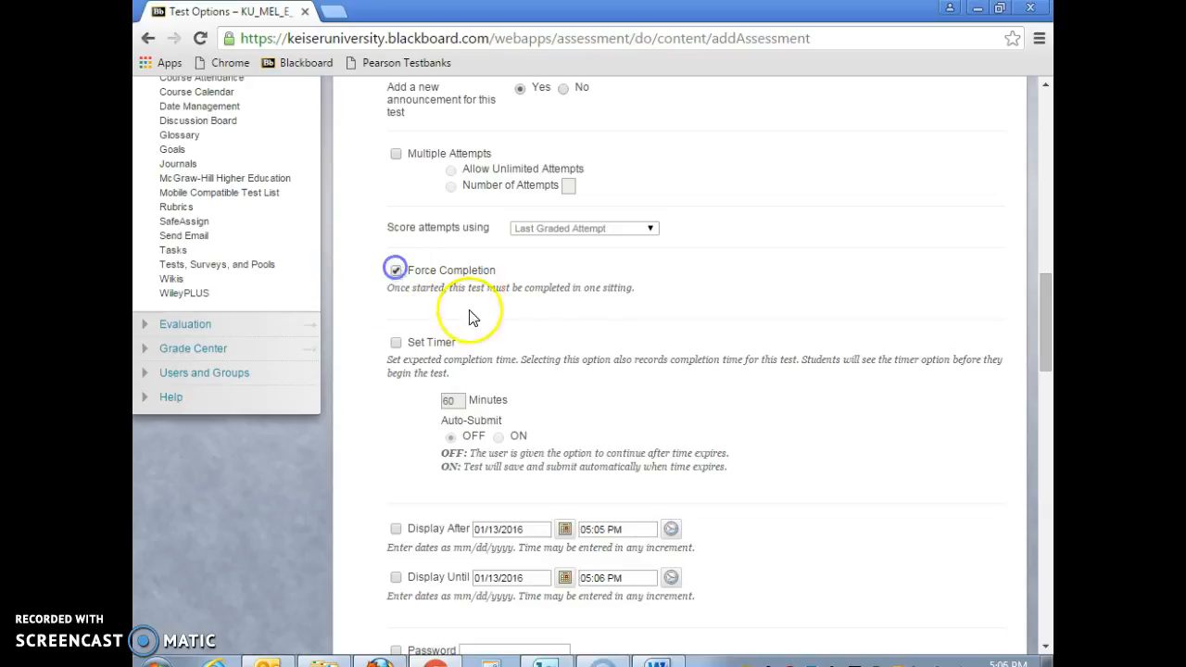
click(398, 343)
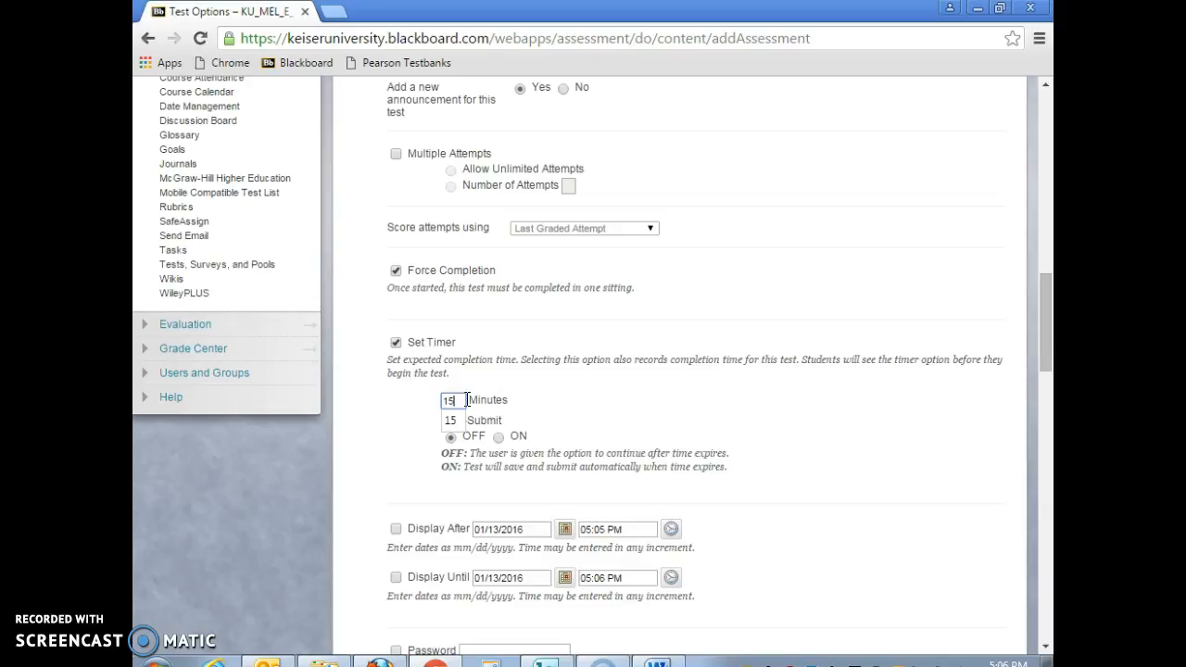
click(499, 436)
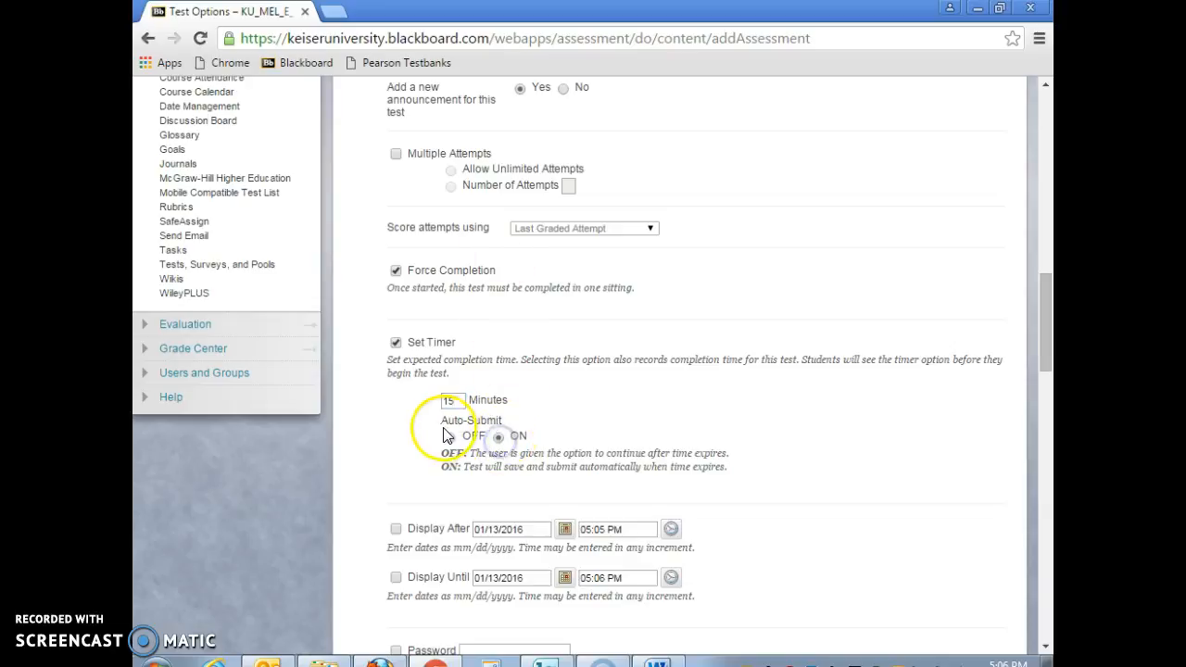
Step: Limit the test's availability with a Display Until date of 01/17/2016
scroll(645, 398, down, 3)
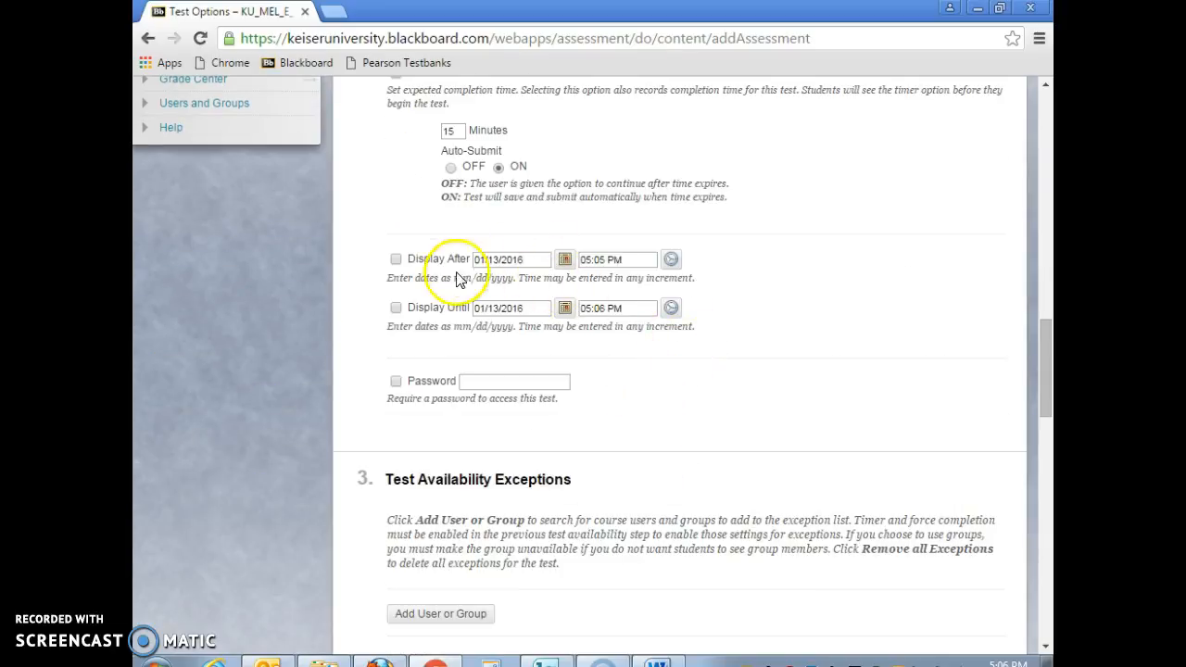
click(564, 307)
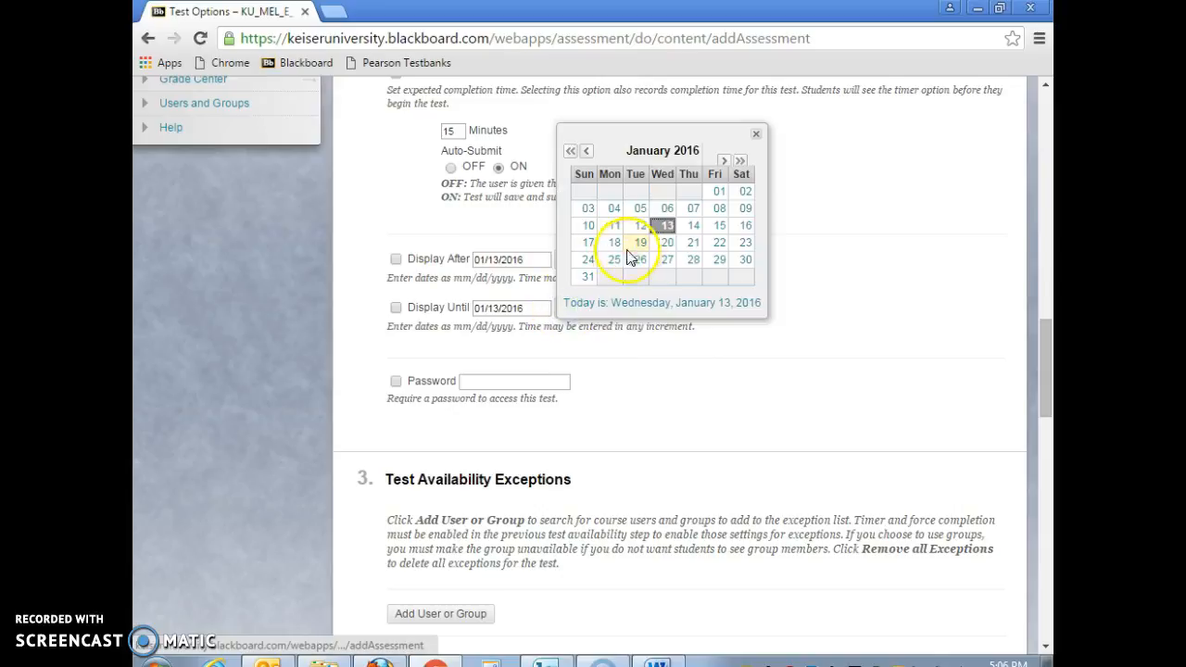
click(593, 247)
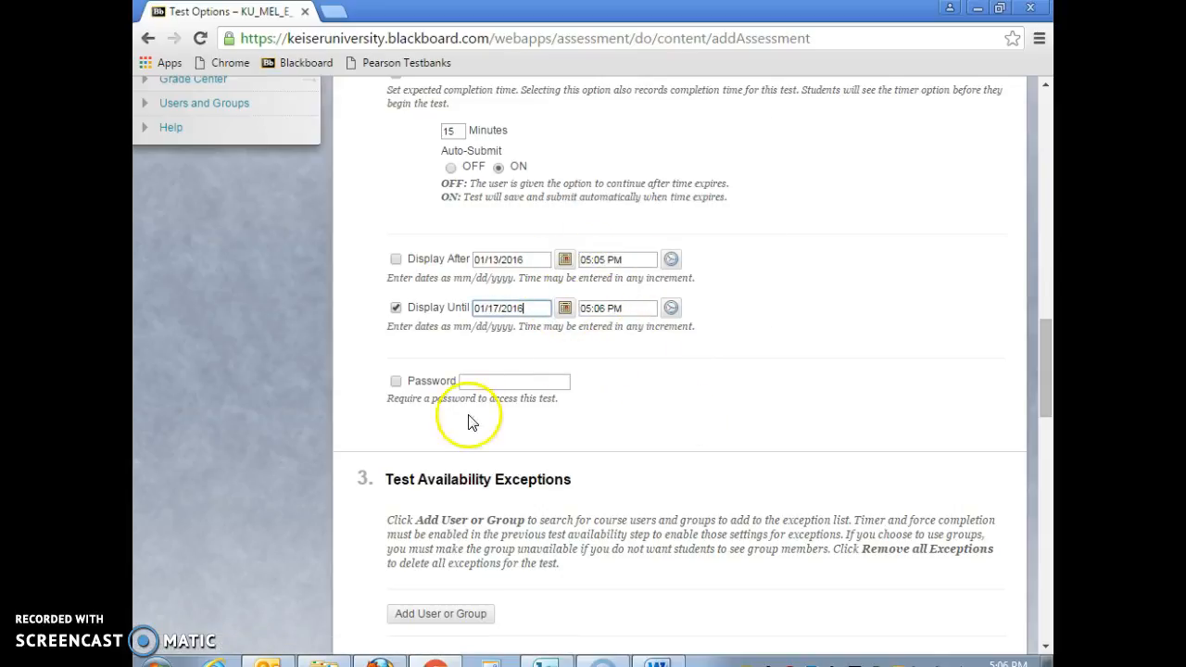
Step: Set the test's due date to 01/17/2016
scroll(593, 393, down, 3)
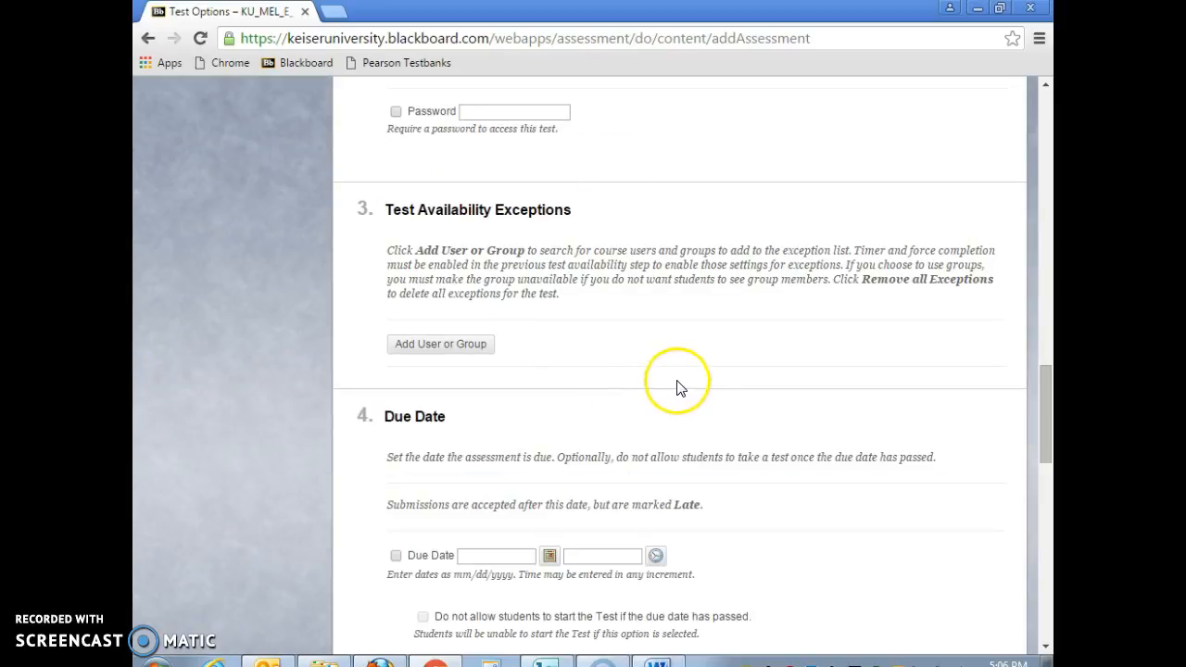
scroll(618, 364, down, 2)
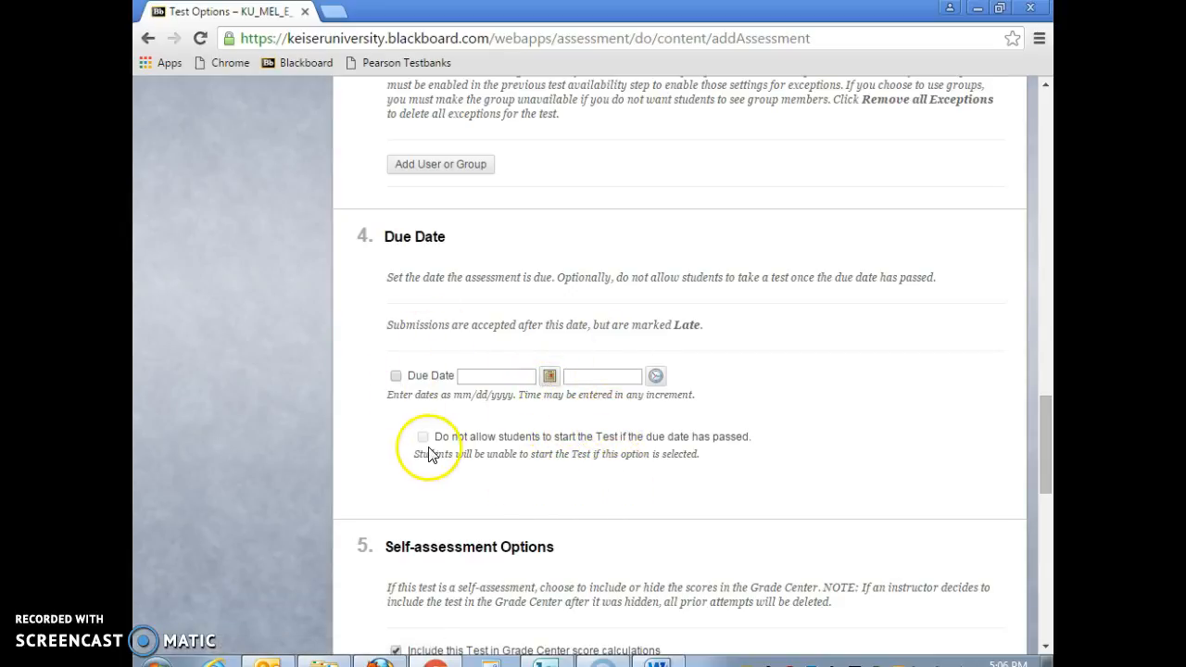
click(503, 376)
click(550, 378)
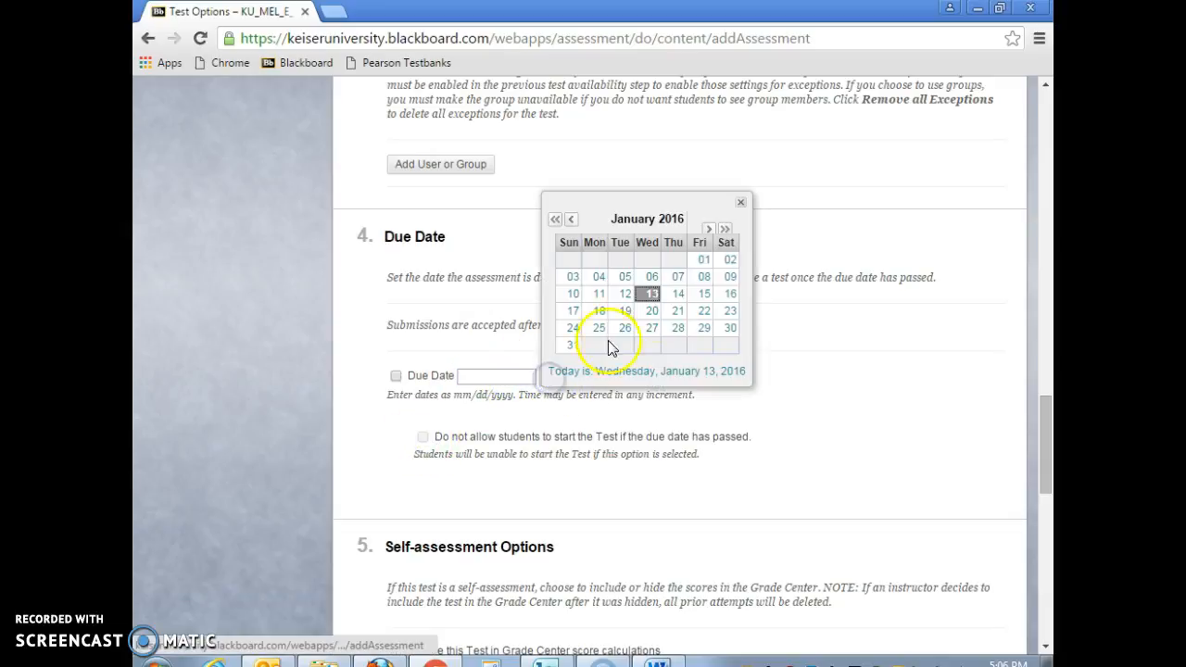
click(593, 309)
click(425, 441)
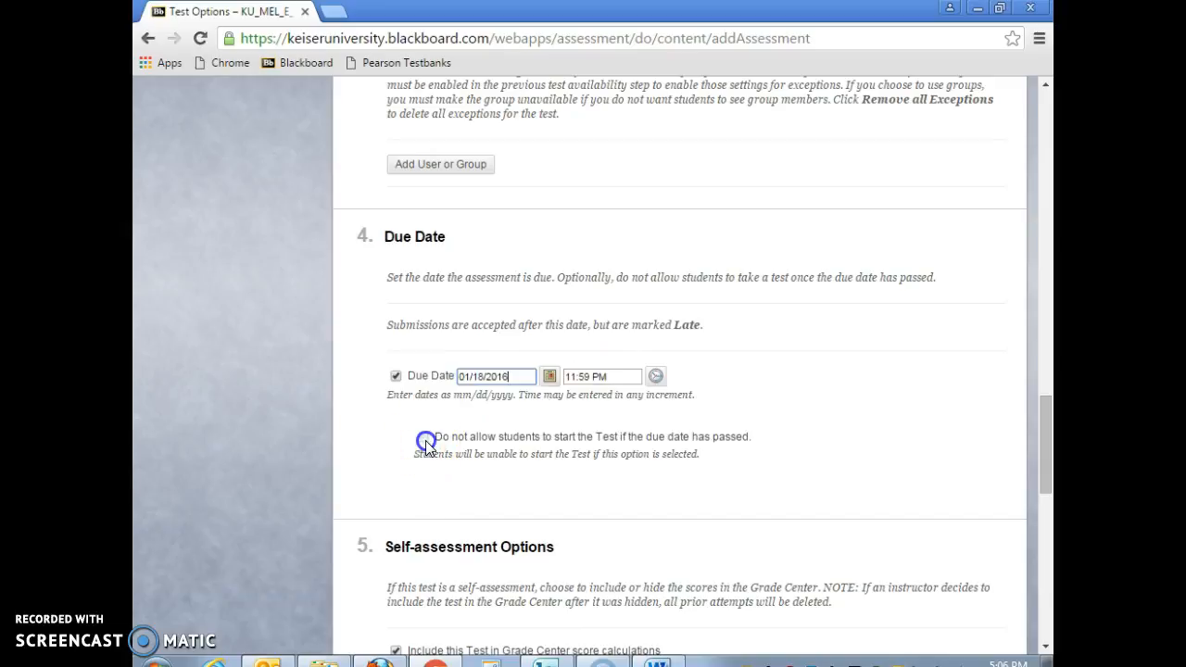
click(415, 442)
click(550, 377)
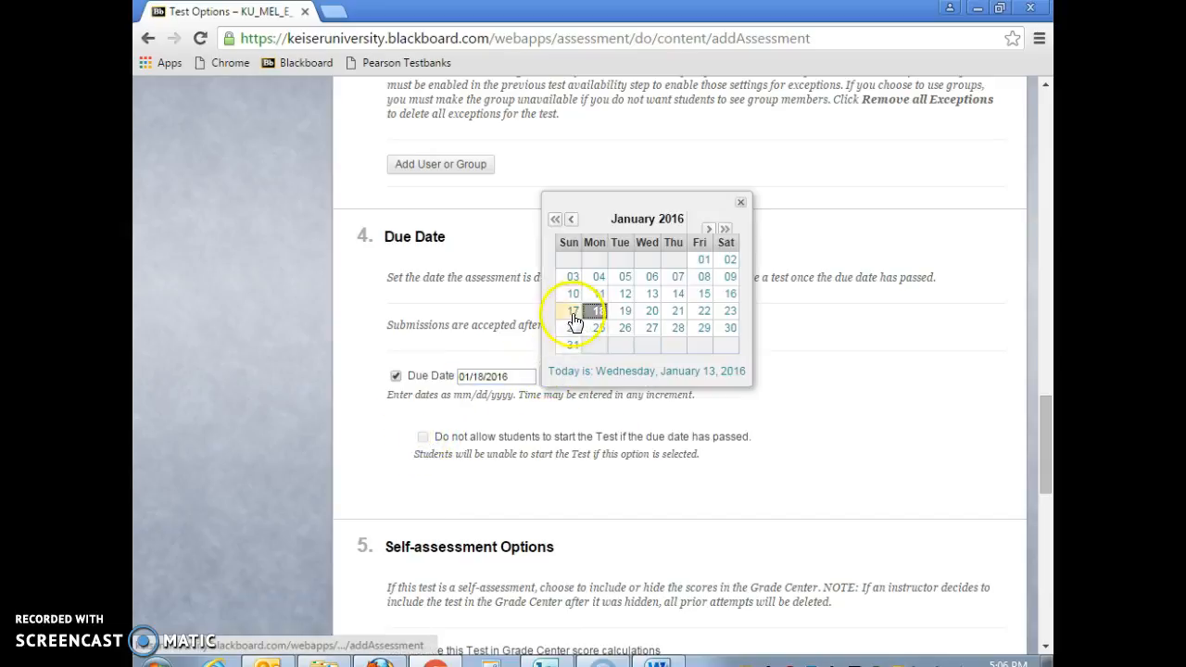
click(573, 314)
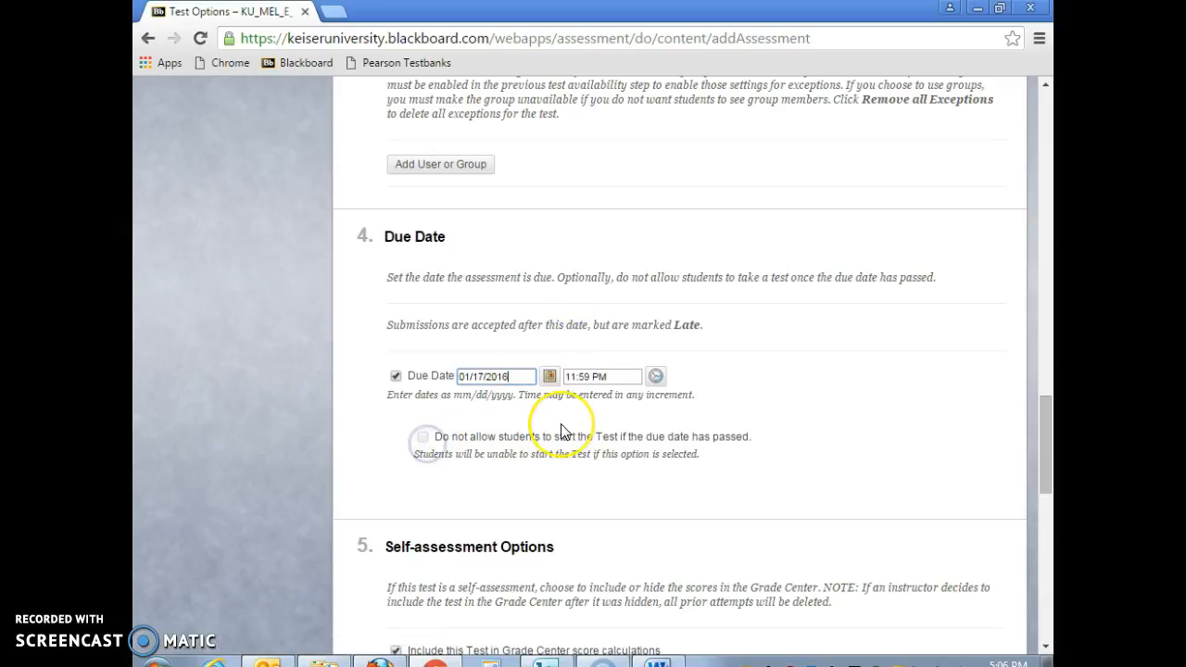
Step: Exclude the test from Grade Center score calculations in the self-assessment options
scroll(561, 432, down, 2)
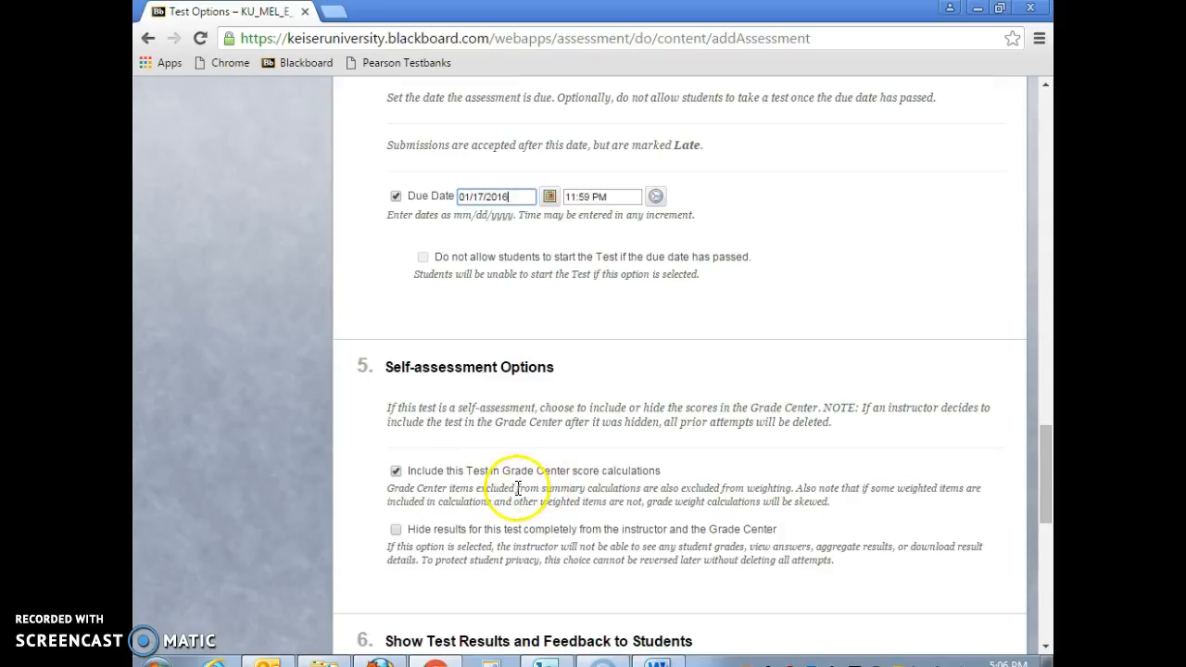
scroll(593, 481, down, 1)
scroll(596, 481, down, 2)
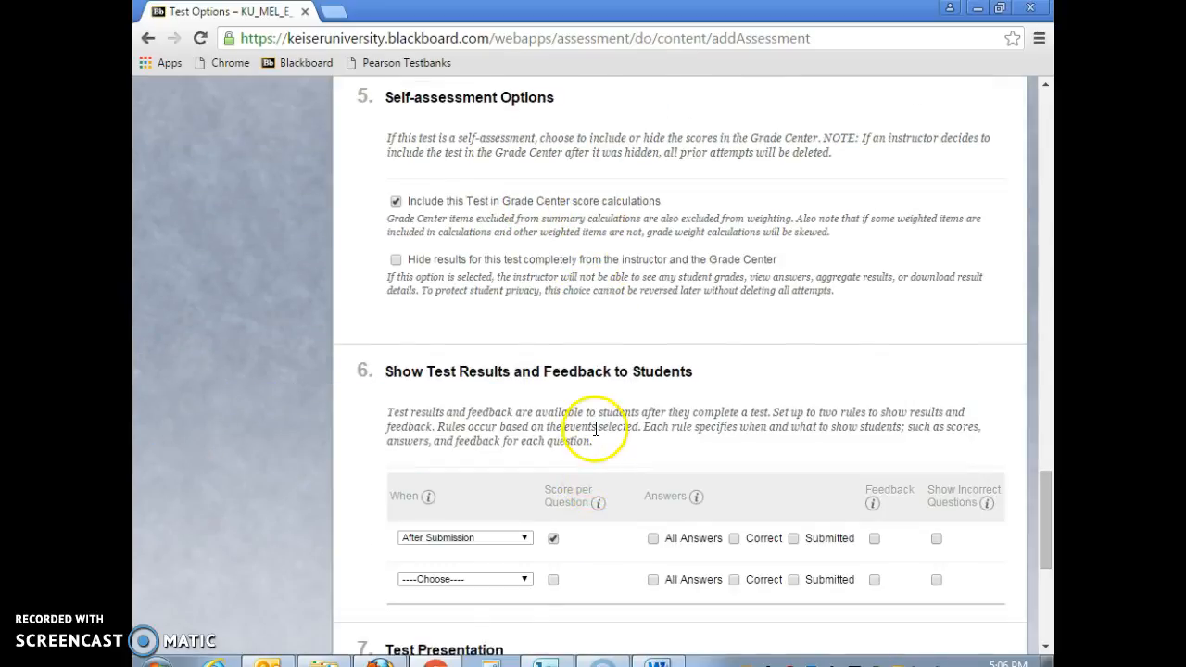
scroll(595, 444, up, 1)
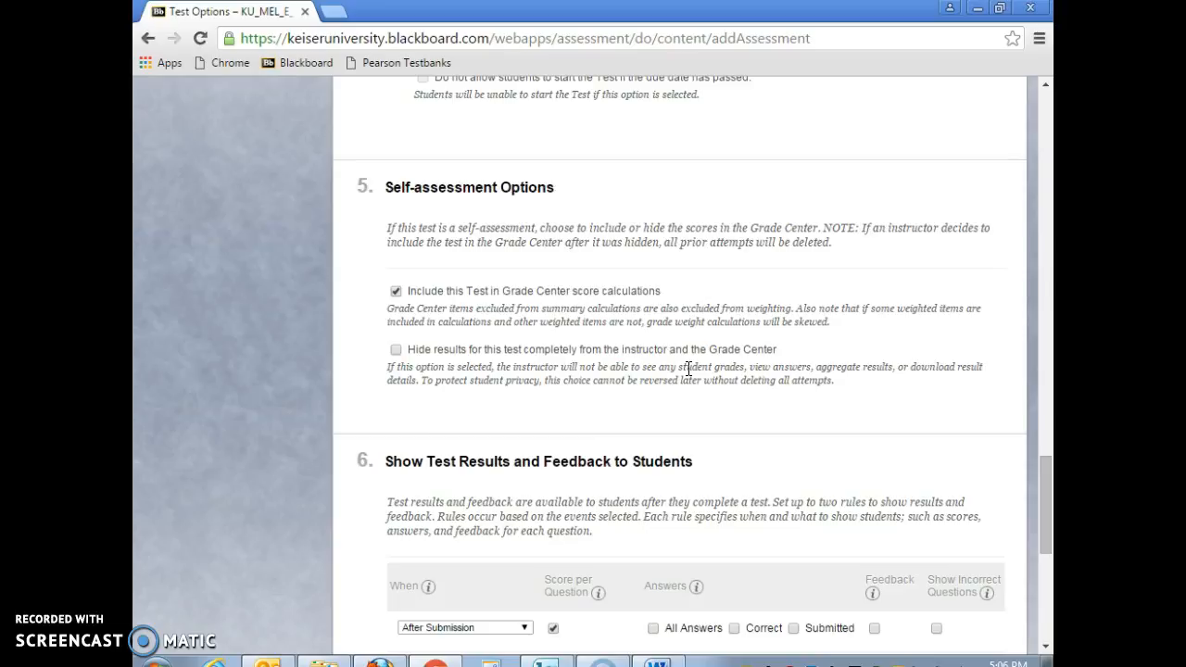
click(396, 291)
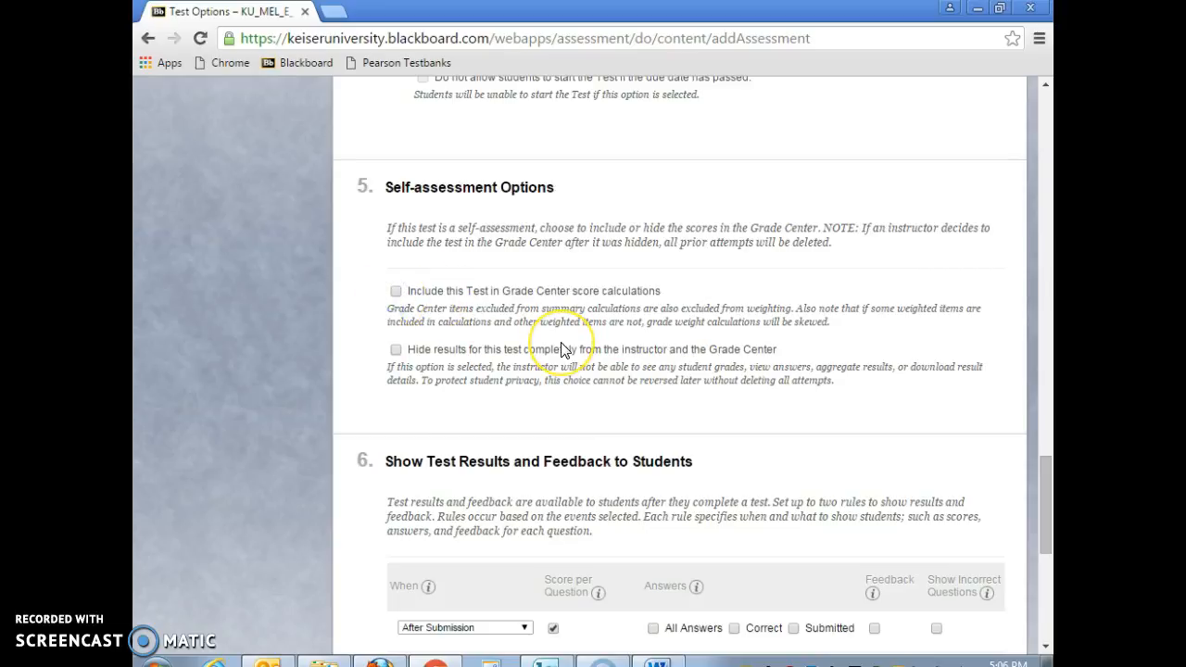
Step: Set the first rule for showing test results and feedback to After Due Date
scroll(562, 349, down, 2)
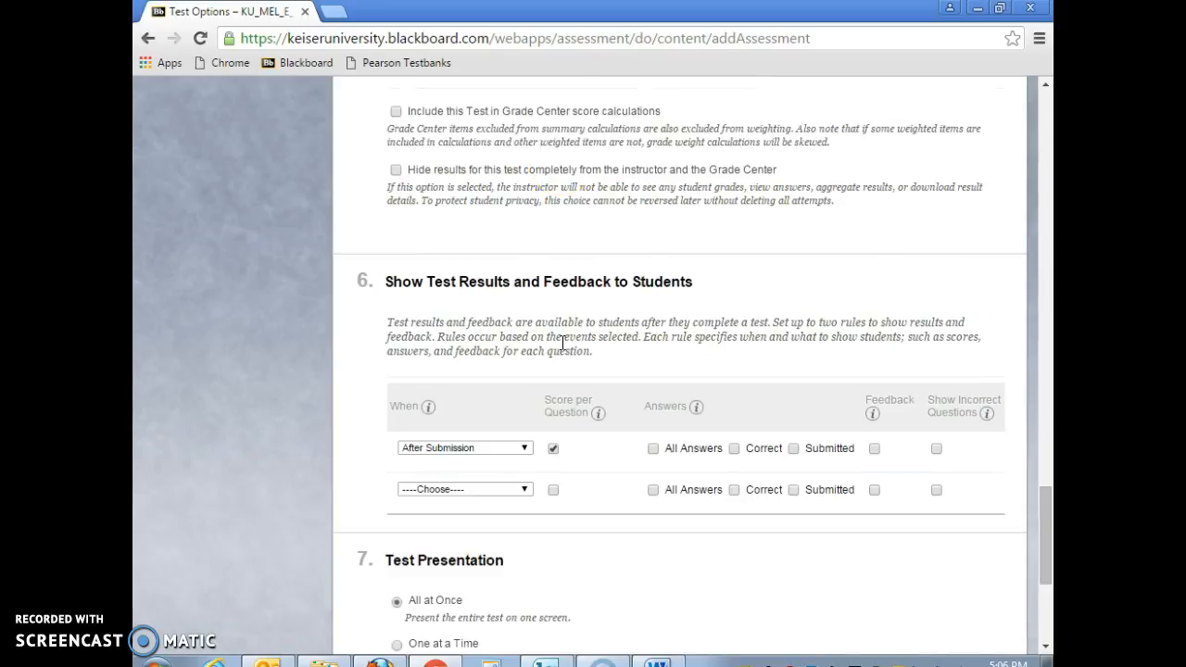
click(525, 449)
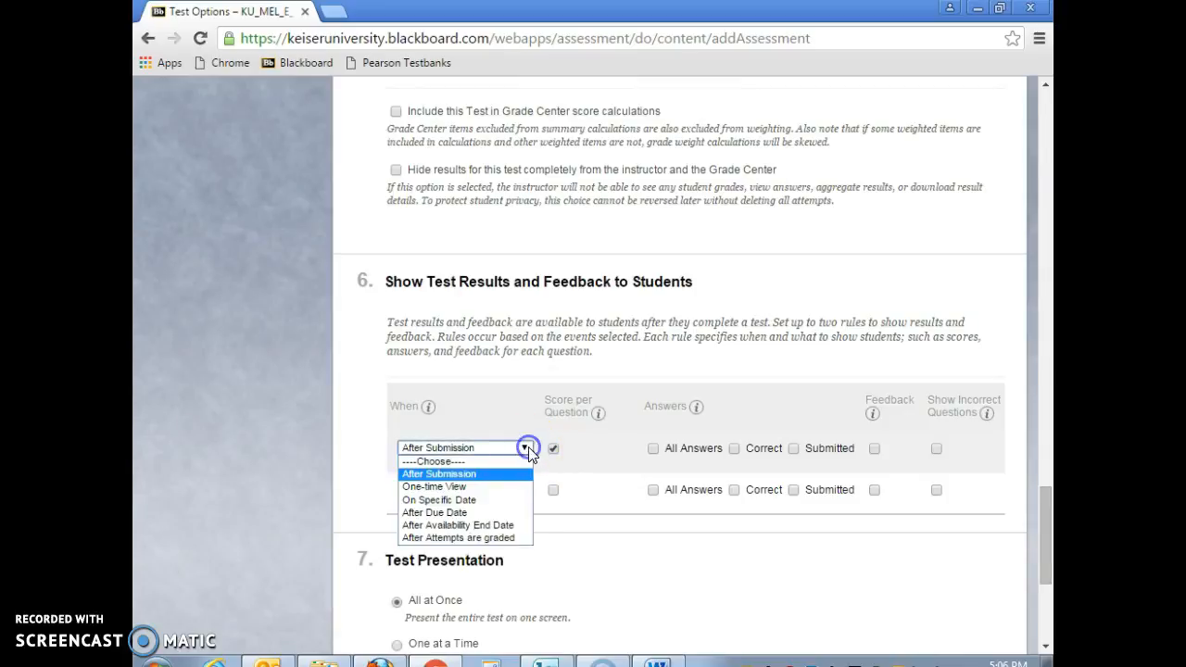
click(504, 512)
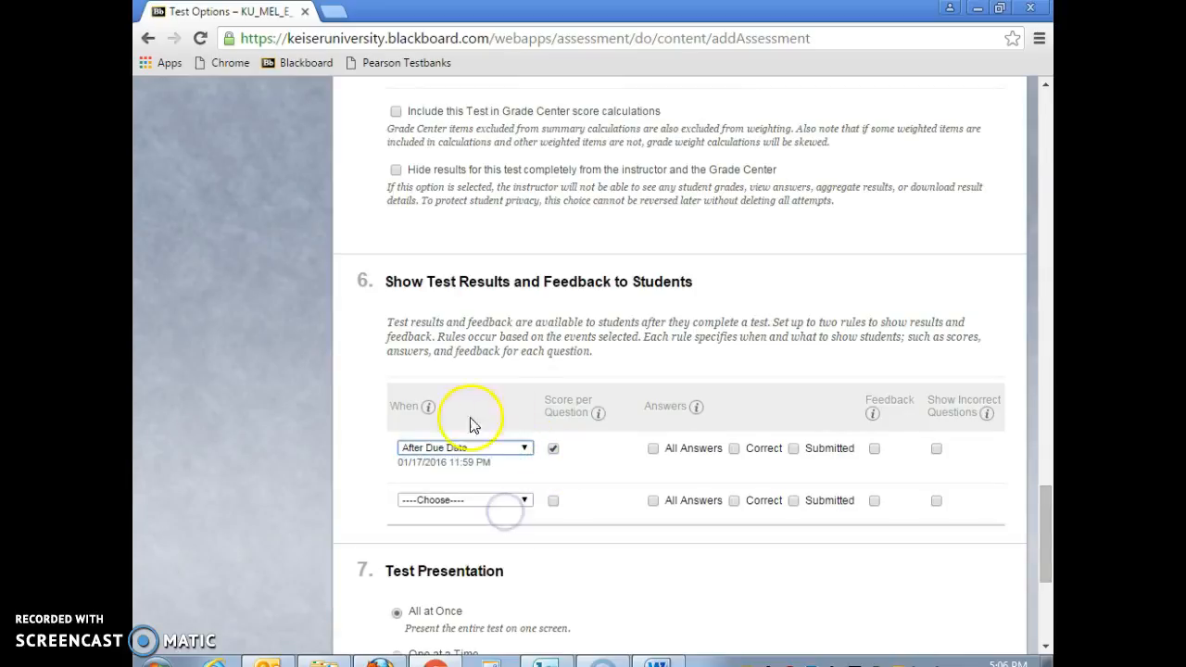
Step: Select Prohibit Backtracking for the test presentation and submit the test options
scroll(624, 400, down, 2)
scroll(623, 399, down, 2)
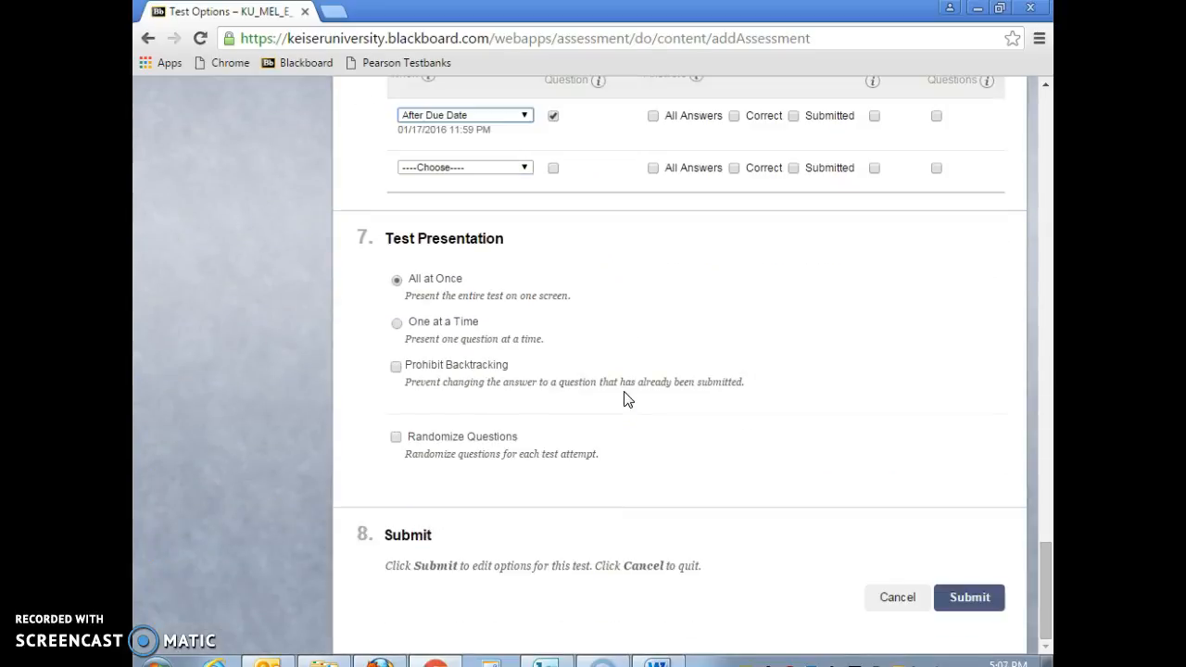
click(395, 367)
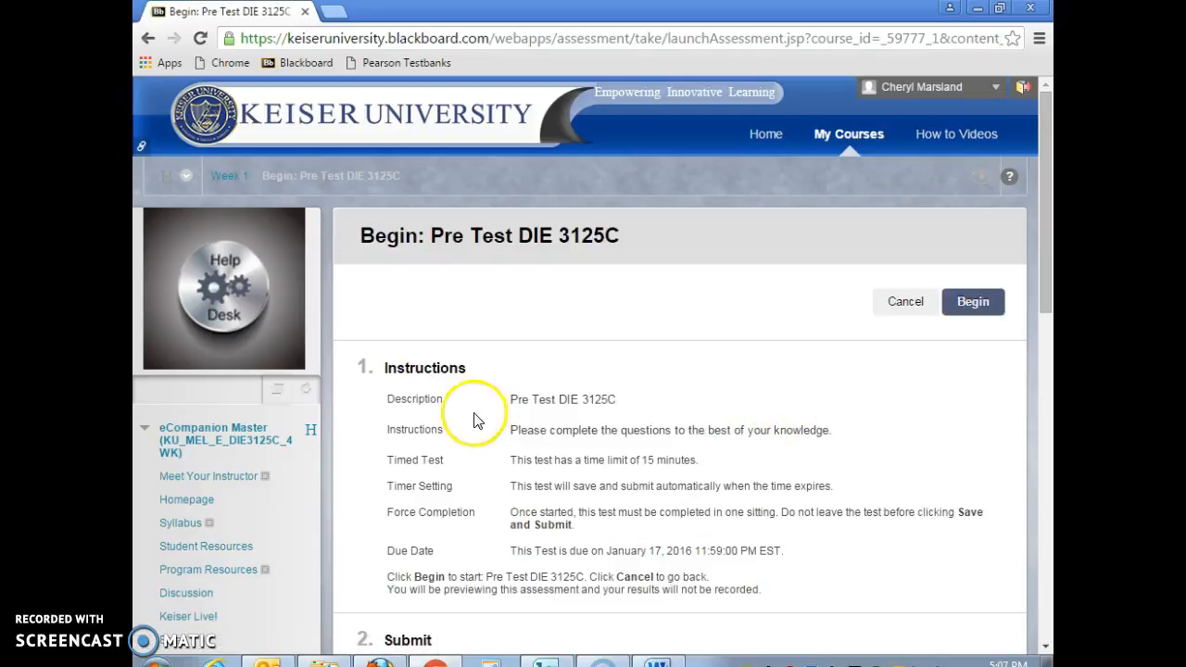
Step: Look over the instructions, time limit and due date on the Begin page of Pre Test DIE 3125C
scroll(792, 454, down, 1)
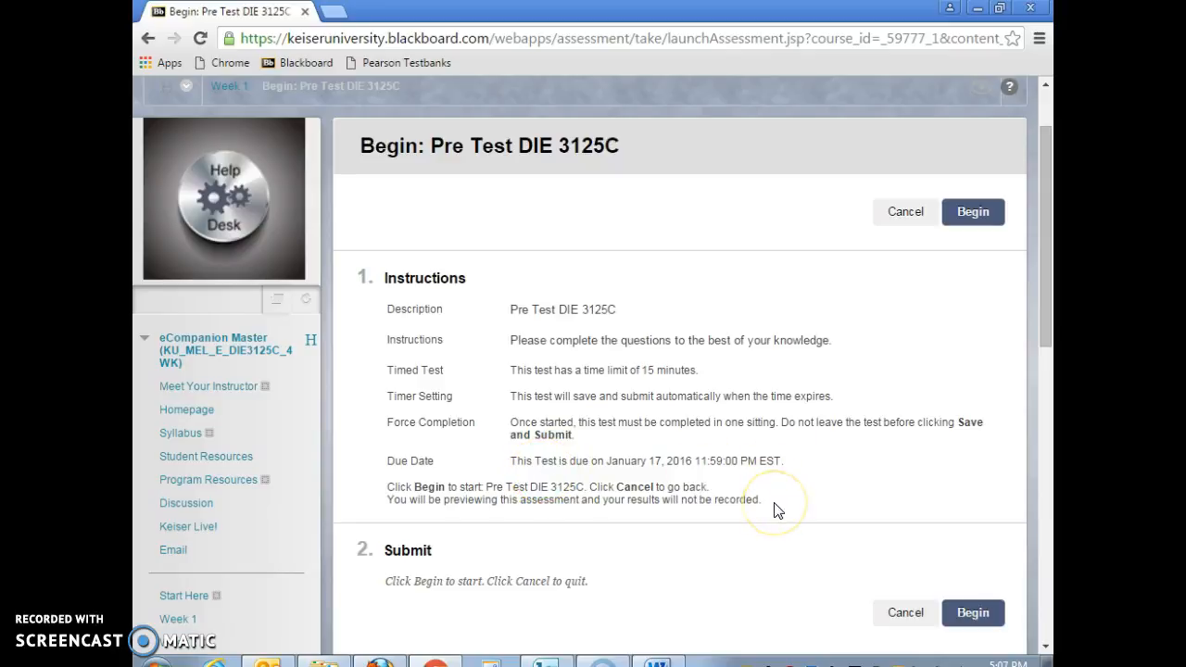
Step: Begin the preview of Pre Test DIE 3125C and look over its test information and Question 1
scroll(777, 510, down, 2)
click(981, 431)
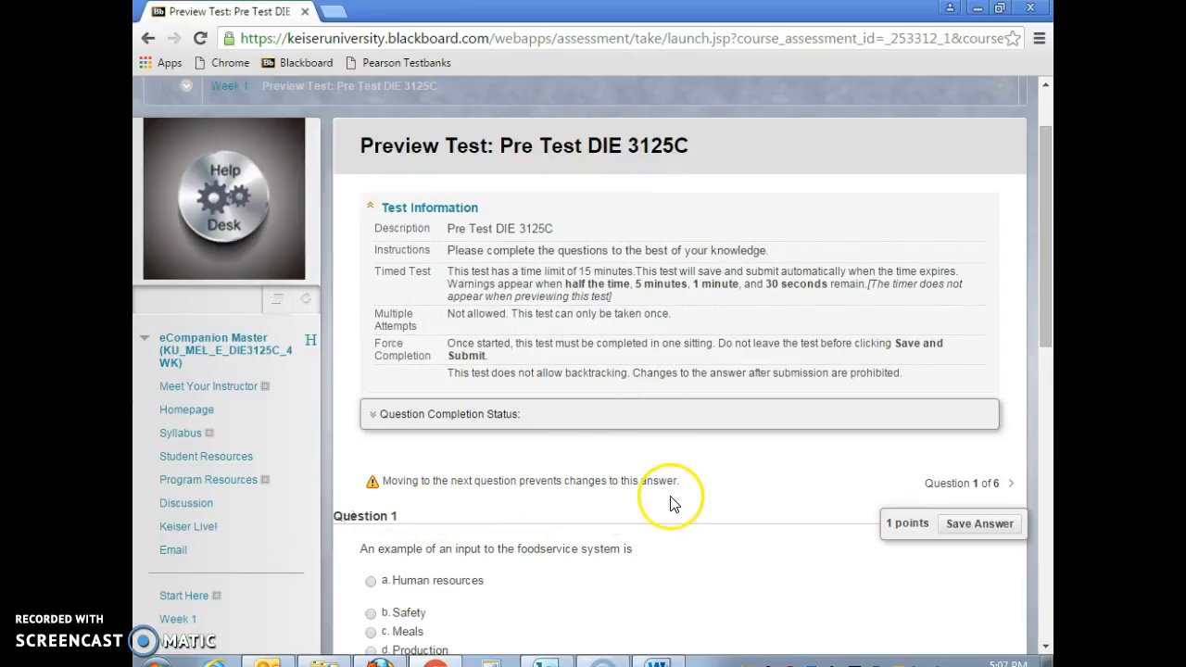
scroll(673, 507, down, 2)
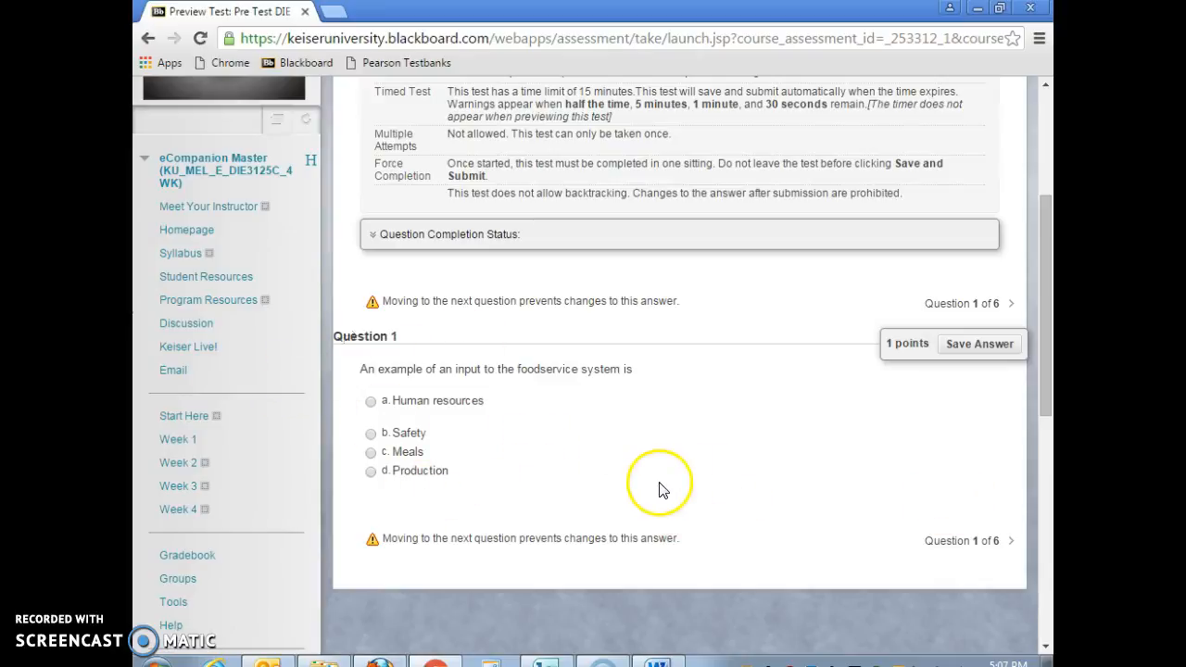
scroll(660, 487, up, 3)
scroll(660, 486, down, 3)
scroll(659, 486, up, 2)
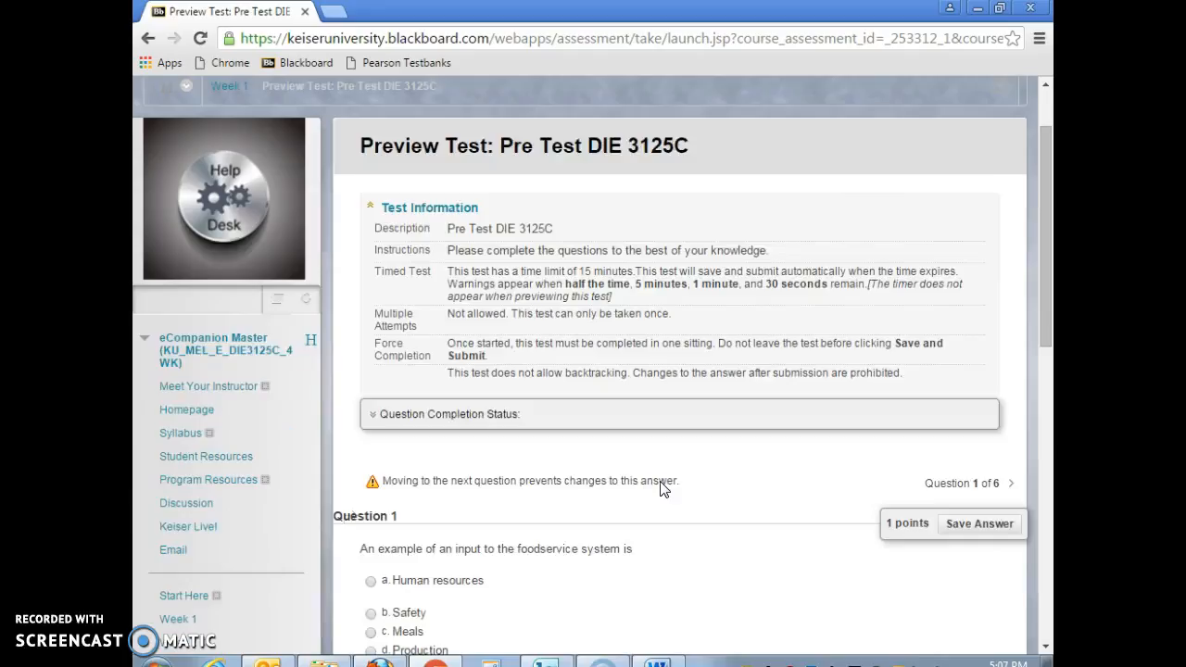
scroll(663, 488, up, 1)
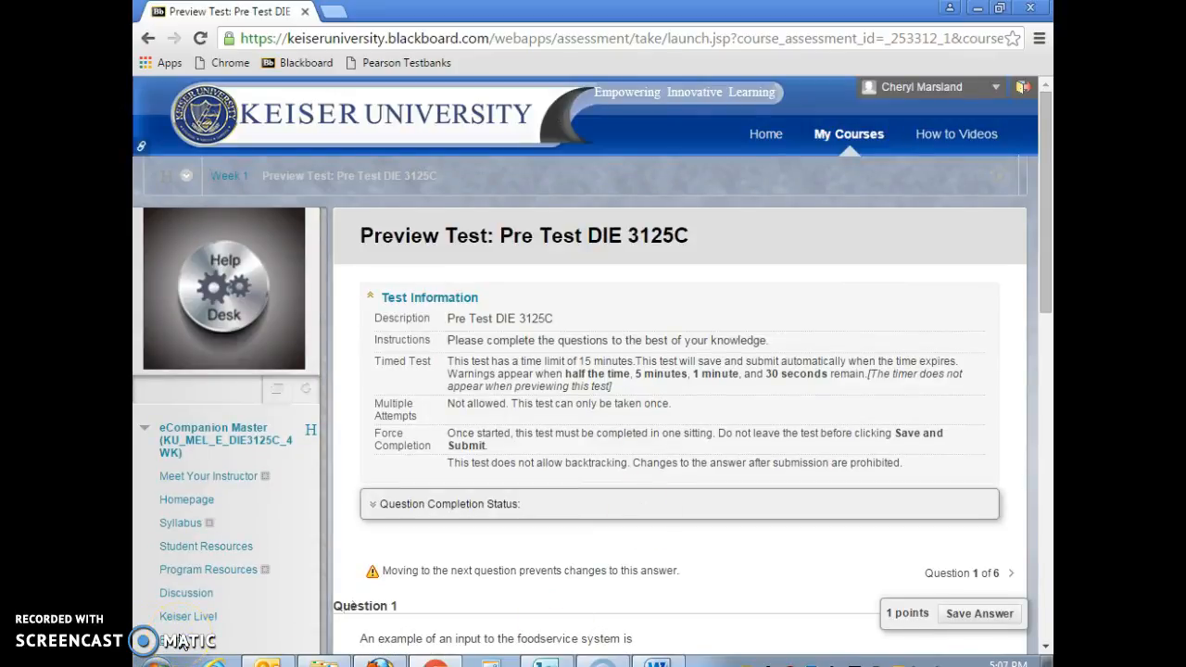
Step: Leave the test preview, go to the course's list of tests and make a copy of Pre Test DIE 3125C
scroll(483, 542, down, 4)
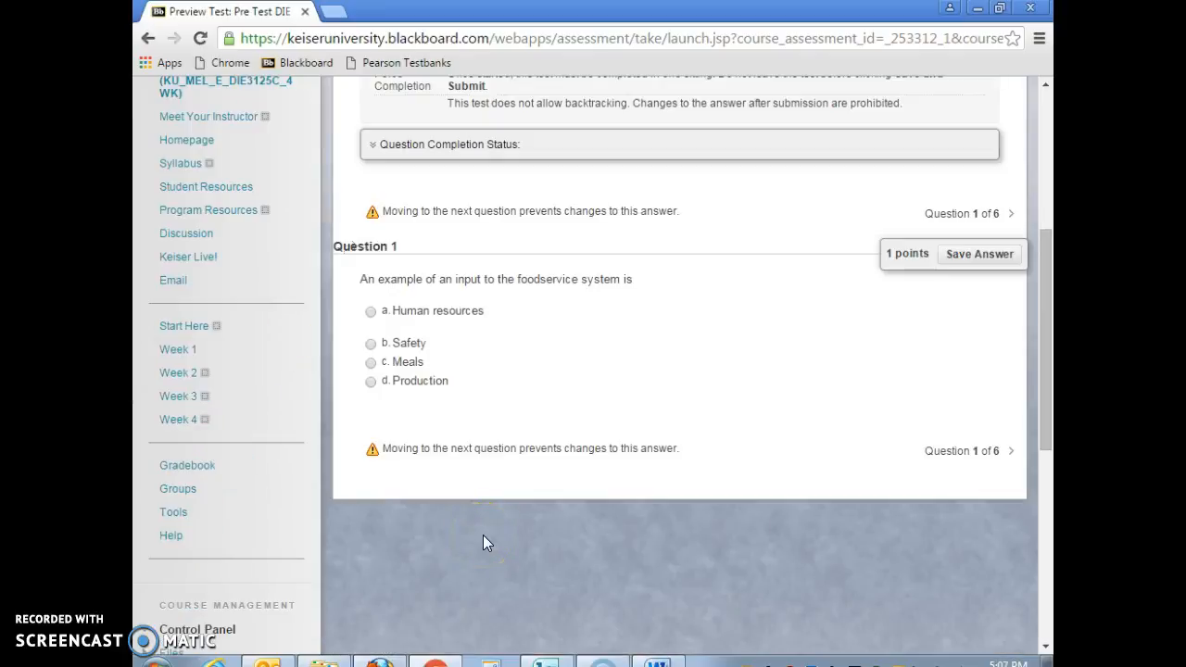
scroll(482, 535, down, 5)
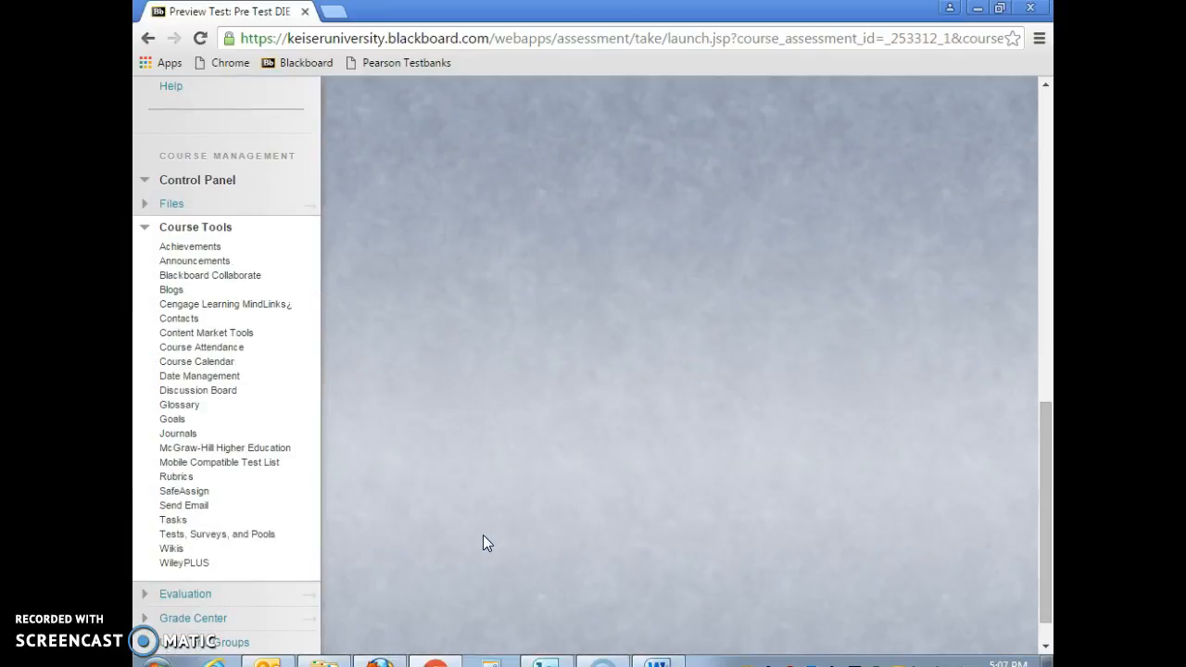
click(179, 538)
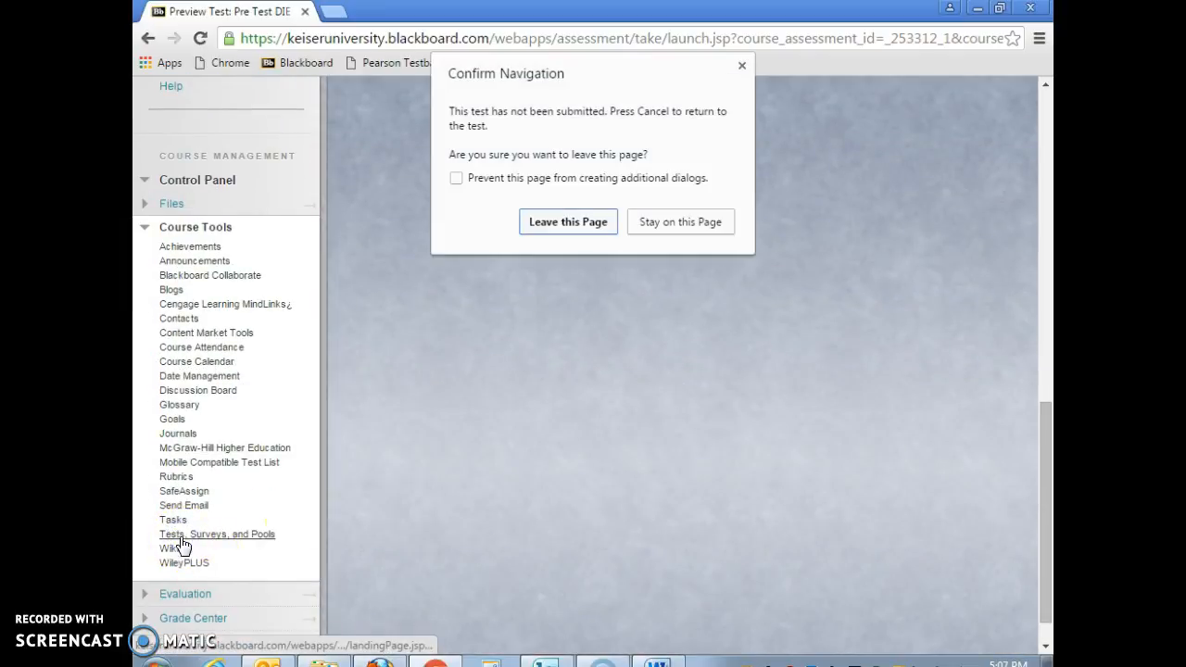
click(557, 225)
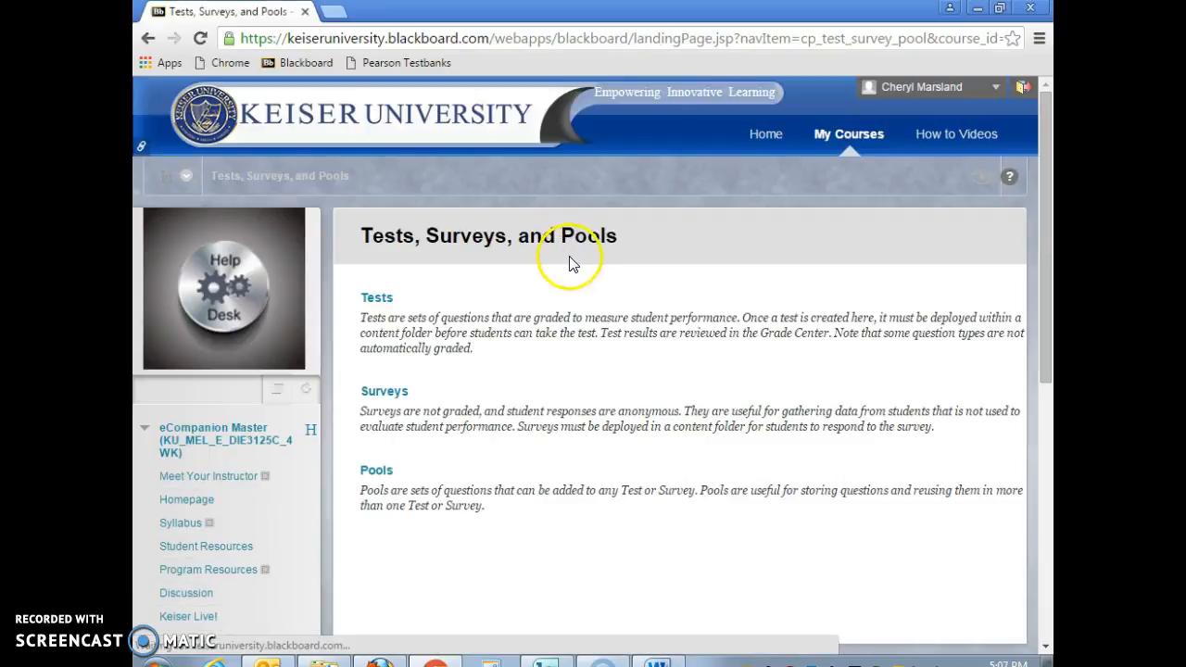
click(375, 302)
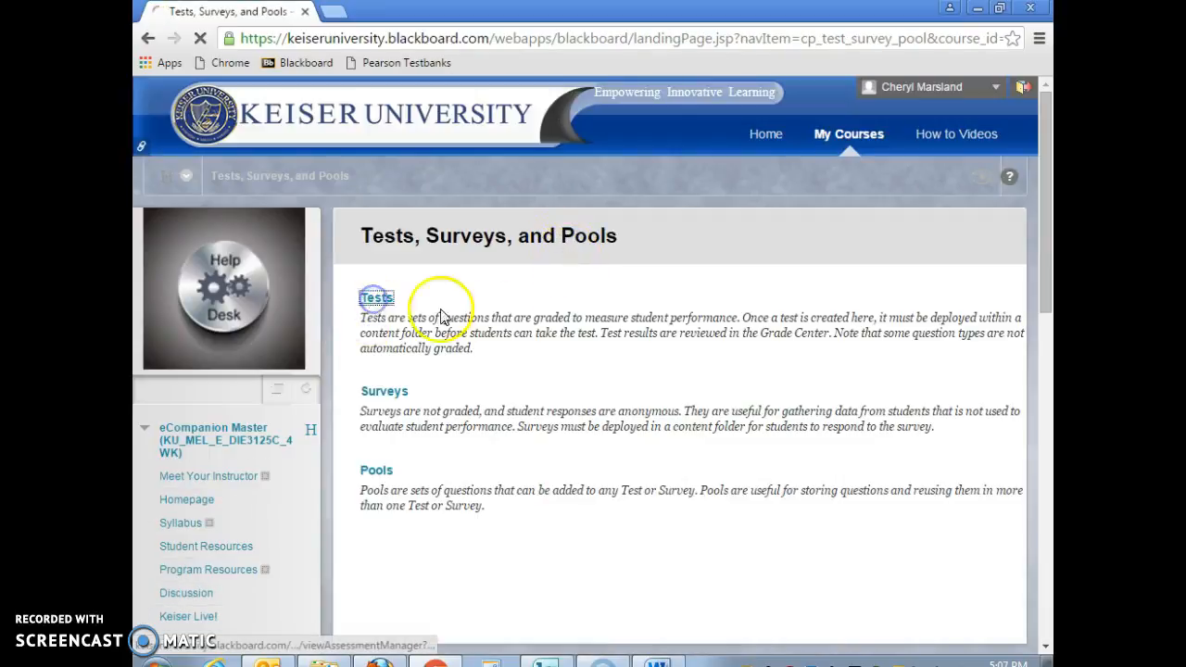
click(476, 441)
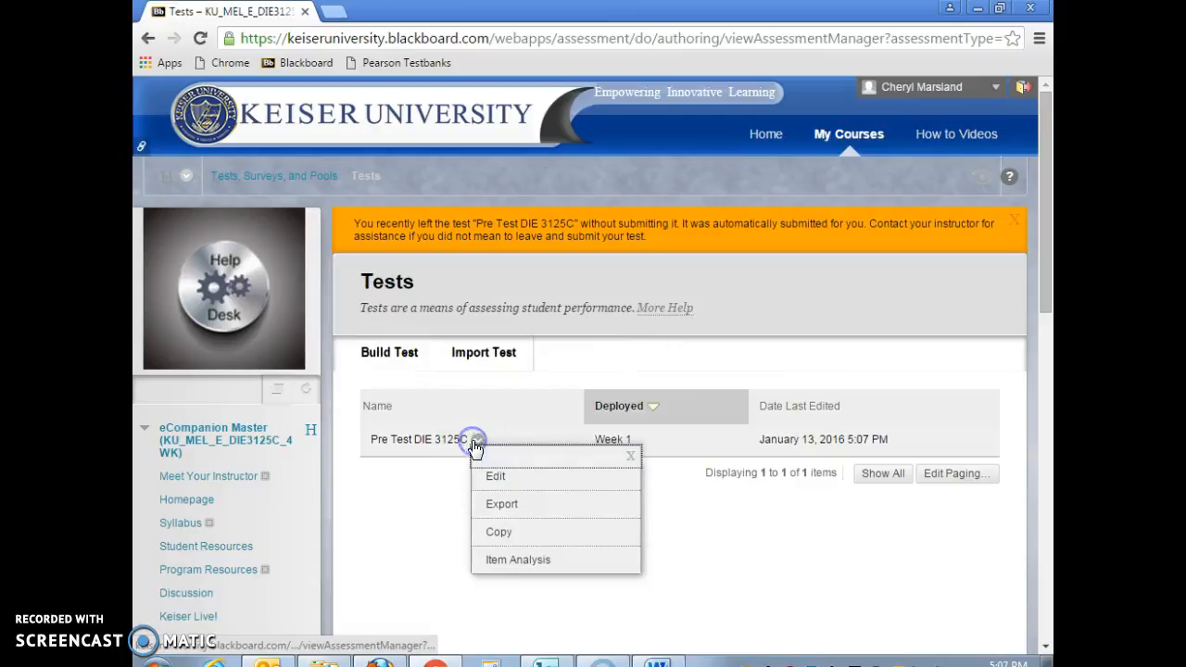
click(508, 529)
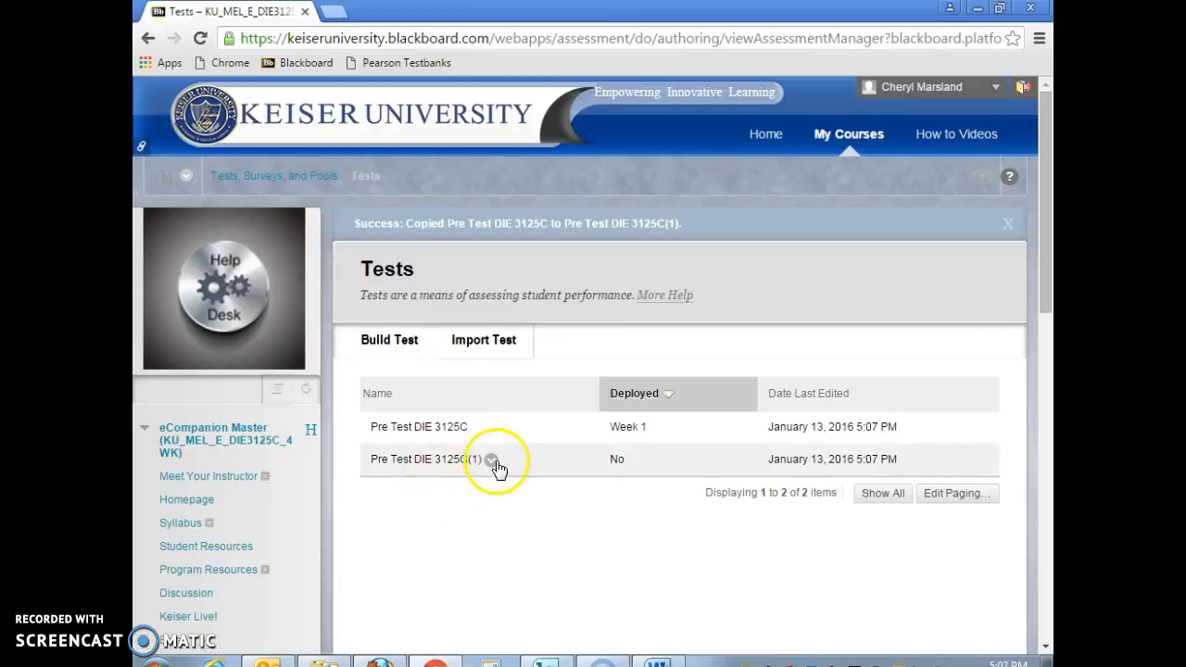
Step: Edit the copied test's information to rename it Post Test DIE 3125c and submit the change
click(491, 460)
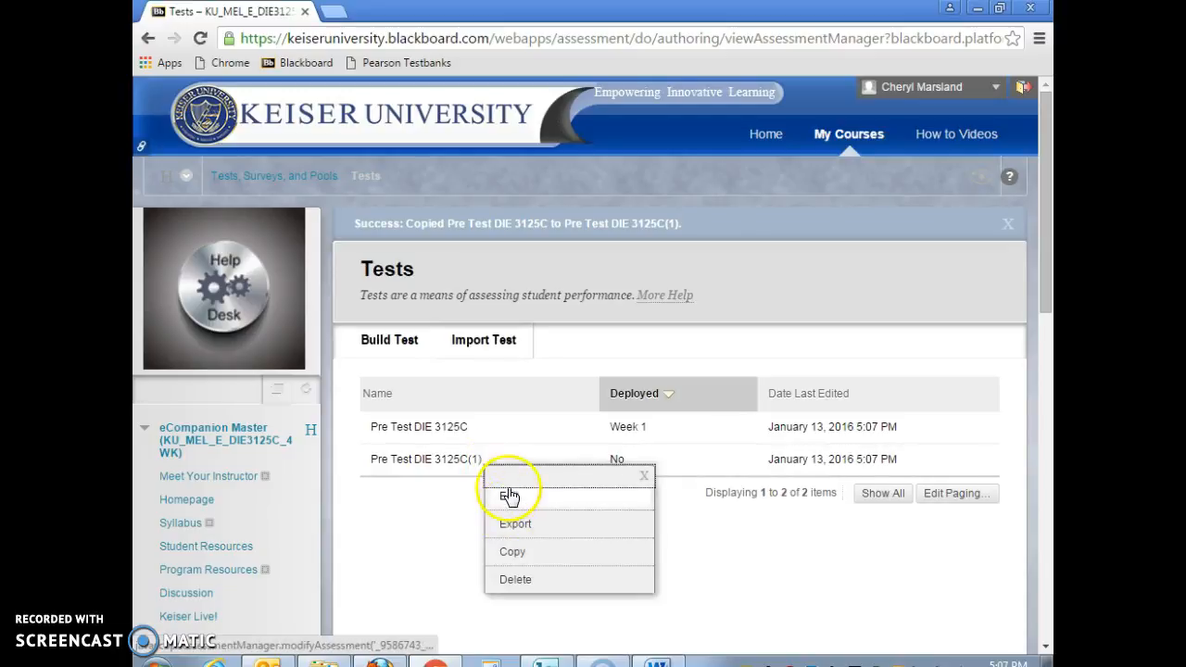
click(508, 497)
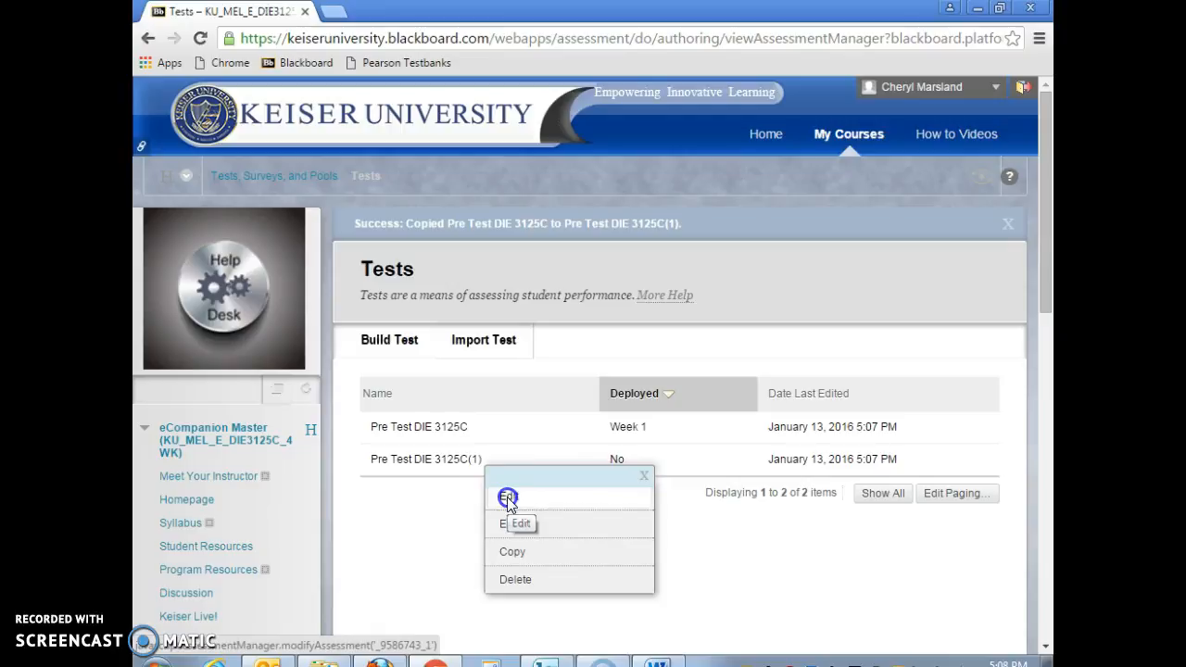
click(507, 497)
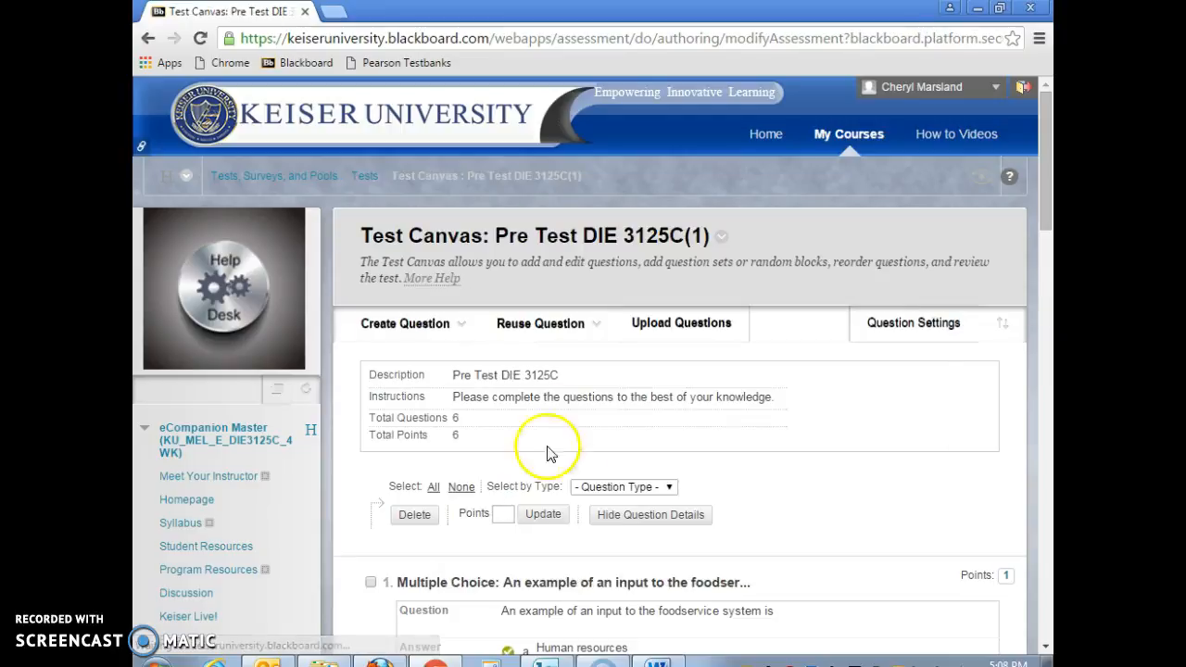
click(722, 238)
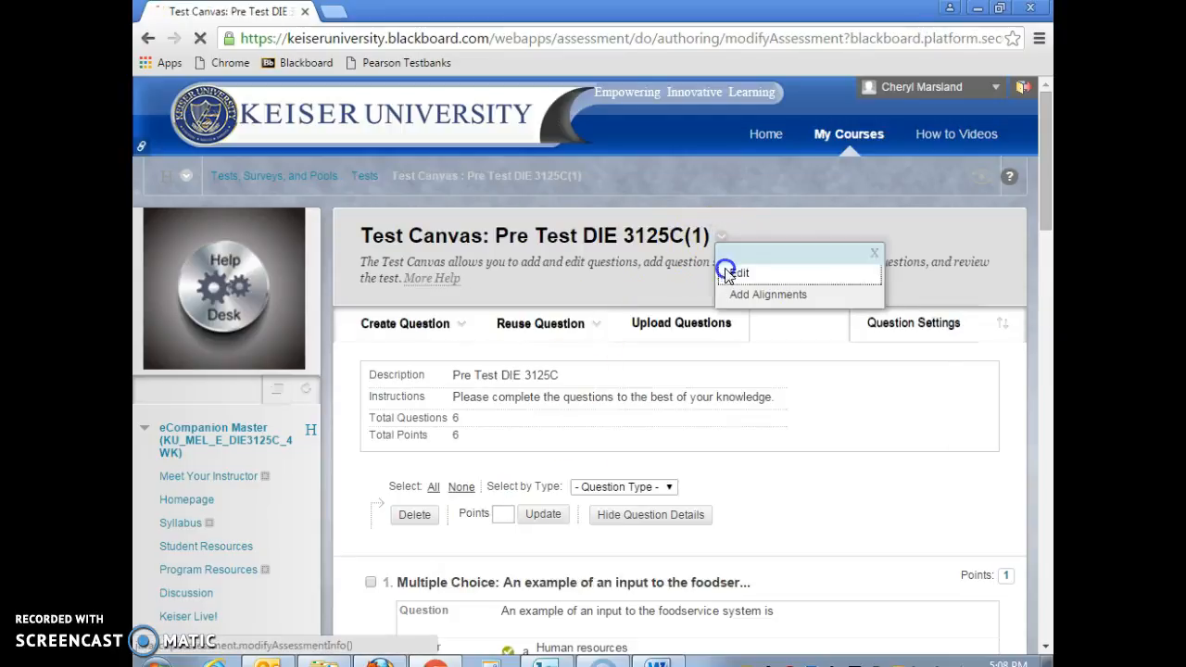
click(726, 266)
drag(600, 443, 431, 444)
text(Post)
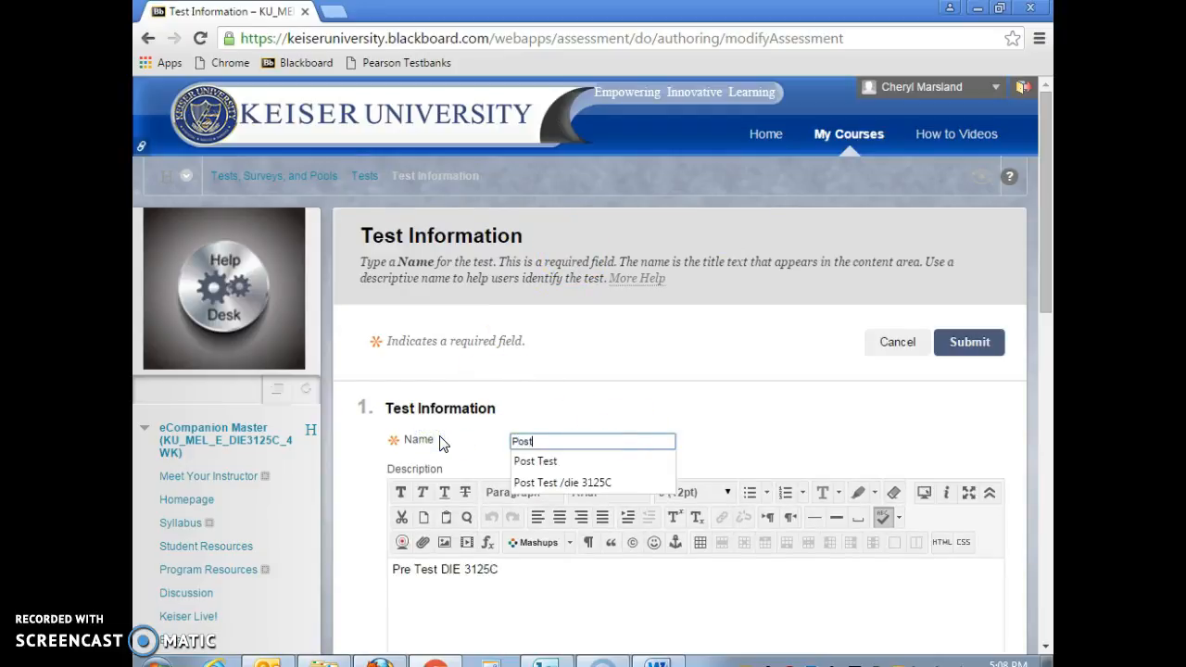
text( Test DIE 3125c)
click(969, 342)
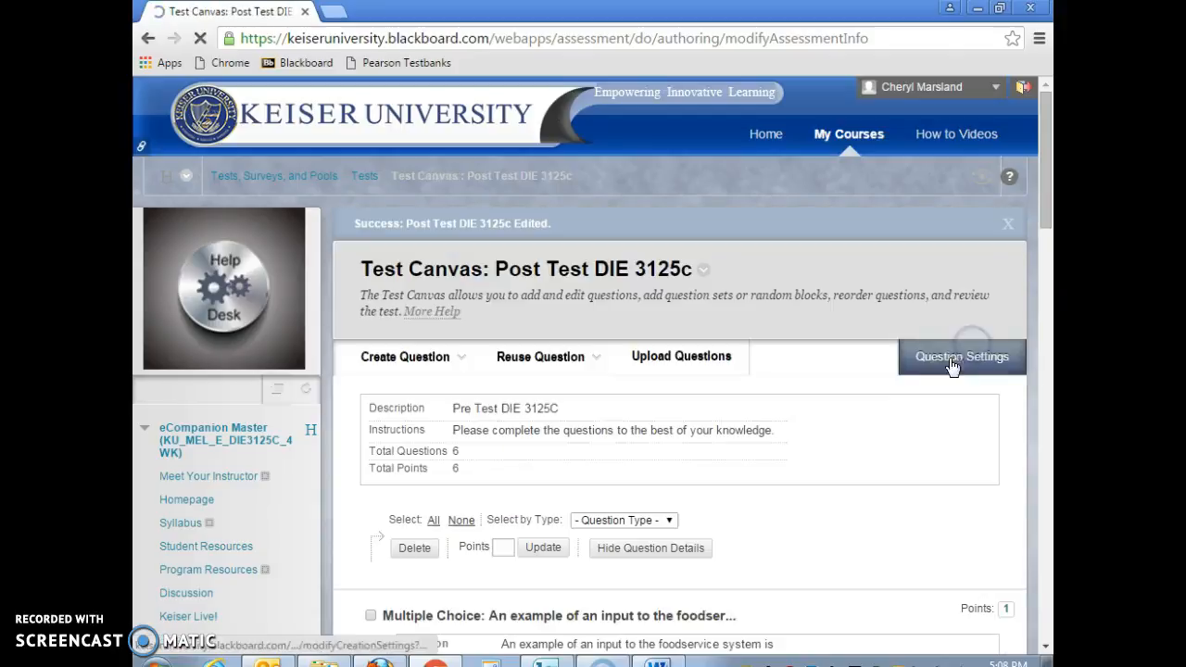
Step: Go through the Post Test's copied questions to the end, accept the test canvas and return to the list of tests
scroll(857, 417, down, 10)
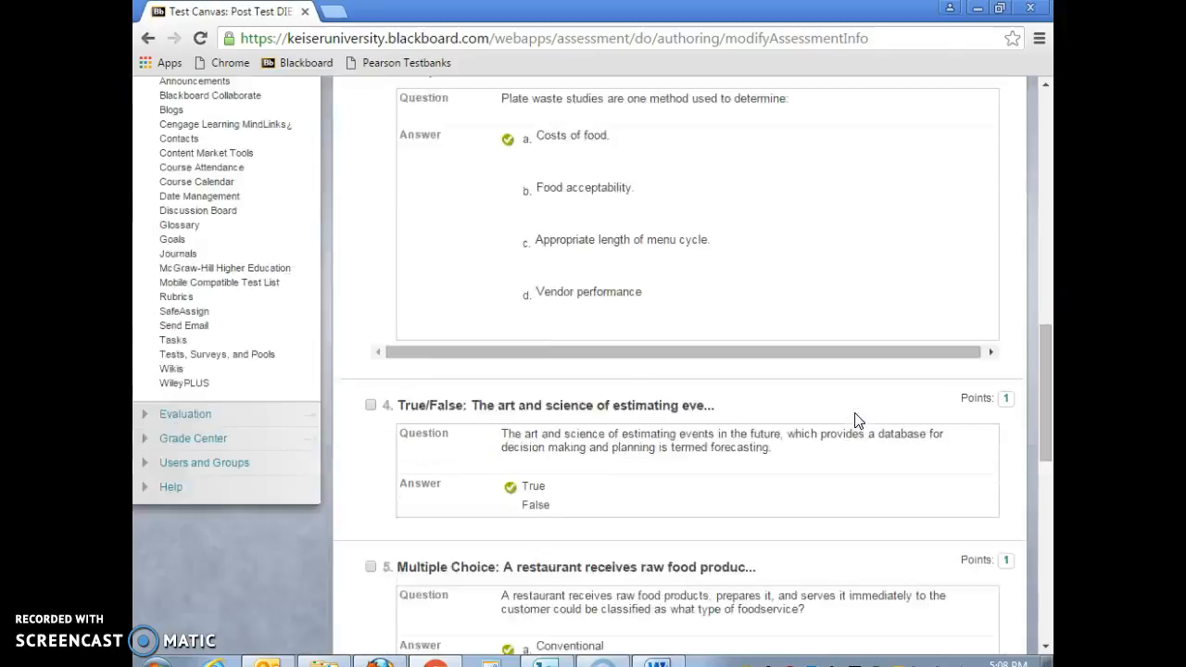
scroll(856, 419, down, 5)
click(989, 639)
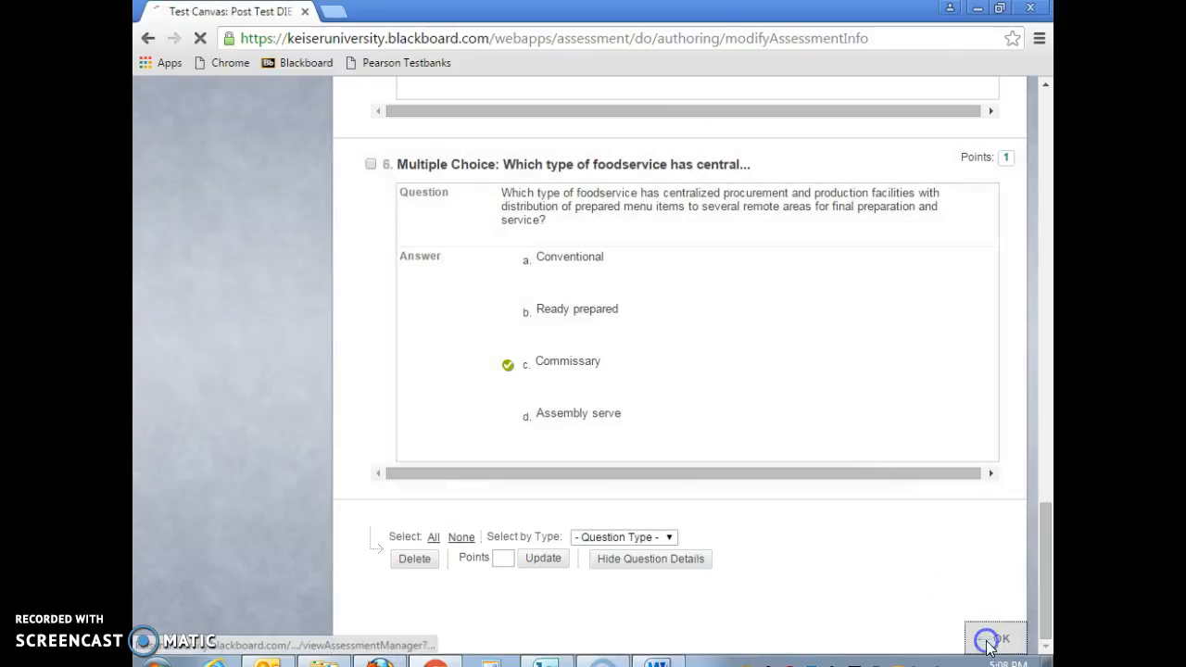
mouse_move(493, 443)
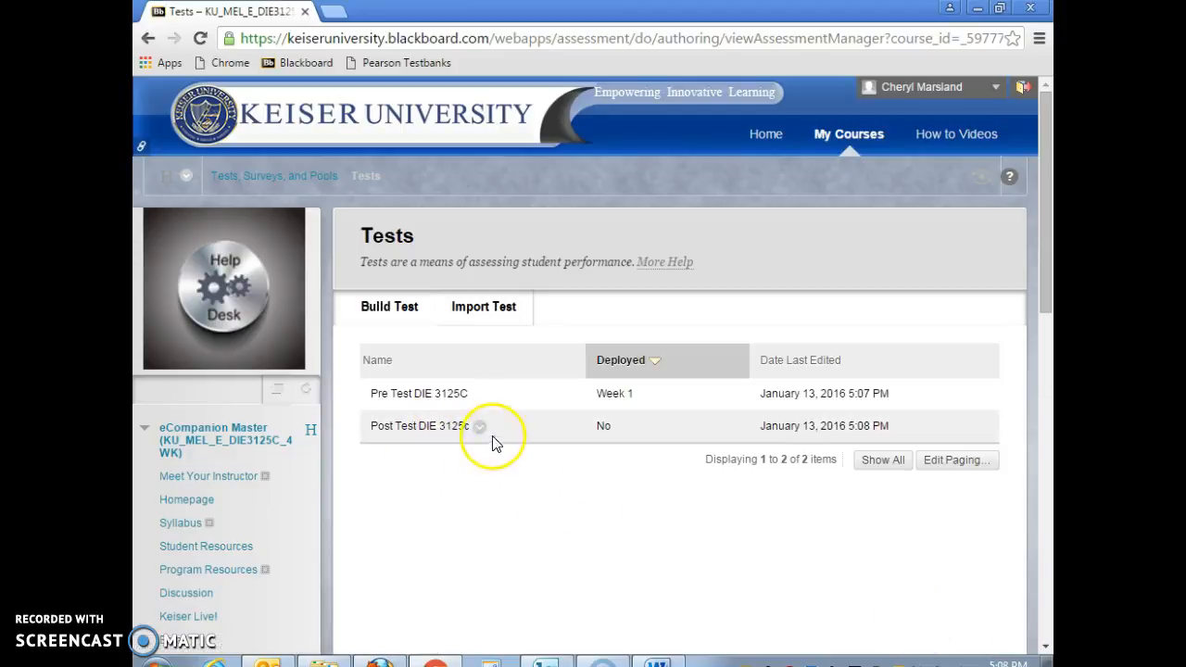